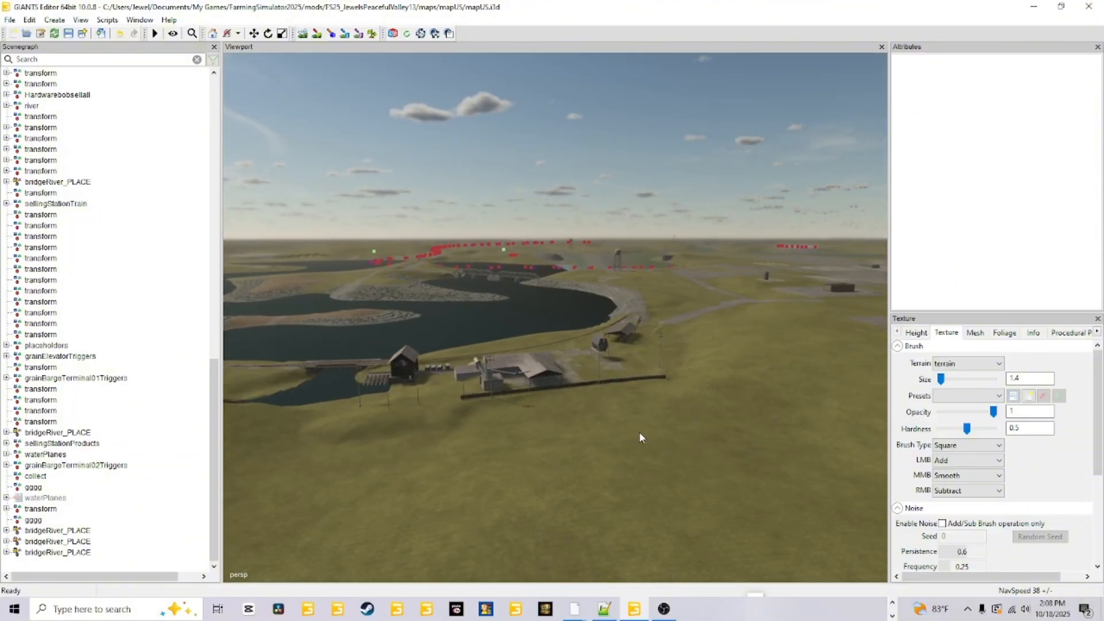
# Inspect the sawmill site up close, including the lumber sheds, the Edge & Sharp mill building and the grey building beside it.
pyautogui.moveTo(641, 436)
pyautogui.keyDown('alt'); pyautogui.mouseDown()
pyautogui.moveTo(646, 424)
pyautogui.moveTo(621, 433)
pyautogui.mouseUp(); pyautogui.keyUp('alt')
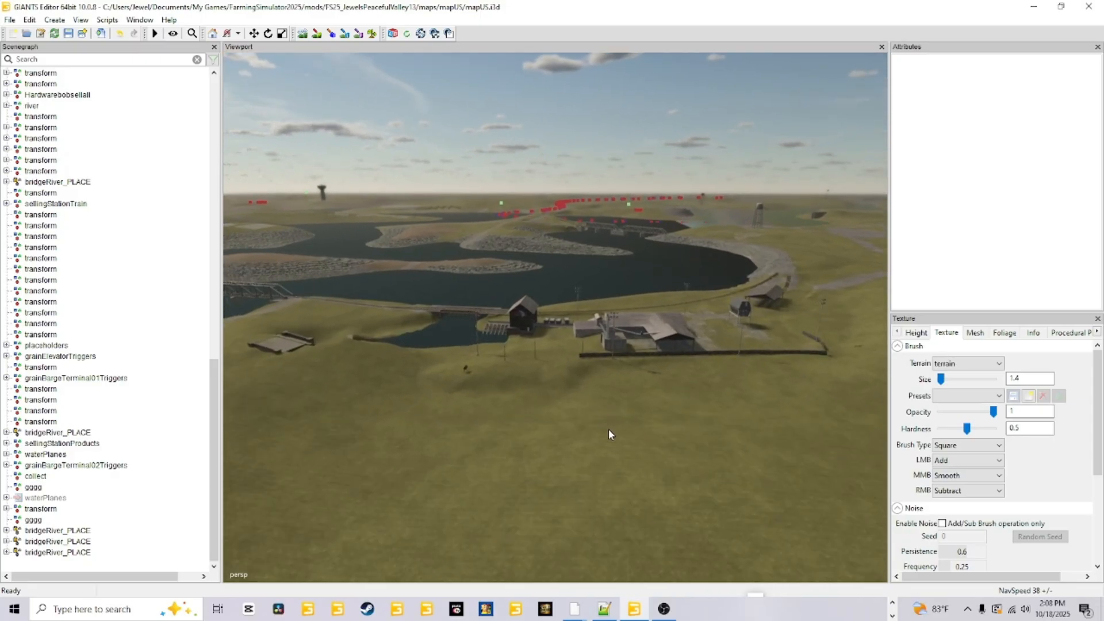
pyautogui.scroll(10, 608, 429)
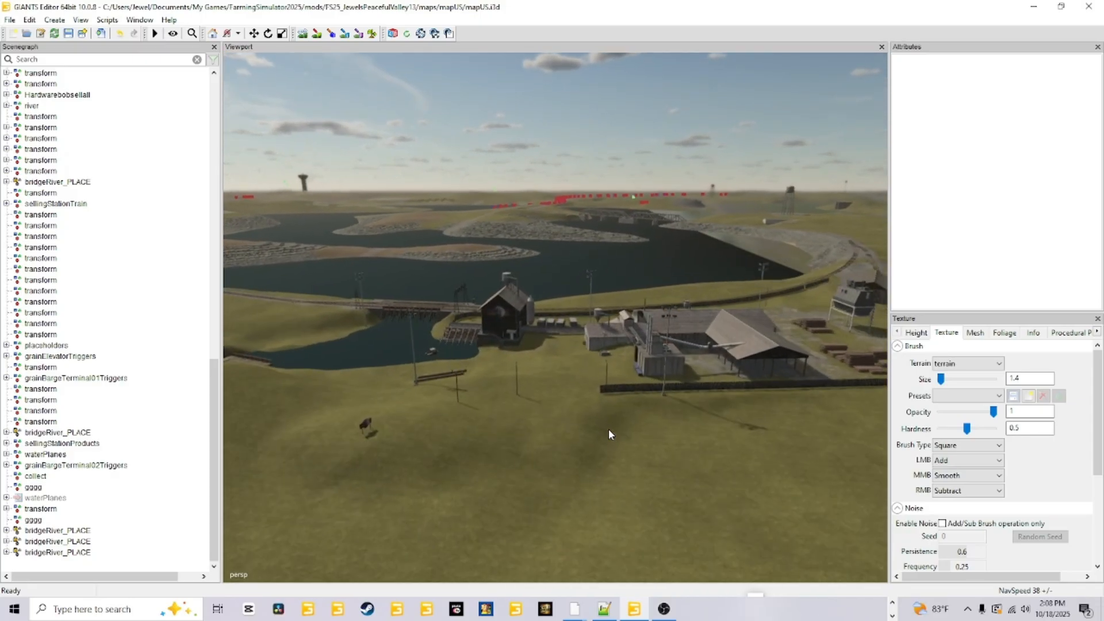
pyautogui.scroll(10, 608, 429)
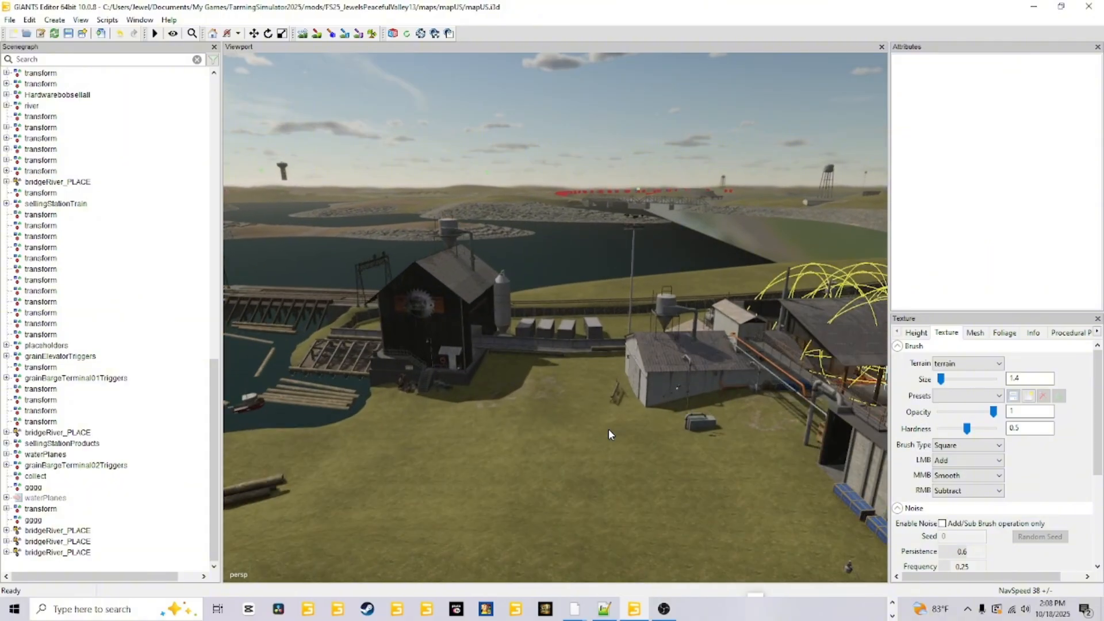
pyautogui.scroll(8, 608, 429)
pyautogui.keyDown('alt'); pyautogui.moveTo(608, 429); pyautogui.dragTo(666, 444); pyautogui.keyUp('alt')
pyautogui.scroll(-5, 484, 424)
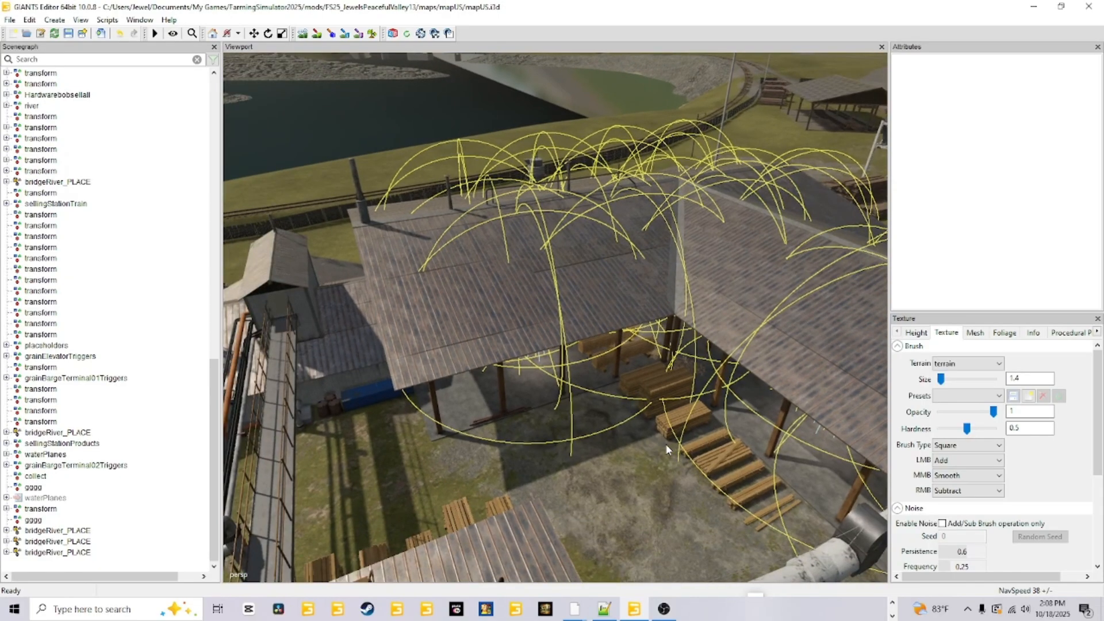
pyautogui.scroll(-8, 666, 444)
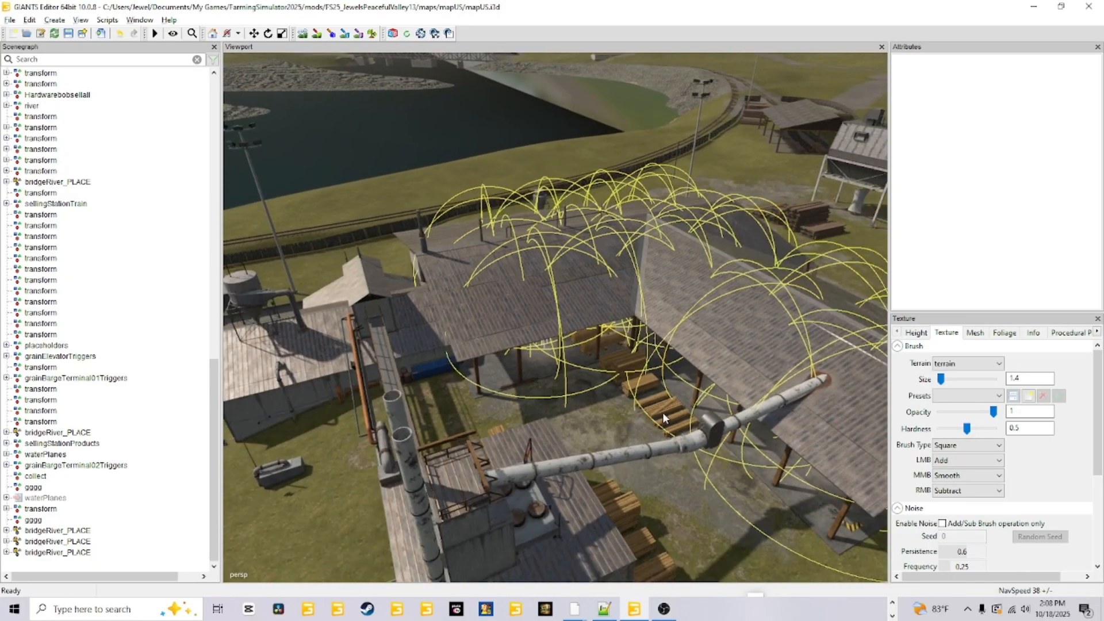
pyautogui.scroll(-3, 578, 529)
pyautogui.keyDown('alt'); pyautogui.moveTo(688, 392); pyautogui.dragTo(745, 376); pyautogui.keyUp('alt')
pyautogui.scroll(8, 534, 336)
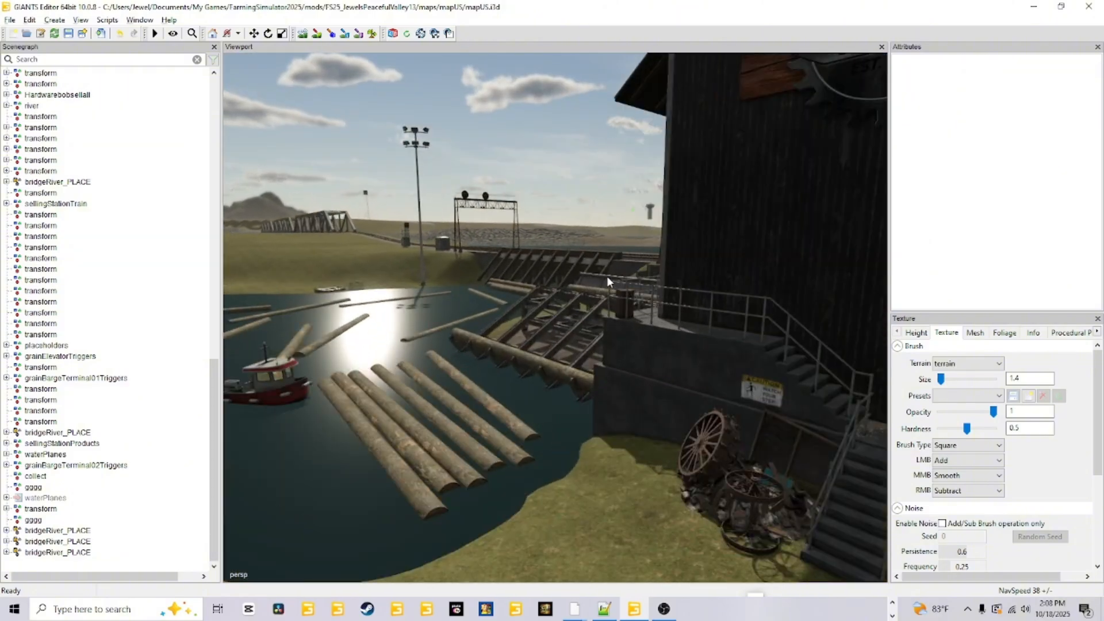
pyautogui.scroll(2, 608, 278)
pyautogui.scroll(-8, 687, 402)
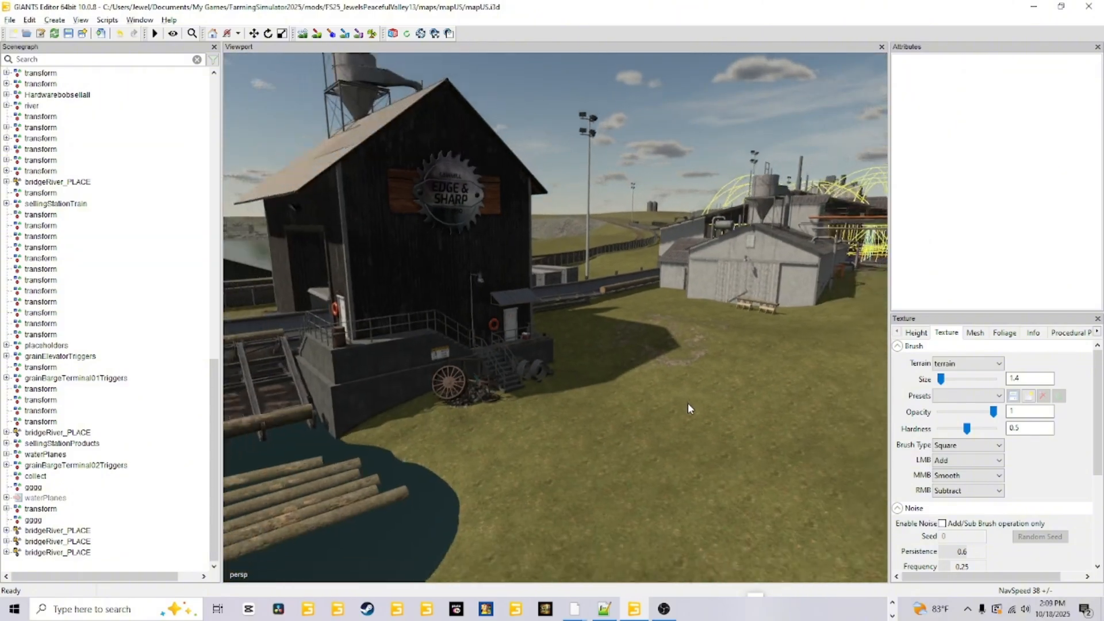
pyautogui.scroll(-4, 667, 428)
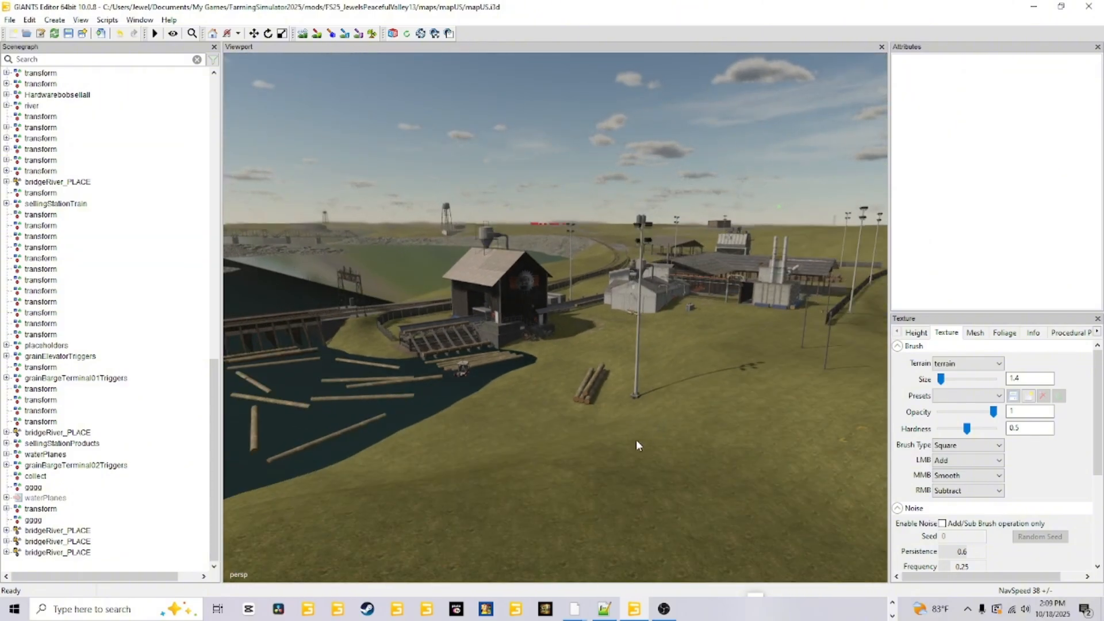
pyautogui.scroll(-3, 619, 456)
pyautogui.scroll(6, 715, 332)
pyautogui.keyDown('alt'); pyautogui.moveTo(716, 332); pyautogui.dragTo(667, 336); pyautogui.keyUp('alt')
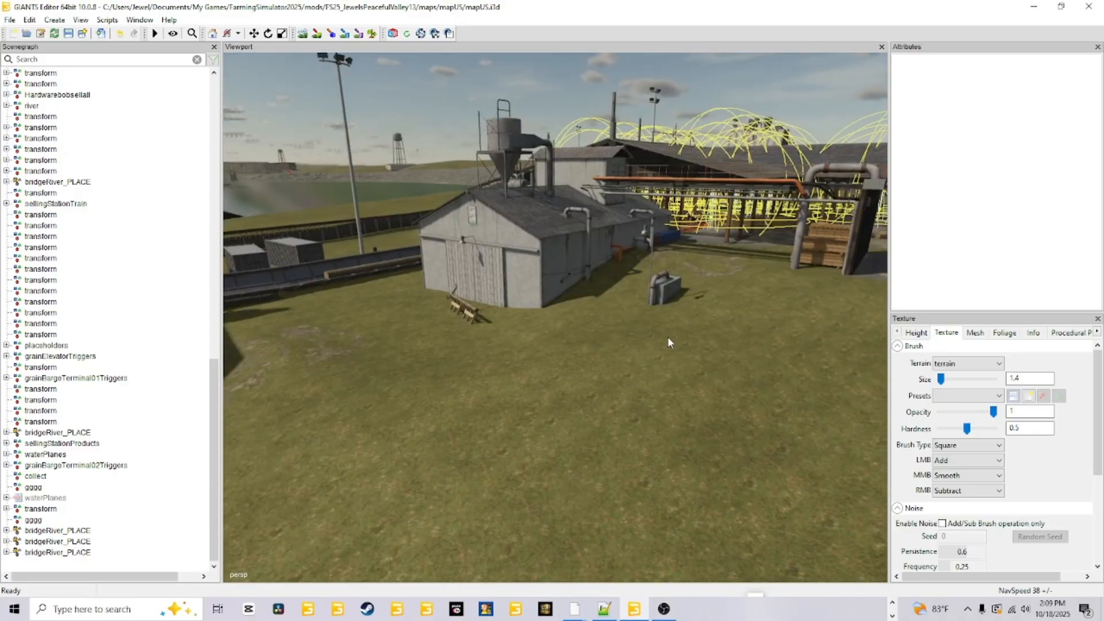
pyautogui.scroll(-6, 592, 429)
pyautogui.scroll(-7, 698, 400)
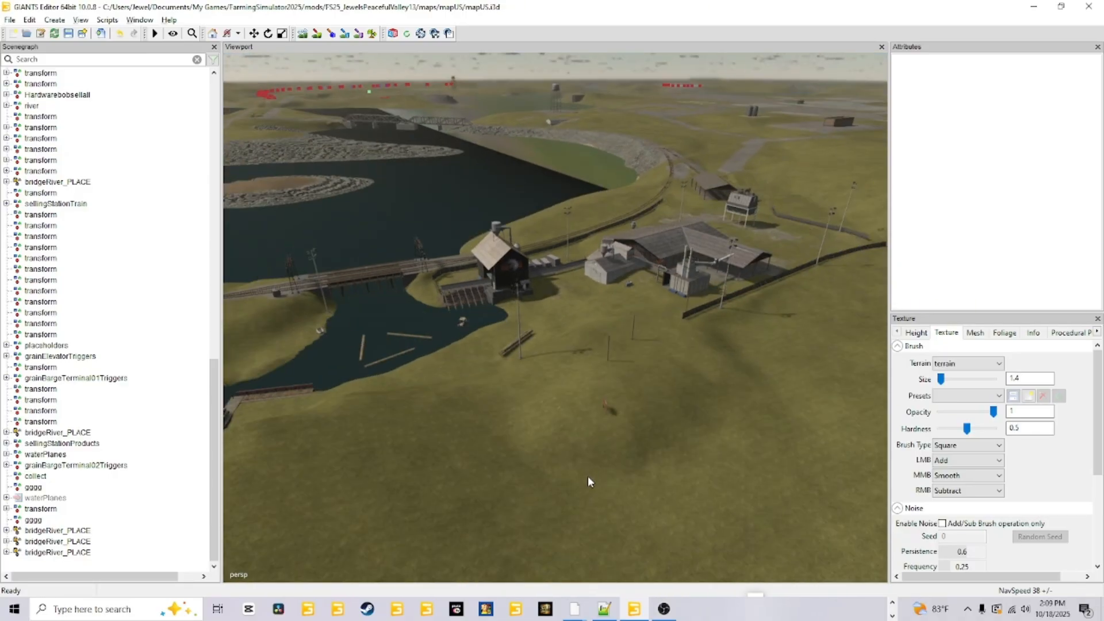
# Examine the concrete ramp and channel beside the log pond, and view the whole sawmill site from above.
pyautogui.scroll(3, 633, 437)
pyautogui.scroll(3, 574, 463)
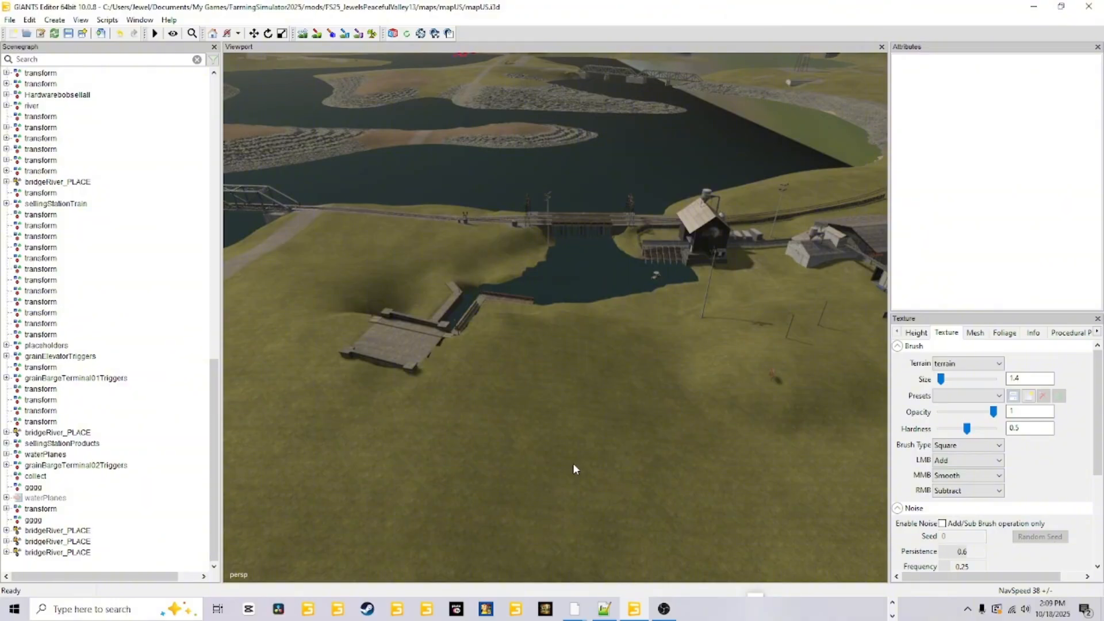
pyautogui.scroll(-3, 655, 425)
pyautogui.scroll(5, 643, 429)
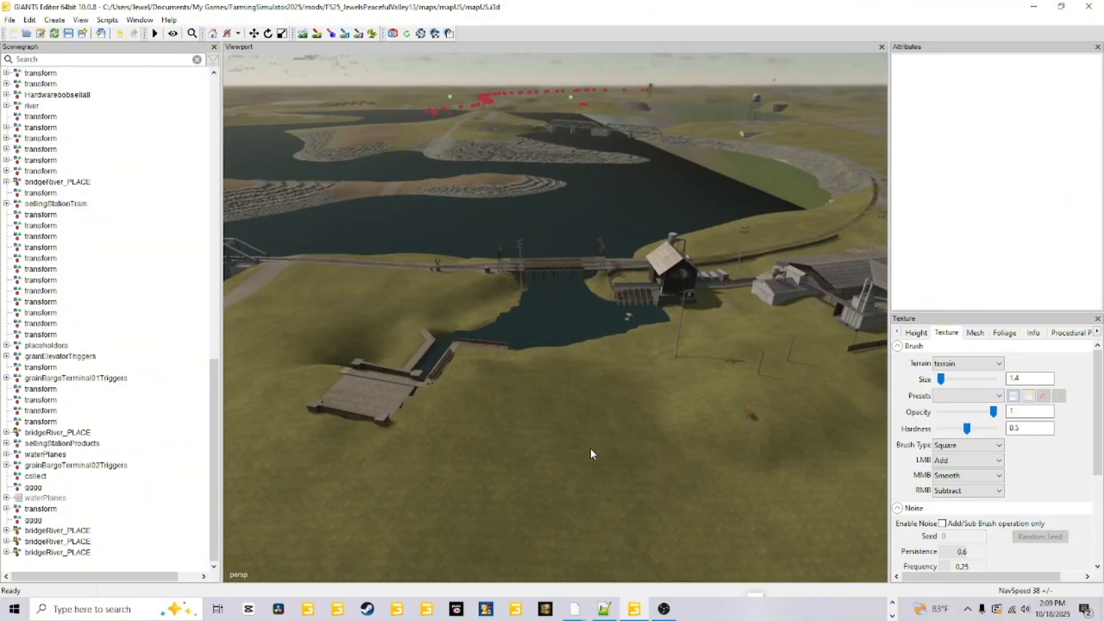
pyautogui.keyDown('alt'); pyautogui.moveTo(640, 355); pyautogui.dragTo(526, 156); pyautogui.keyUp('alt')
pyautogui.scroll(4, 548, 406)
pyautogui.scroll(-5, 596, 307)
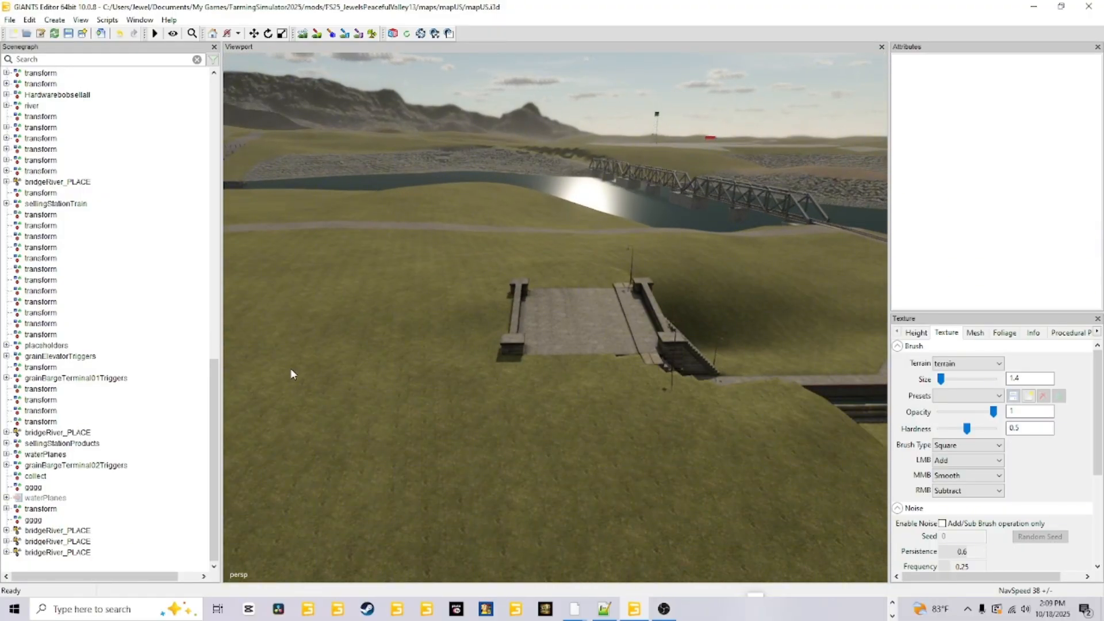
pyautogui.keyDown('alt'); pyautogui.moveTo(669, 468); pyautogui.dragTo(828, 469); pyautogui.keyUp('alt')
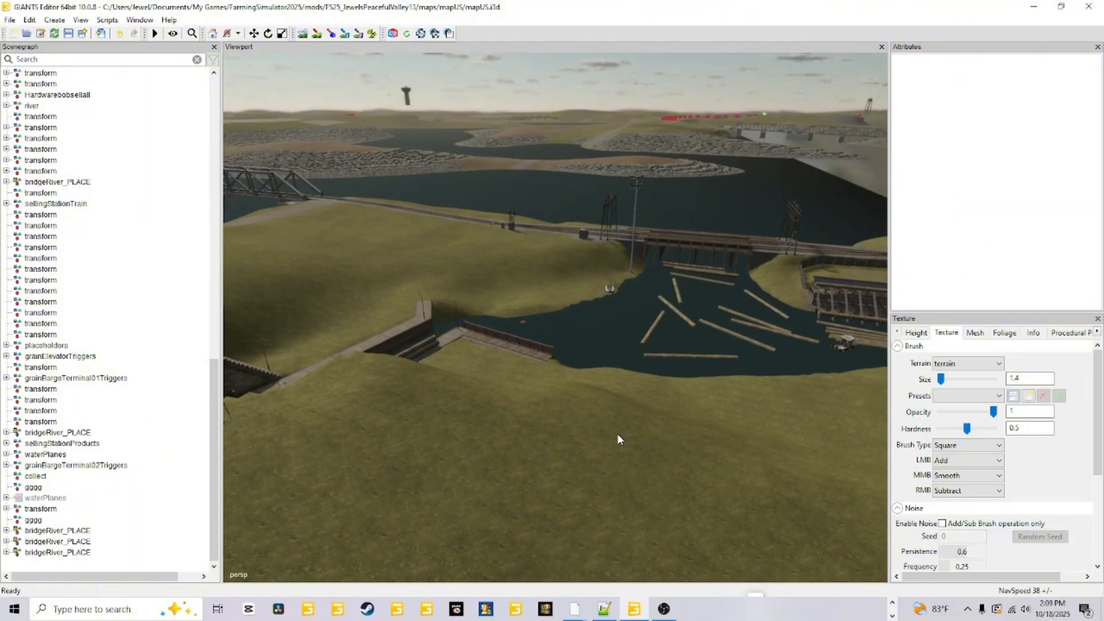
pyautogui.keyDown('alt'); pyautogui.moveTo(580, 432); pyautogui.dragTo(622, 405); pyautogui.keyUp('alt')
pyautogui.scroll(6, 576, 451)
pyautogui.scroll(-6, 622, 405)
pyautogui.keyDown('alt'); pyautogui.moveTo(698, 364); pyautogui.dragTo(694, 368); pyautogui.keyUp('alt')
pyautogui.scroll(-3, 694, 368)
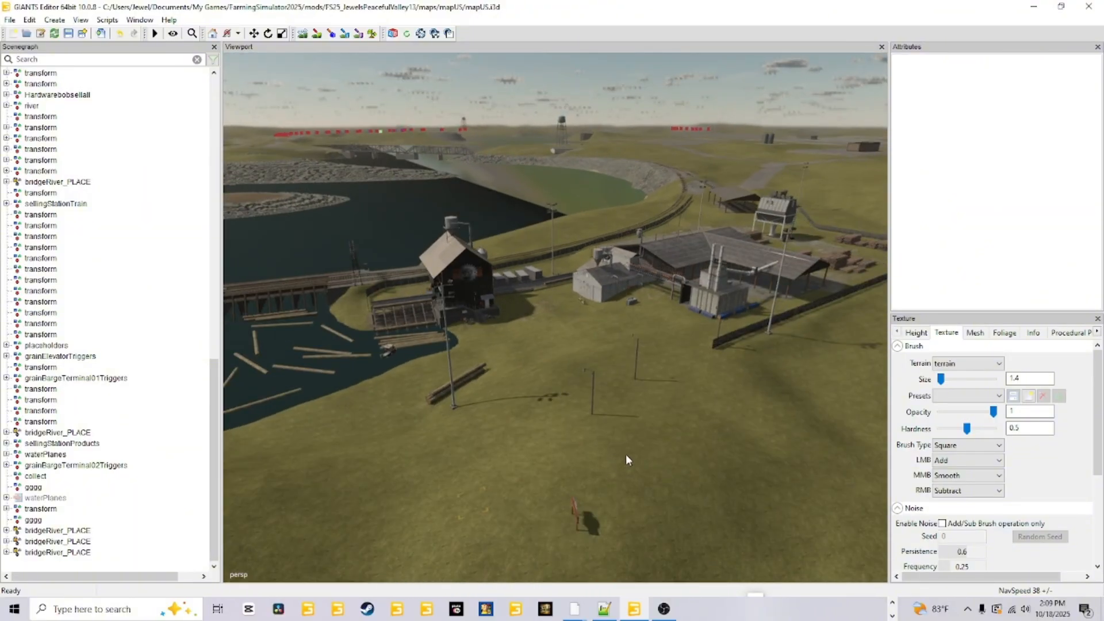
pyautogui.keyDown('alt'); pyautogui.moveTo(625, 454); pyautogui.dragTo(661, 418); pyautogui.keyUp('alt')
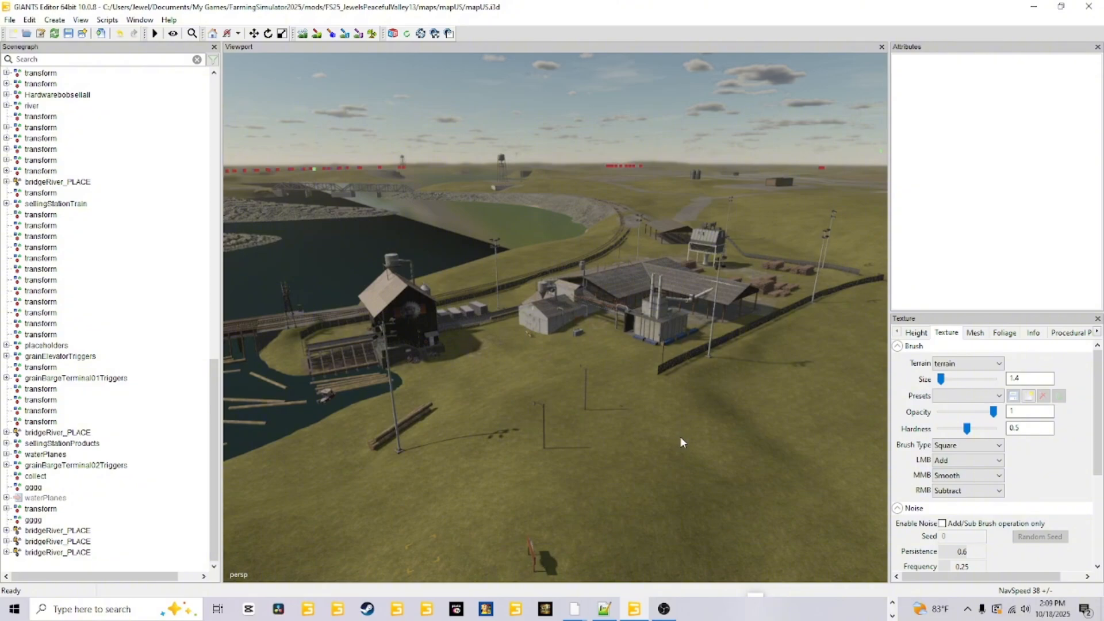
# In File Explorer, open the base game's mapUS folder on drive D under SteamLibrary, steamapps, common, Farming Simulator 25, data, maps.
pyautogui.click(892, 604)
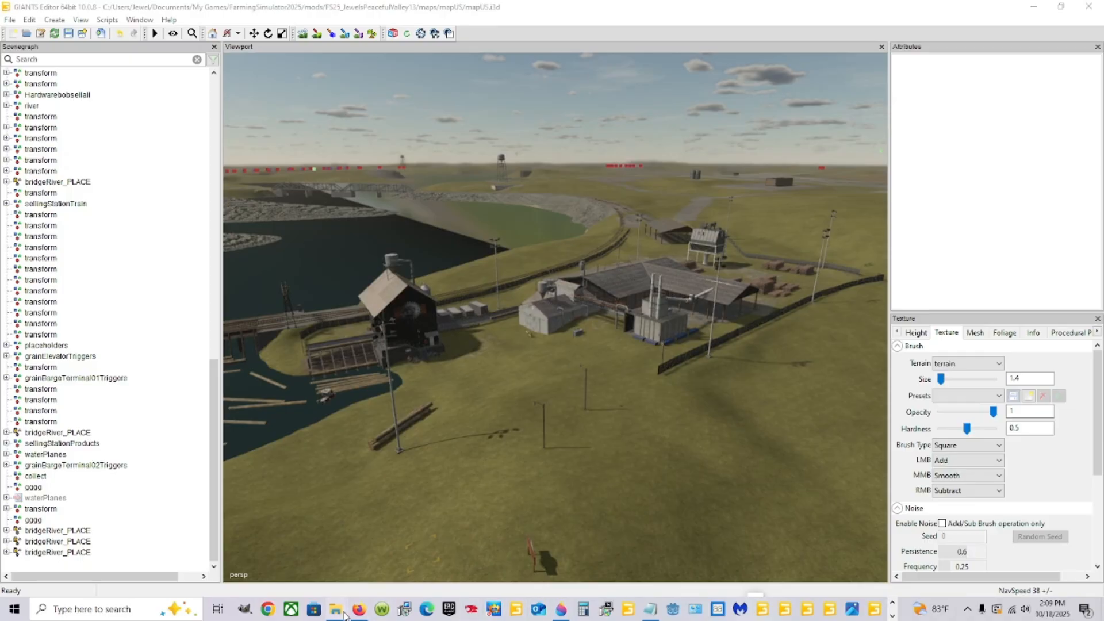
pyautogui.moveTo(345, 614)
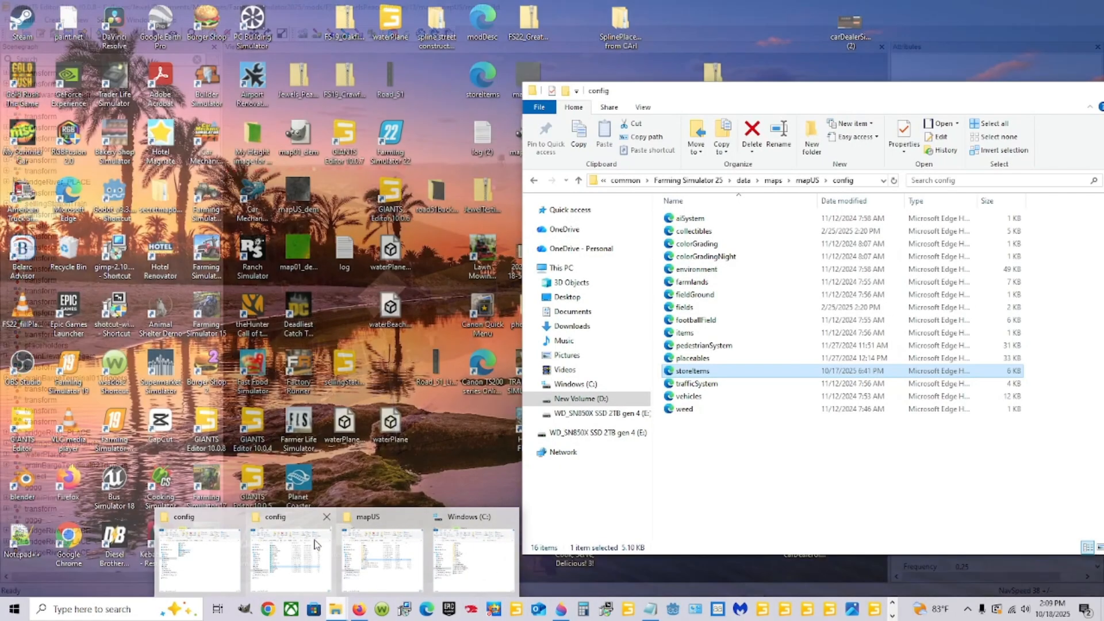
pyautogui.click(290, 552)
pyautogui.click(575, 398)
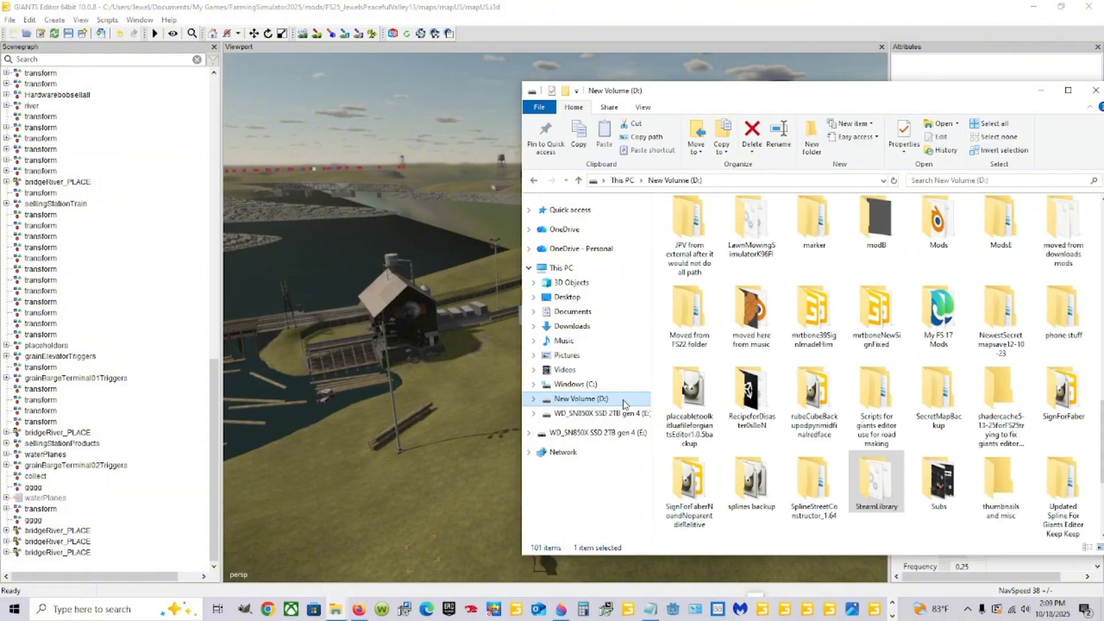
pyautogui.doubleClick(868, 479)
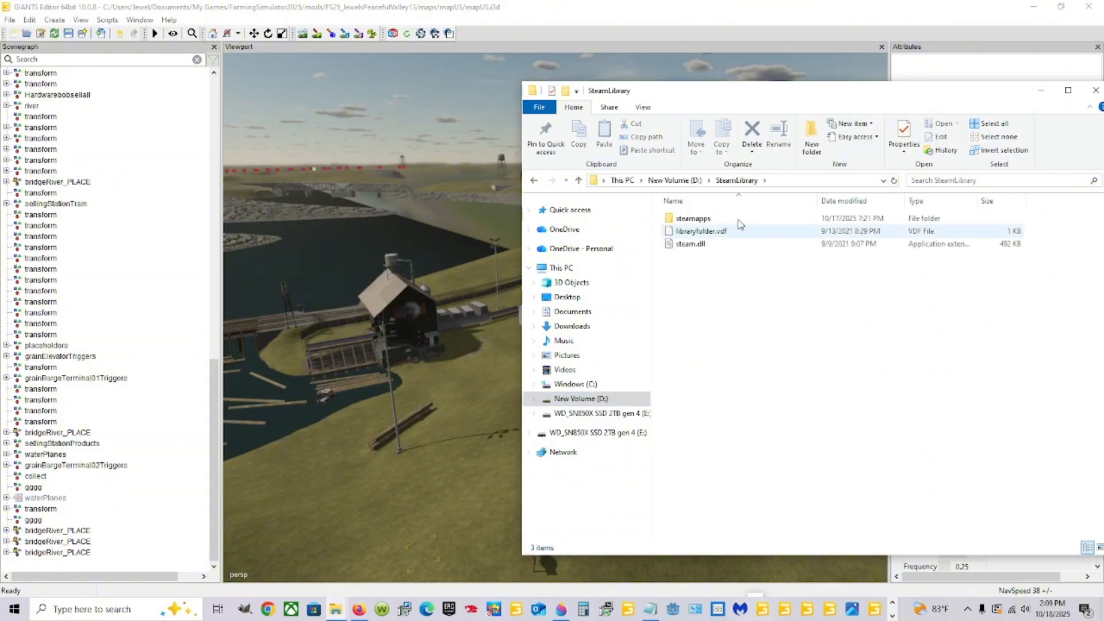
pyautogui.doubleClick(796, 219)
pyautogui.doubleClick(690, 218)
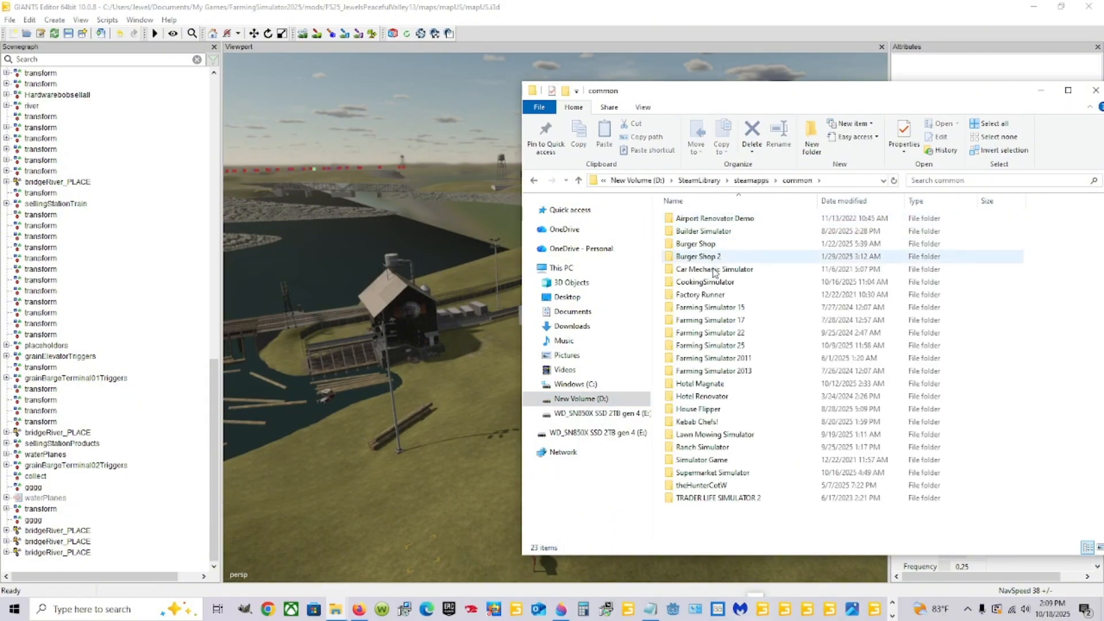
pyautogui.doubleClick(742, 345)
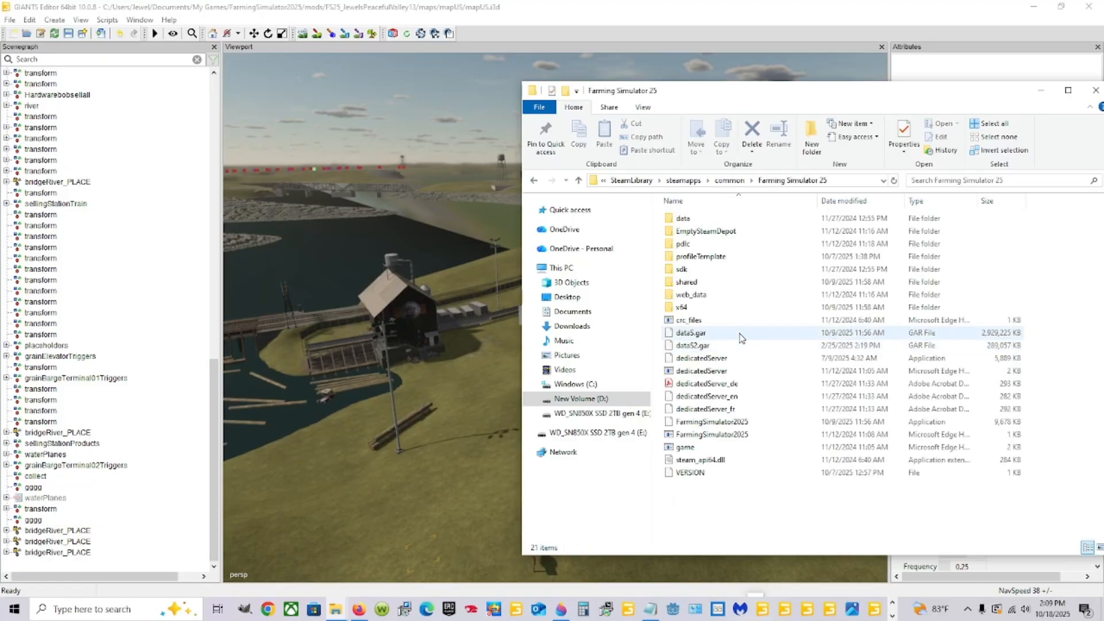
pyautogui.doubleClick(726, 229)
pyautogui.doubleClick(736, 296)
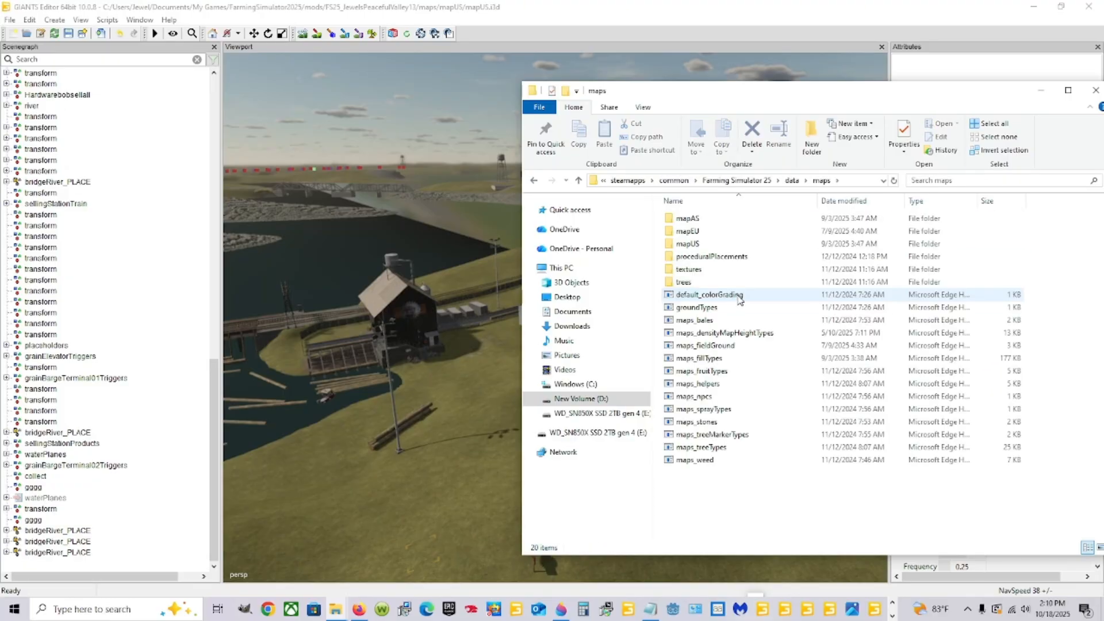
pyautogui.doubleClick(740, 244)
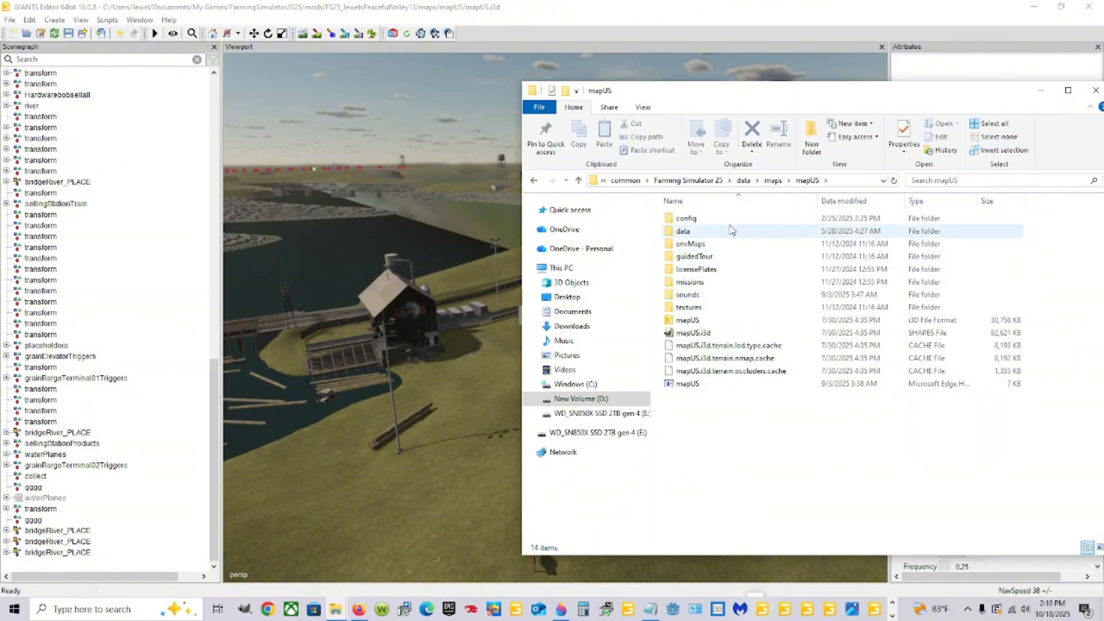
pyautogui.doubleClick(699, 322)
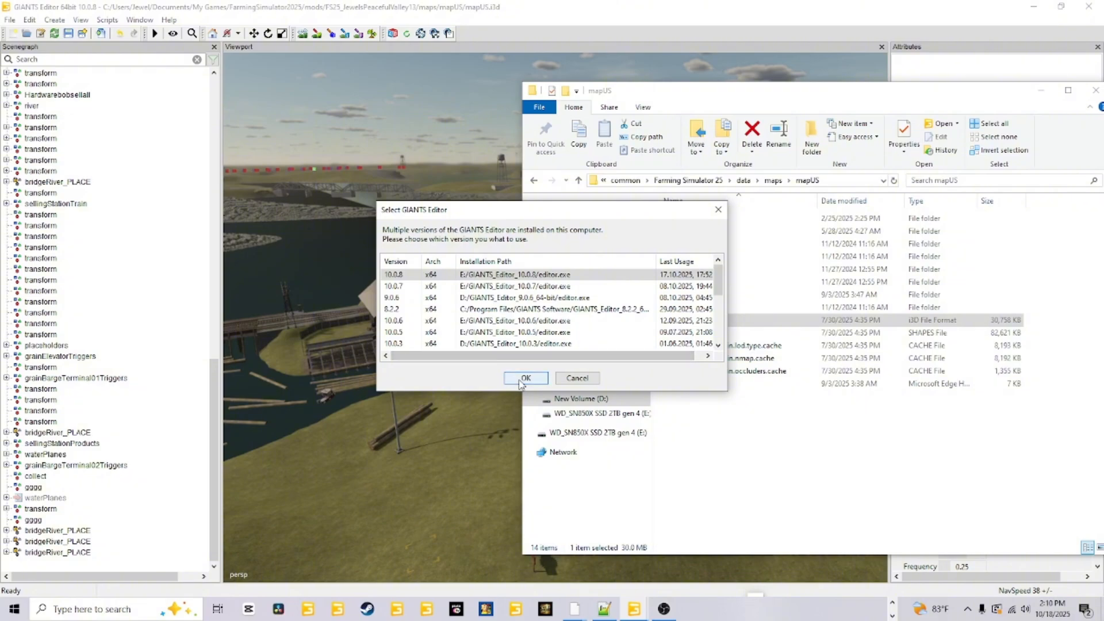
pyautogui.click(577, 378)
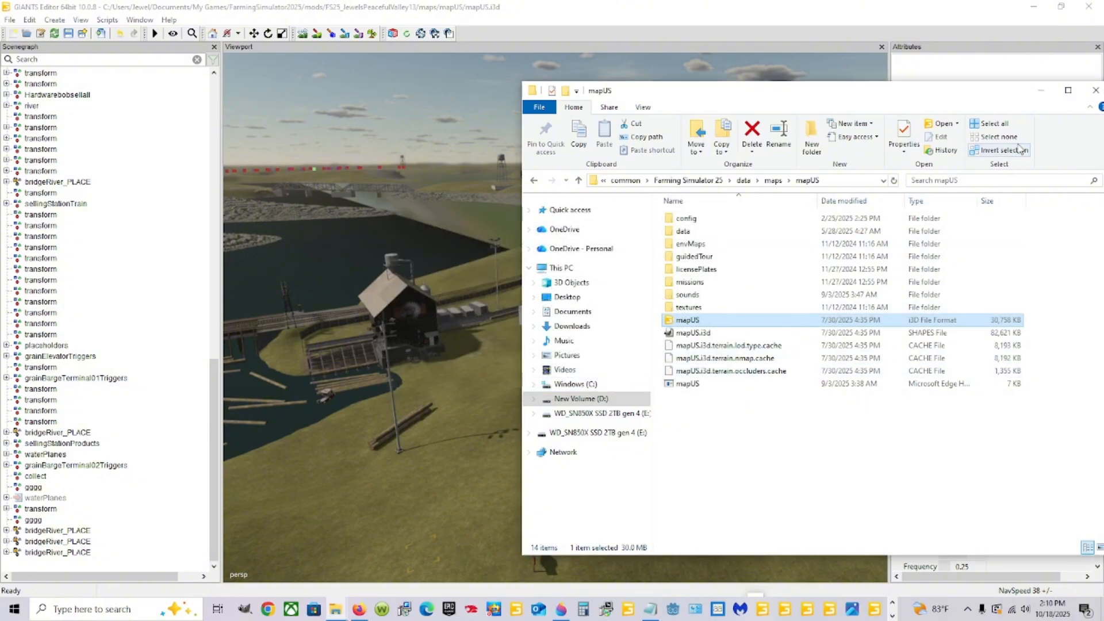
pyautogui.click(1040, 90)
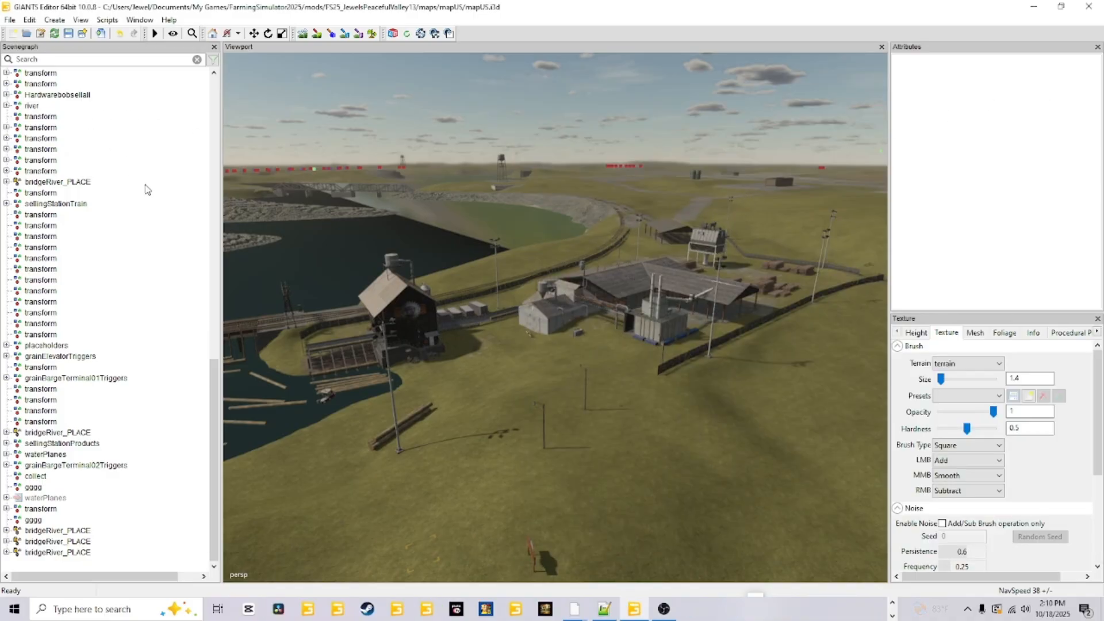
# Locate sawmillUS_PLACE in the scenegraph and select its parent group, productionPoints_AREA.
pyautogui.moveTo(213, 438); pyautogui.dragTo(368, 181)
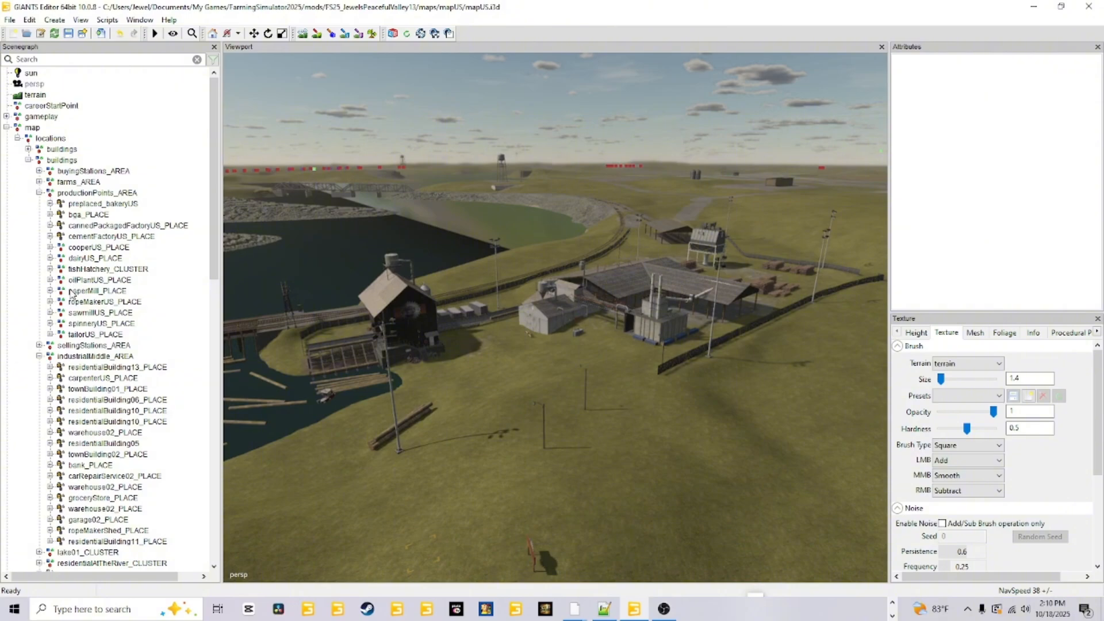
pyautogui.click(94, 313)
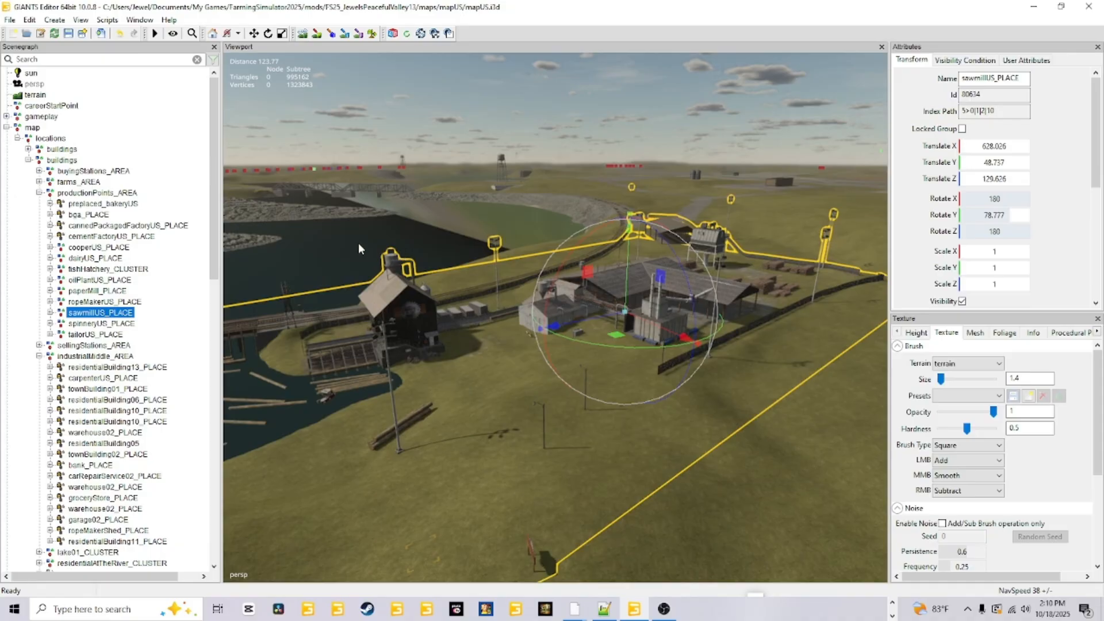
pyautogui.click(89, 194)
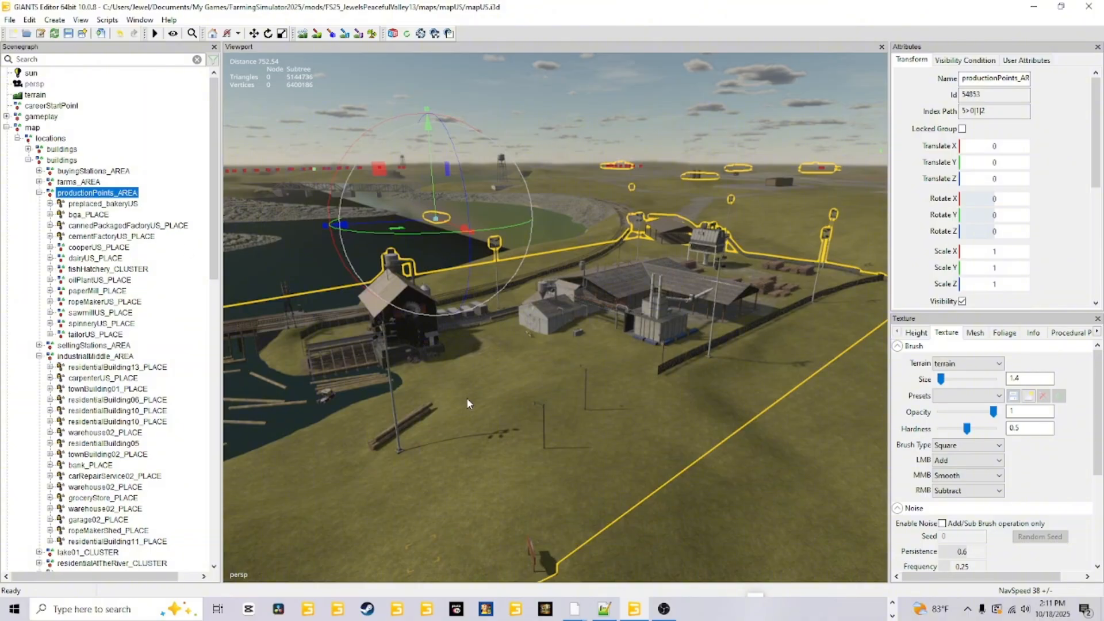
pyautogui.moveTo(467, 398)
pyautogui.keyDown('alt'); pyautogui.mouseDown()
pyautogui.moveTo(680, 403)
pyautogui.moveTo(463, 405)
pyautogui.mouseUp(); pyautogui.keyUp('alt')
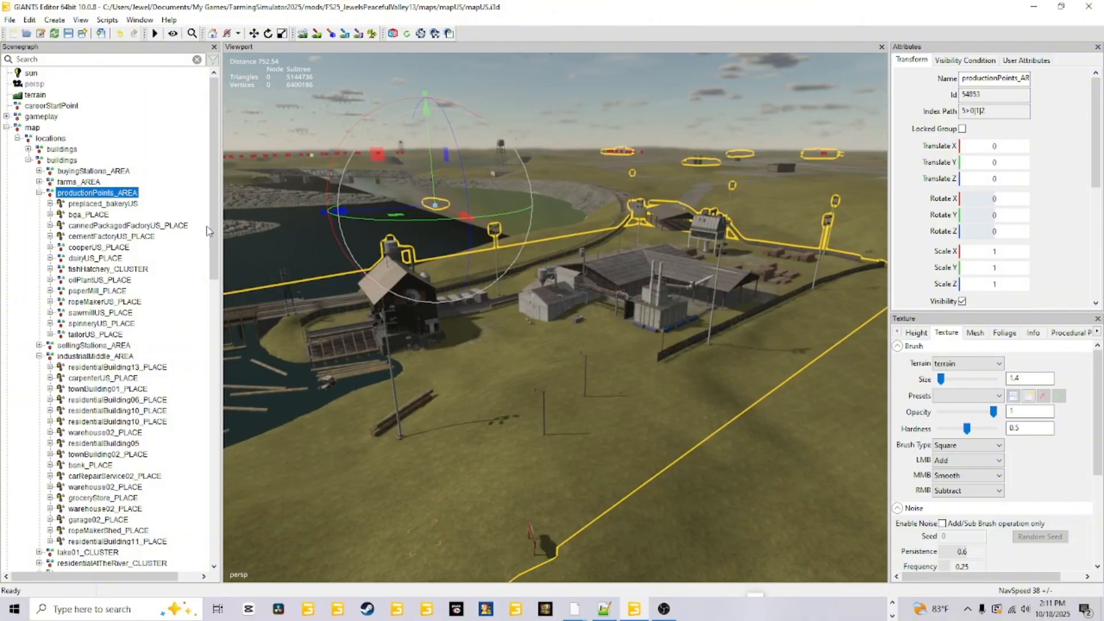
# Start exporting productionPoints_AREA with its files and browse to the maps folder of FS25_JewelsPeacefulValley13 under Documents, My Games, FarmingSimulator2025, mods.
pyautogui.click(10, 20)
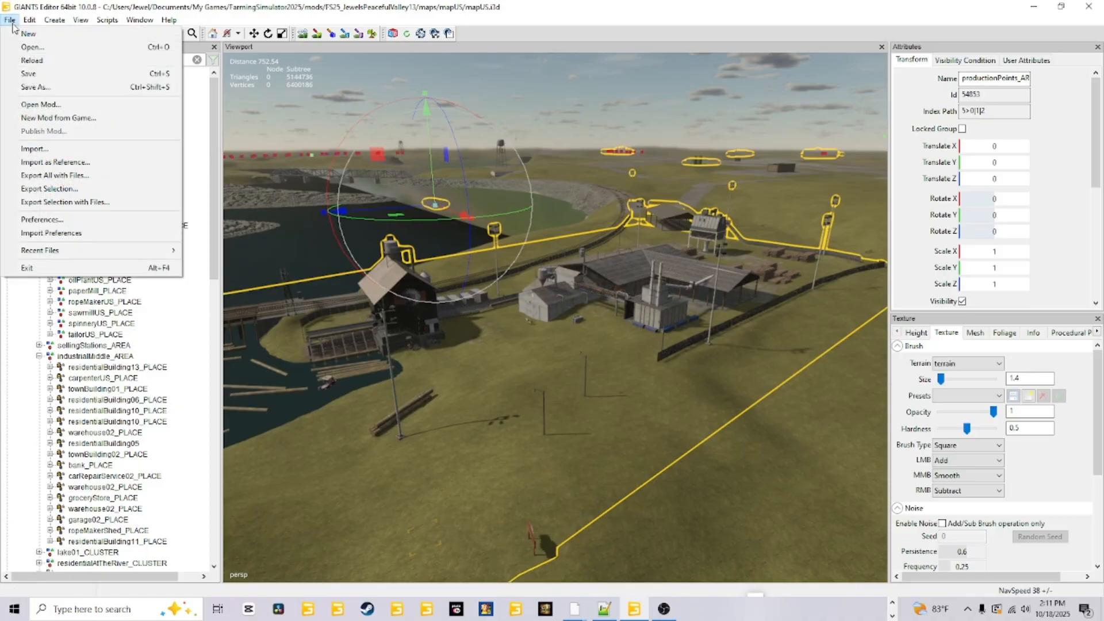
pyautogui.click(104, 202)
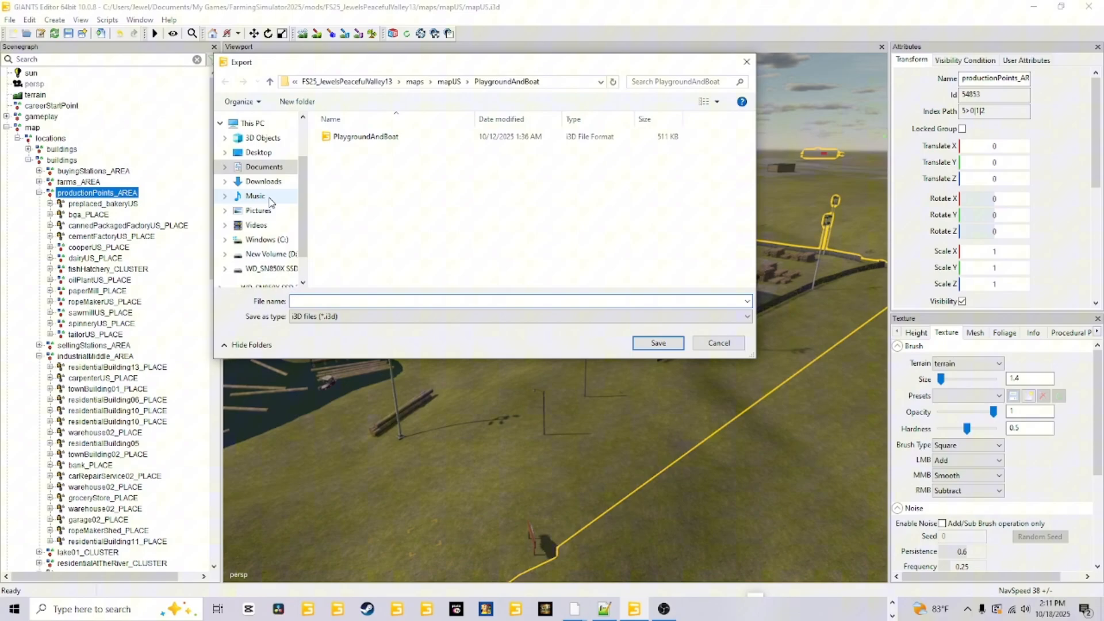
pyautogui.click(270, 167)
pyautogui.scroll(-2, 359, 240)
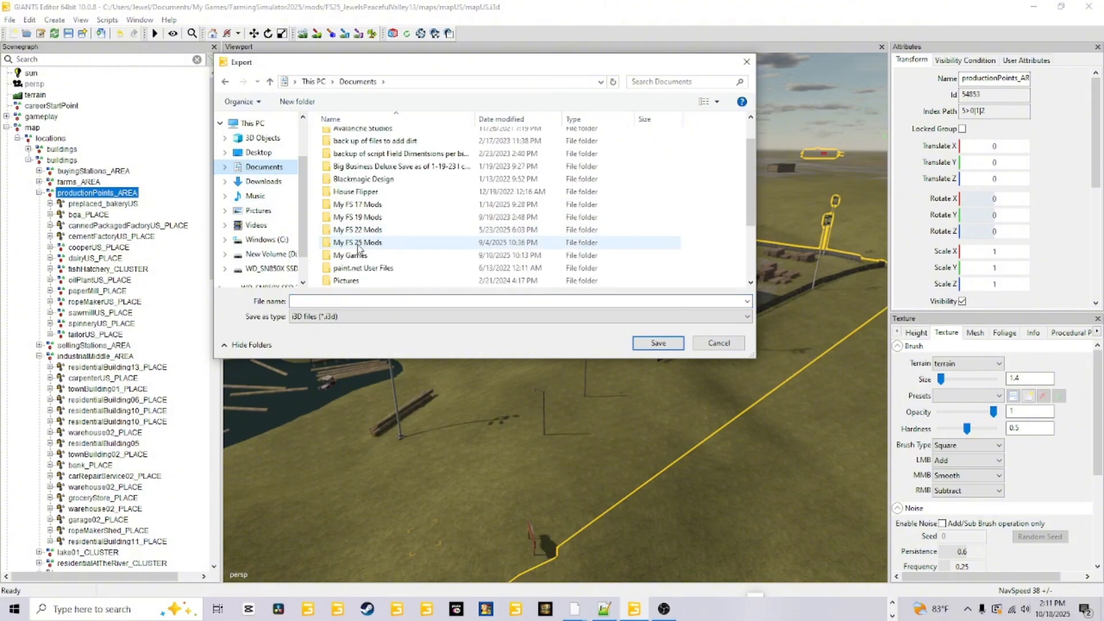
pyautogui.doubleClick(362, 256)
pyautogui.doubleClick(361, 214)
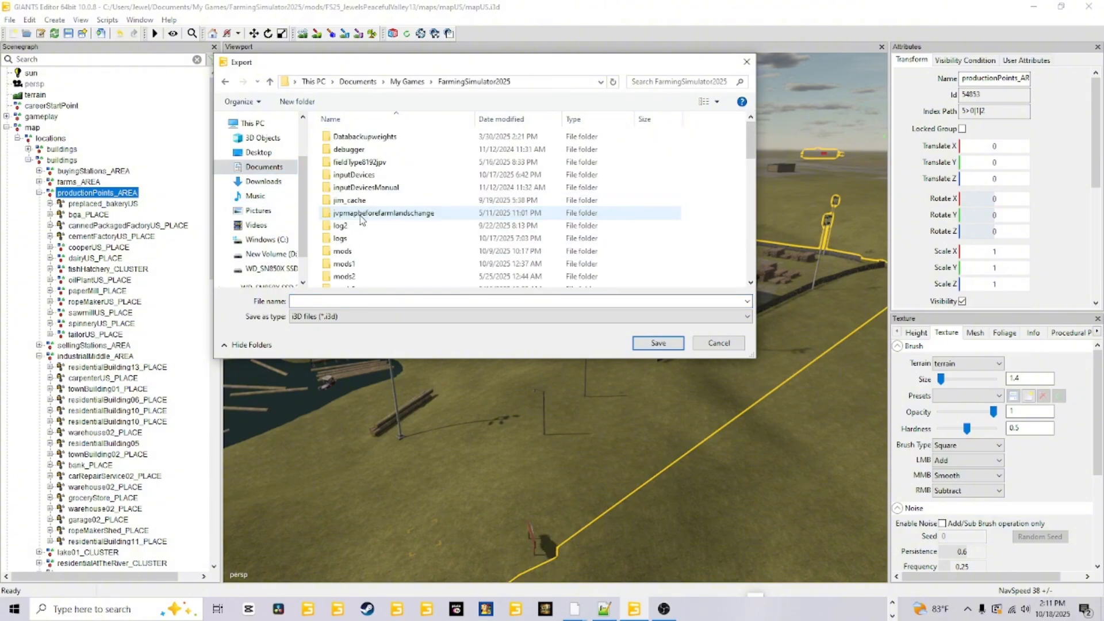
pyautogui.doubleClick(348, 251)
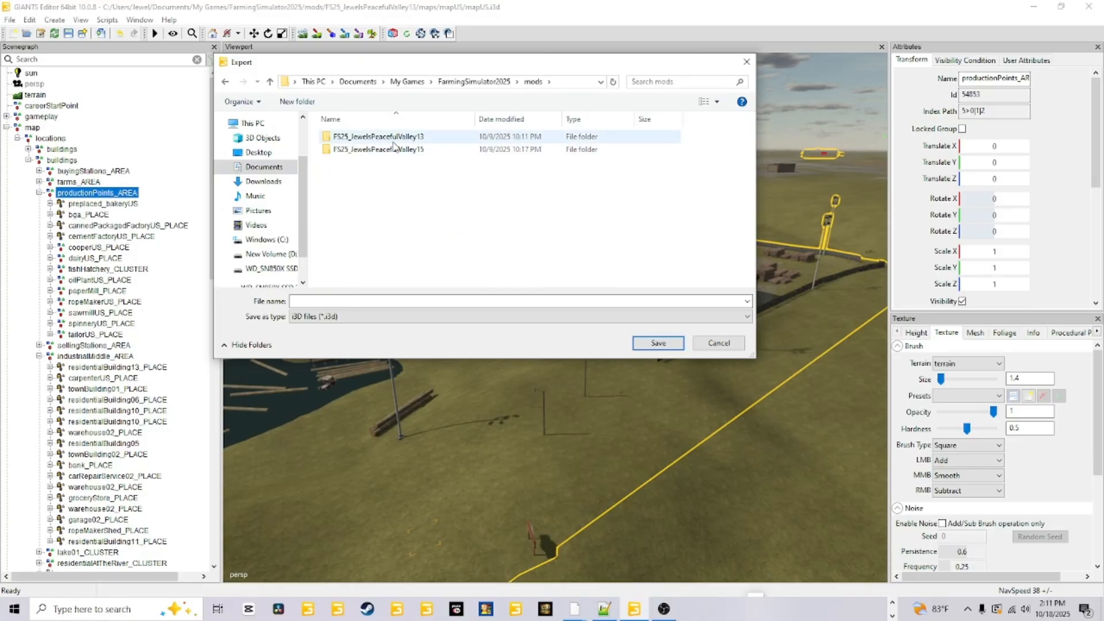
pyautogui.doubleClick(392, 140)
pyautogui.doubleClick(366, 167)
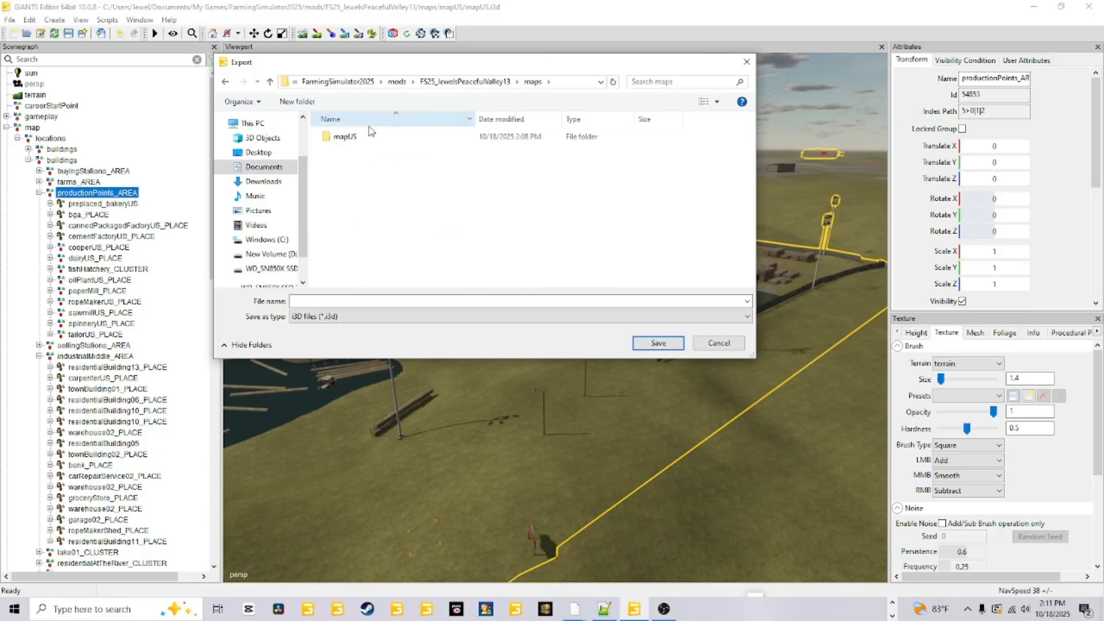
# Browse to the productionPoints_AREA folder inside mapUS as the export destination, and cancel the export.
pyautogui.doubleClick(368, 137)
pyautogui.scroll(-1, 369, 177)
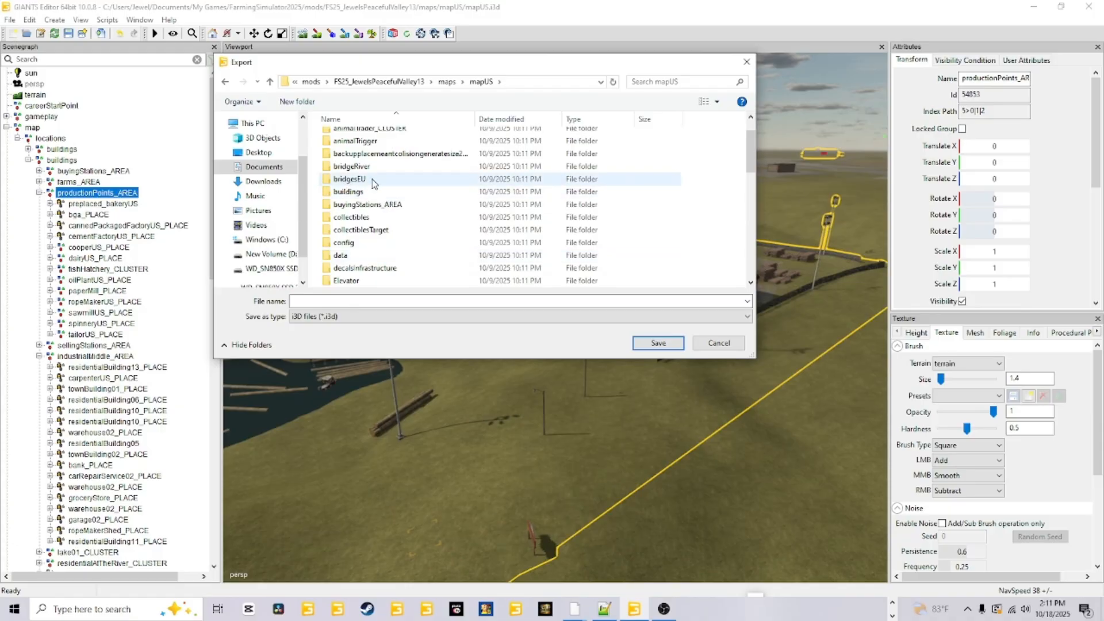
pyautogui.scroll(-2, 359, 253)
pyautogui.scroll(-4, 360, 255)
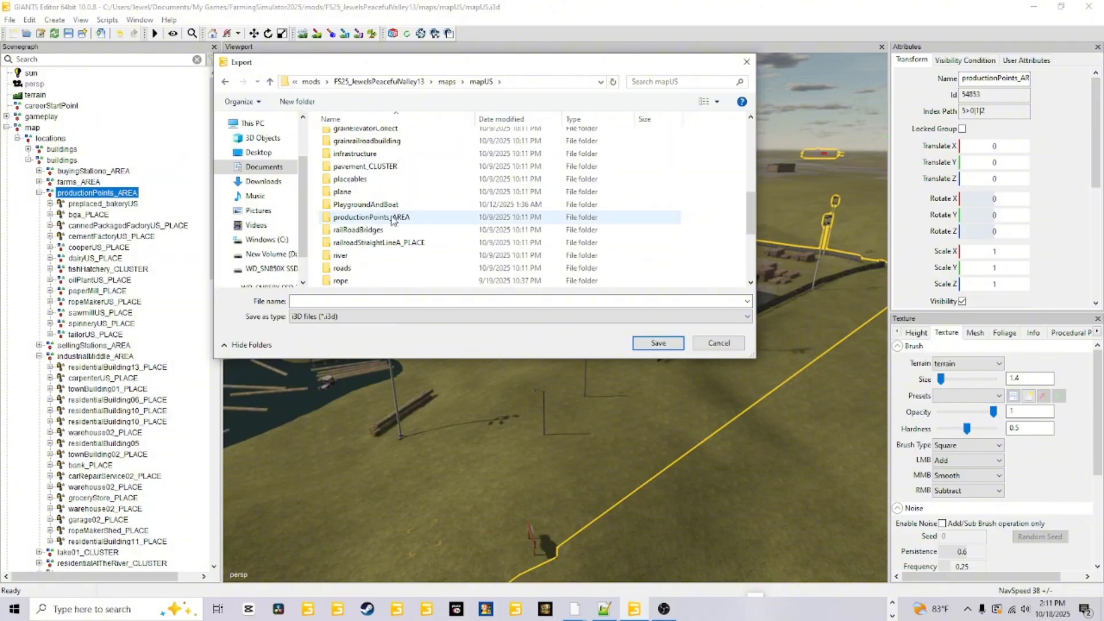
pyautogui.doubleClick(393, 218)
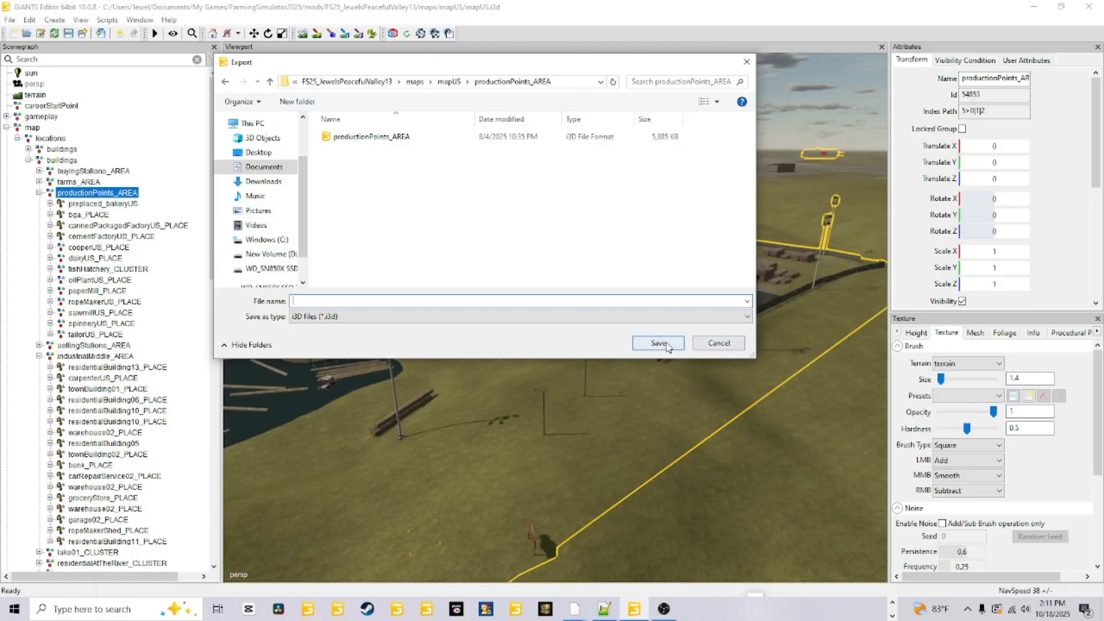
pyautogui.click(724, 345)
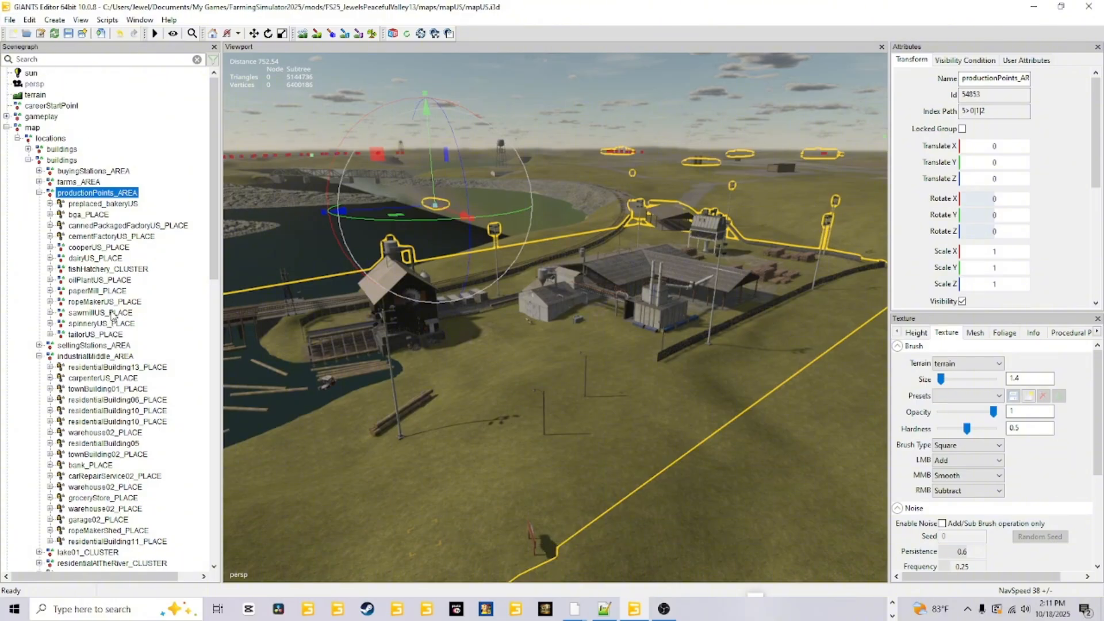
# Select sawmillUS_PLACE and start a file import, browsing to the Farming Simulator 2025 mods folder under Documents, My Games.
pyautogui.click(101, 312)
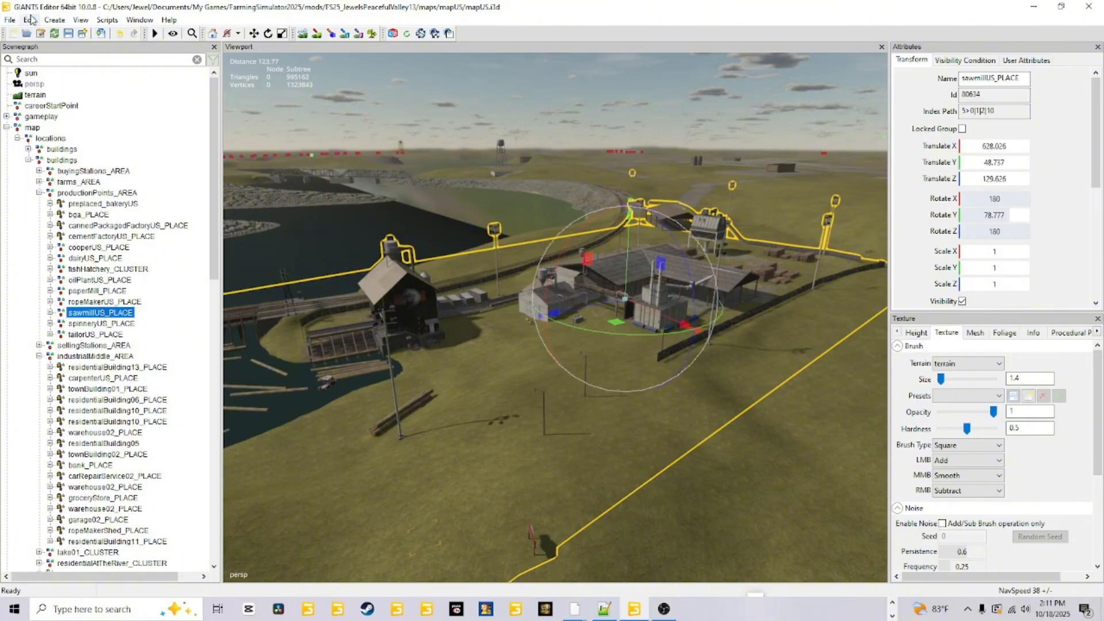
pyautogui.click(9, 20)
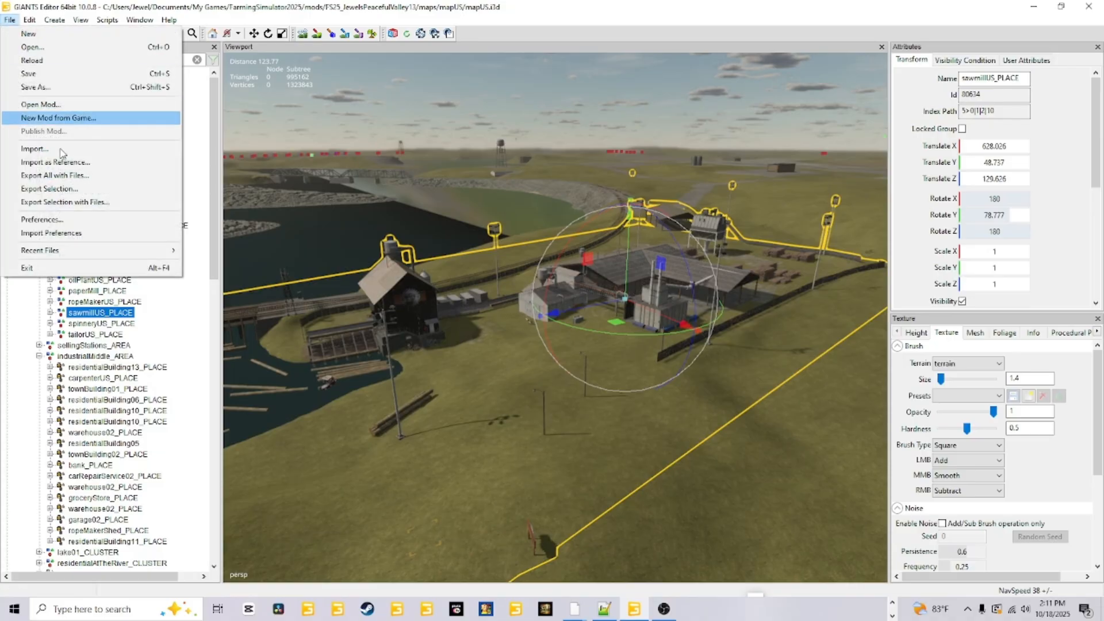
pyautogui.click(79, 149)
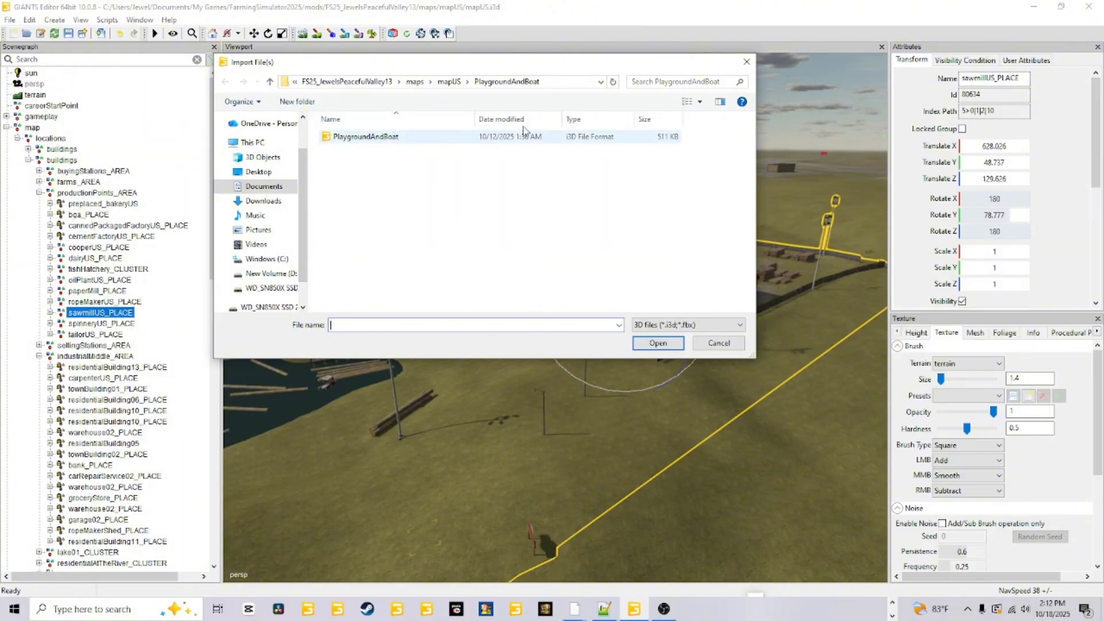
pyautogui.click(260, 186)
pyautogui.doubleClick(373, 289)
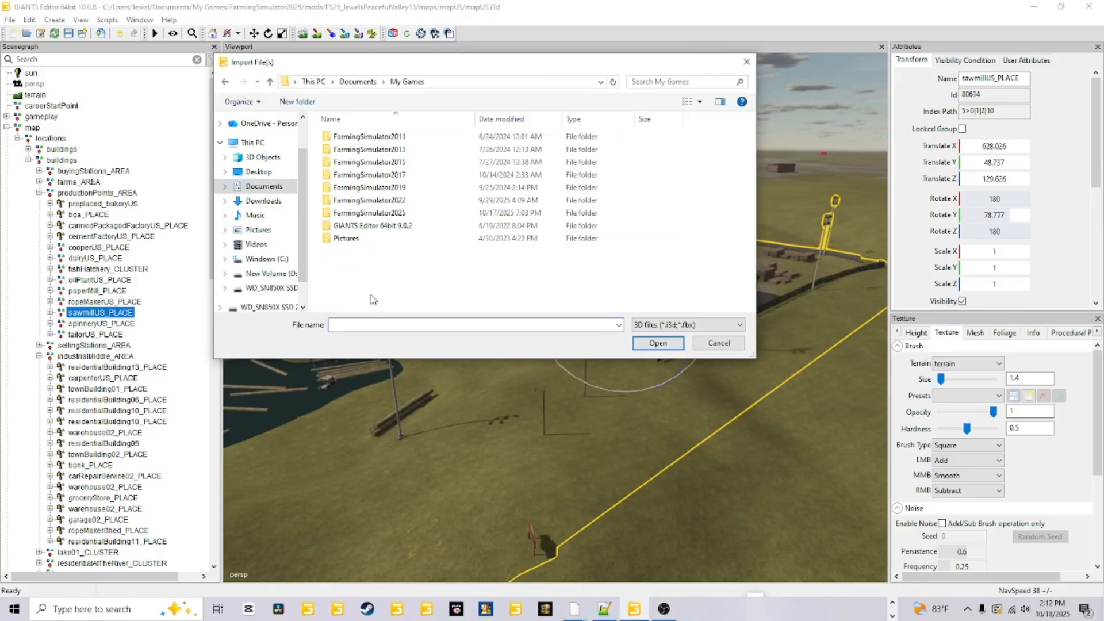
pyautogui.doubleClick(391, 221)
pyautogui.doubleClick(343, 250)
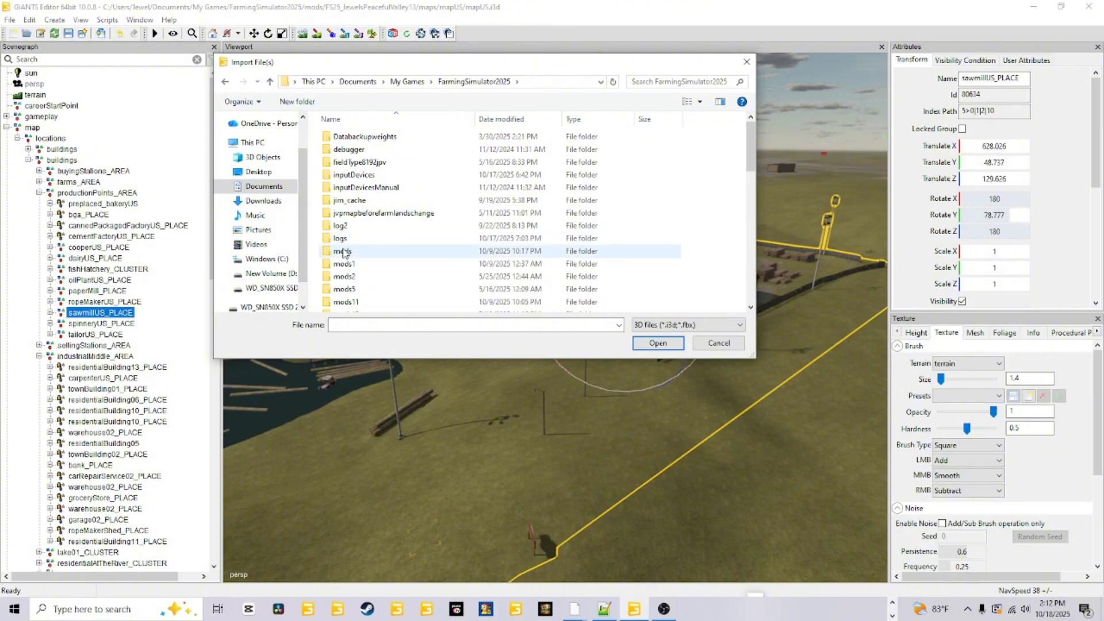
# Choose the productionPoints_AREA i3d file from FS25_JewelsPeacefulValley13, maps, mapUS, productionPoints_AREA, and cancel the import.
pyautogui.click(406, 140)
pyautogui.doubleClick(406, 140)
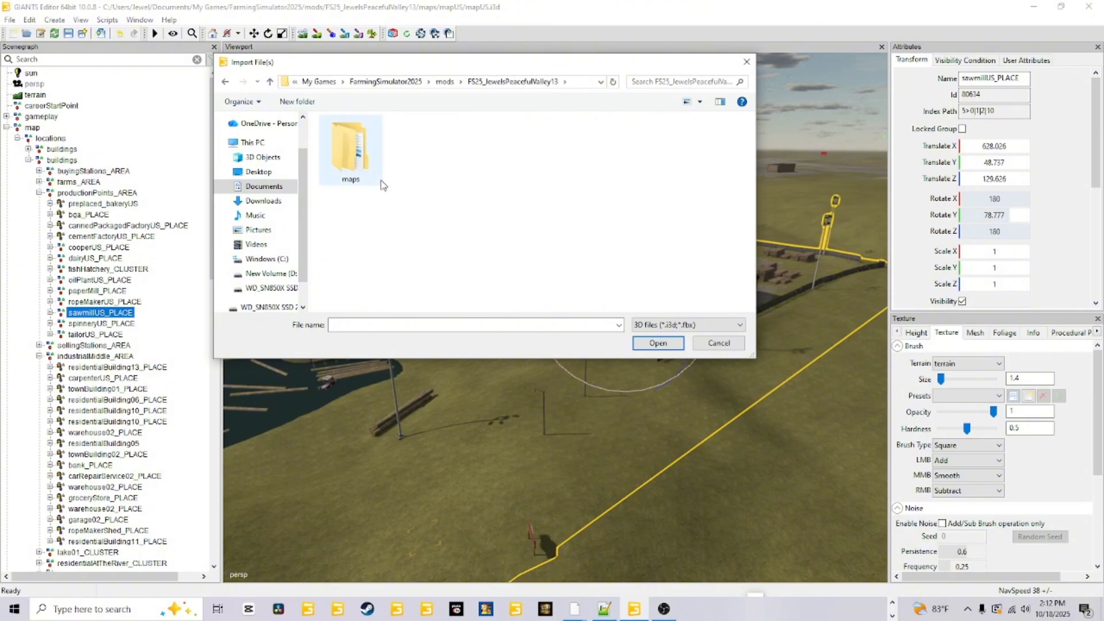
pyautogui.doubleClick(361, 178)
pyautogui.doubleClick(383, 139)
pyautogui.scroll(-6, 367, 240)
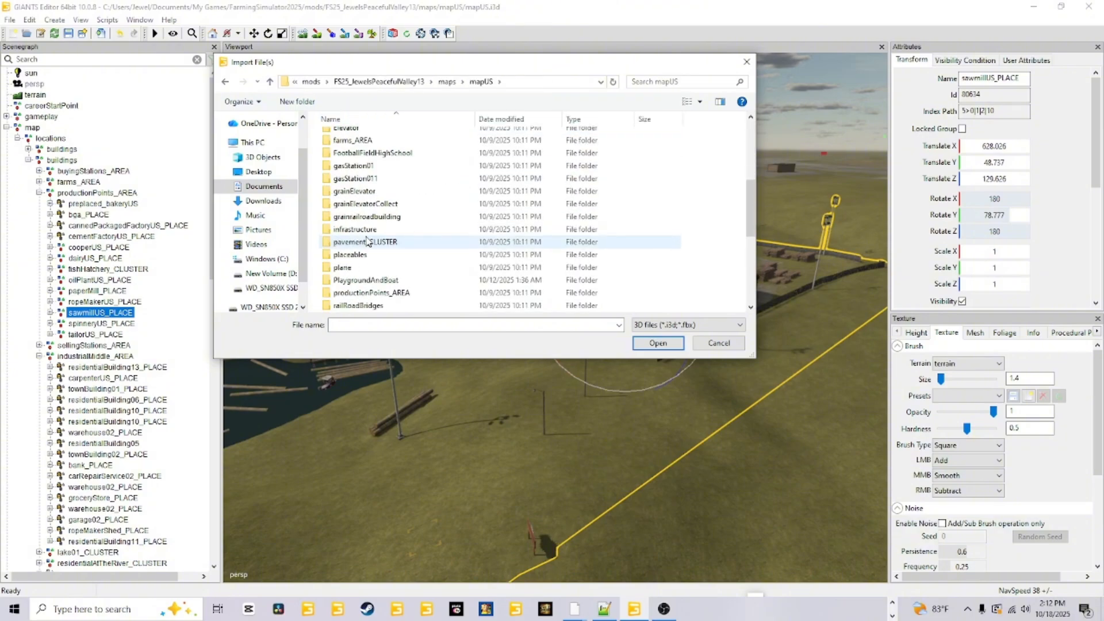
pyautogui.doubleClick(361, 257)
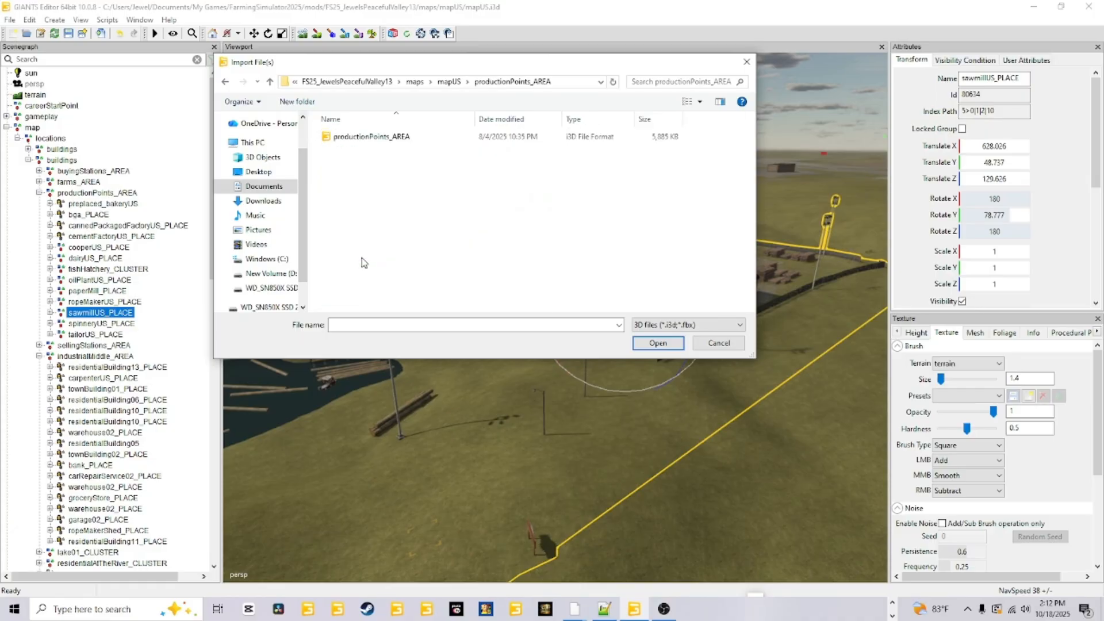
pyautogui.click(401, 136)
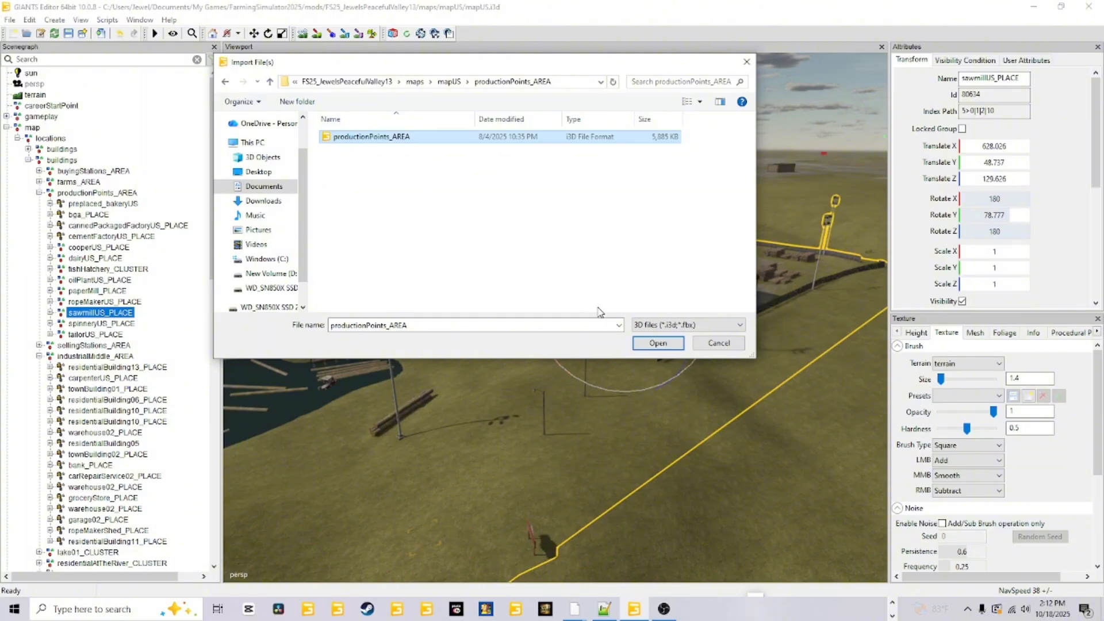
pyautogui.click(722, 343)
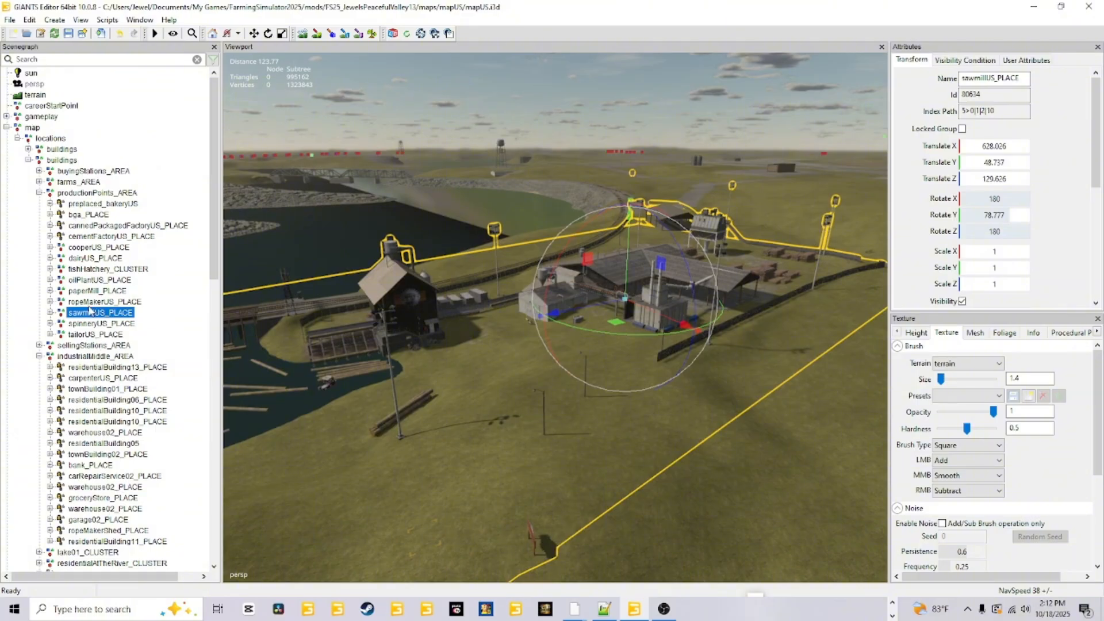
# Select the productionPoints_AREA group, check the Transform Group creation option, and highlight the group's name in its attributes.
pyautogui.click(92, 193)
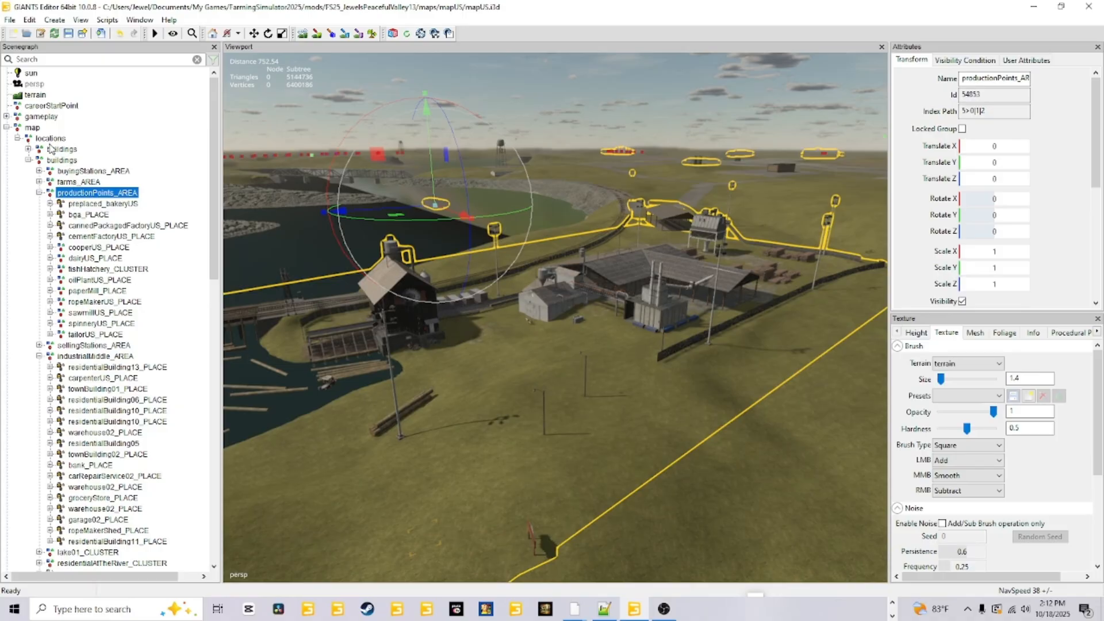
pyautogui.click(55, 19)
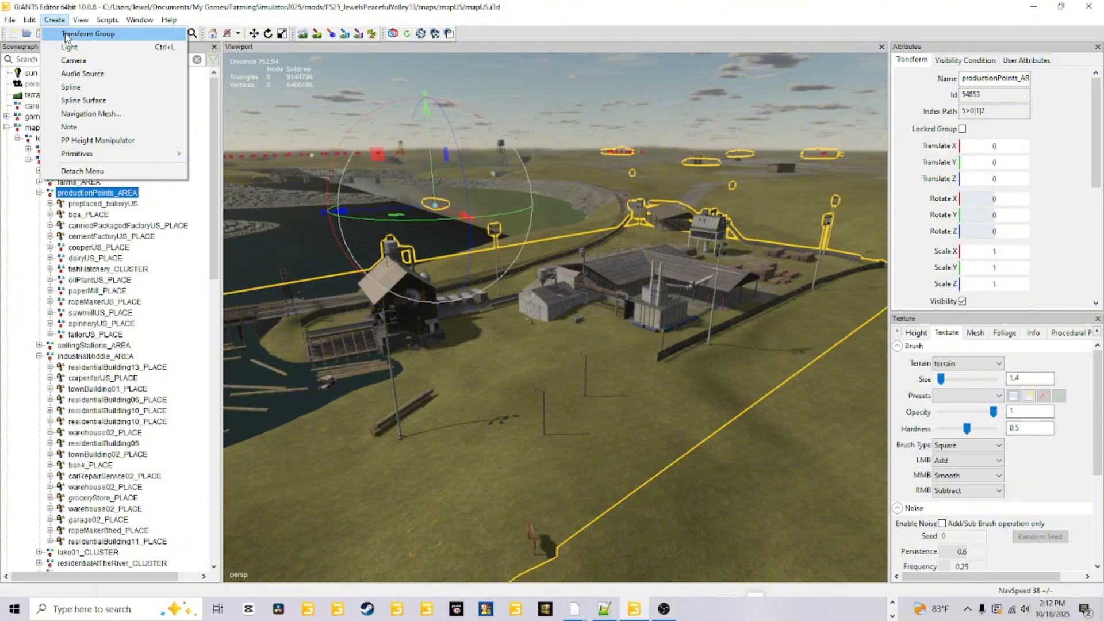
pyautogui.click(981, 79)
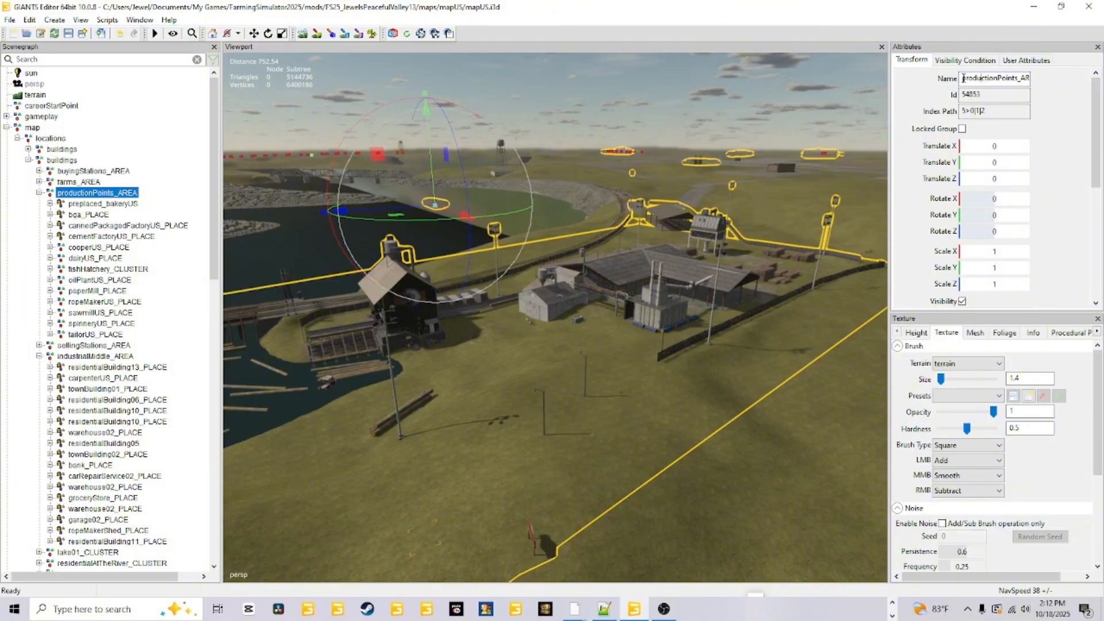
pyautogui.moveTo(962, 78); pyautogui.dragTo(1061, 77)
pyautogui.click(54, 20)
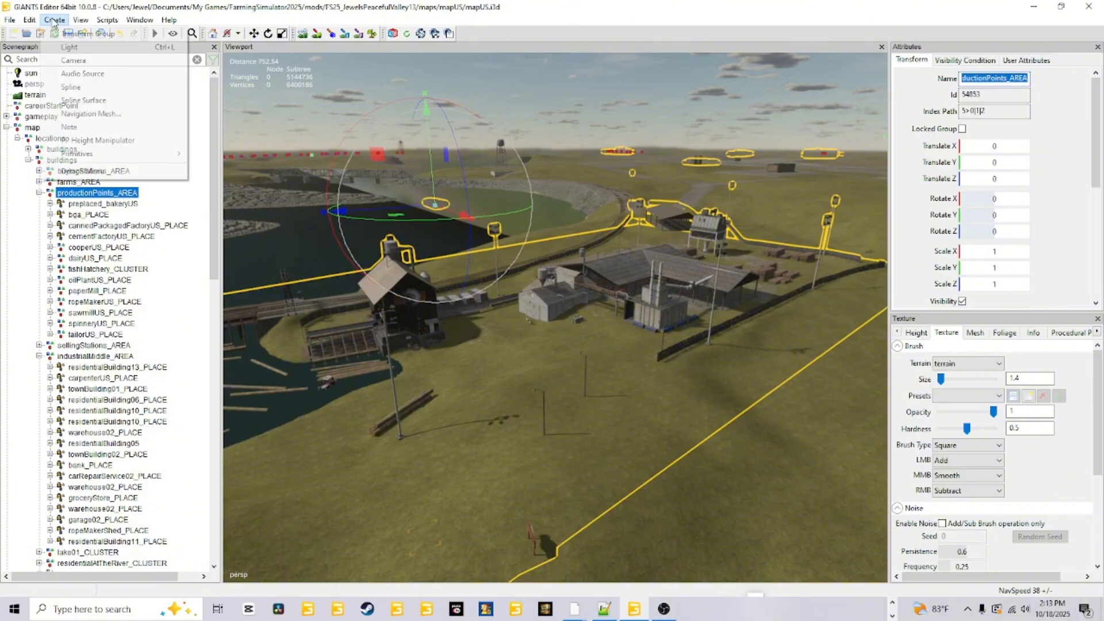
pyautogui.click(668, 23)
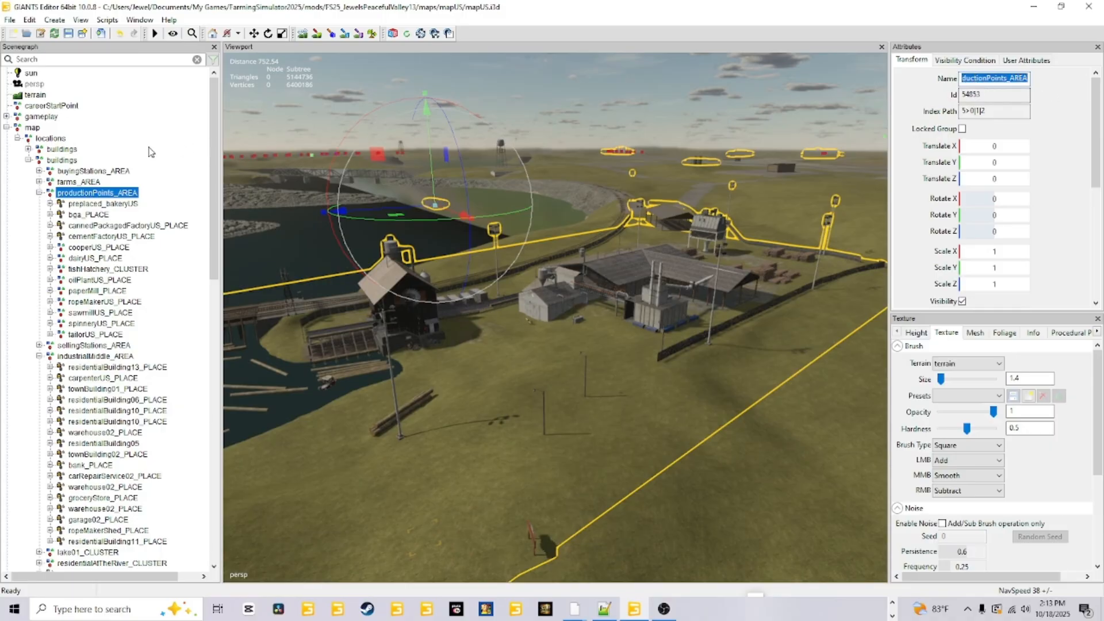
# Examine the buildings and locations parent groups in the scenegraph, and reselect productionPoints_AREA.
pyautogui.click(77, 143)
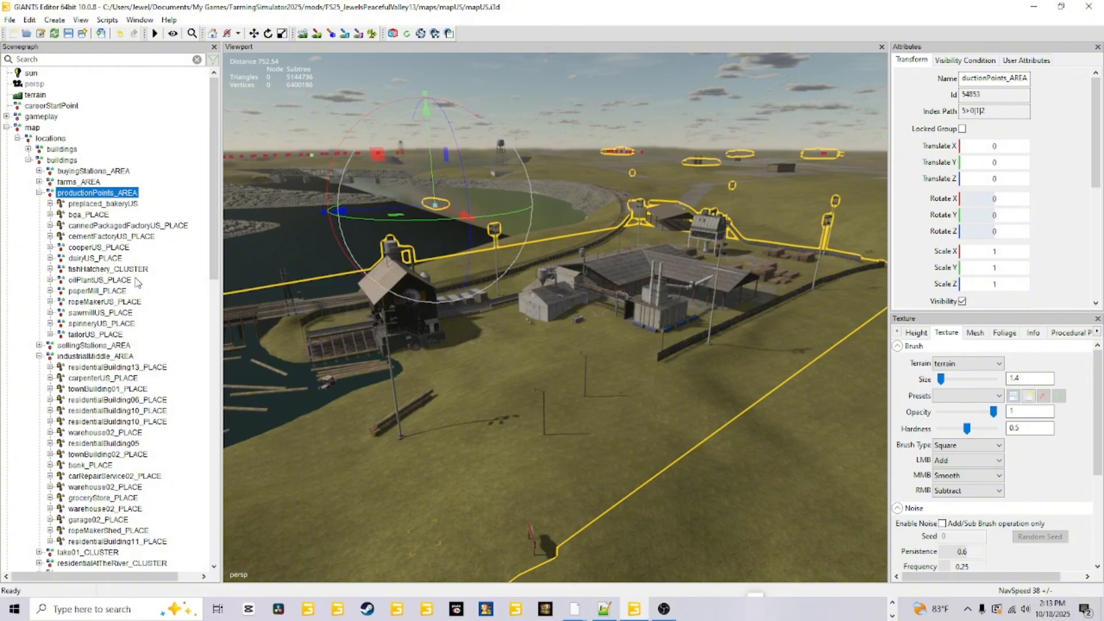
pyautogui.click(59, 160)
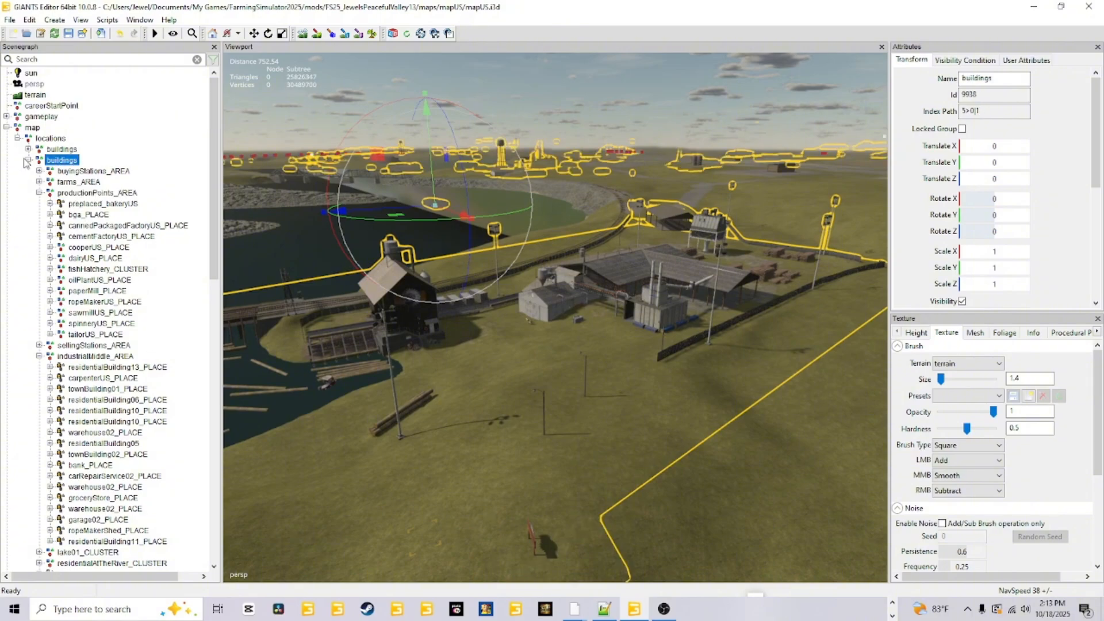
pyautogui.click(50, 139)
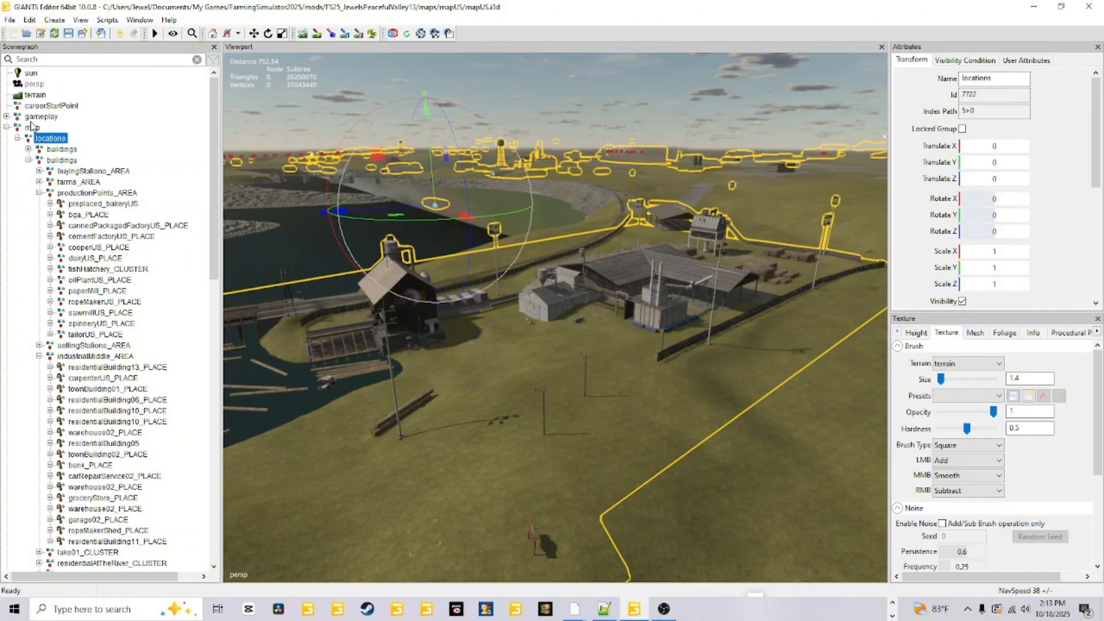
pyautogui.click(97, 195)
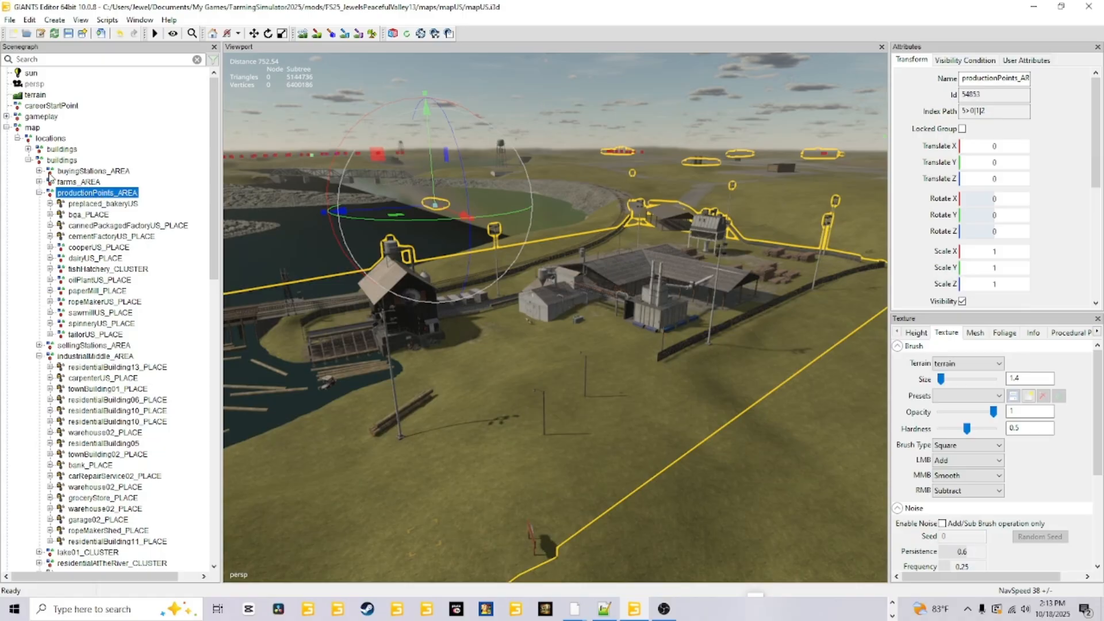
# Compare sawmillUS_PLACE with its parent group productionPoints_AREA, checking the Transform Group option and the sawmill's name, and leave productionPoints_AREA selected.
pyautogui.click(93, 314)
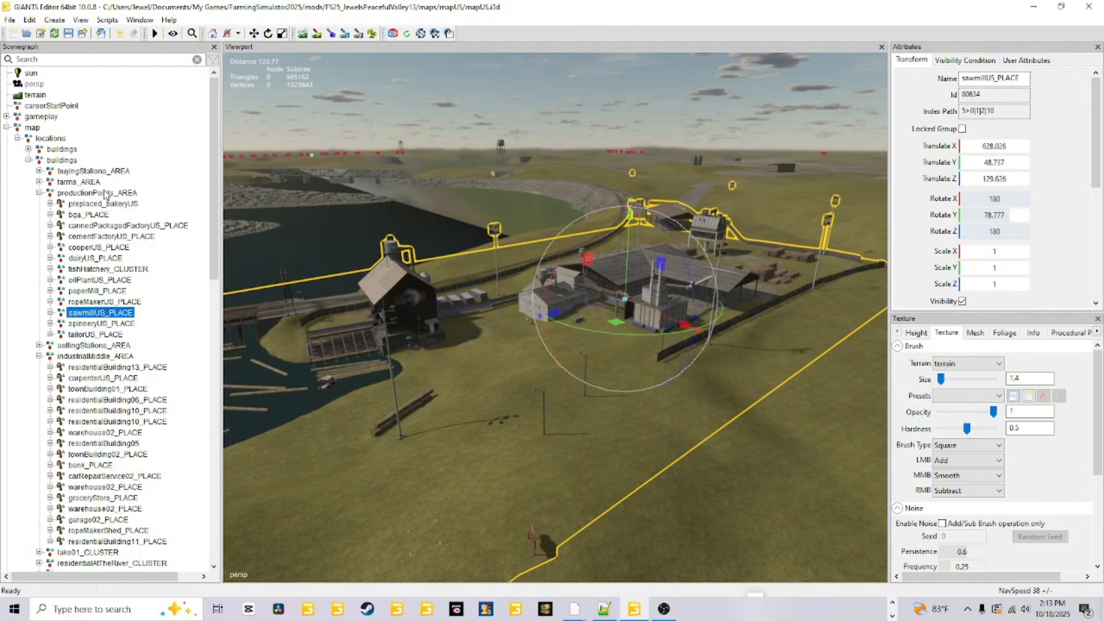
pyautogui.click(56, 20)
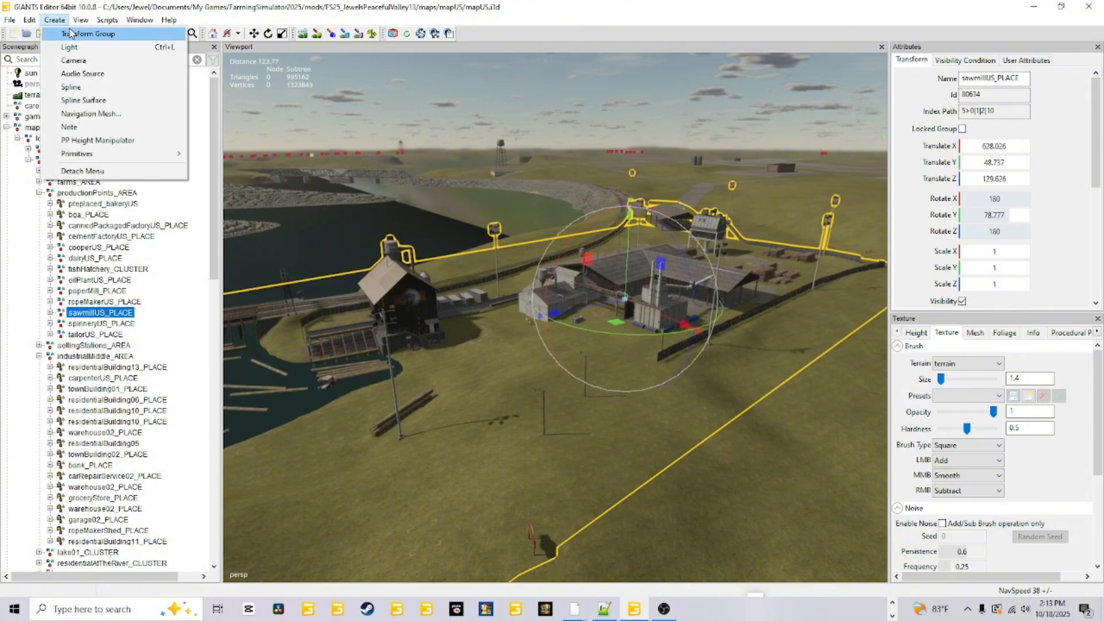
pyautogui.click(971, 81)
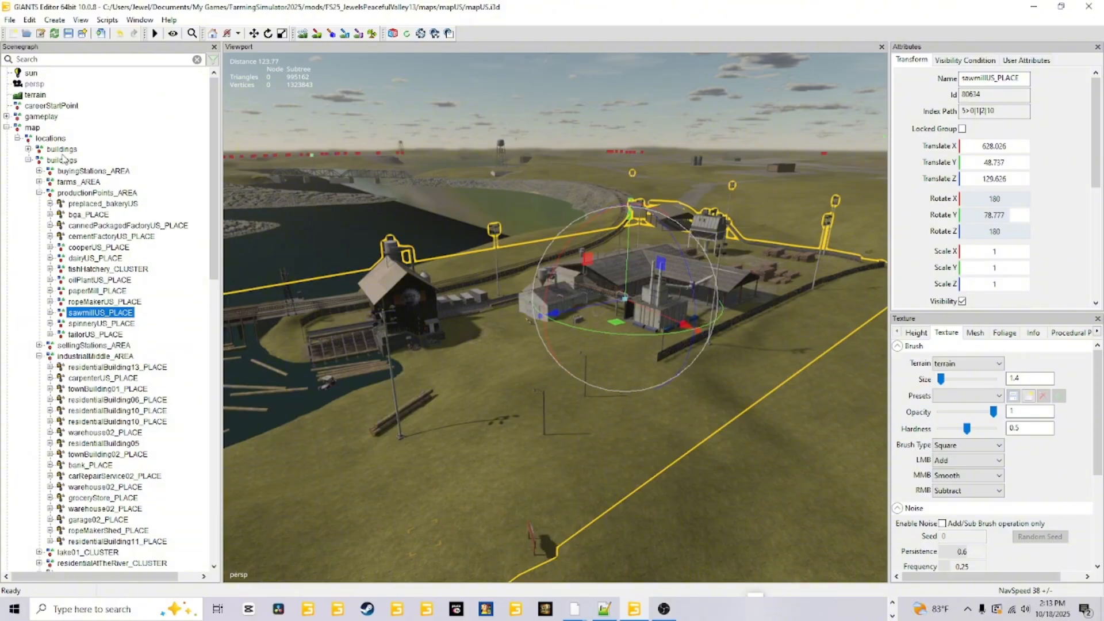
pyautogui.click(72, 194)
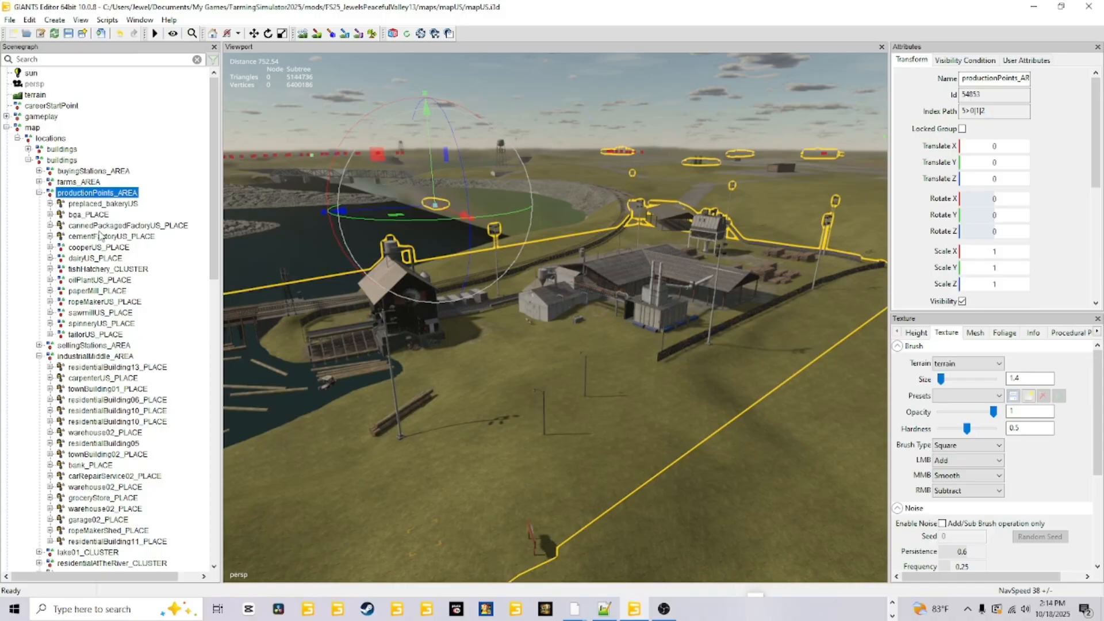
pyautogui.click(91, 314)
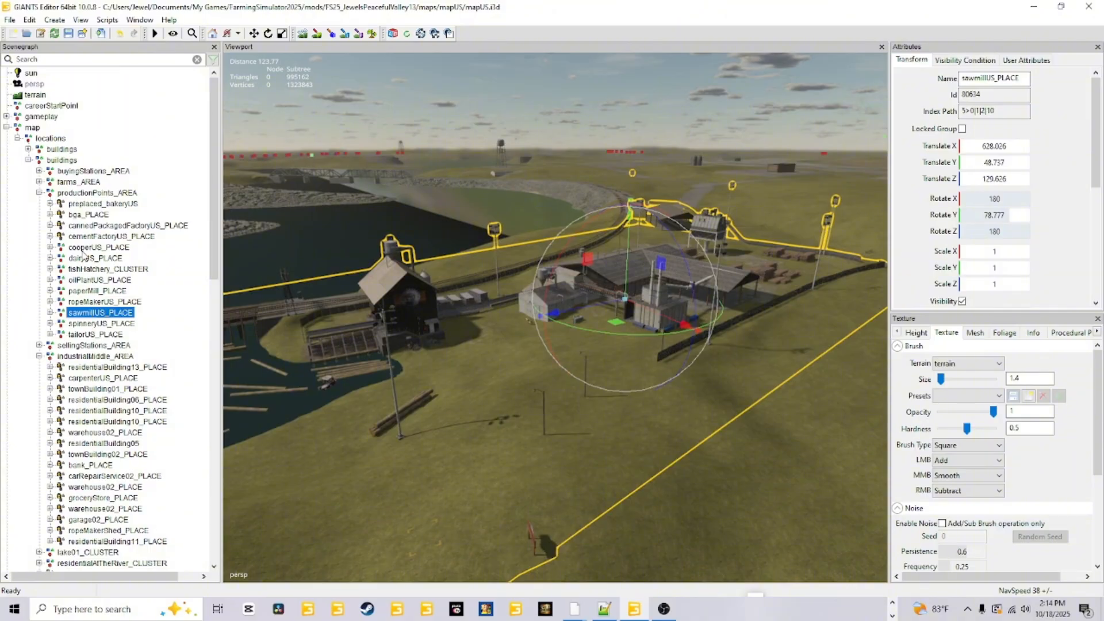
pyautogui.click(76, 195)
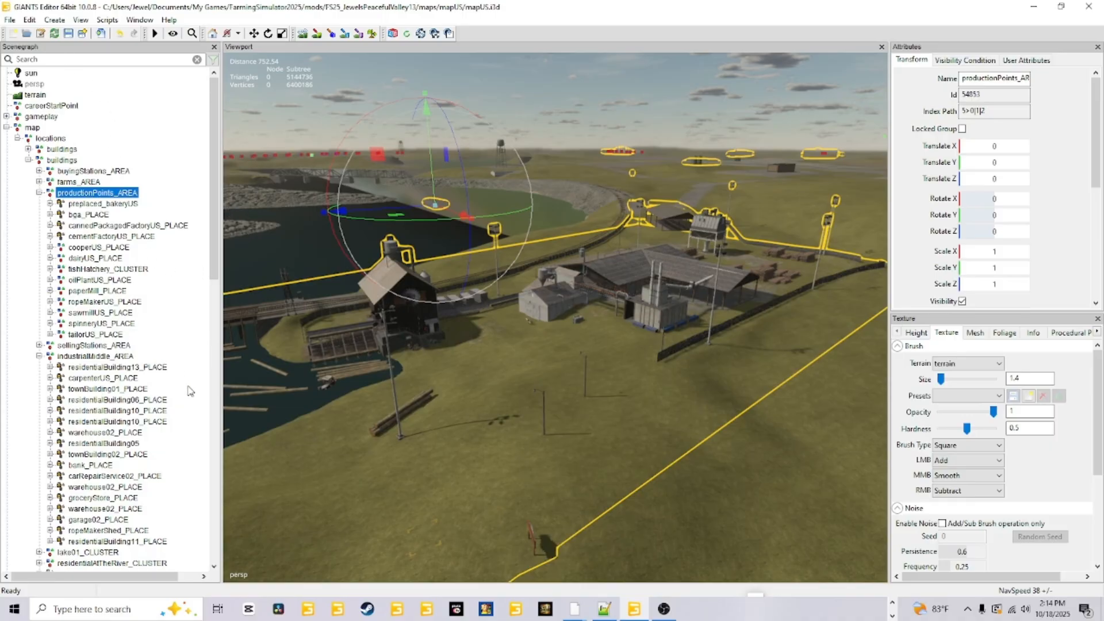
# Select sawmillUS_PLACE under productionPoints_AREA and inspect the outlined sawmill site around its log pond.
pyautogui.scroll(-1, 190, 391)
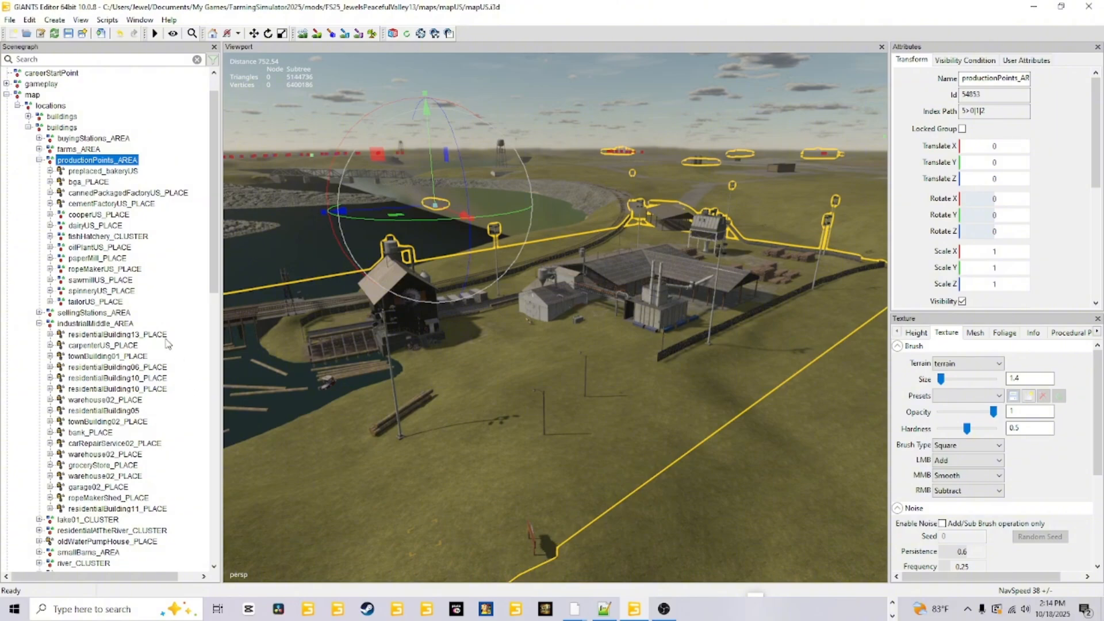
pyautogui.click(96, 280)
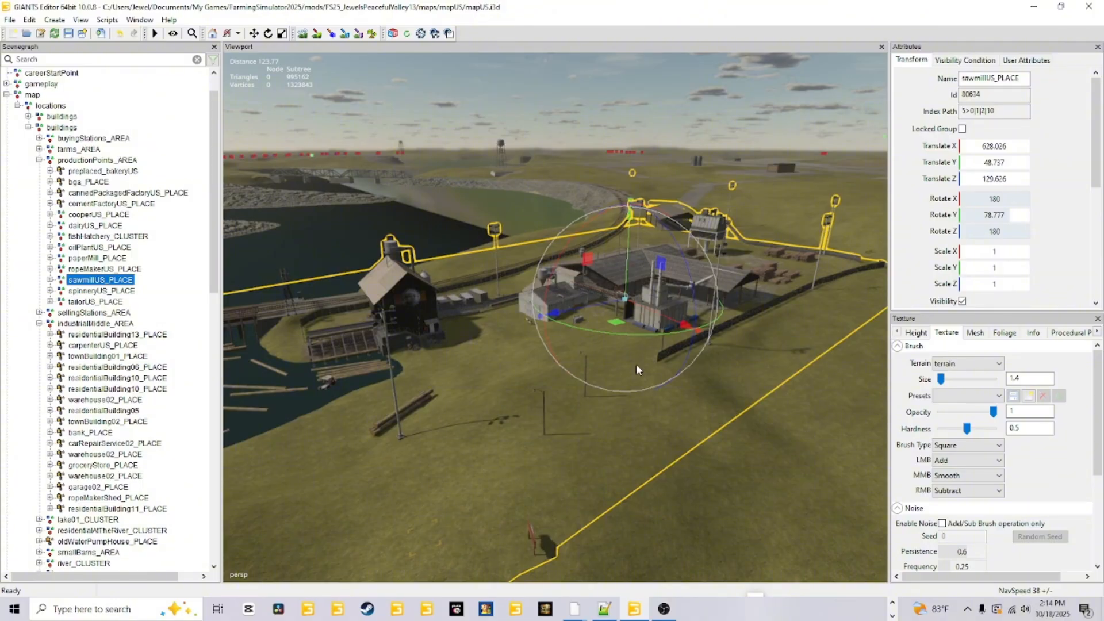
pyautogui.keyDown('alt'); pyautogui.moveTo(636, 364); pyautogui.dragTo(544, 415); pyautogui.keyUp('alt')
pyautogui.keyDown('alt'); pyautogui.moveTo(585, 348); pyautogui.dragTo(527, 452, button='right'); pyautogui.keyUp('alt')
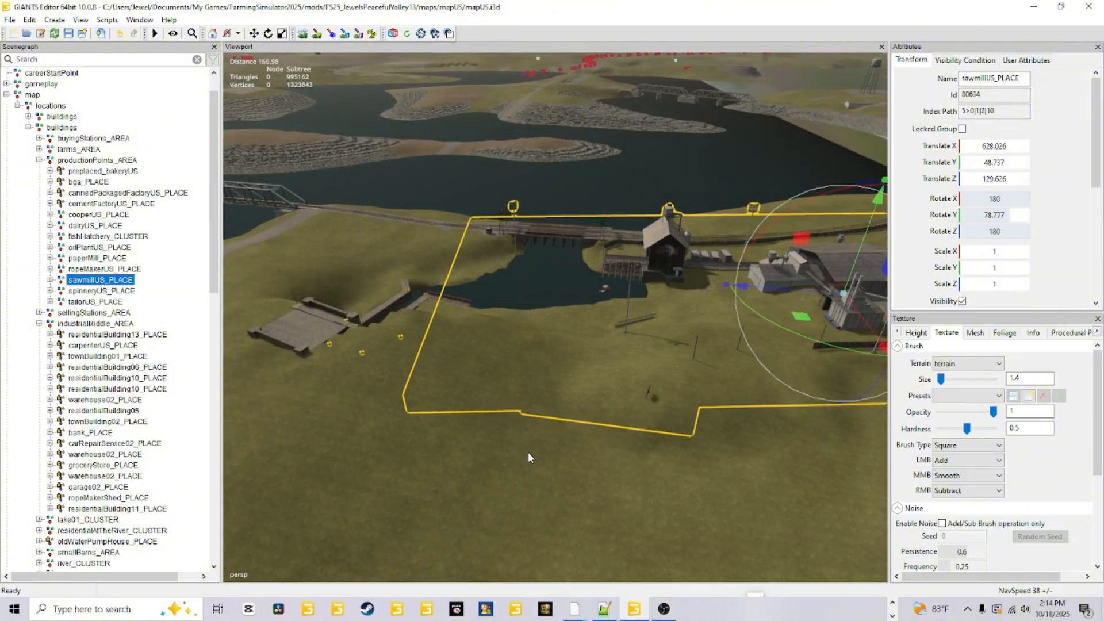
pyautogui.keyDown('alt'); pyautogui.moveTo(485, 505); pyautogui.dragTo(570, 328, button='right'); pyautogui.keyUp('alt')
pyautogui.keyDown('alt'); pyautogui.moveTo(495, 431); pyautogui.dragTo(487, 395); pyautogui.keyUp('alt')
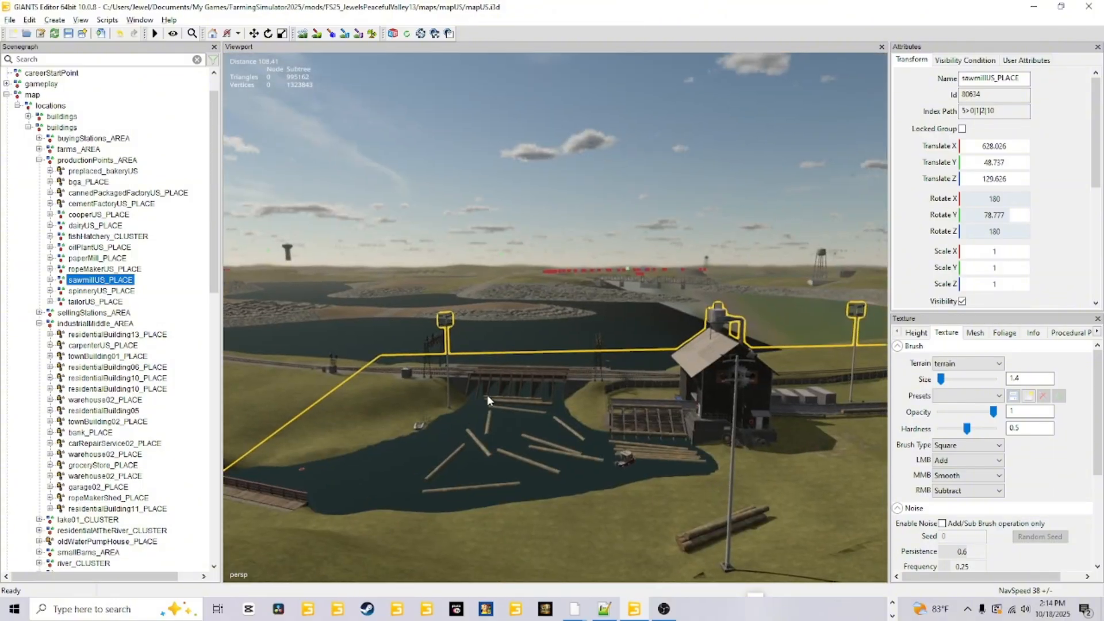
# Examine the floating logs in the sawmill pond beside the wooden railway bridge.
pyautogui.keyDown('alt'); pyautogui.moveTo(460, 436); pyautogui.dragTo(496, 362, button='right'); pyautogui.keyUp('alt')
pyautogui.keyDown('alt'); pyautogui.moveTo(454, 420); pyautogui.dragTo(401, 474); pyautogui.keyUp('alt')
pyautogui.keyDown('alt'); pyautogui.moveTo(402, 474); pyautogui.dragTo(477, 396, button='right'); pyautogui.keyUp('alt')
pyautogui.keyDown('alt'); pyautogui.moveTo(403, 448); pyautogui.dragTo(518, 411); pyautogui.keyUp('alt')
pyautogui.keyDown('alt'); pyautogui.moveTo(519, 410); pyautogui.dragTo(499, 440, button='right'); pyautogui.keyUp('alt')
pyautogui.keyDown('alt'); pyautogui.moveTo(499, 440); pyautogui.dragTo(457, 453); pyautogui.keyUp('alt')
pyautogui.keyDown('alt'); pyautogui.moveTo(457, 454); pyautogui.dragTo(503, 402, button='right'); pyautogui.keyUp('alt')
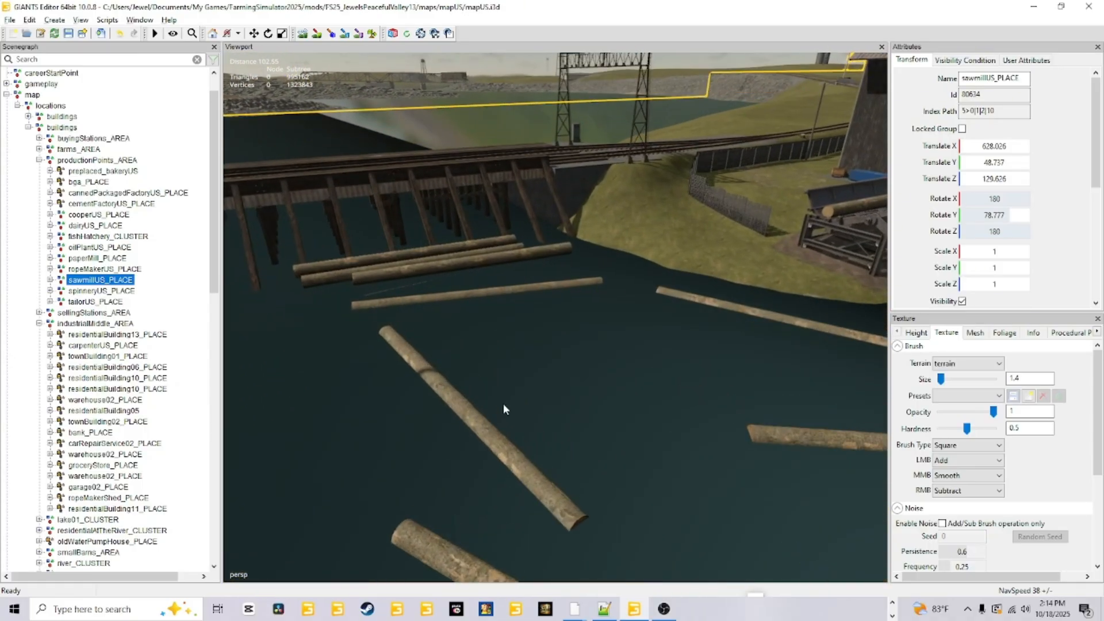
pyautogui.keyDown('alt'); pyautogui.moveTo(502, 402); pyautogui.dragTo(661, 345); pyautogui.keyUp('alt')
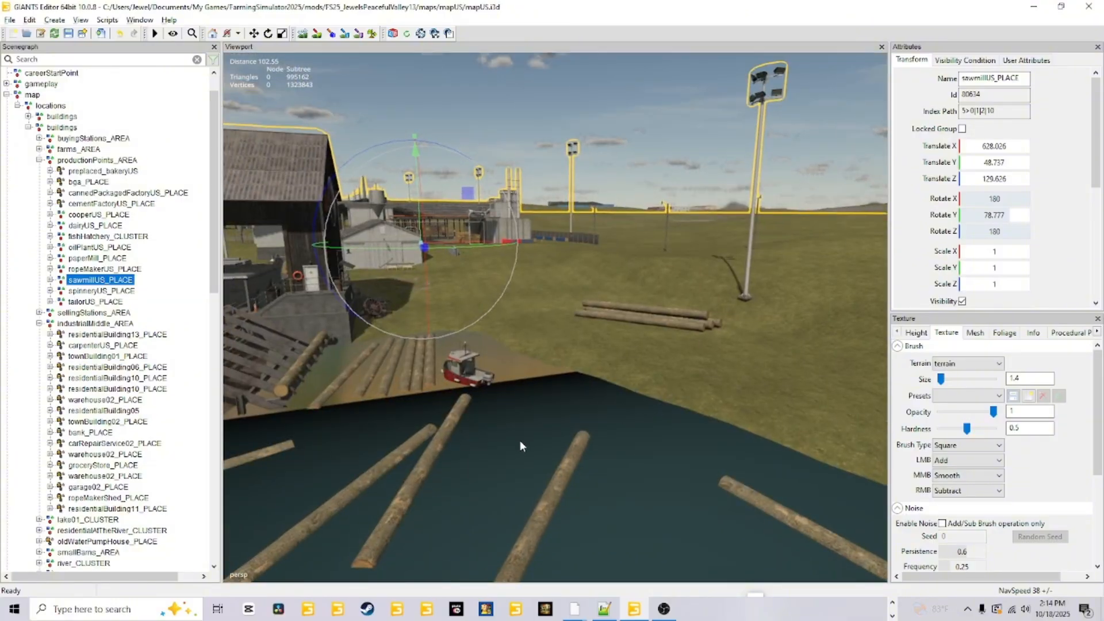
# Examine the small boat, the log ramp and the surrounding logs at the mill end of the pond.
pyautogui.keyDown('alt'); pyautogui.moveTo(520, 440); pyautogui.dragTo(581, 395, button='right'); pyautogui.keyUp('alt')
pyautogui.keyDown('alt'); pyautogui.moveTo(585, 392); pyautogui.dragTo(332, 422); pyautogui.keyUp('alt')
pyautogui.keyDown('alt'); pyautogui.moveTo(540, 379); pyautogui.dragTo(499, 412, button='right'); pyautogui.keyUp('alt')
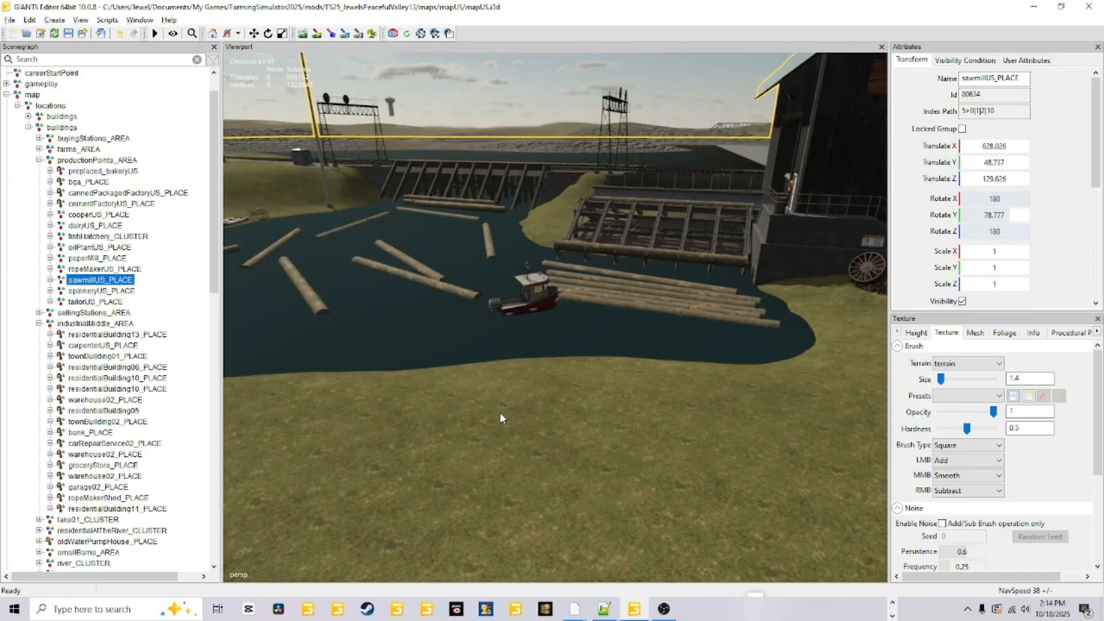
pyautogui.keyDown('alt'); pyautogui.moveTo(450, 485); pyautogui.dragTo(482, 467); pyautogui.keyUp('alt')
pyautogui.keyDown('alt'); pyautogui.moveTo(442, 498); pyautogui.dragTo(448, 443, button='right'); pyautogui.keyUp('alt')
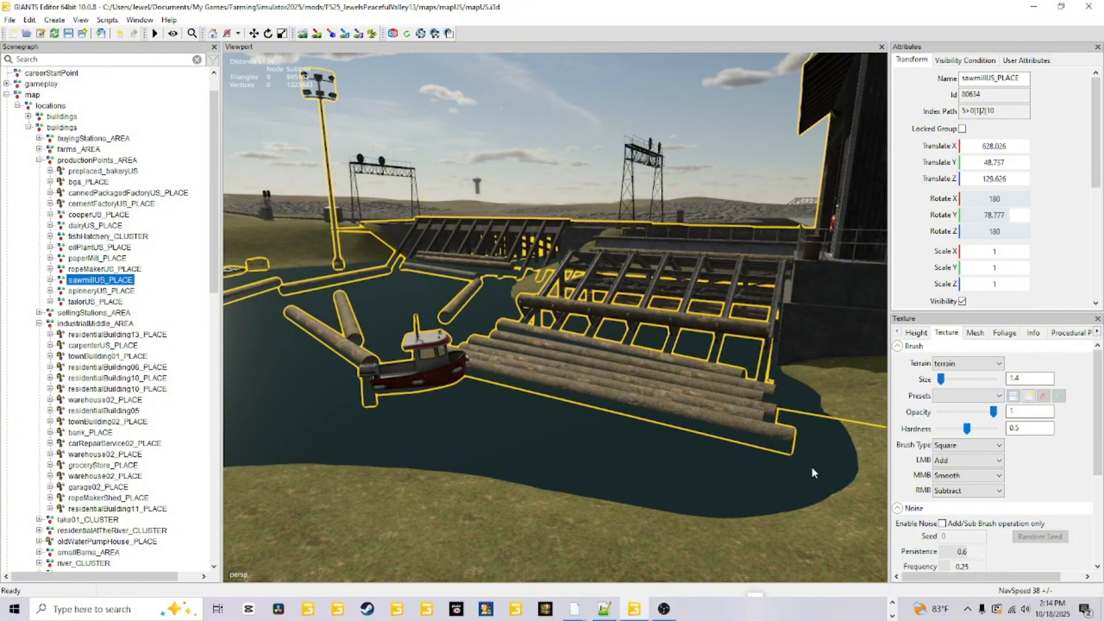
pyautogui.keyDown('alt'); pyautogui.moveTo(543, 417); pyautogui.dragTo(475, 410); pyautogui.keyUp('alt')
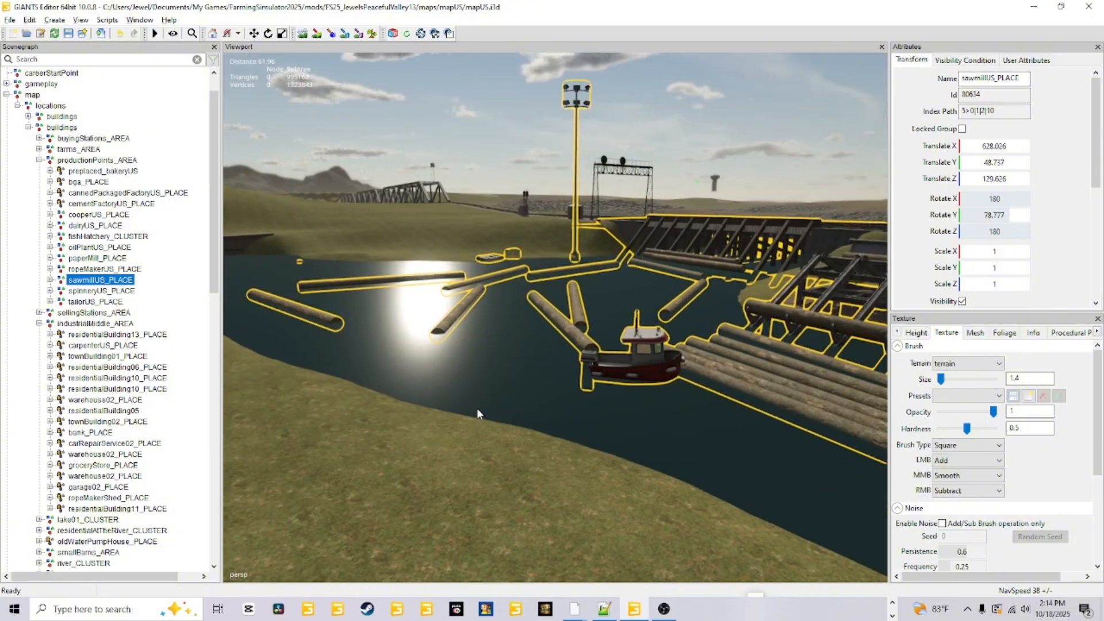
pyautogui.keyDown('alt'); pyautogui.moveTo(475, 409); pyautogui.dragTo(514, 387, button='right'); pyautogui.keyUp('alt')
pyautogui.keyDown('alt'); pyautogui.moveTo(514, 387); pyautogui.dragTo(576, 397); pyautogui.keyUp('alt')
pyautogui.keyDown('alt'); pyautogui.moveTo(576, 398); pyautogui.dragTo(563, 489, button='right'); pyautogui.keyUp('alt')
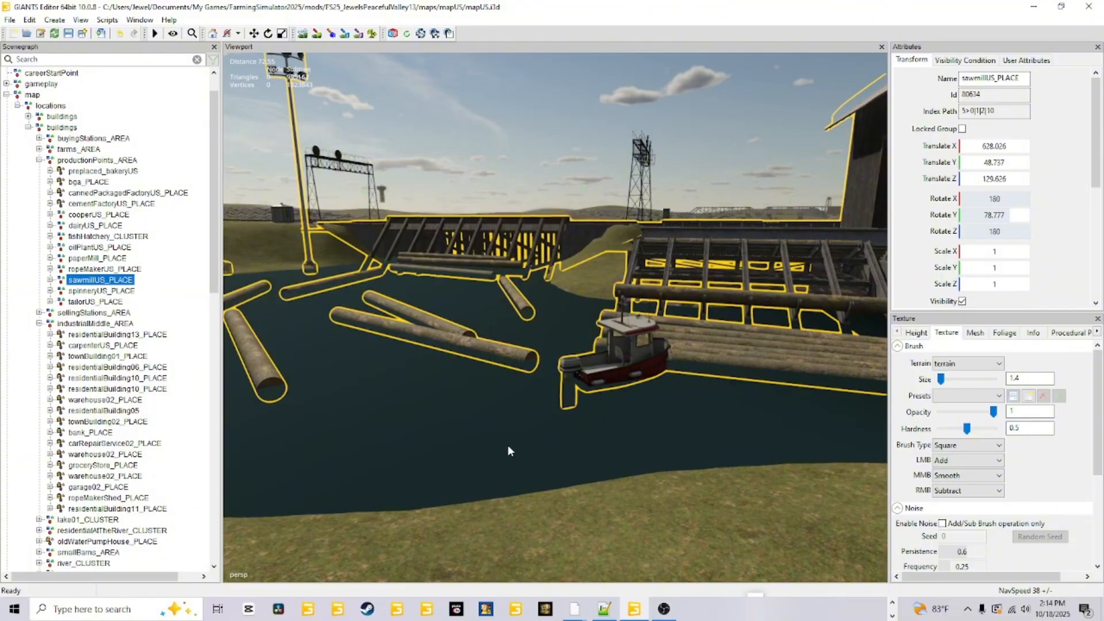
pyautogui.moveTo(595, 443); pyautogui.dragTo(497, 489, button='right')
pyautogui.moveTo(663, 432); pyautogui.dragTo(494, 471, button='right')
# Examine the sawmill site from above and the stretch of water between the log pond and the canal structure.
pyautogui.scroll(-3, 494, 470)
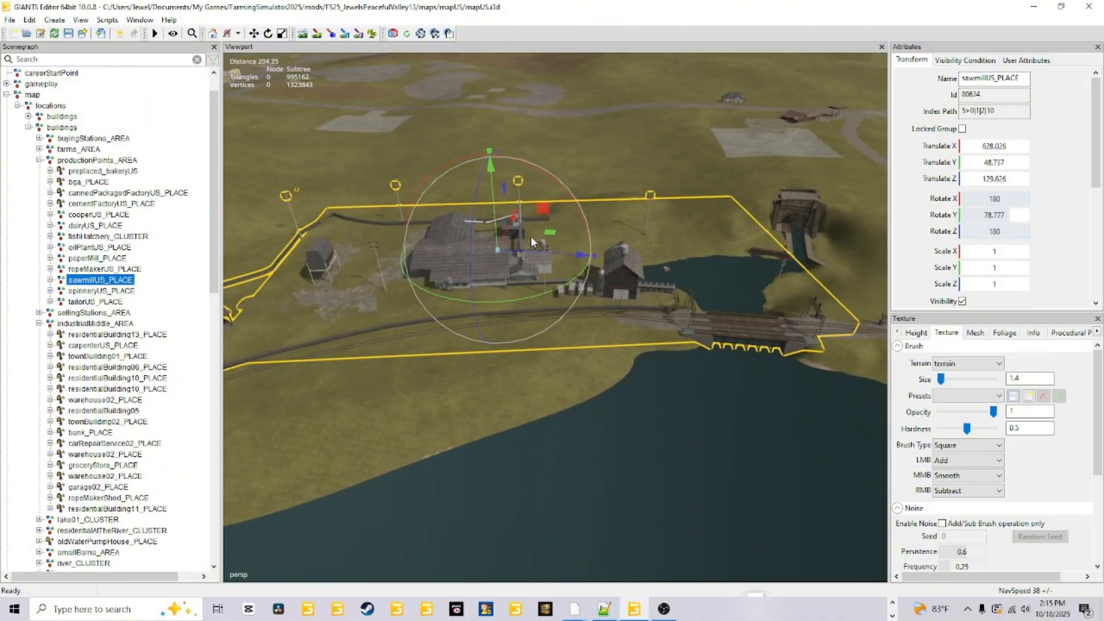
pyautogui.keyDown('alt'); pyautogui.moveTo(629, 423); pyautogui.dragTo(611, 432); pyautogui.keyUp('alt')
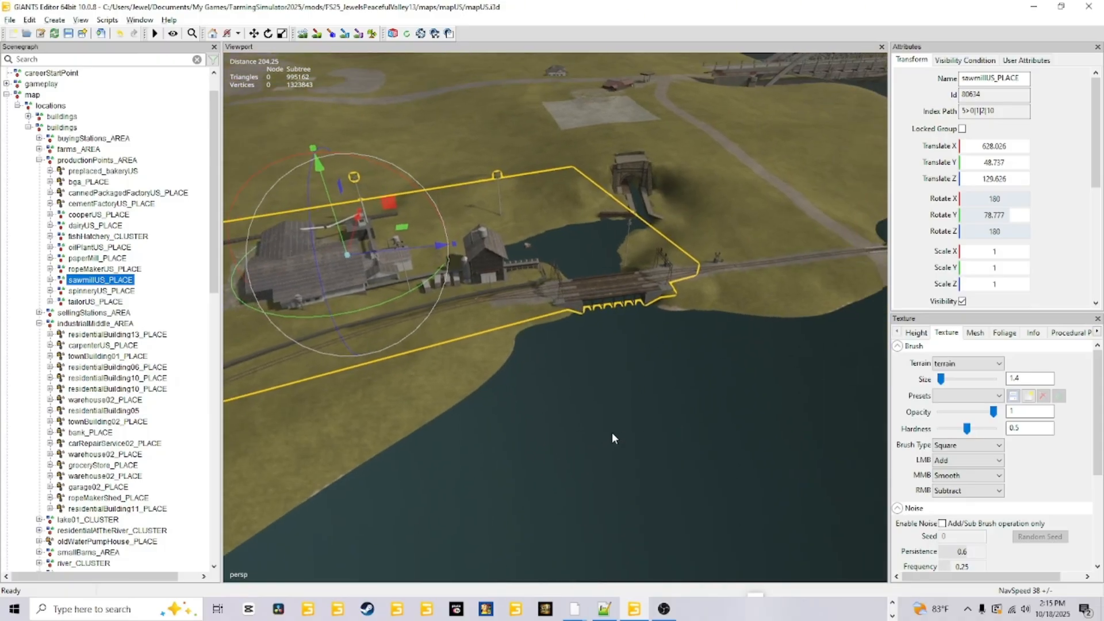
pyautogui.scroll(4, 698, 264)
pyautogui.keyDown('alt'); pyautogui.moveTo(640, 361); pyautogui.dragTo(519, 445); pyautogui.keyUp('alt')
pyautogui.scroll(5, 598, 367)
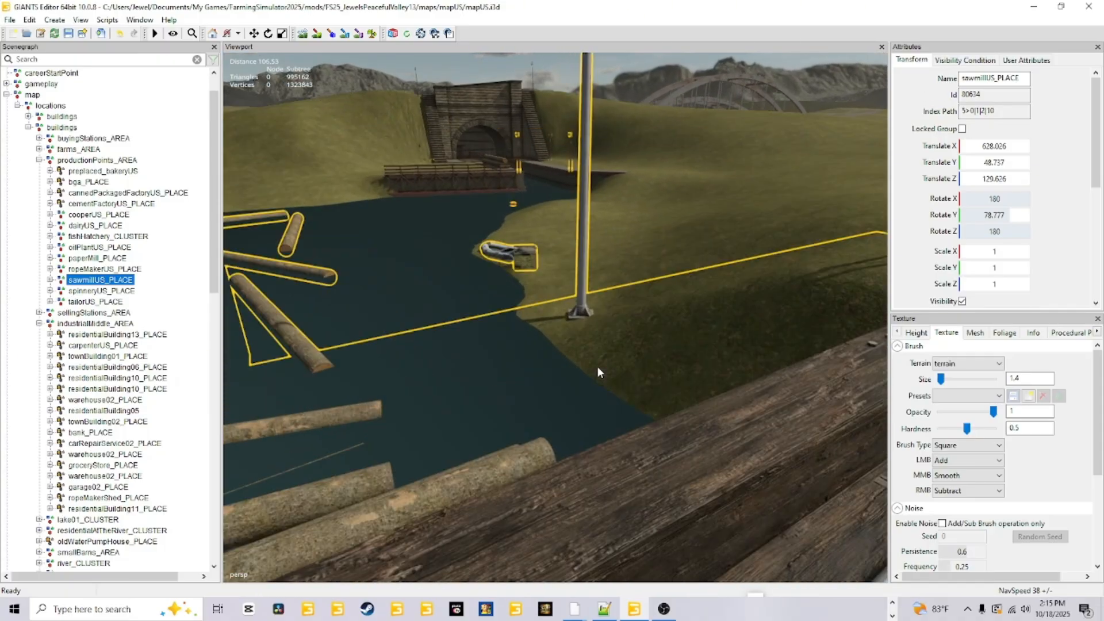
pyautogui.keyDown('alt'); pyautogui.moveTo(598, 367); pyautogui.dragTo(200, 421); pyautogui.keyUp('alt')
pyautogui.scroll(-6, 416, 462)
pyautogui.keyDown('alt'); pyautogui.moveTo(398, 471); pyautogui.dragTo(626, 347); pyautogui.keyUp('alt')
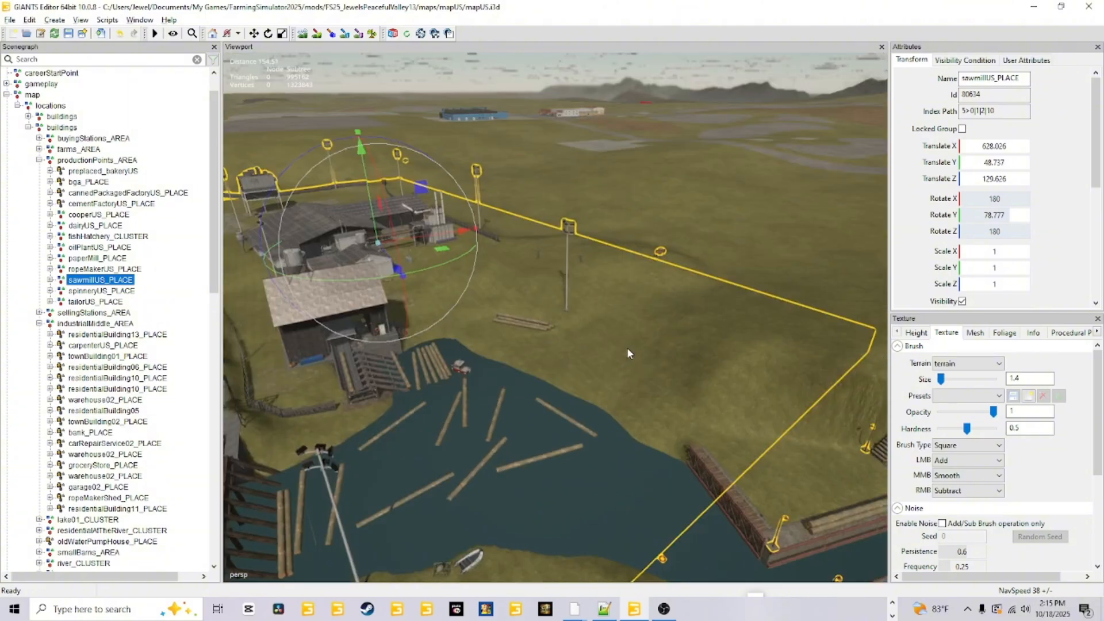
# Examine the railway bridge from the lake side and the outlined extent of the sawmill placeable.
pyautogui.scroll(-6, 627, 347)
pyautogui.keyDown('alt'); pyautogui.moveTo(488, 431); pyautogui.dragTo(415, 449); pyautogui.keyUp('alt')
pyautogui.scroll(5, 415, 450)
pyautogui.keyDown('alt'); pyautogui.moveTo(504, 381); pyautogui.dragTo(522, 446); pyautogui.keyUp('alt')
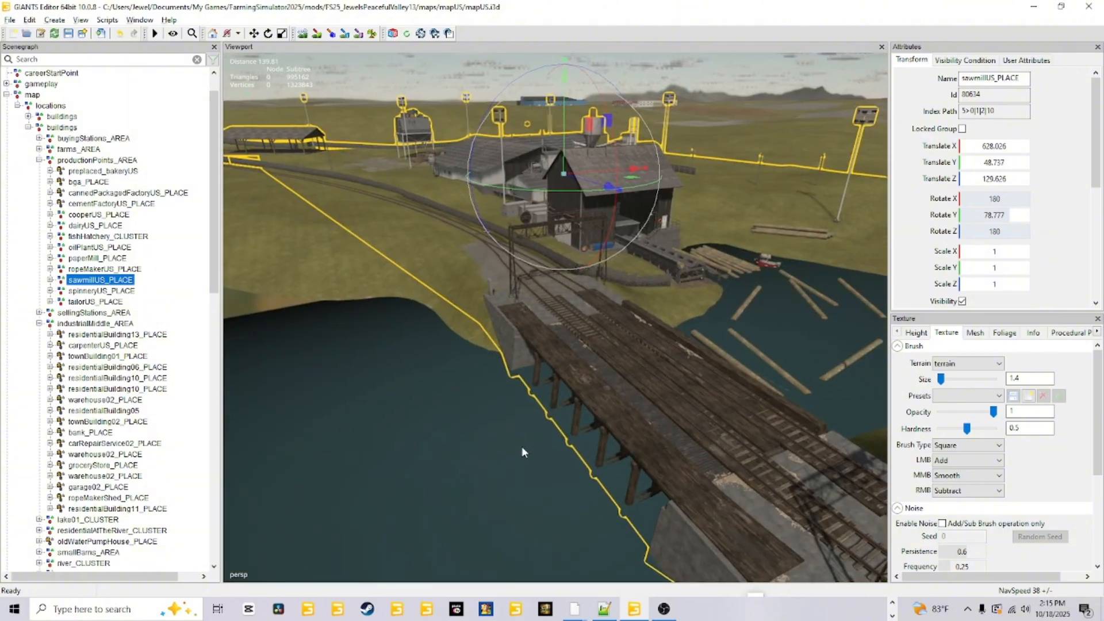
pyautogui.scroll(5, 591, 398)
pyautogui.keyDown('alt'); pyautogui.moveTo(591, 397); pyautogui.dragTo(547, 386); pyautogui.keyUp('alt')
pyautogui.scroll(-5, 456, 425)
pyautogui.scroll(-4, 456, 426)
pyautogui.scroll(-6, 546, 387)
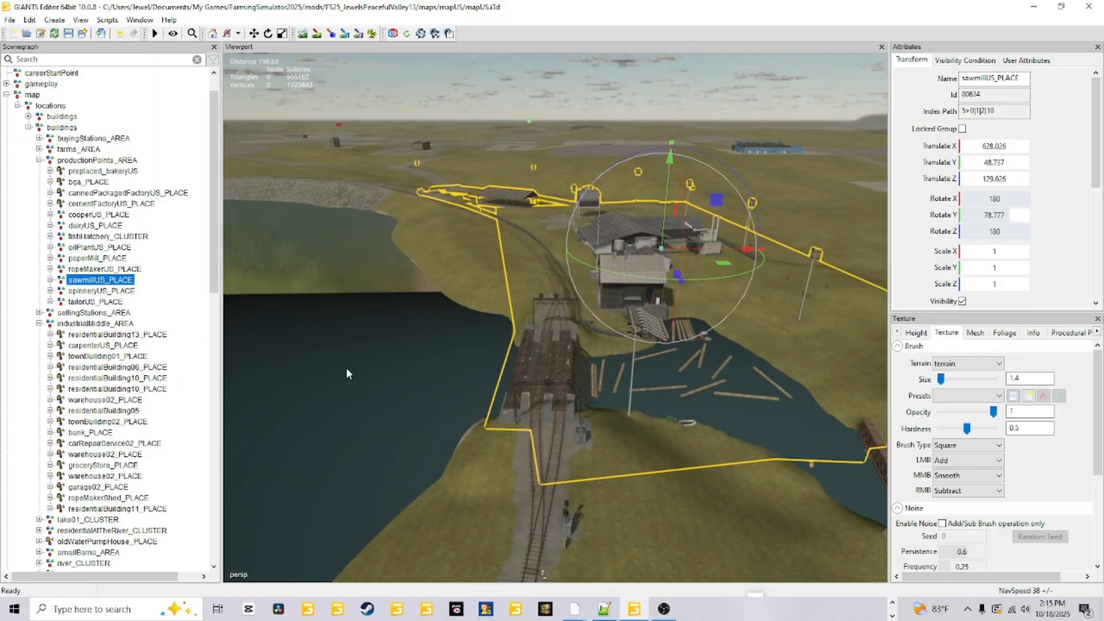
pyautogui.keyDown('alt'); pyautogui.moveTo(384, 374); pyautogui.dragTo(457, 380); pyautogui.keyUp('alt')
pyautogui.scroll(6, 574, 281)
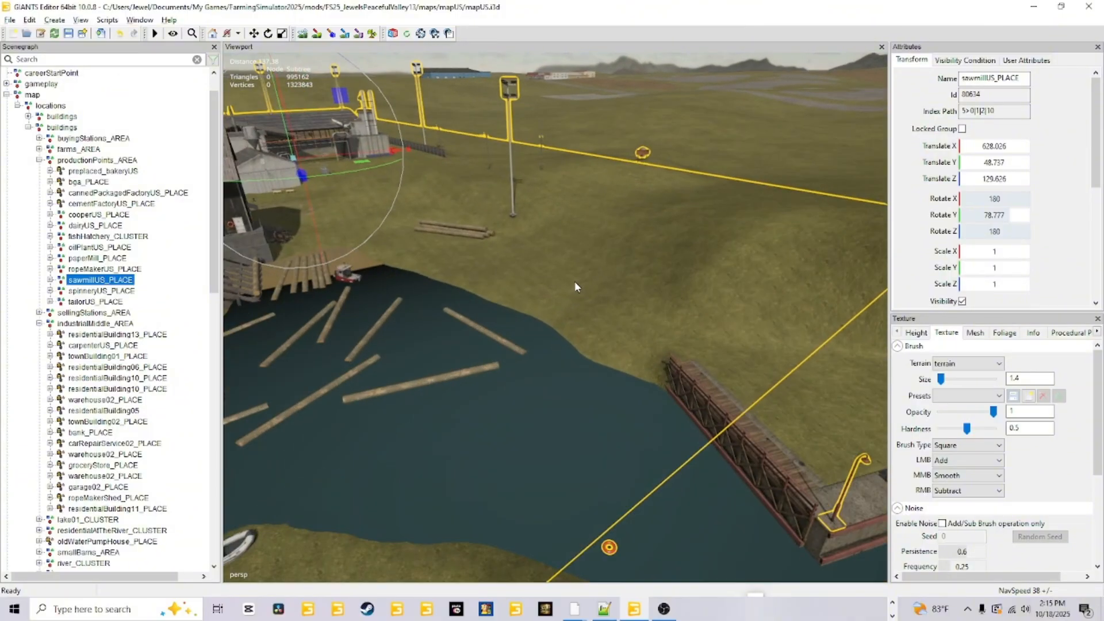
# Inspect a floating log at the pond's water line, and view the railway bridge and its supports up close.
pyautogui.keyDown('alt'); pyautogui.moveTo(617, 242); pyautogui.dragTo(355, 341); pyautogui.keyUp('alt')
pyautogui.keyDown('alt'); pyautogui.moveTo(517, 375); pyautogui.dragTo(367, 353); pyautogui.keyUp('alt')
pyautogui.scroll(3, 423, 347)
pyautogui.scroll(2, 449, 384)
pyautogui.keyDown('alt'); pyautogui.moveTo(431, 339); pyautogui.dragTo(513, 312); pyautogui.keyUp('alt')
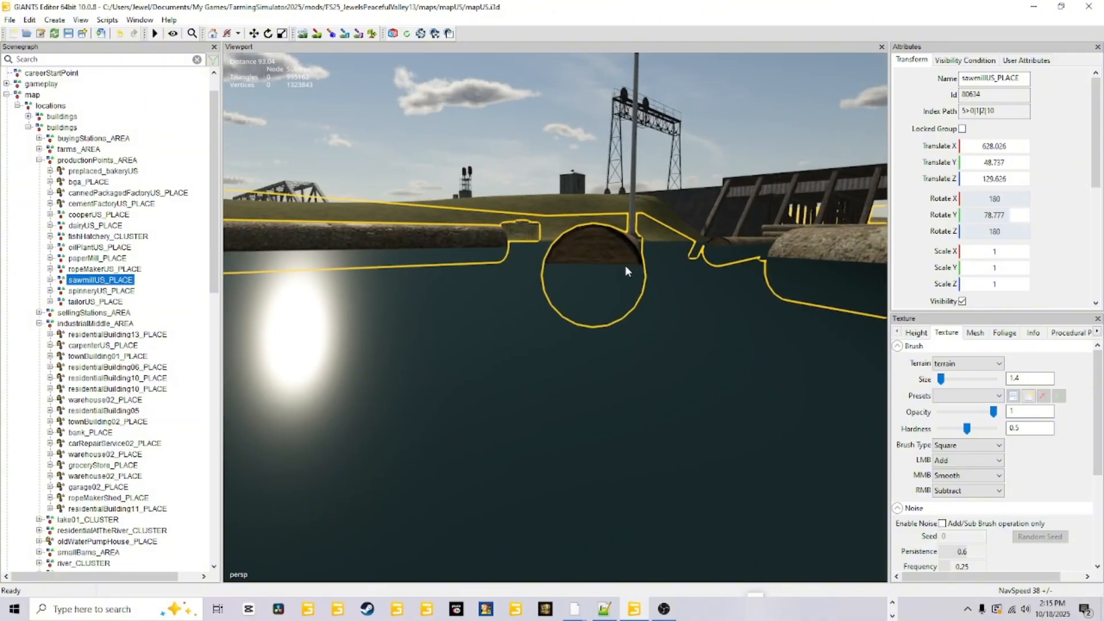
pyautogui.keyDown('alt'); pyautogui.moveTo(626, 264); pyautogui.dragTo(635, 405); pyautogui.keyUp('alt')
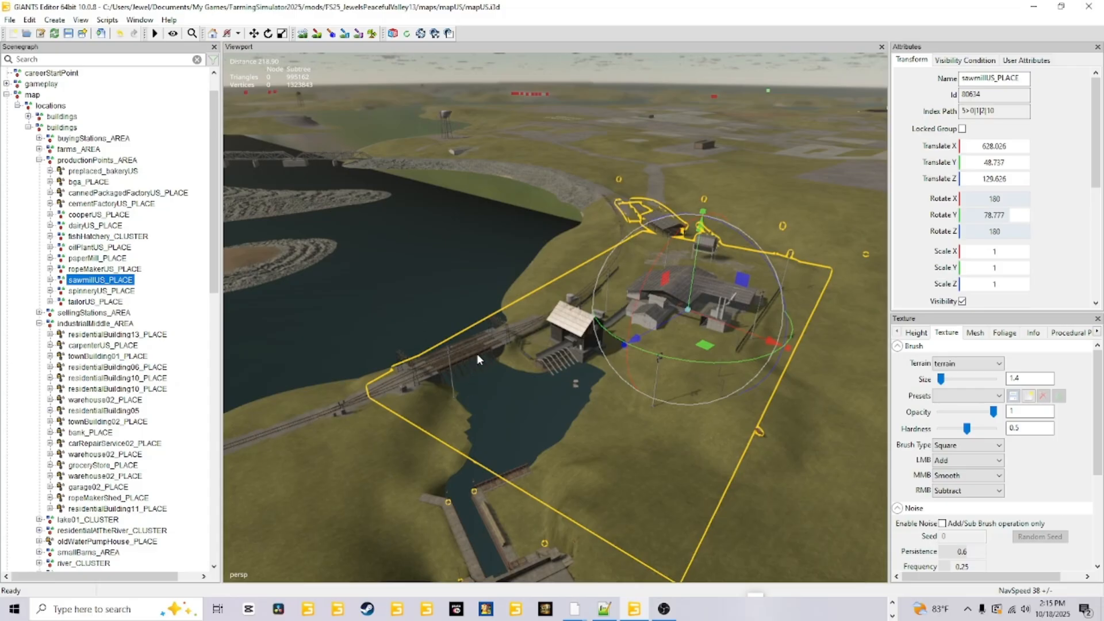
pyautogui.keyDown('alt'); pyautogui.moveTo(478, 354); pyautogui.dragTo(449, 362); pyautogui.keyUp('alt')
pyautogui.scroll(5, 448, 363)
pyautogui.keyDown('alt'); pyautogui.moveTo(422, 472); pyautogui.dragTo(425, 467); pyautogui.keyUp('alt')
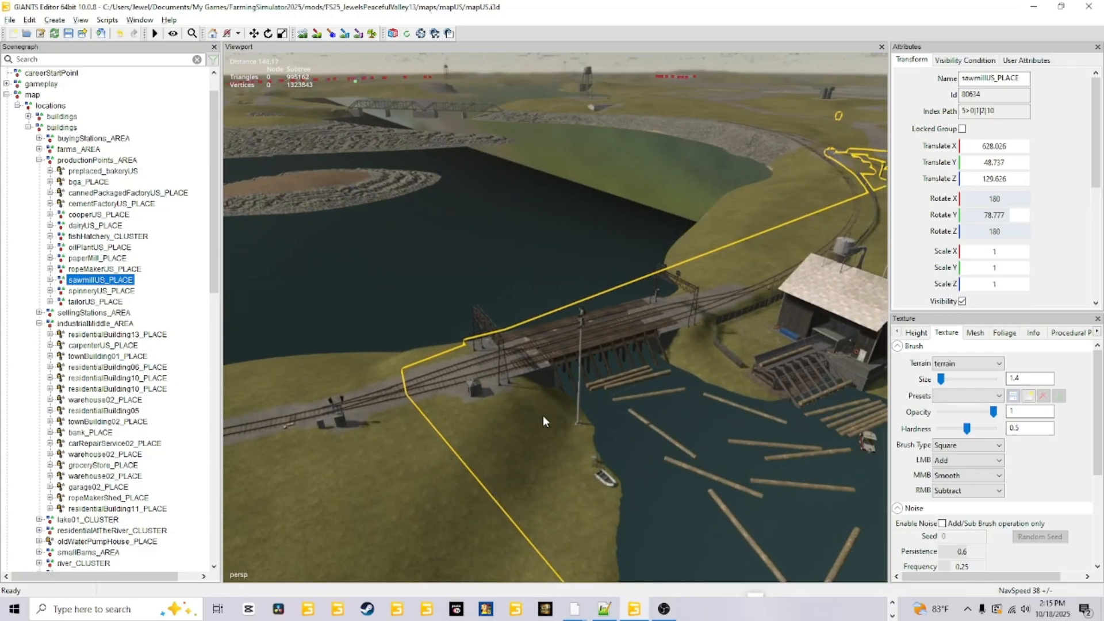
pyautogui.scroll(3, 550, 392)
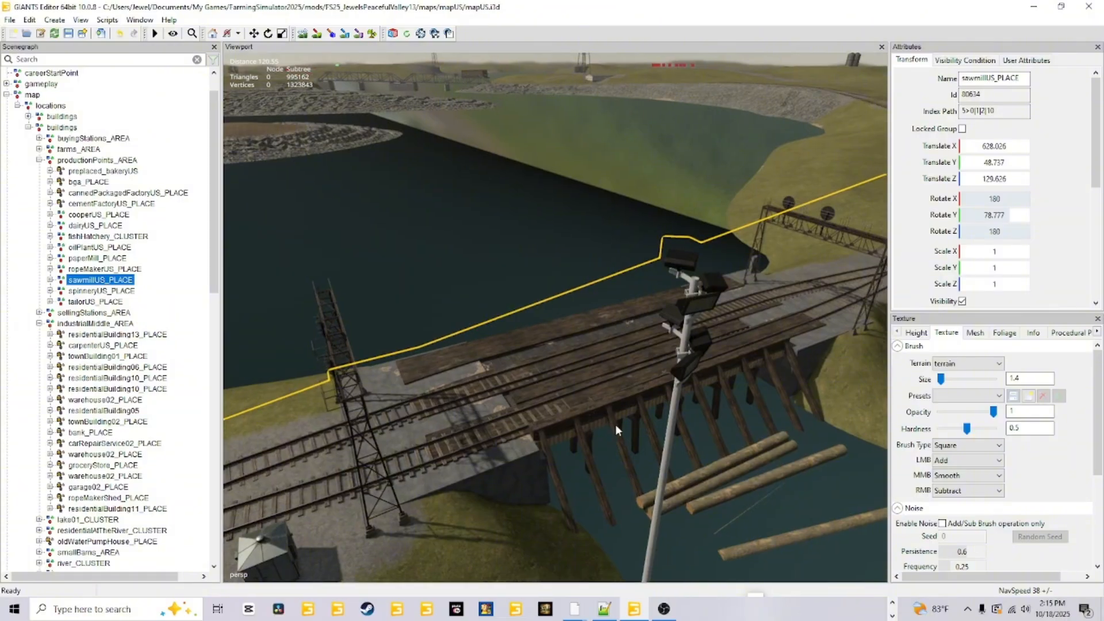
pyautogui.keyDown('alt'); pyautogui.moveTo(615, 424); pyautogui.dragTo(631, 392); pyautogui.keyUp('alt')
pyautogui.scroll(-5, 631, 392)
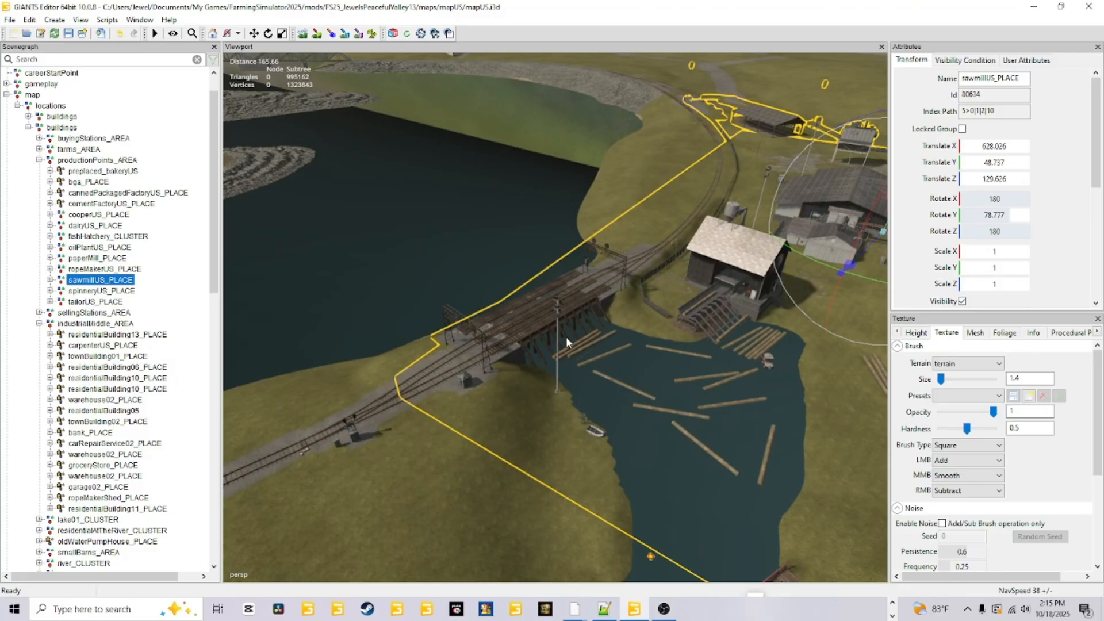
# Inspect the sawmill pond from beneath the water surface and compare the floating logs with the water level.
pyautogui.press('alt')
pyautogui.keyDown('alt'); pyautogui.moveTo(545, 223); pyautogui.dragTo(553, 131); pyautogui.keyUp('alt')
pyautogui.scroll(5, 591, 210)
pyautogui.scroll(-4, 541, 184)
pyautogui.keyDown('alt'); pyautogui.moveTo(526, 242); pyautogui.dragTo(526, 345); pyautogui.keyUp('alt')
pyautogui.scroll(-1, 530, 417)
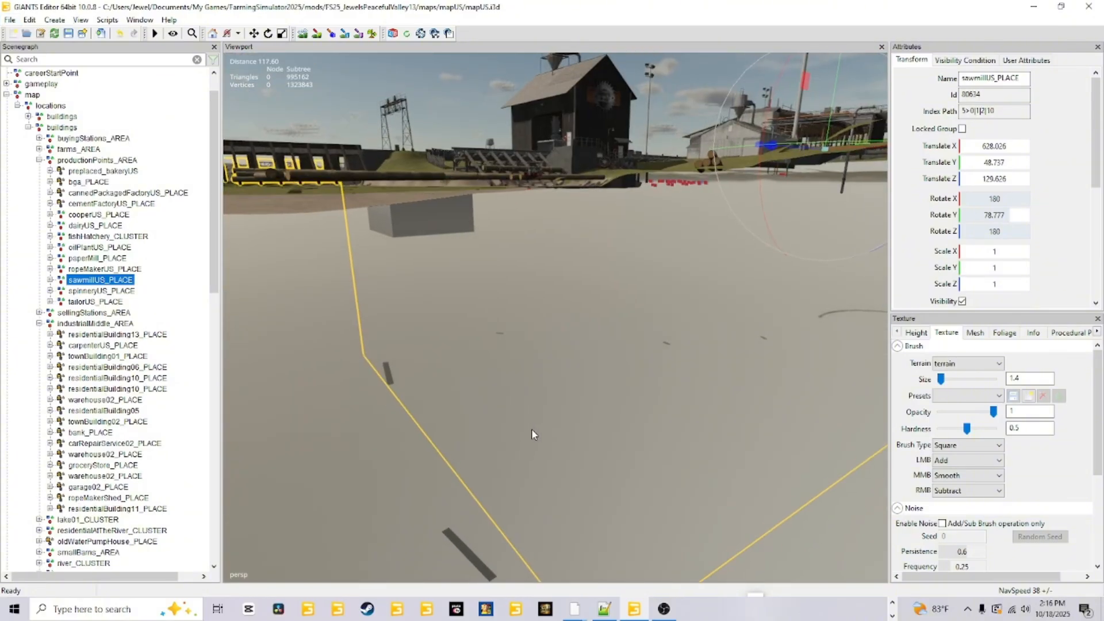
pyautogui.keyDown('alt'); pyautogui.moveTo(532, 430); pyautogui.dragTo(556, 396); pyautogui.keyUp('alt')
pyautogui.scroll(1, 487, 377)
pyautogui.keyDown('alt'); pyautogui.moveTo(486, 377); pyautogui.dragTo(904, 431); pyautogui.keyUp('alt')
pyautogui.scroll(1, 747, 387)
pyautogui.keyDown('alt'); pyautogui.moveTo(747, 386); pyautogui.dragTo(472, 349); pyautogui.keyUp('alt')
pyautogui.scroll(3, 646, 401)
pyautogui.scroll(4, 378, 401)
pyautogui.scroll(-1, 399, 382)
pyautogui.scroll(-2, 426, 366)
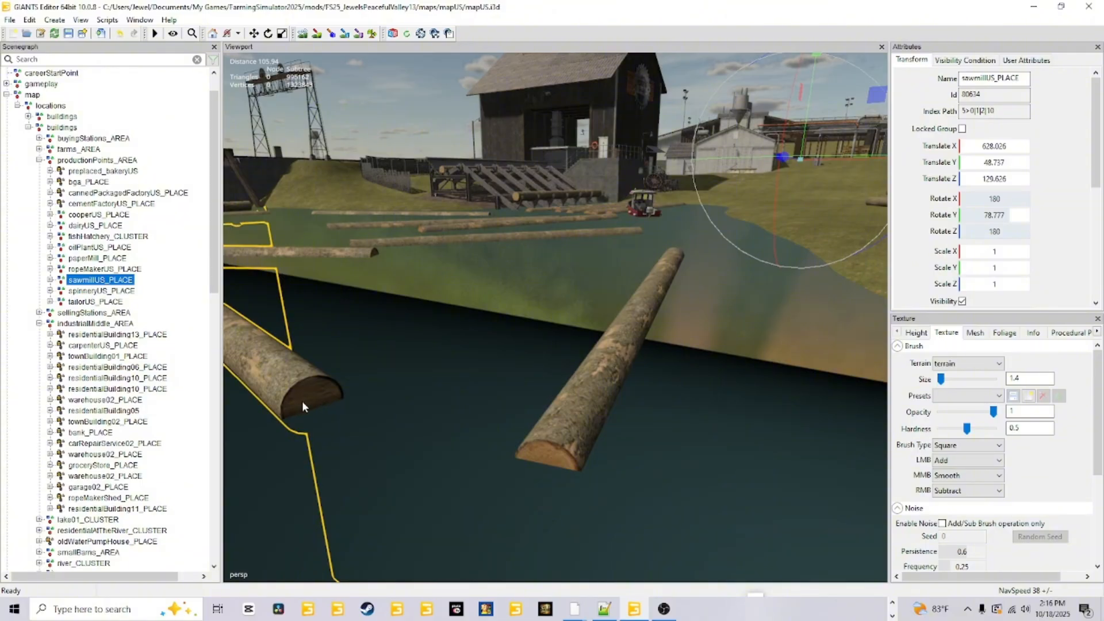
pyautogui.keyDown('alt'); pyautogui.moveTo(374, 377); pyautogui.dragTo(511, 391); pyautogui.keyUp('alt')
pyautogui.scroll(-4, 434, 378)
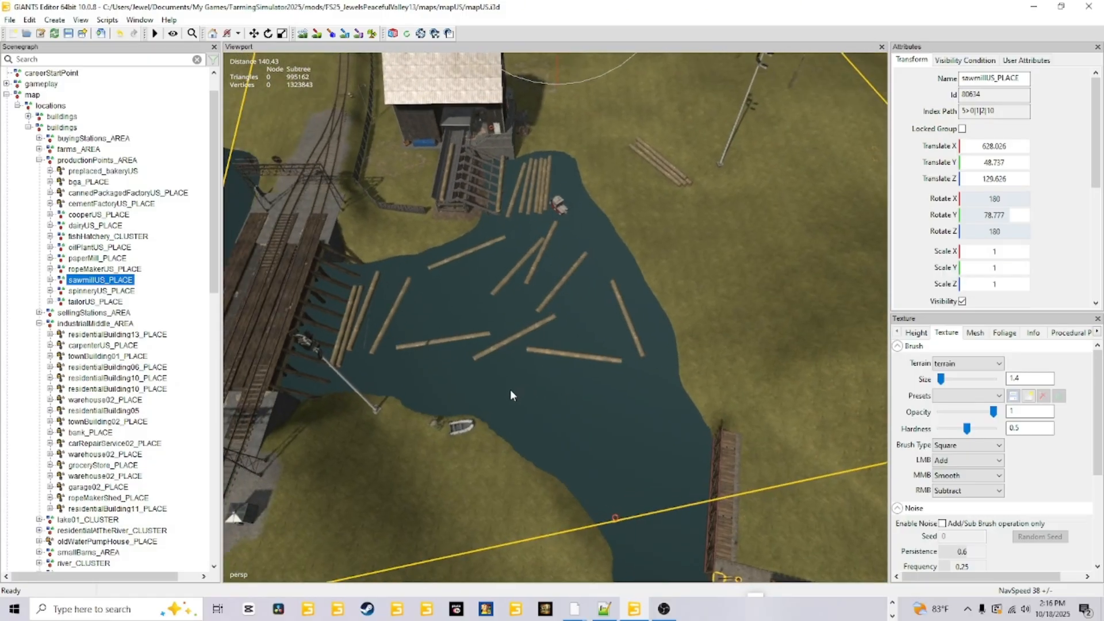
# Survey the full outlined sawmill area, including the mill buildings, railway bridge, pond and canal.
pyautogui.keyDown('alt'); pyautogui.moveTo(273, 135); pyautogui.dragTo(482, 271); pyautogui.keyUp('alt')
pyautogui.keyDown('alt'); pyautogui.moveTo(481, 272); pyautogui.dragTo(225, 224, button='right'); pyautogui.keyUp('alt')
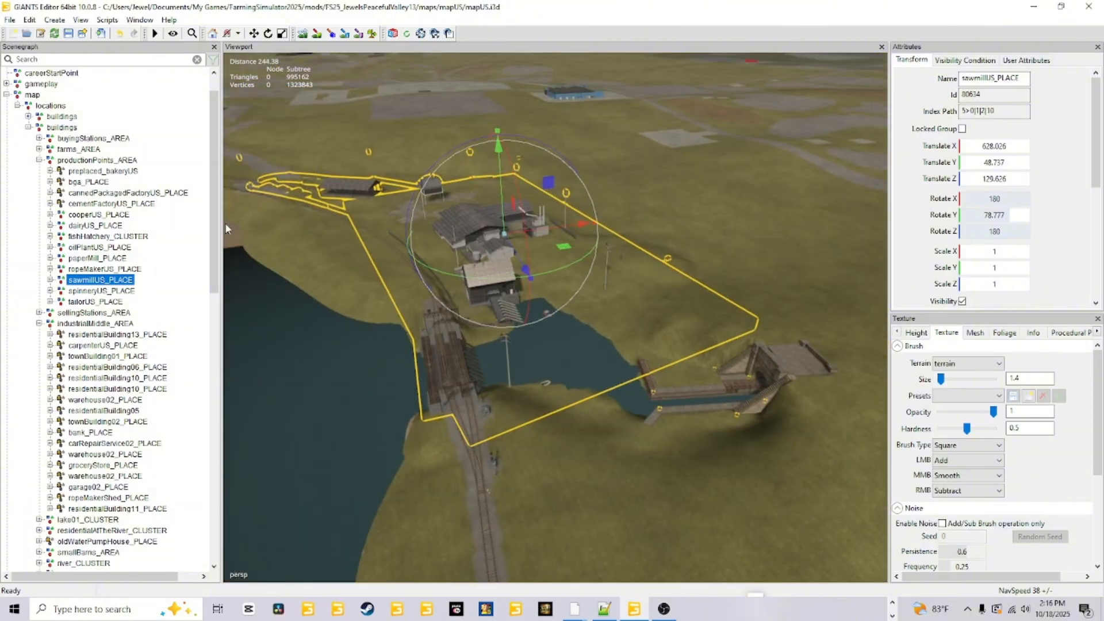
pyautogui.keyDown('alt'); pyautogui.moveTo(512, 390); pyautogui.dragTo(436, 363); pyautogui.keyUp('alt')
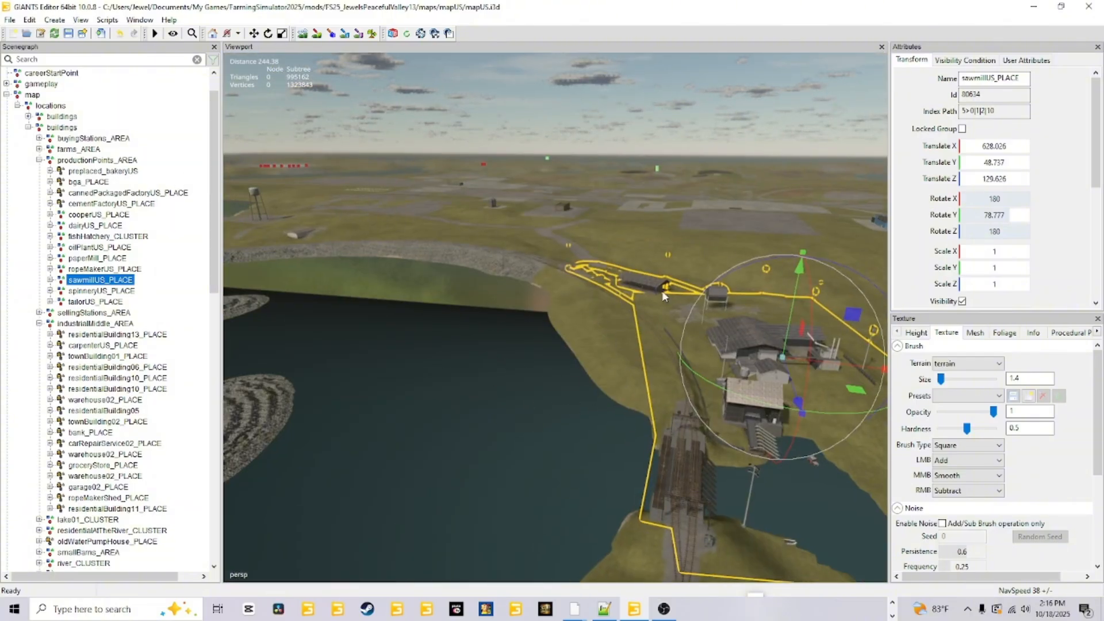
pyautogui.keyDown('alt'); pyautogui.moveTo(638, 442); pyautogui.dragTo(687, 455); pyautogui.keyUp('alt')
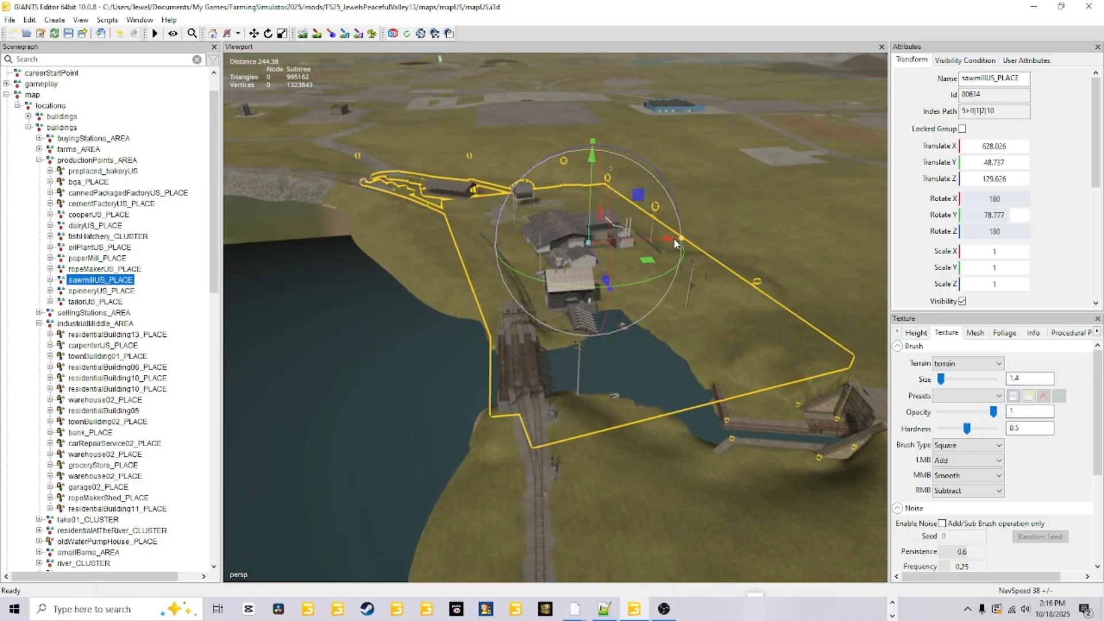
pyautogui.keyDown('alt'); pyautogui.moveTo(531, 322); pyautogui.dragTo(570, 369); pyautogui.keyUp('alt')
pyautogui.scroll(4, 592, 292)
pyautogui.keyDown('alt'); pyautogui.moveTo(592, 293); pyautogui.dragTo(493, 138); pyautogui.keyUp('alt')
pyautogui.scroll(2, 528, 411)
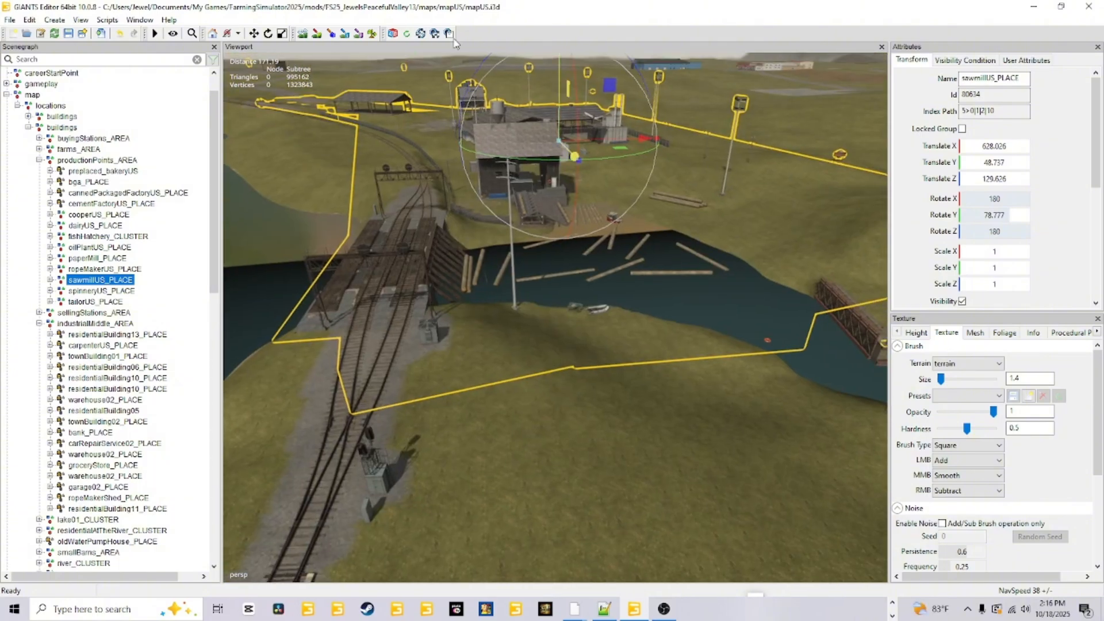
# Inspect the railway tracks leading over the bridge, the mill building by the pond, and the canal from above.
pyautogui.keyDown('alt'); pyautogui.moveTo(524, 324); pyautogui.dragTo(464, 313); pyautogui.keyUp('alt')
pyautogui.scroll(3, 439, 386)
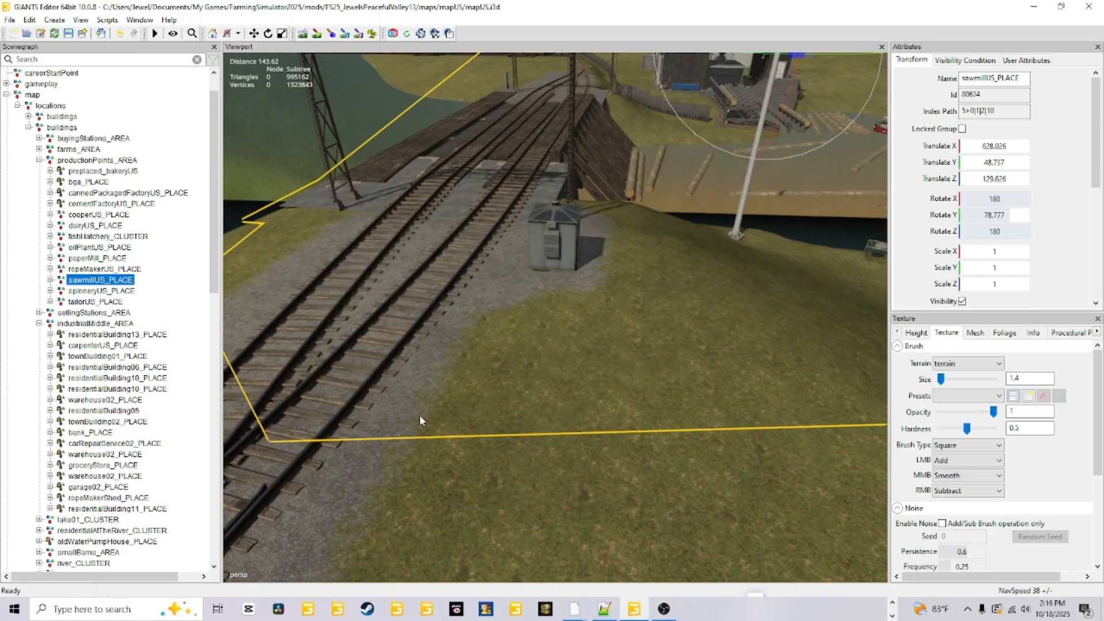
pyautogui.keyDown('alt'); pyautogui.moveTo(419, 415); pyautogui.dragTo(601, 130); pyautogui.keyUp('alt')
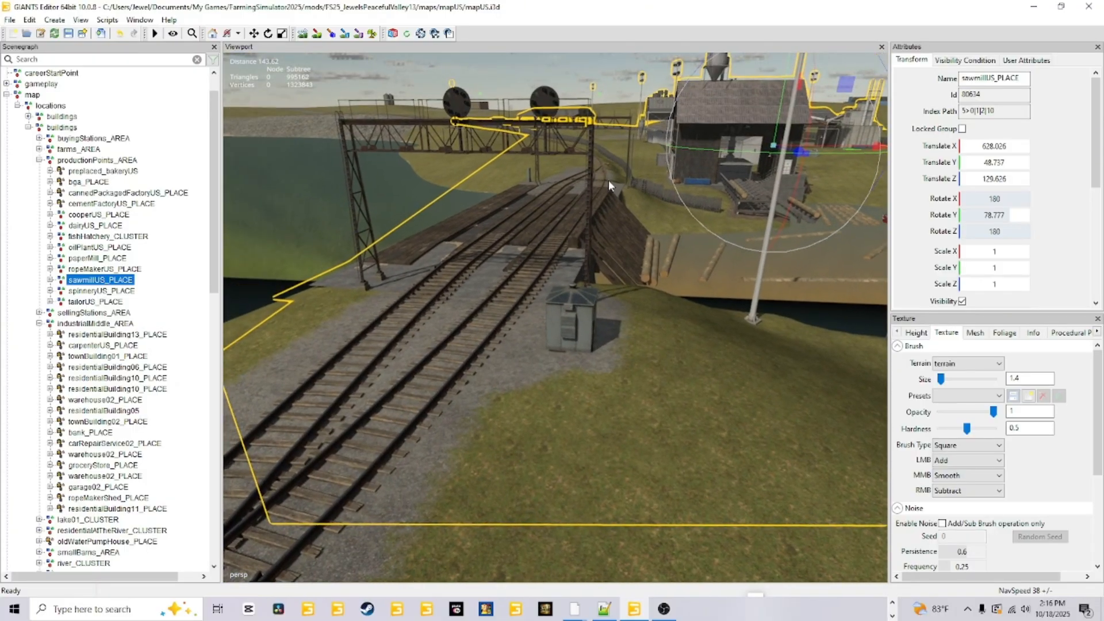
pyautogui.keyDown('alt'); pyautogui.moveTo(584, 227); pyautogui.dragTo(652, 395); pyautogui.keyUp('alt')
pyautogui.keyDown('alt'); pyautogui.moveTo(572, 454); pyautogui.dragTo(656, 354, button='right'); pyautogui.keyUp('alt')
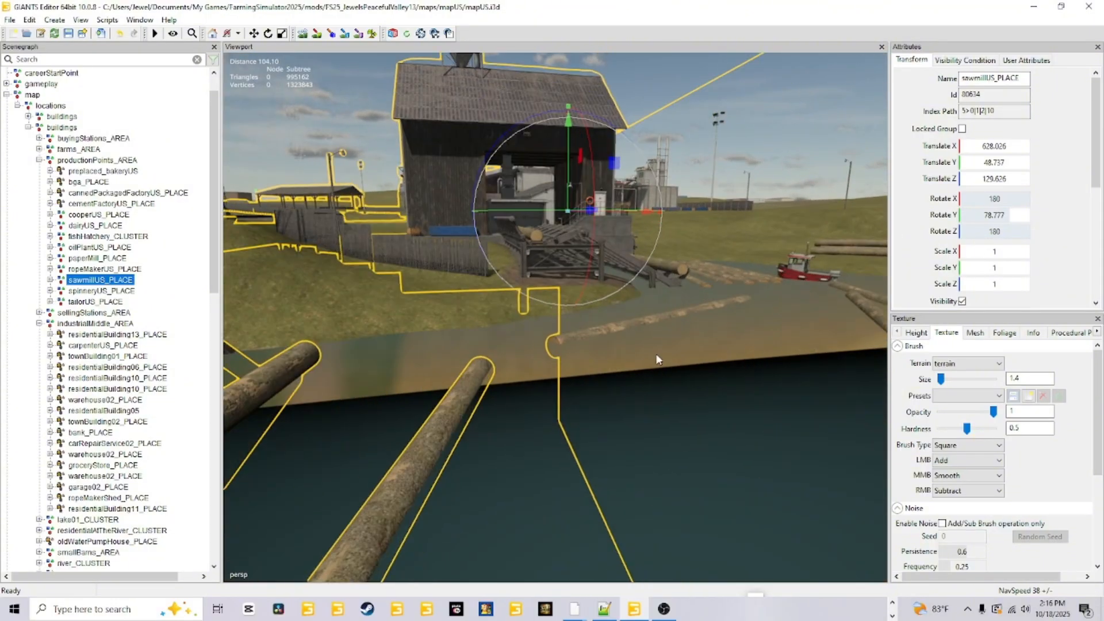
pyautogui.keyDown('alt'); pyautogui.moveTo(656, 354); pyautogui.dragTo(357, 368); pyautogui.keyUp('alt')
pyautogui.scroll(-5, 357, 368)
pyautogui.keyDown('alt'); pyautogui.moveTo(454, 346); pyautogui.dragTo(402, 362); pyautogui.keyUp('alt')
pyautogui.scroll(-5, 615, 361)
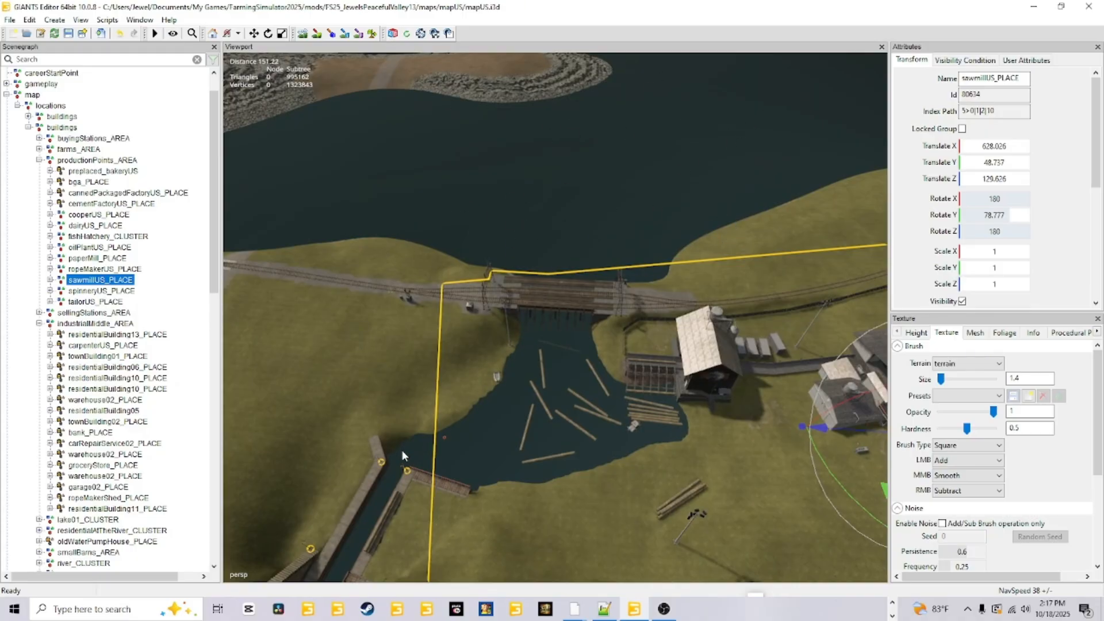
pyautogui.keyDown('alt'); pyautogui.moveTo(621, 336); pyautogui.dragTo(491, 233); pyautogui.keyUp('alt')
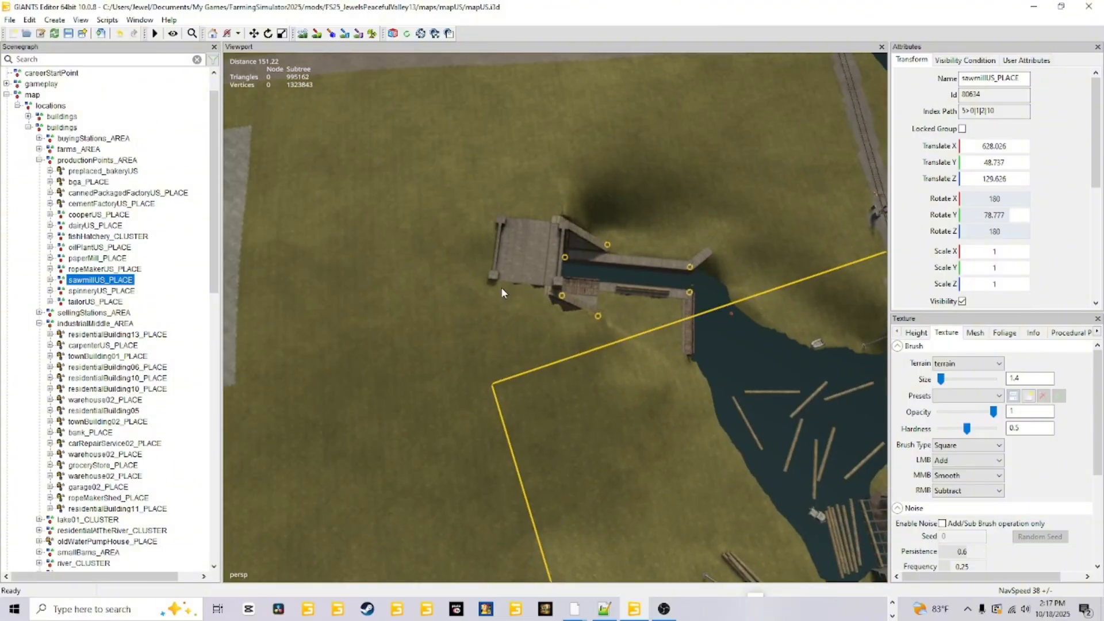
pyautogui.keyDown('alt'); pyautogui.moveTo(550, 324); pyautogui.dragTo(660, 301); pyautogui.keyUp('alt')
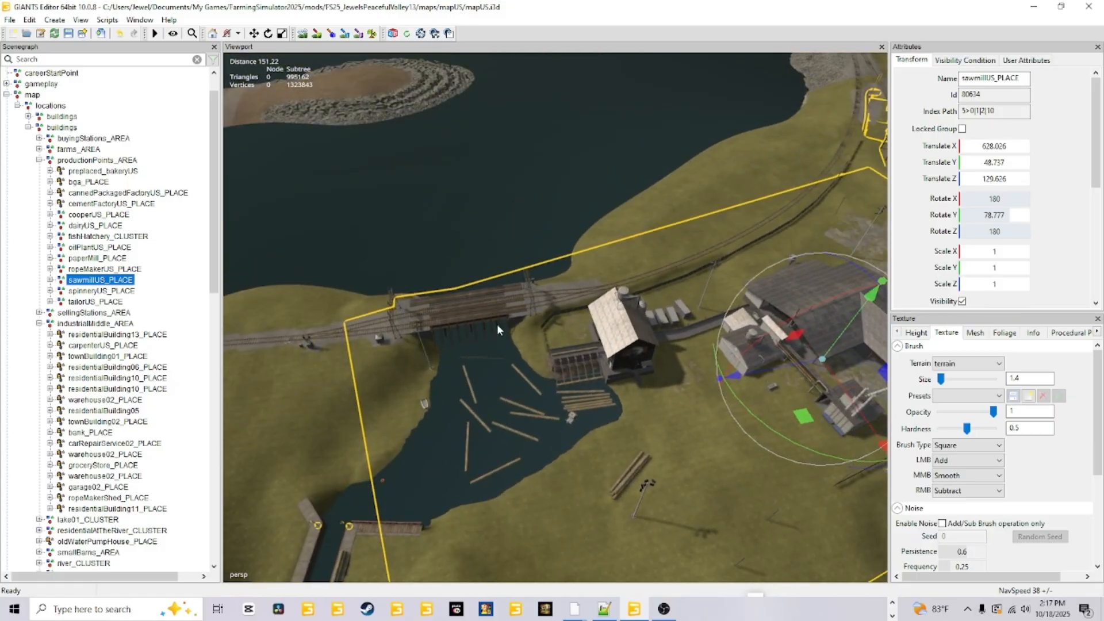
# Inspect the pond's floating logs and mill building from above, and the log pile and light pole on the grass beside it.
pyautogui.keyDown('alt'); pyautogui.moveTo(534, 415); pyautogui.dragTo(581, 420); pyautogui.keyUp('alt')
pyautogui.scroll(5, 580, 419)
pyautogui.keyDown('alt'); pyautogui.moveTo(567, 366); pyautogui.dragTo(601, 320); pyautogui.keyUp('alt')
pyautogui.scroll(-5, 602, 320)
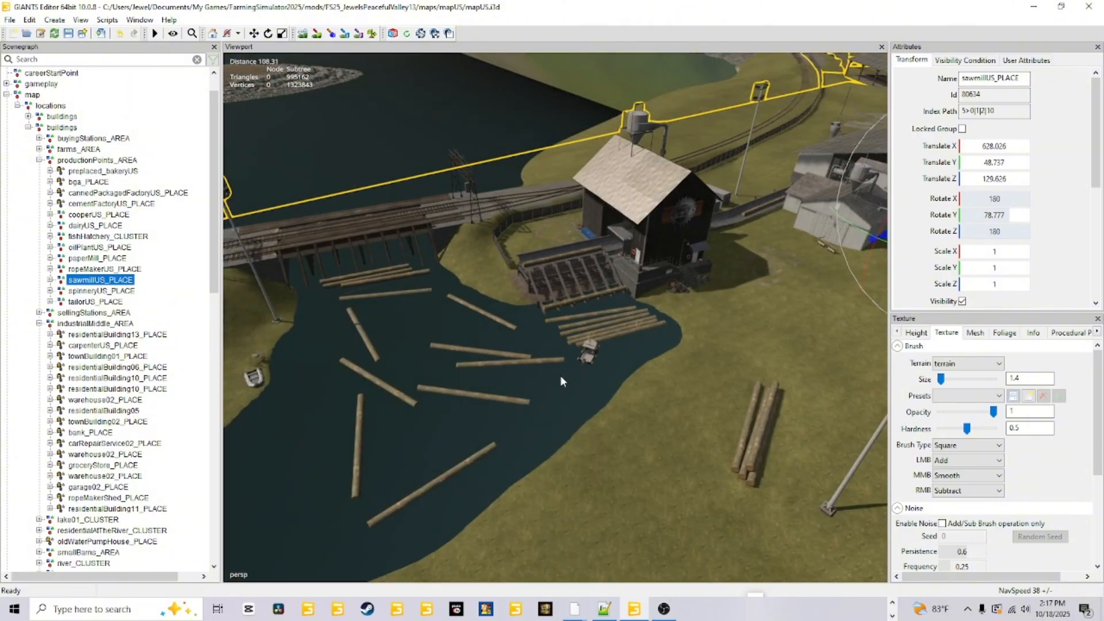
pyautogui.keyDown('alt'); pyautogui.moveTo(560, 374); pyautogui.dragTo(504, 317); pyautogui.keyUp('alt')
pyautogui.scroll(2, 582, 313)
pyautogui.scroll(4, 603, 356)
pyautogui.scroll(-4, 529, 271)
pyautogui.scroll(4, 585, 320)
pyautogui.scroll(4, 471, 245)
pyautogui.scroll(3, 475, 240)
pyautogui.scroll(-5, 551, 253)
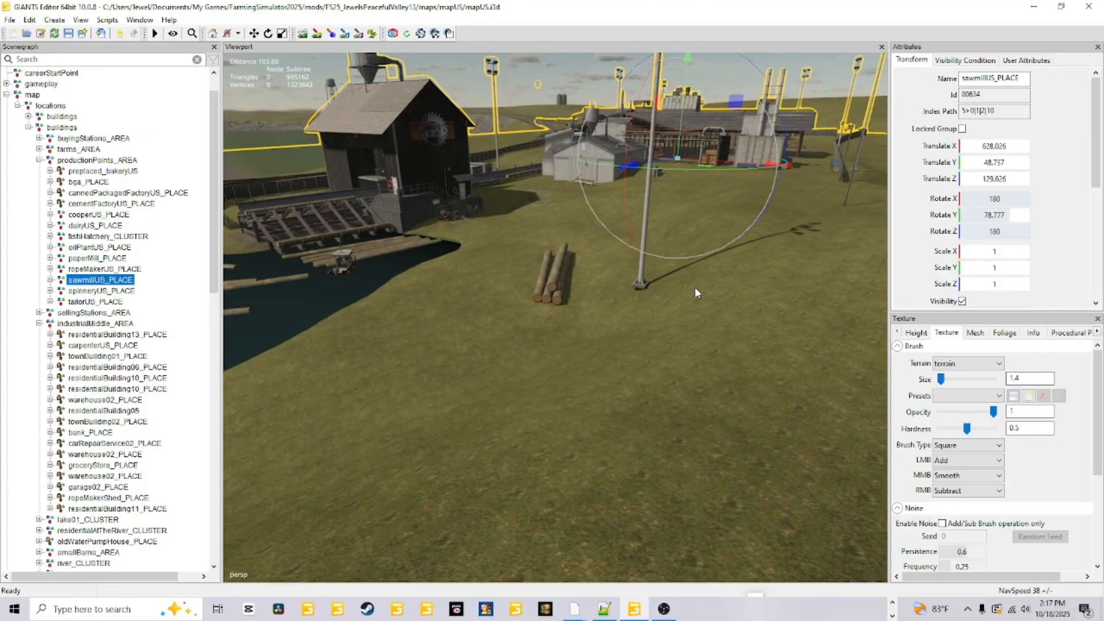
# Open the terrain height brush settings and keep the LMB operation on Replace.
pyautogui.click(918, 333)
pyautogui.click(949, 443)
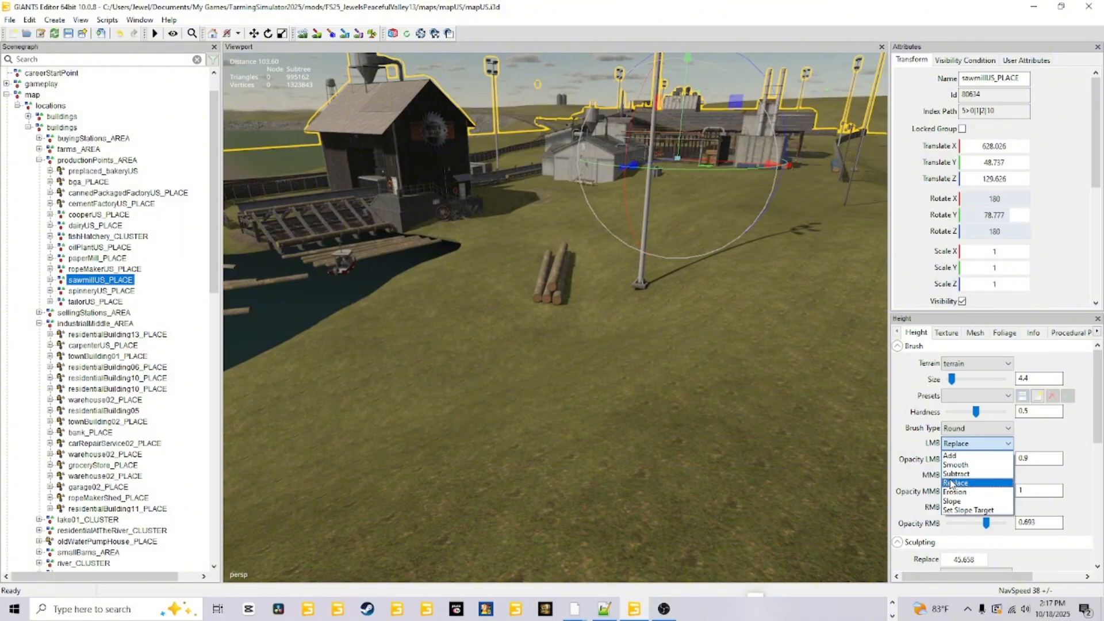
pyautogui.click(965, 444)
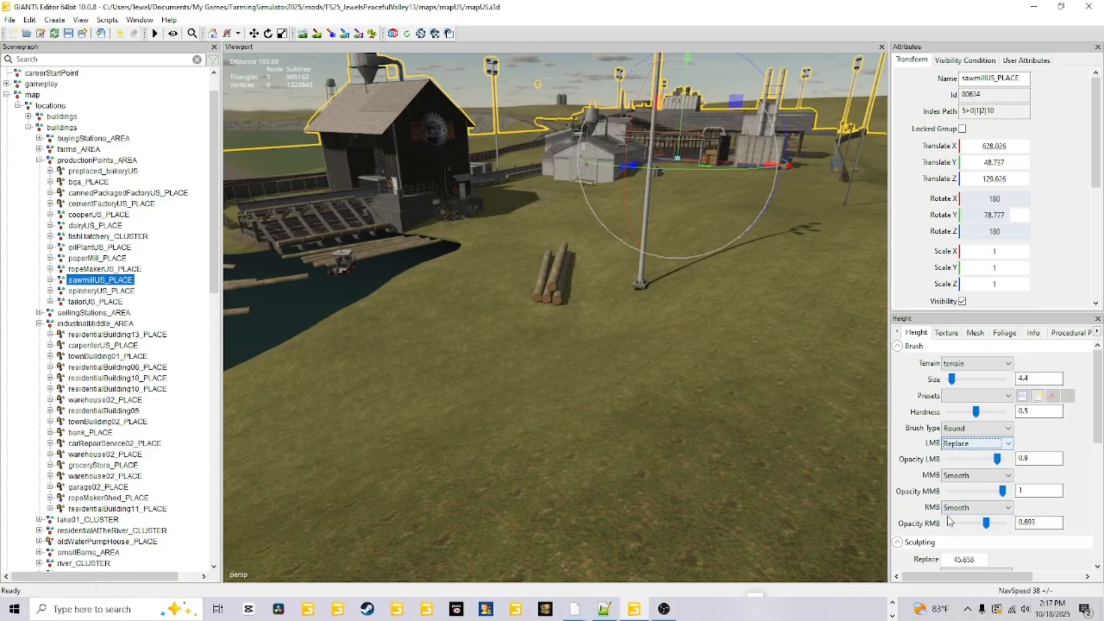
# Create a new transform group in the scene.
pyautogui.click(54, 20)
pyautogui.click(73, 34)
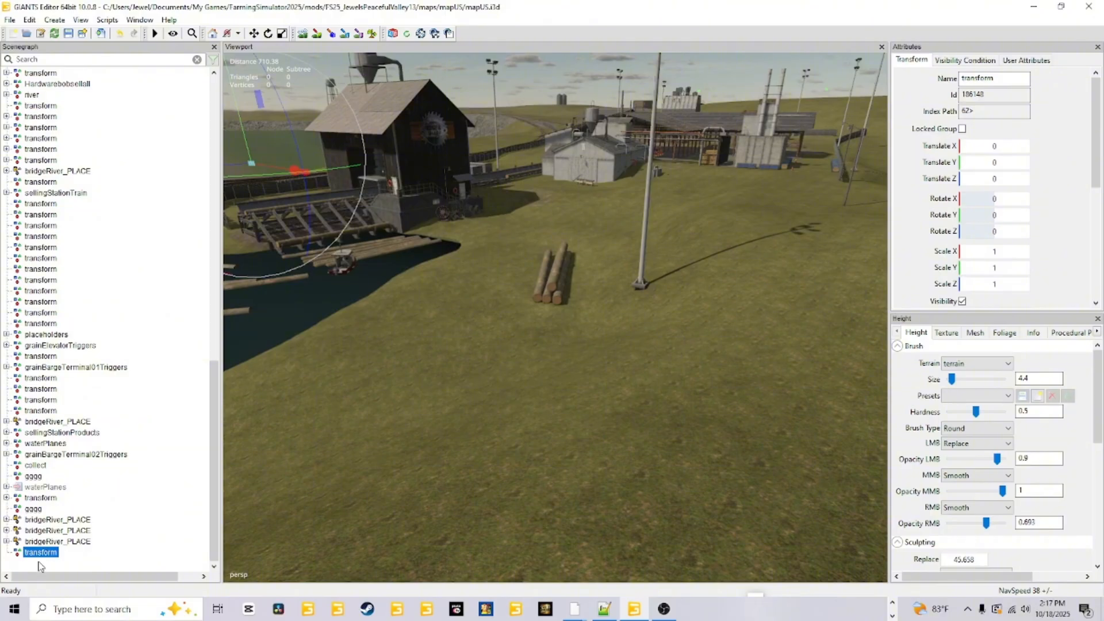
# Place the new transform group on the ground at the foot of the front log in the pile near the light pole.
pyautogui.keyDown('alt'); pyautogui.moveTo(398, 449); pyautogui.dragTo(453, 398); pyautogui.keyUp('alt')
pyautogui.scroll(8, 434, 464)
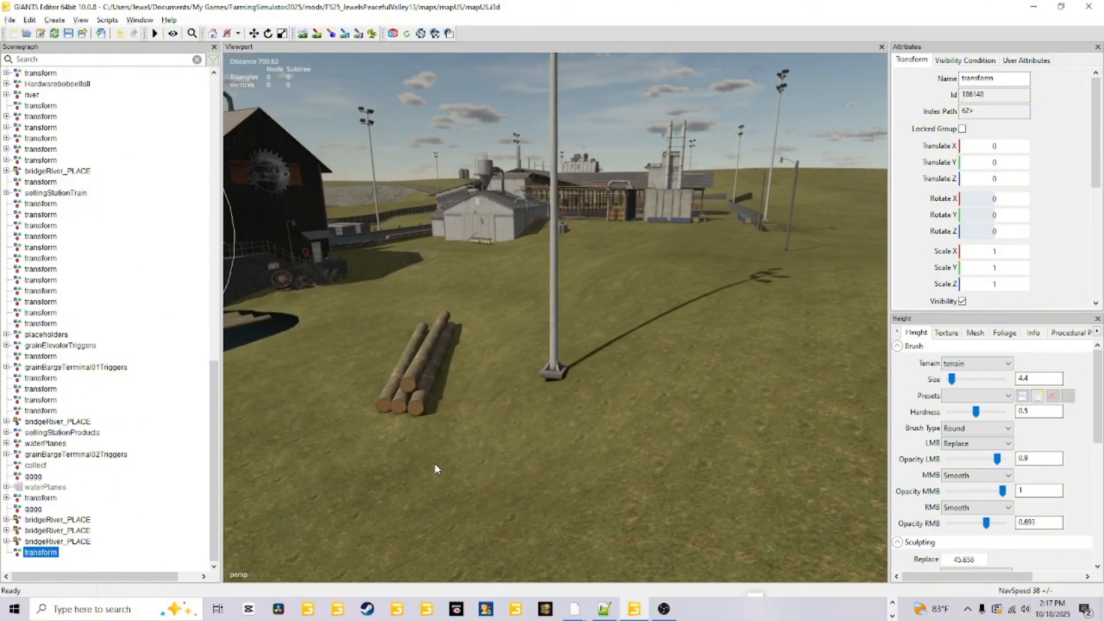
pyautogui.keyDown('alt'); pyautogui.moveTo(431, 465); pyautogui.dragTo(488, 400); pyautogui.keyUp('alt')
pyautogui.scroll(-5, 491, 360)
pyautogui.scroll(-4, 488, 400)
pyautogui.keyDown('alt'); pyautogui.moveTo(397, 411); pyautogui.dragTo(357, 426); pyautogui.keyUp('alt')
pyautogui.scroll(4, 501, 426)
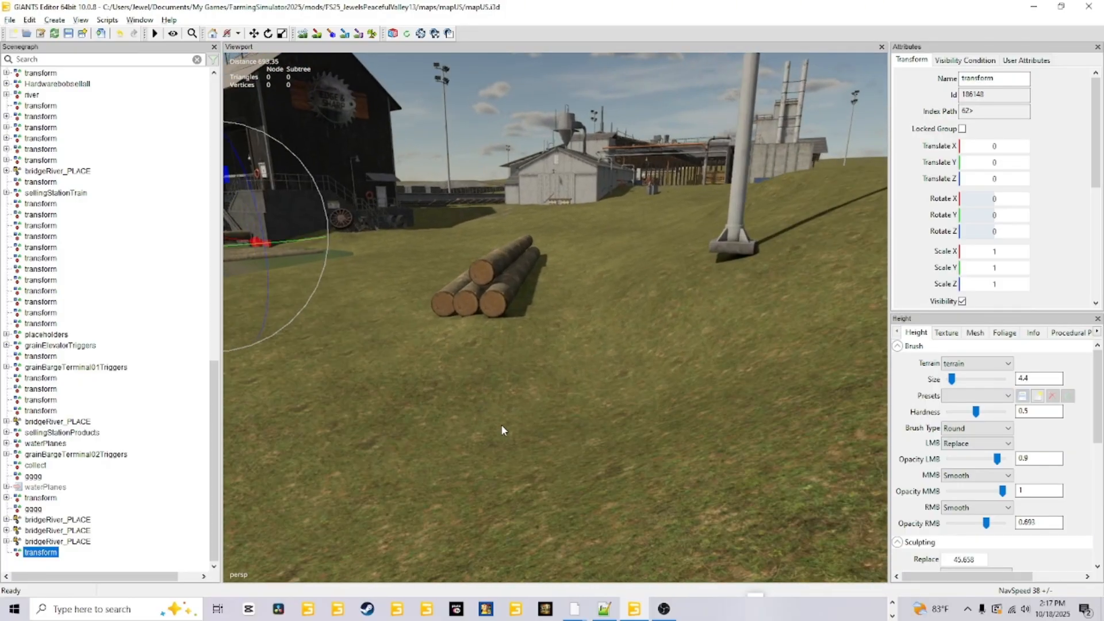
pyautogui.keyDown('alt'); pyautogui.moveTo(502, 424); pyautogui.dragTo(438, 460); pyautogui.keyUp('alt')
pyautogui.scroll(3, 492, 414)
pyautogui.scroll(3, 491, 410)
pyautogui.scroll(-4, 491, 409)
pyautogui.keyDown('alt'); pyautogui.moveTo(491, 410); pyautogui.dragTo(522, 391); pyautogui.keyUp('alt')
pyautogui.scroll(4, 498, 398)
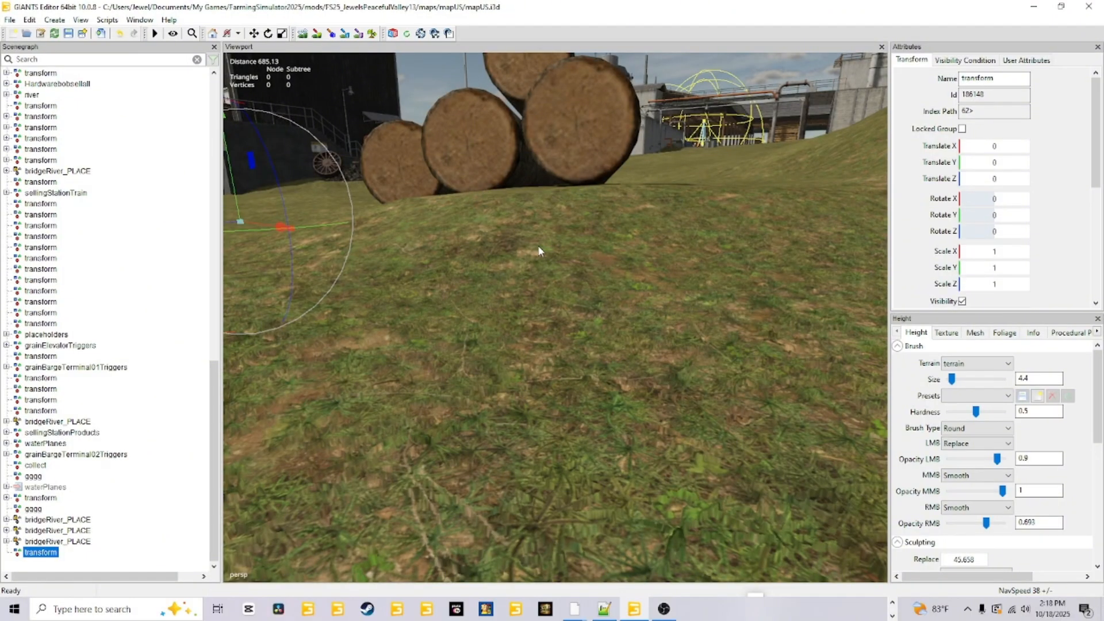
pyautogui.keyDown('alt'); pyautogui.moveTo(541, 251); pyautogui.dragTo(545, 328); pyautogui.keyUp('alt')
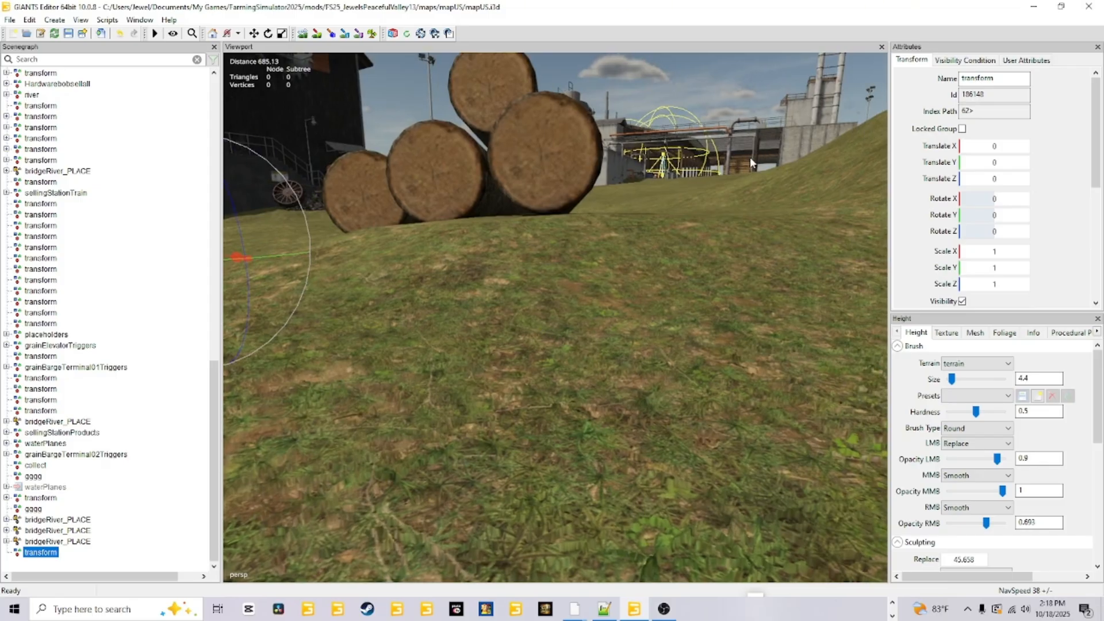
pyautogui.keyDown('alt'); pyautogui.moveTo(662, 319); pyautogui.dragTo(618, 375); pyautogui.keyUp('alt')
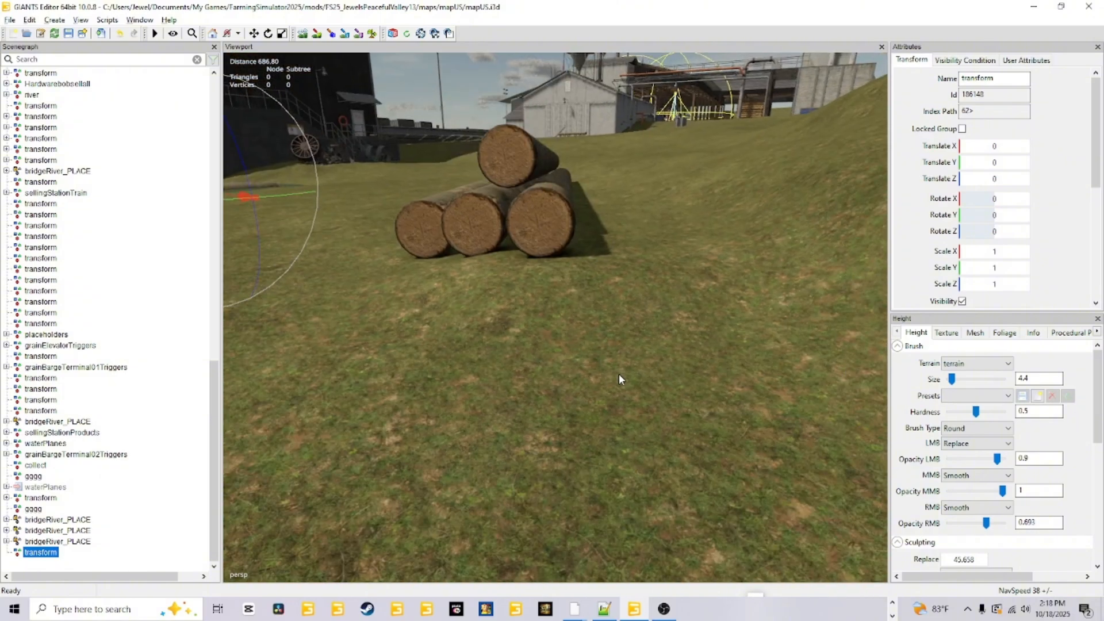
pyautogui.hotkey('ctrl', 'b')
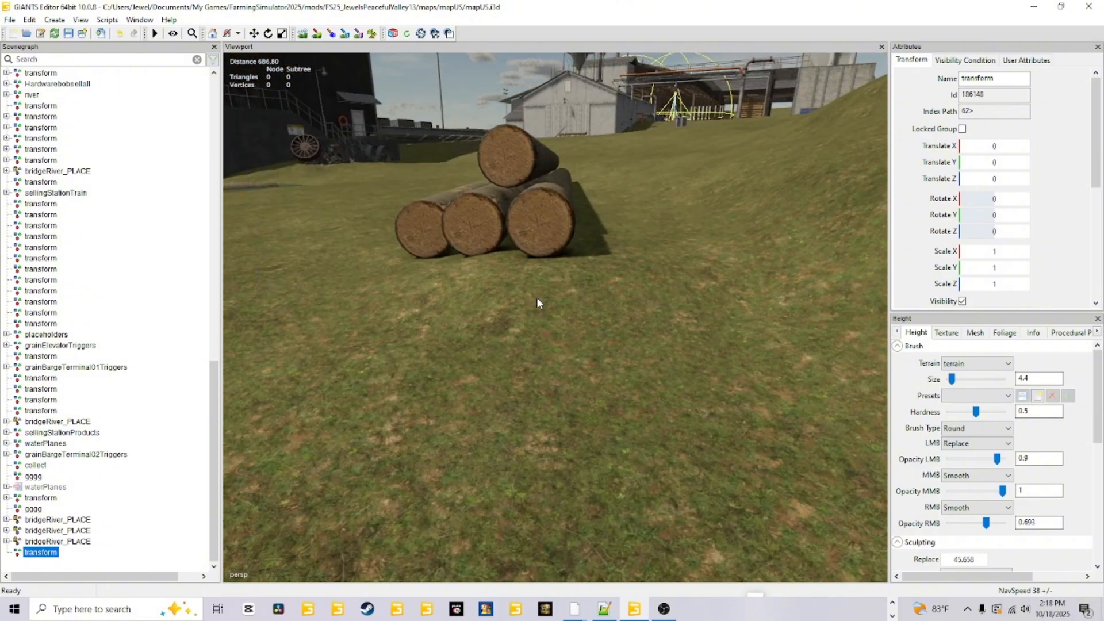
pyautogui.click(539, 258)
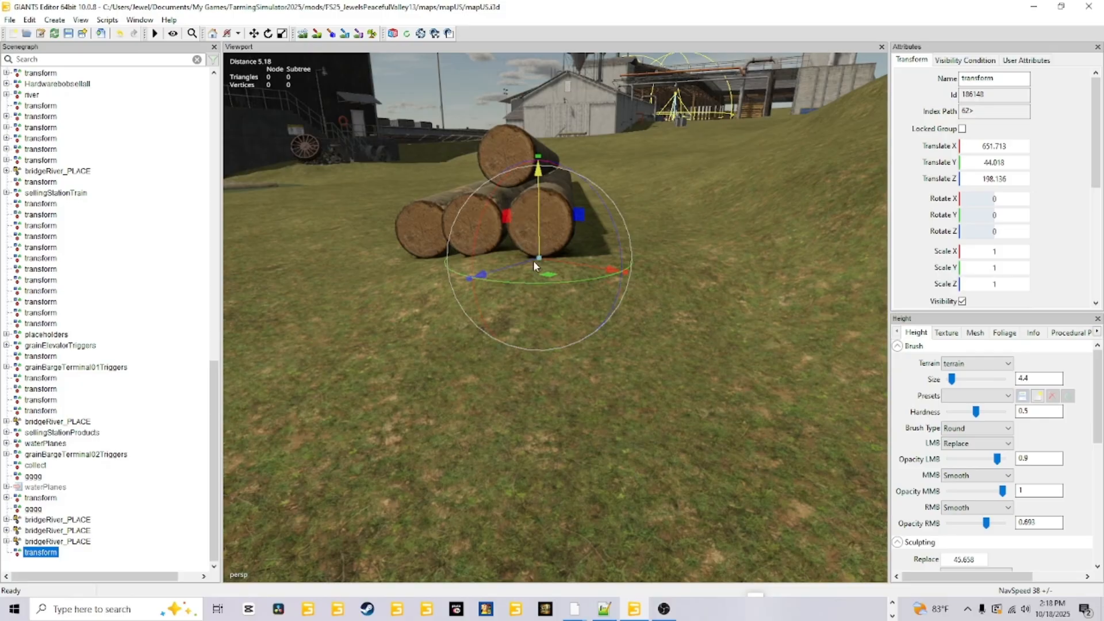
# Raise the transform group slightly at the bottom of the log, to a Translate Y of 44.026.
pyautogui.scroll(5, 523, 397)
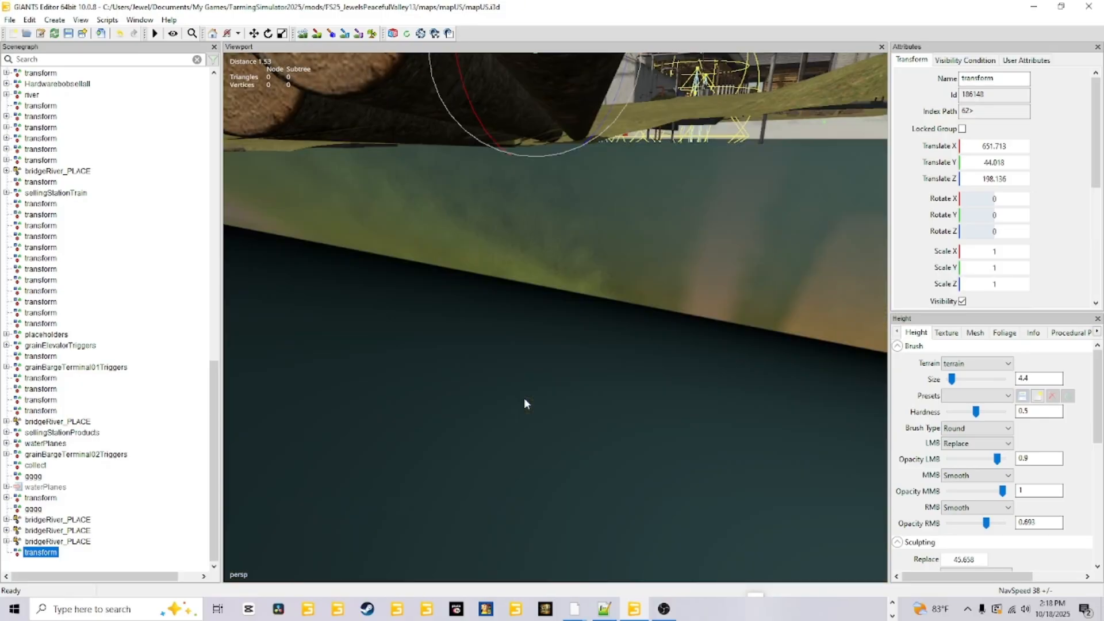
pyautogui.scroll(-3, 523, 398)
pyautogui.moveTo(541, 177); pyautogui.dragTo(544, 172)
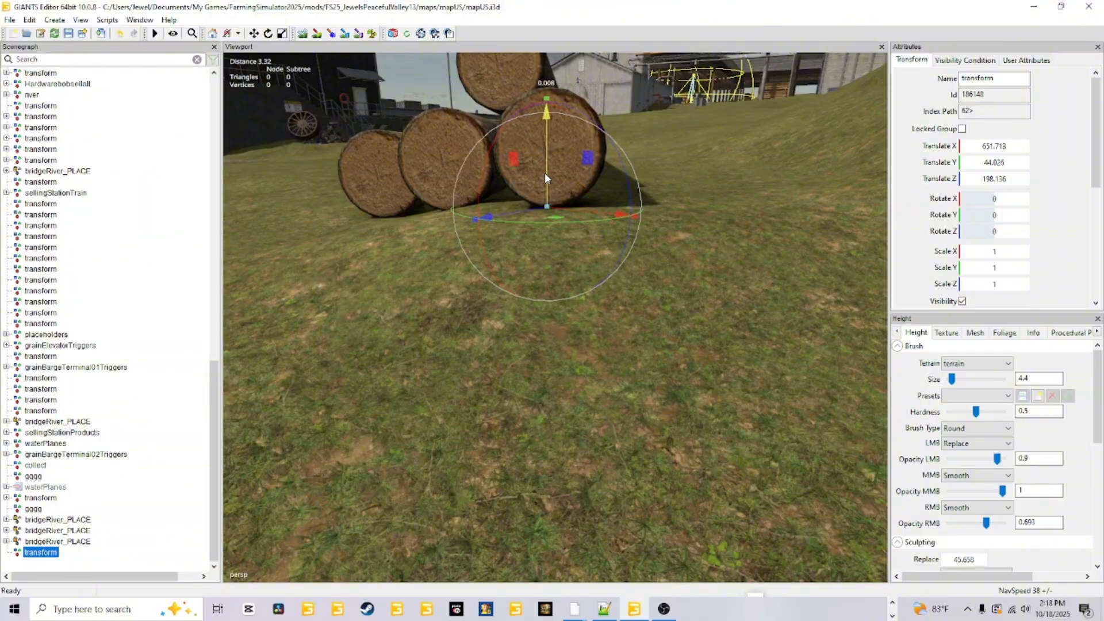
# Copy the transform group's Translate Y value, 44.026, into the terrain sculpting Replace height.
pyautogui.moveTo(544, 172); pyautogui.dragTo(541, 315, button='right')
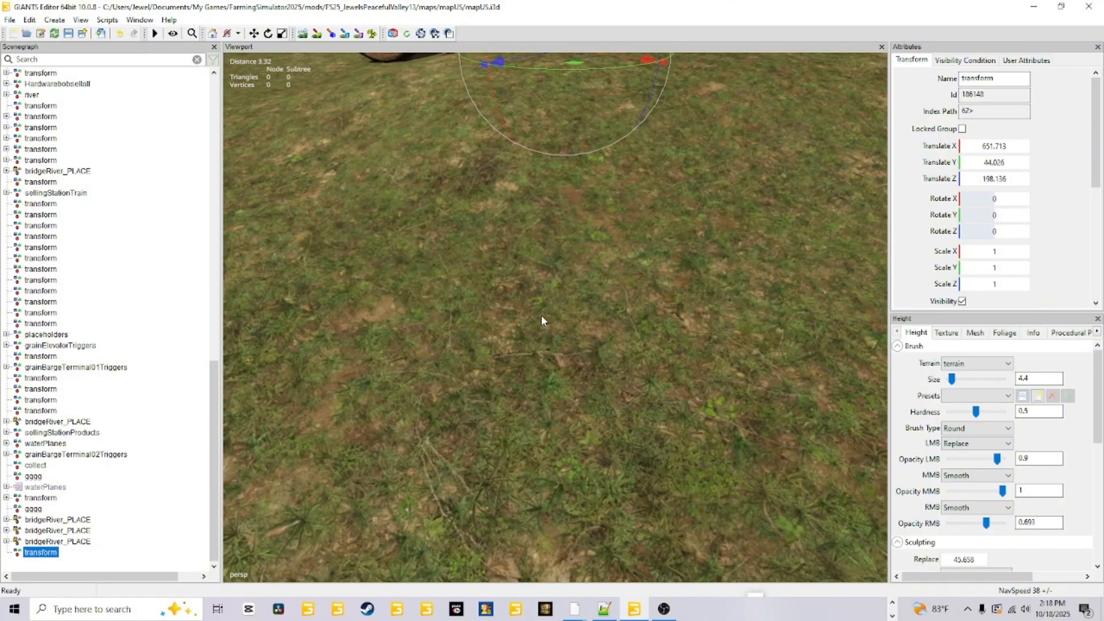
pyautogui.scroll(-4, 539, 322)
pyautogui.keyDown('alt'); pyautogui.moveTo(536, 343); pyautogui.dragTo(586, 288); pyautogui.keyUp('alt')
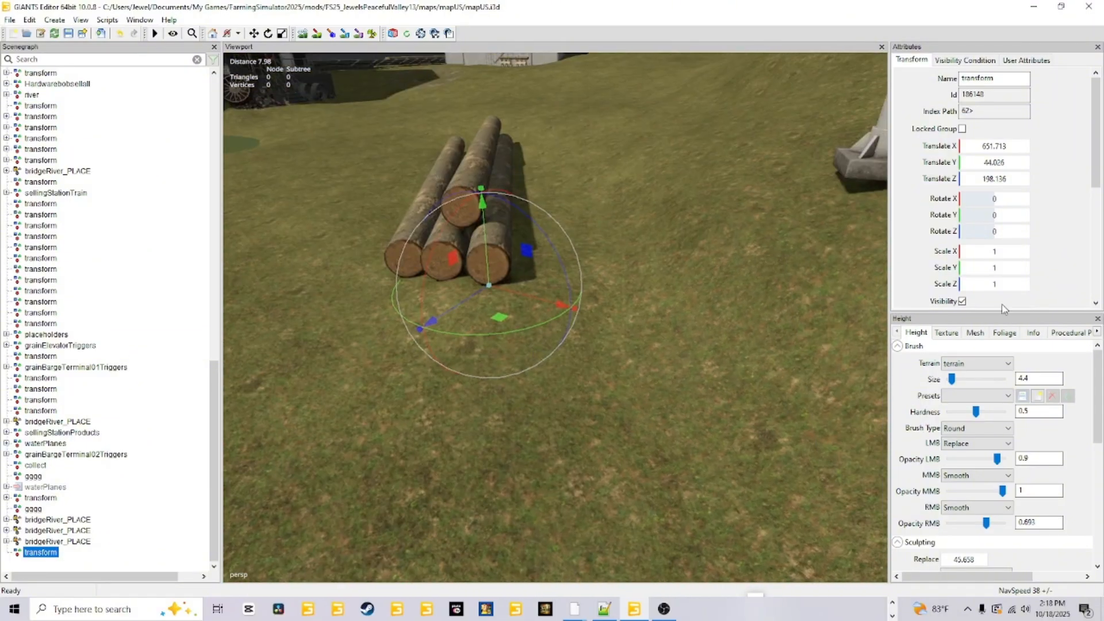
pyautogui.click(977, 163)
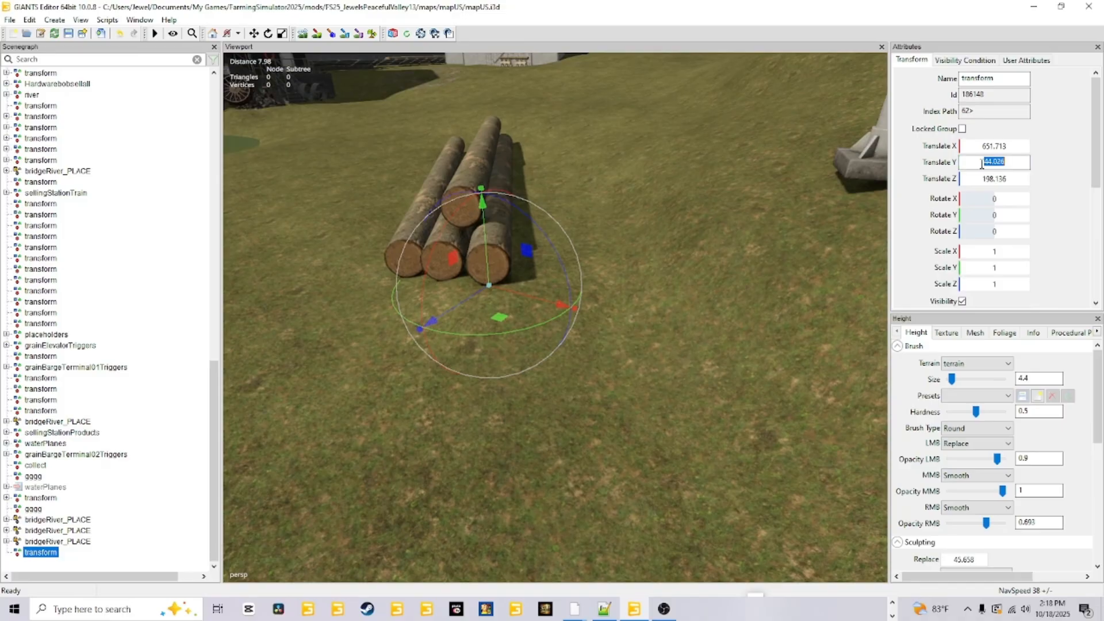
pyautogui.rightClick(982, 163)
pyautogui.click(978, 199)
pyautogui.scroll(-1, 939, 555)
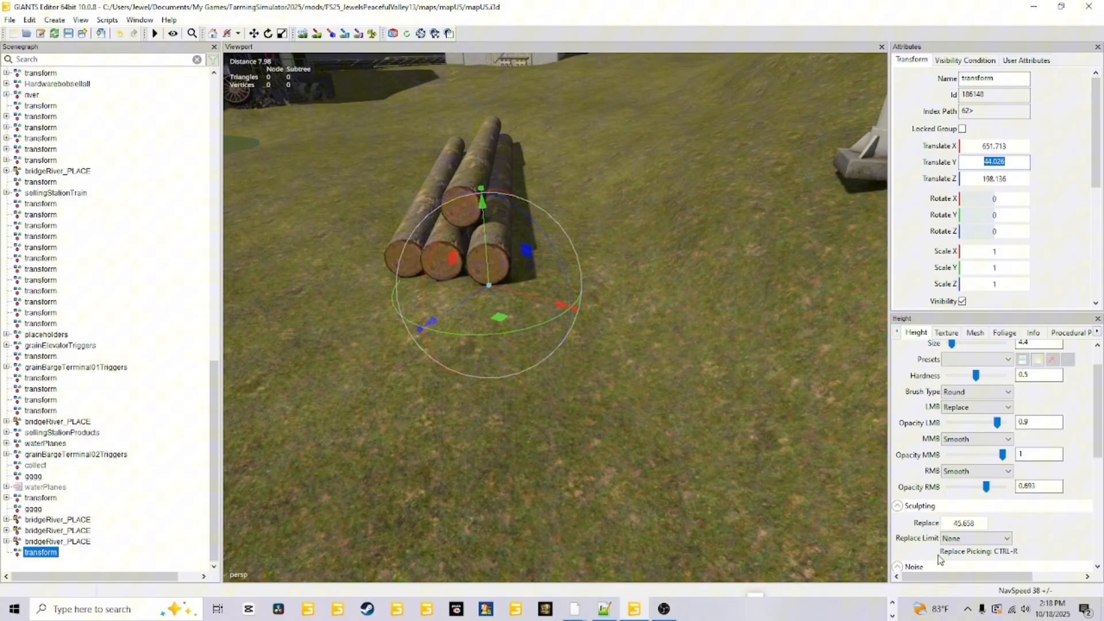
pyautogui.click(950, 523)
pyautogui.rightClick(946, 522)
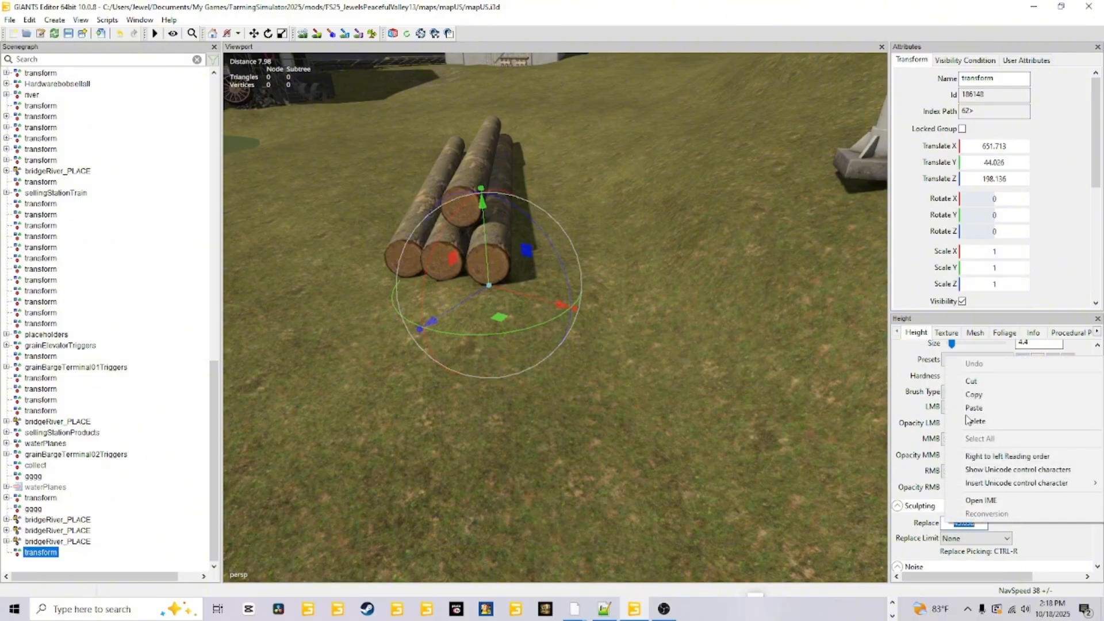
pyautogui.click(971, 408)
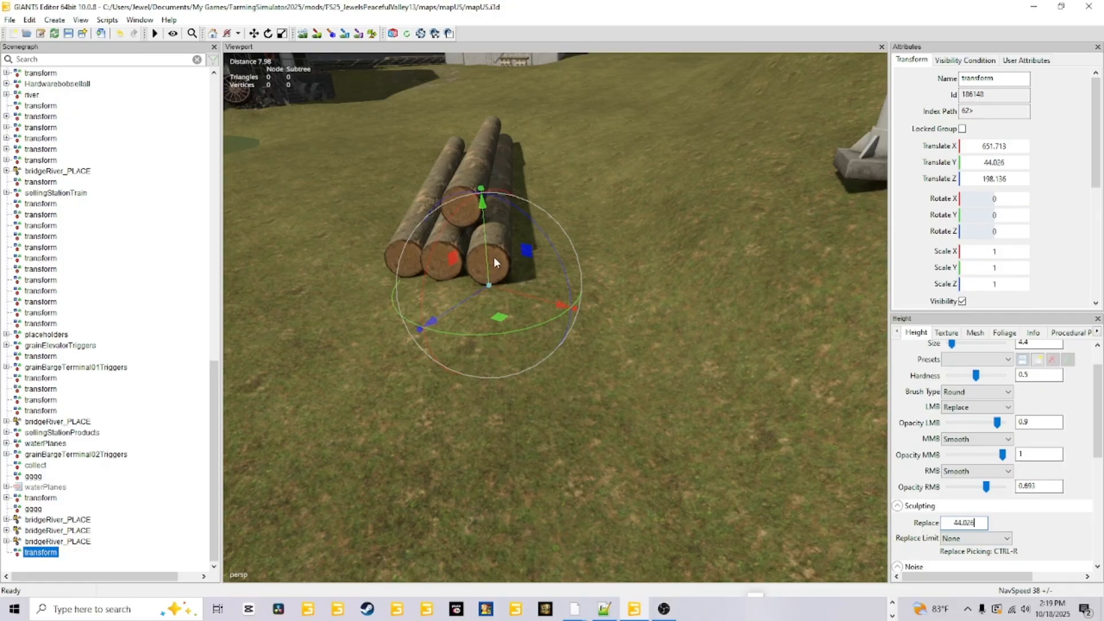
# Move the transform group to the underside of the light pole's concrete base and raise it to a Translate Y of 45.928.
pyautogui.keyDown('alt'); pyautogui.moveTo(642, 255); pyautogui.dragTo(594, 387); pyautogui.keyUp('alt')
pyautogui.scroll(3, 592, 385)
pyautogui.keyDown('alt'); pyautogui.moveTo(541, 340); pyautogui.dragTo(520, 339); pyautogui.keyUp('alt')
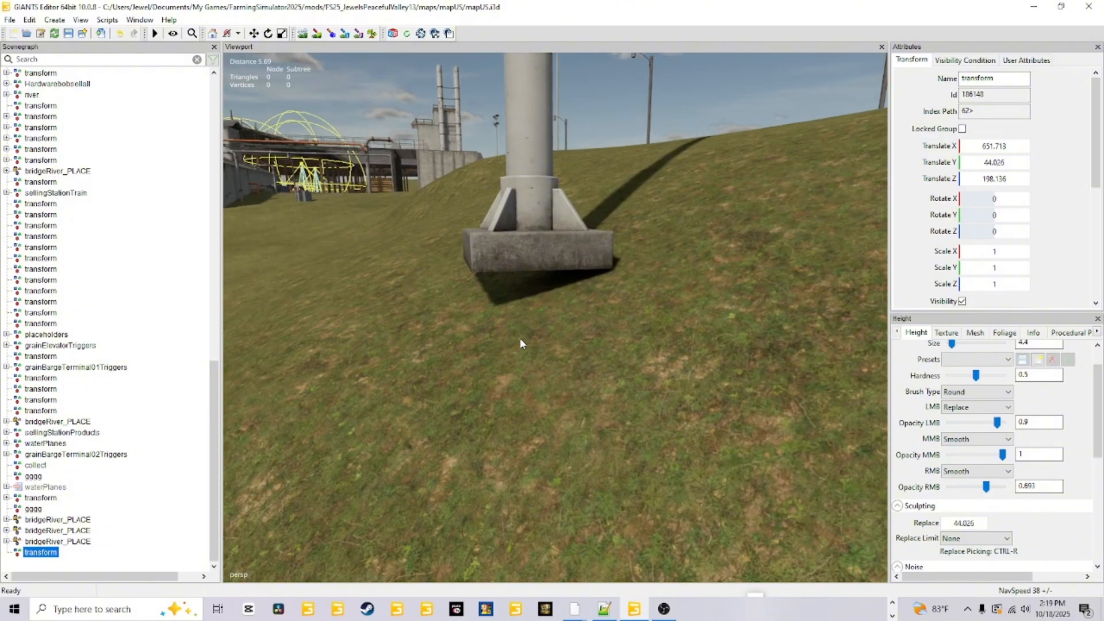
pyautogui.hotkey('ctrl', 'b')
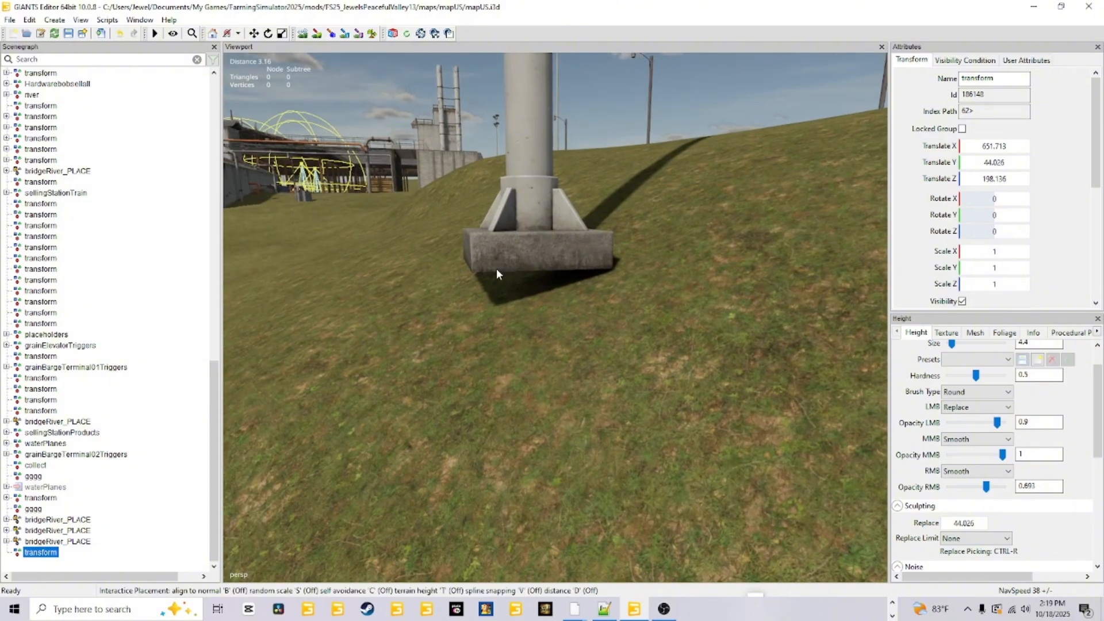
pyautogui.click(496, 268)
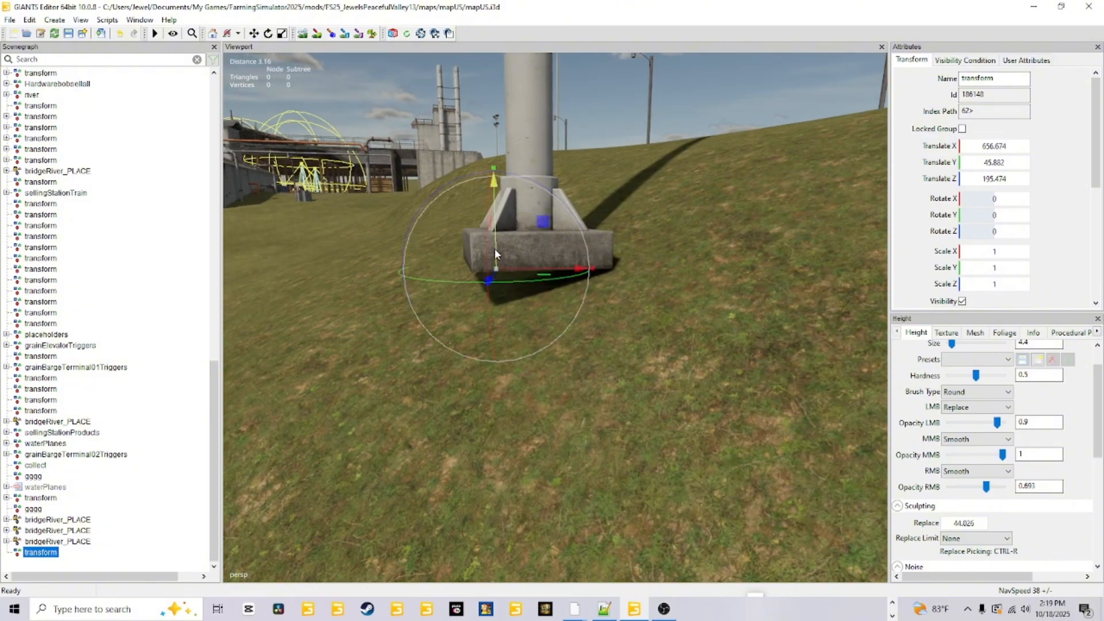
pyautogui.moveTo(495, 249)
pyautogui.mouseDown()
pyautogui.moveTo(500, 230)
pyautogui.moveTo(495, 250)
pyautogui.moveTo(502, 240)
pyautogui.mouseUp()
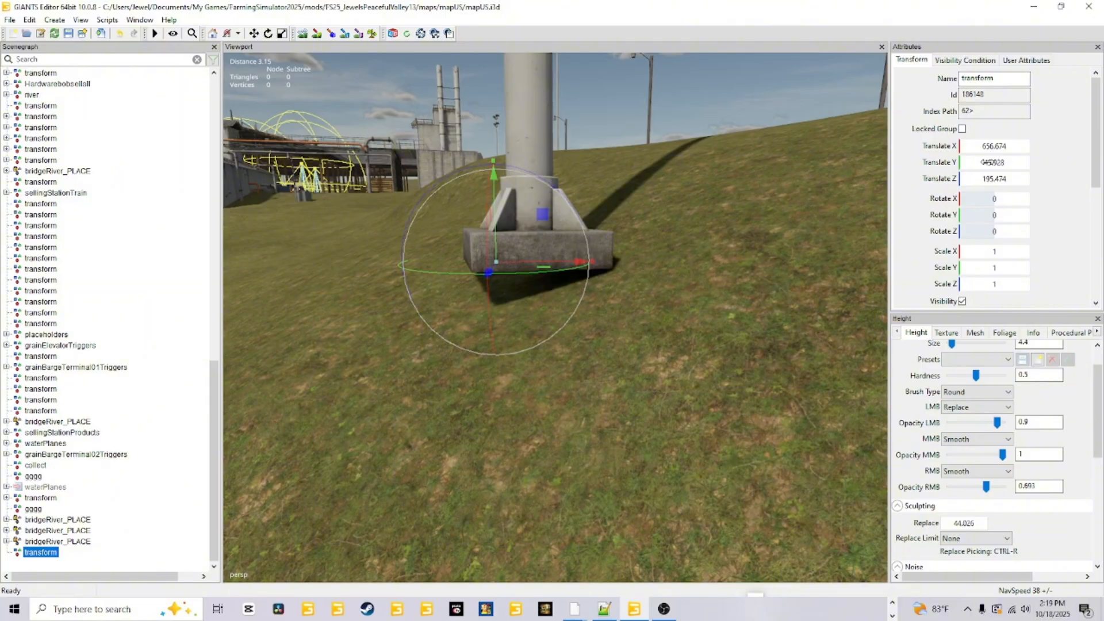
# Copy the transform group's Translate Y value, 45.928, into the terrain sculpting Replace height.
pyautogui.doubleClick(989, 162)
pyautogui.rightClick(988, 162)
pyautogui.click(972, 200)
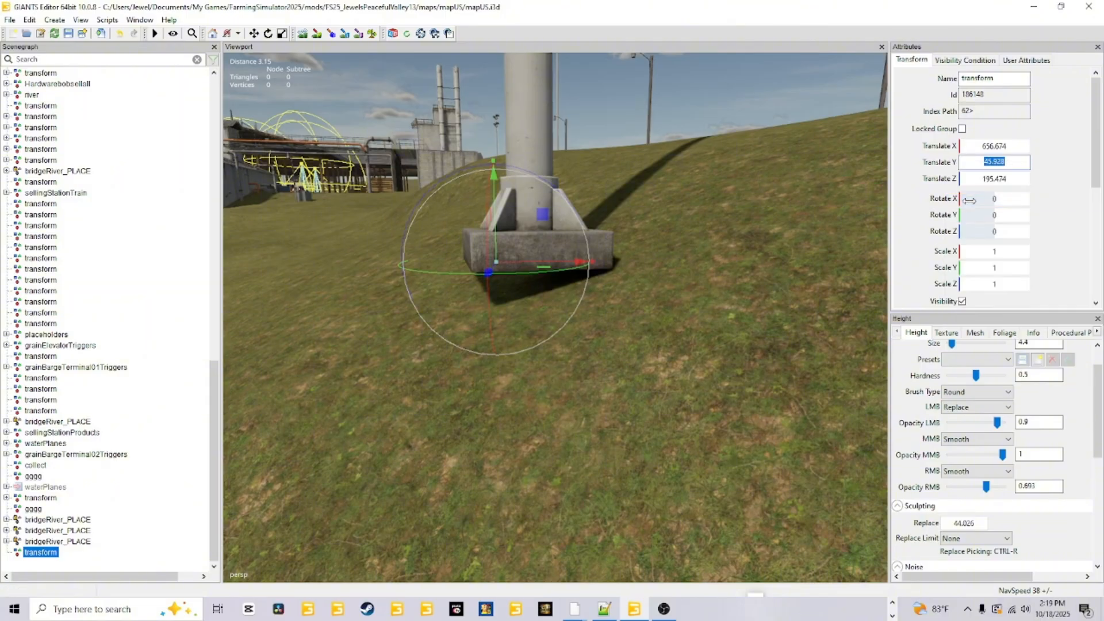
pyautogui.doubleClick(952, 522)
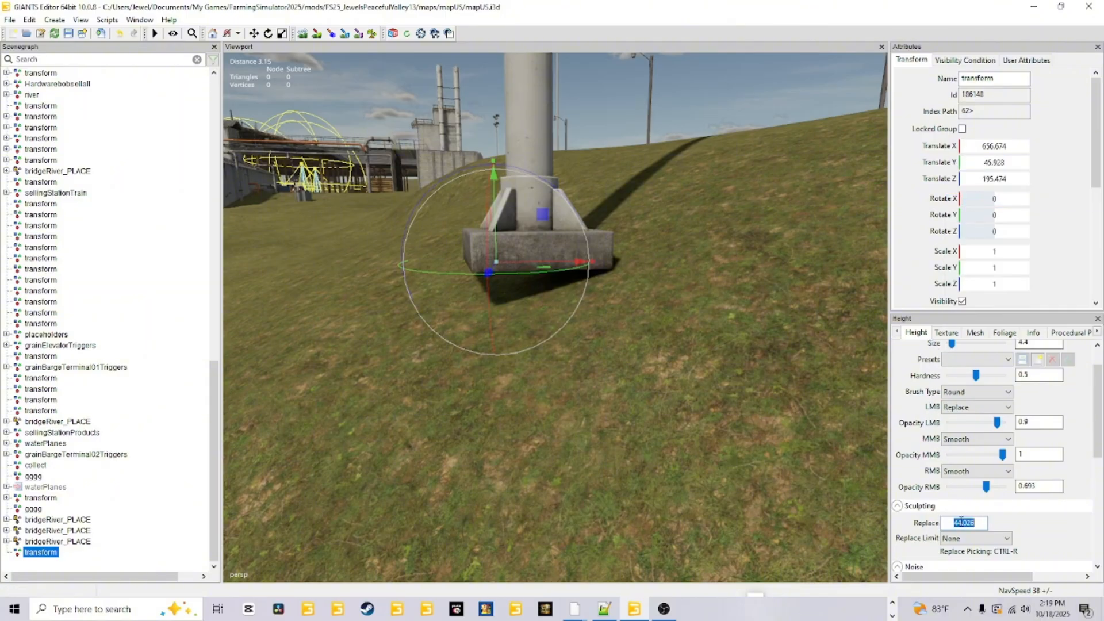
pyautogui.rightClick(948, 521)
pyautogui.click(973, 407)
# Sculpt the terrain around the light pole's base to the Replace height, using a round brush of size 2.9.
pyautogui.keyDown('alt'); pyautogui.moveTo(552, 345); pyautogui.dragTo(533, 408); pyautogui.keyUp('alt')
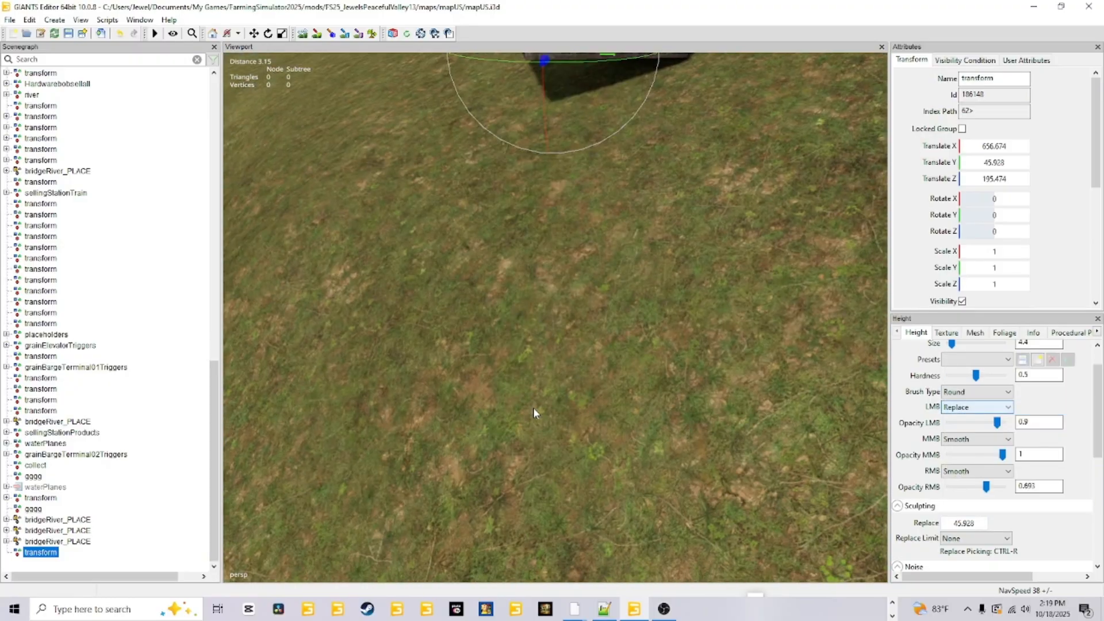
pyautogui.scroll(-3, 543, 347)
pyautogui.scroll(-3, 544, 347)
pyautogui.keyDown('alt'); pyautogui.moveTo(542, 344); pyautogui.dragTo(567, 429); pyautogui.keyUp('alt')
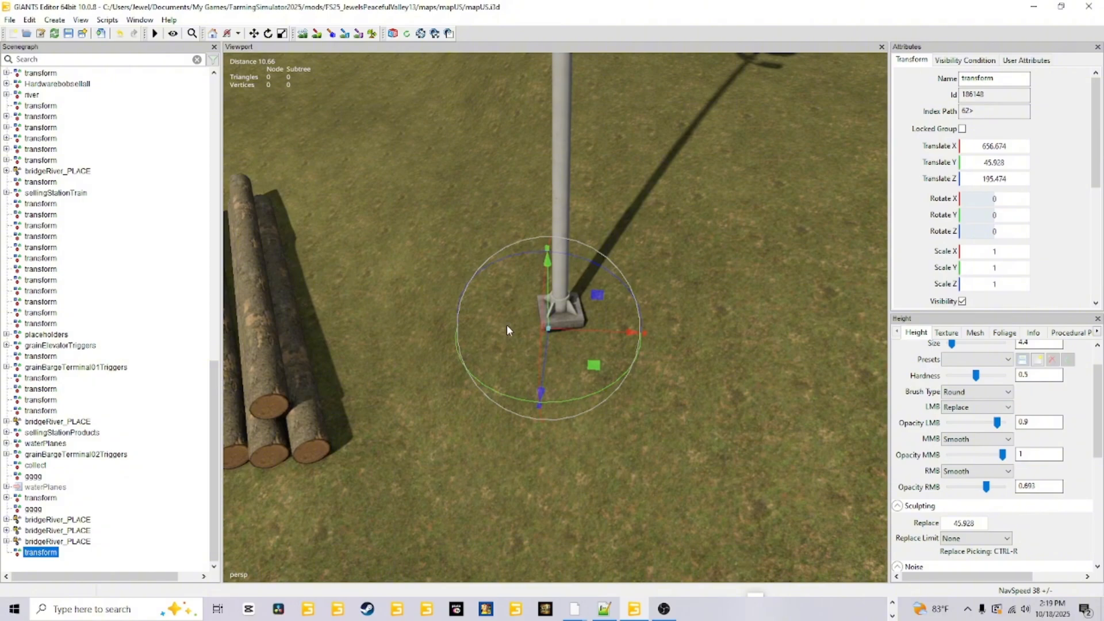
pyautogui.click(303, 33)
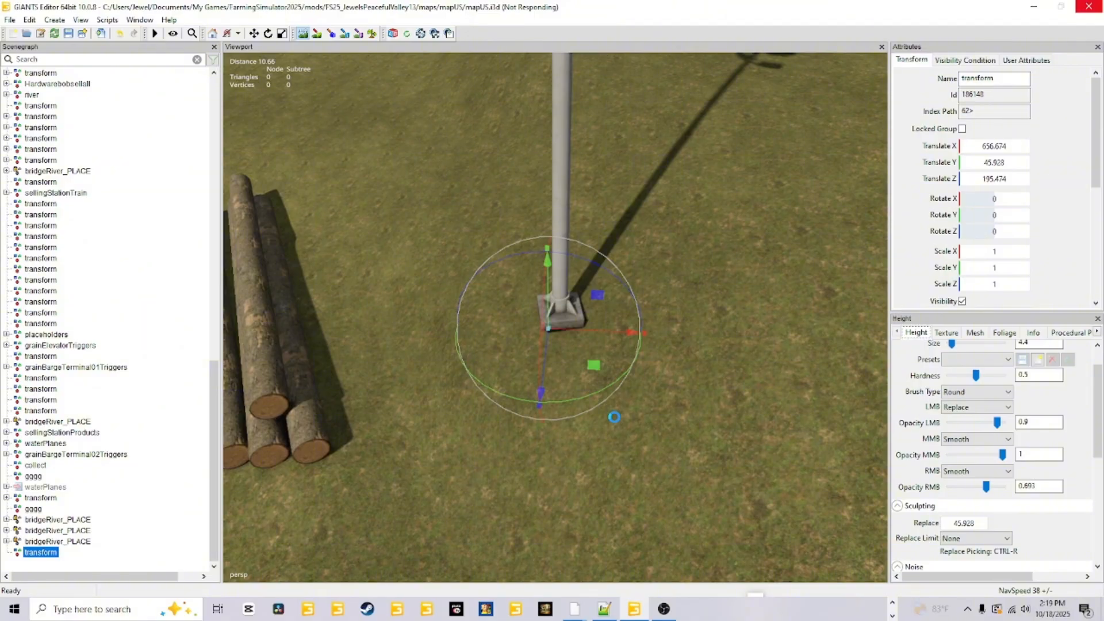
pyautogui.scroll(-3, 563, 405)
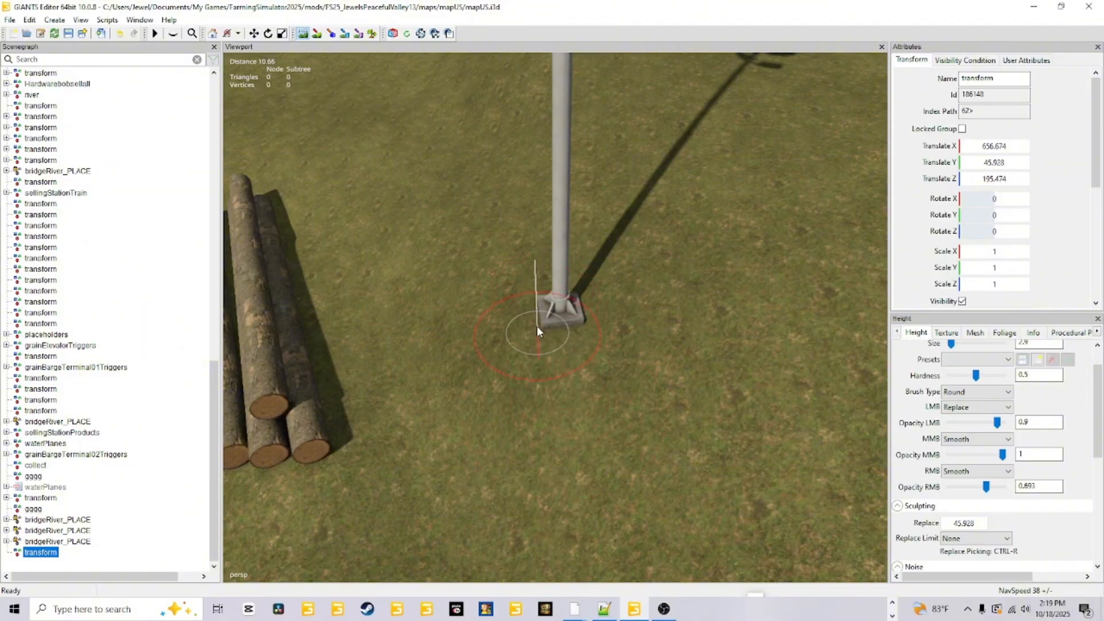
pyautogui.moveTo(494, 341)
pyautogui.mouseDown()
pyautogui.moveTo(487, 281)
pyautogui.moveTo(539, 243)
pyautogui.moveTo(568, 300)
pyautogui.moveTo(556, 314)
pyautogui.mouseUp()
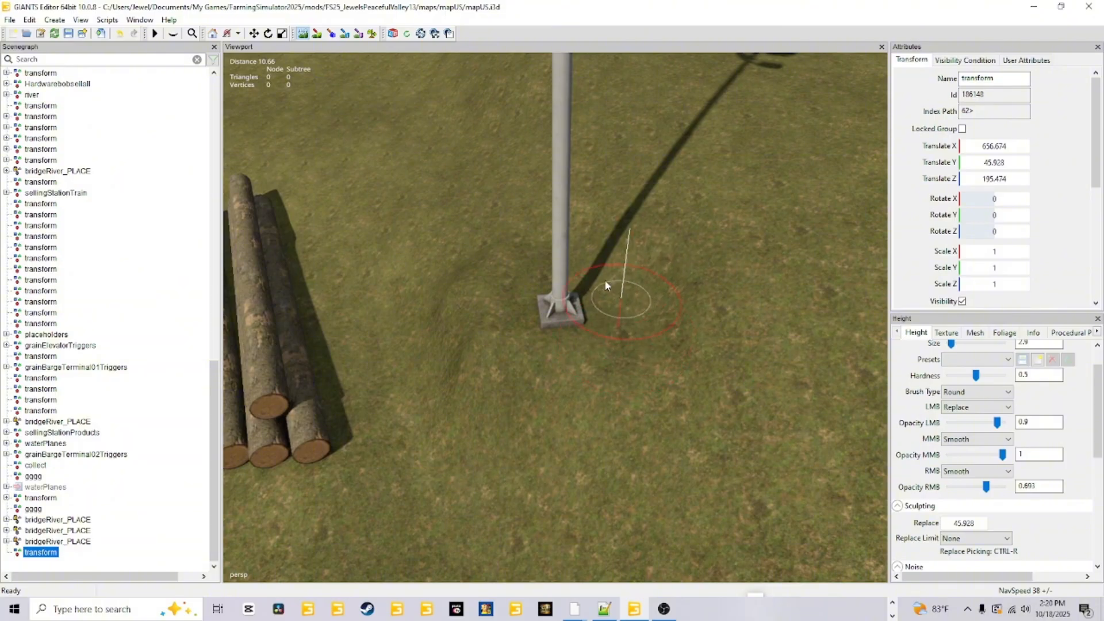
# Blend the sculpted ground around the light pole into the surrounding slope with an adjusted brush size.
pyautogui.scroll(4, 598, 258)
pyautogui.moveTo(646, 253); pyautogui.dragTo(674, 232)
pyautogui.scroll(-3, 658, 244)
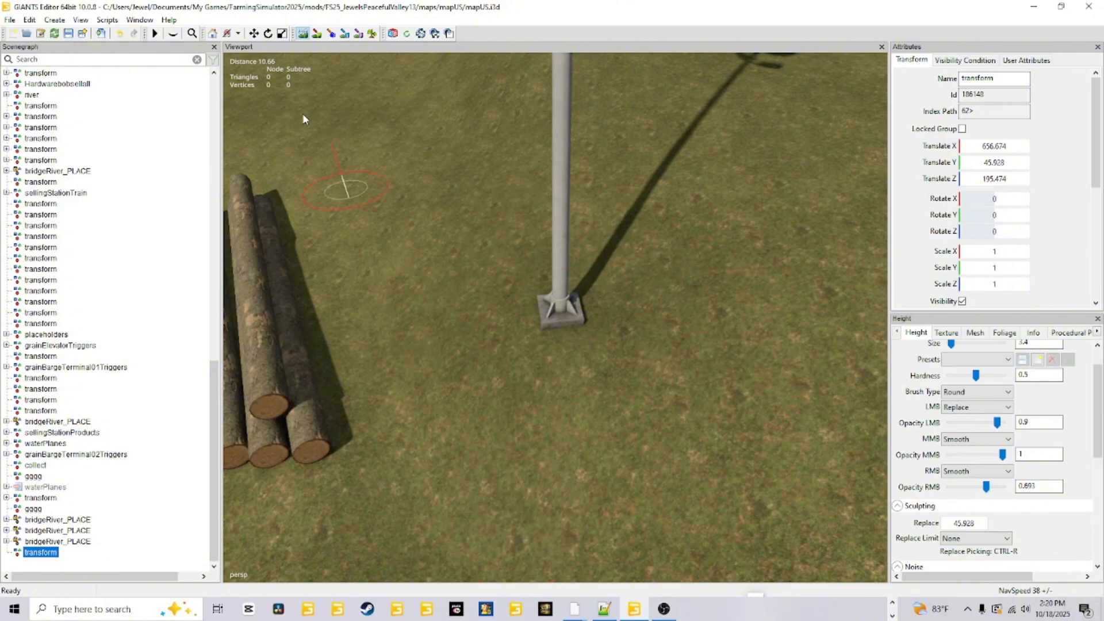
# Switch from terrain sculpting to the texture brush settings, return to sculpt mode, and turn terrain sculpting off.
pyautogui.click(317, 35)
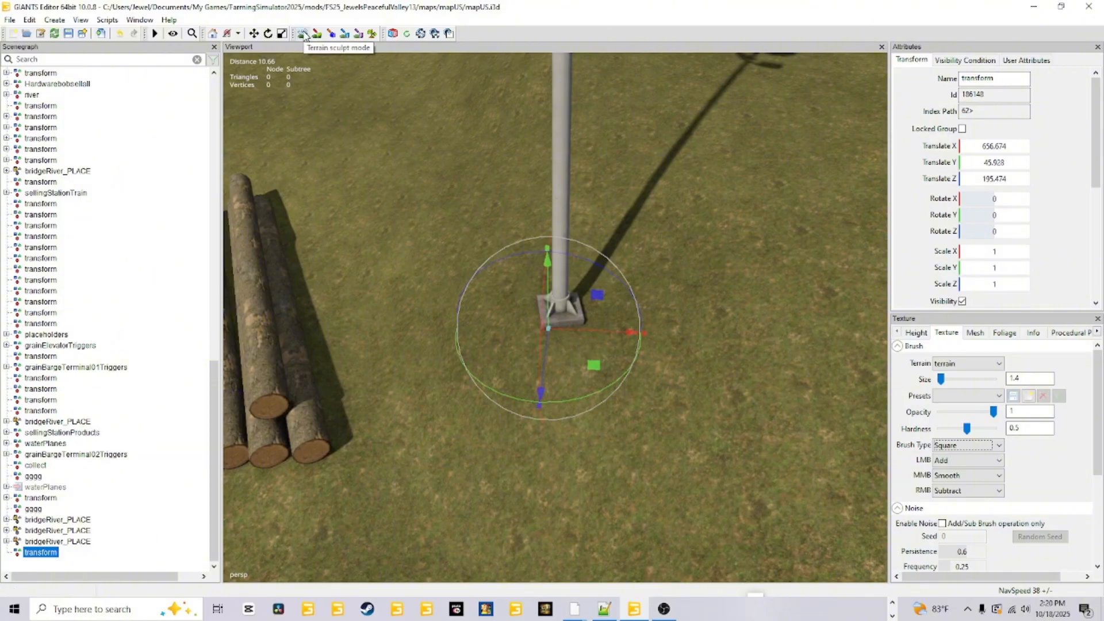
pyautogui.click(303, 34)
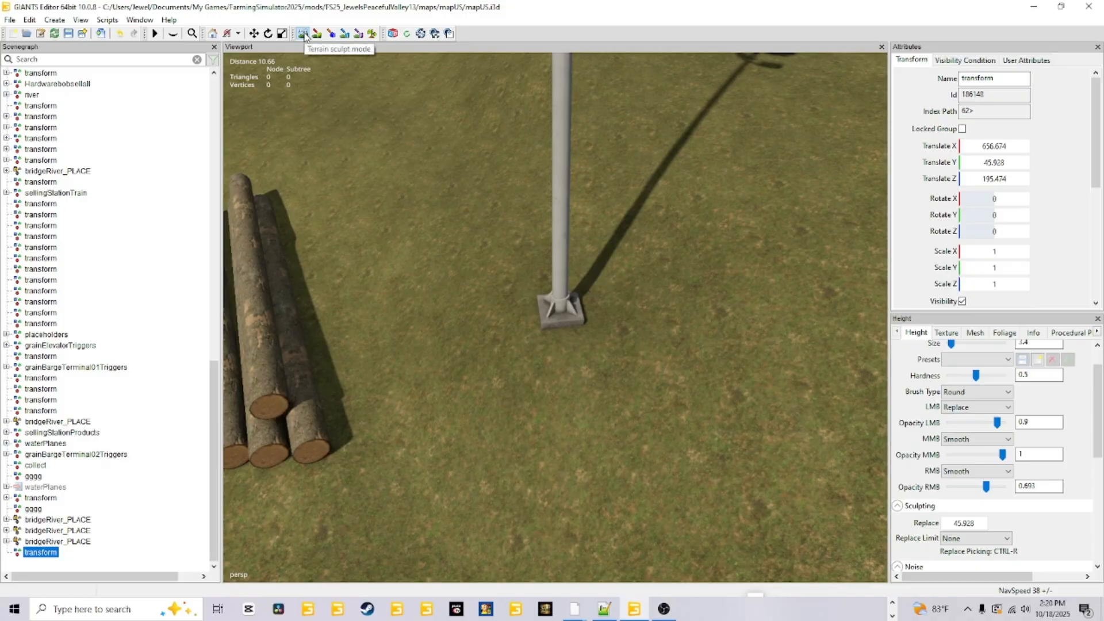
pyautogui.click(303, 34)
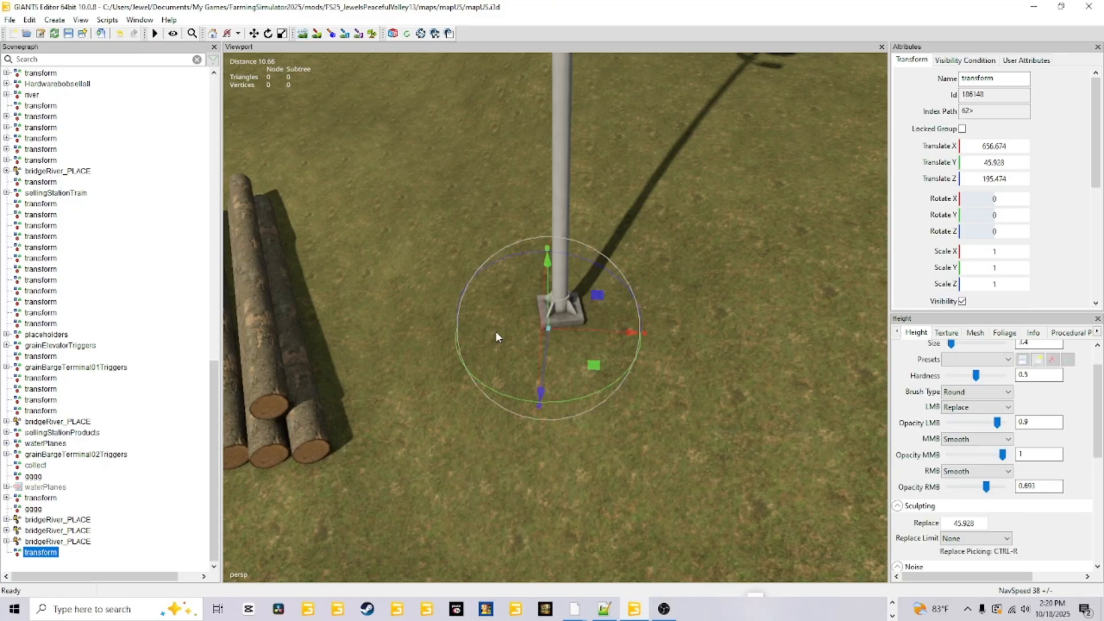
# Refine the ground around the light pole's base with the terrain sculpting brush, and turn sculpting off.
pyautogui.click(302, 33)
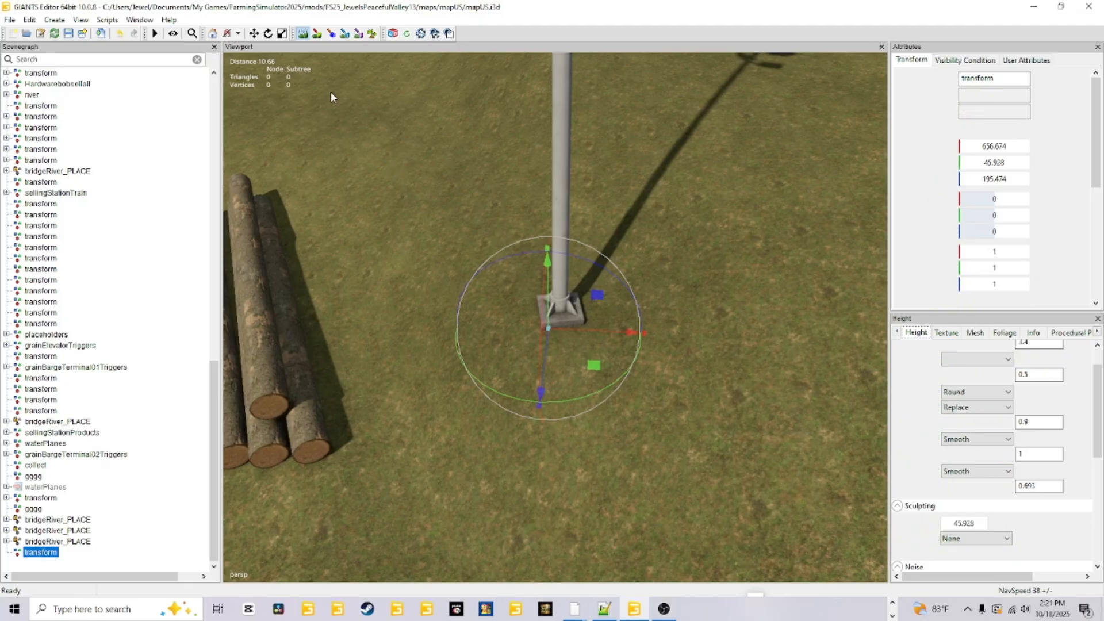
pyautogui.click(316, 35)
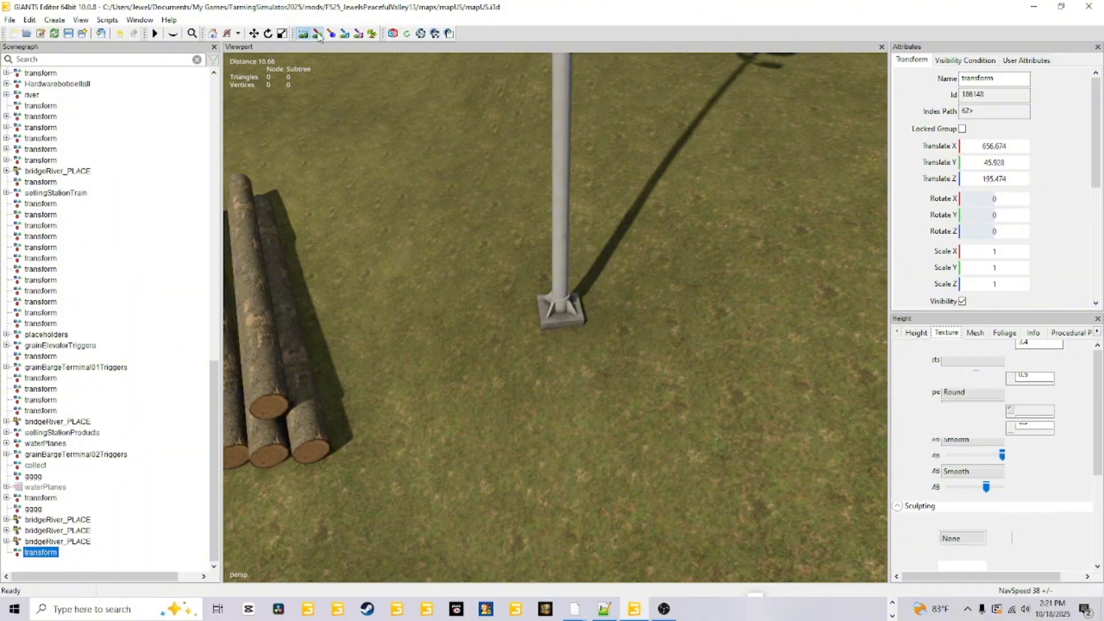
pyautogui.scroll(-5, 527, 287)
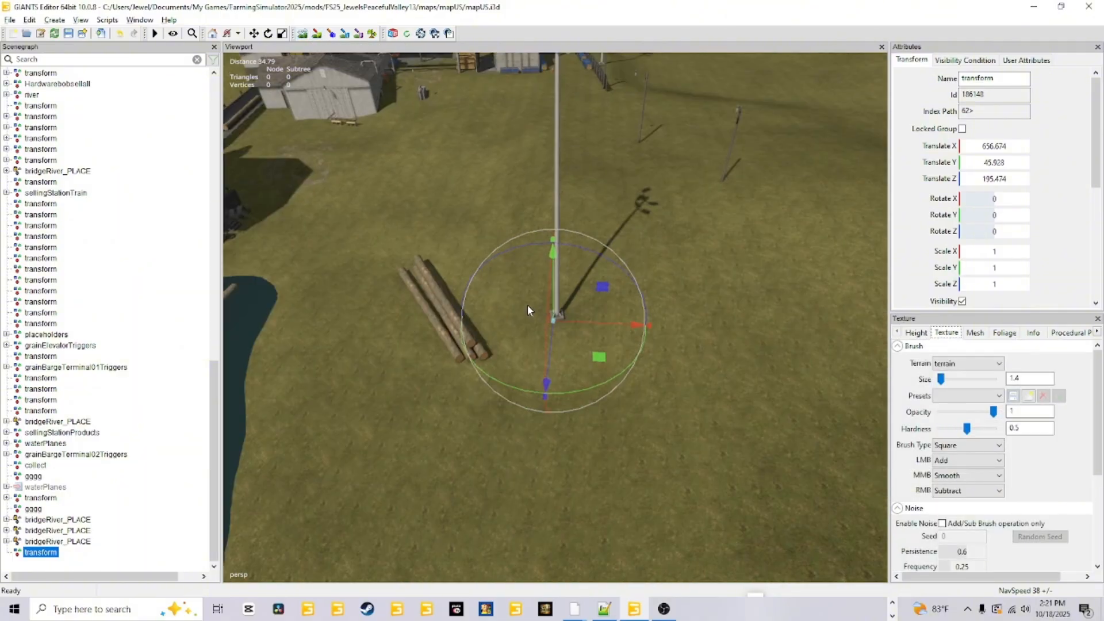
pyautogui.scroll(5, 525, 313)
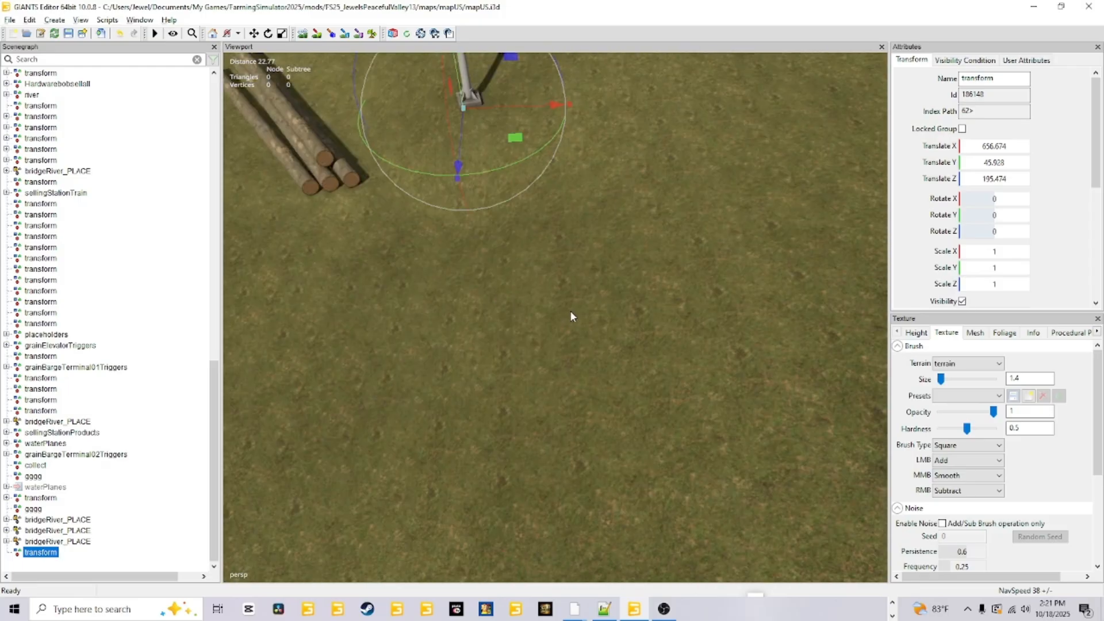
# Inspect the light pole's base up close and touch up the slope around the pole and log pile with terrain sculpting.
pyautogui.keyDown('alt'); pyautogui.moveTo(514, 312); pyautogui.dragTo(538, 320); pyautogui.keyUp('alt')
pyautogui.keyDown('alt'); pyautogui.moveTo(538, 320); pyautogui.dragTo(532, 296, button='right'); pyautogui.keyUp('alt')
pyautogui.keyDown('alt'); pyautogui.moveTo(533, 295); pyautogui.dragTo(593, 219); pyautogui.keyUp('alt')
pyautogui.scroll(5, 482, 293)
pyautogui.scroll(2, 594, 217)
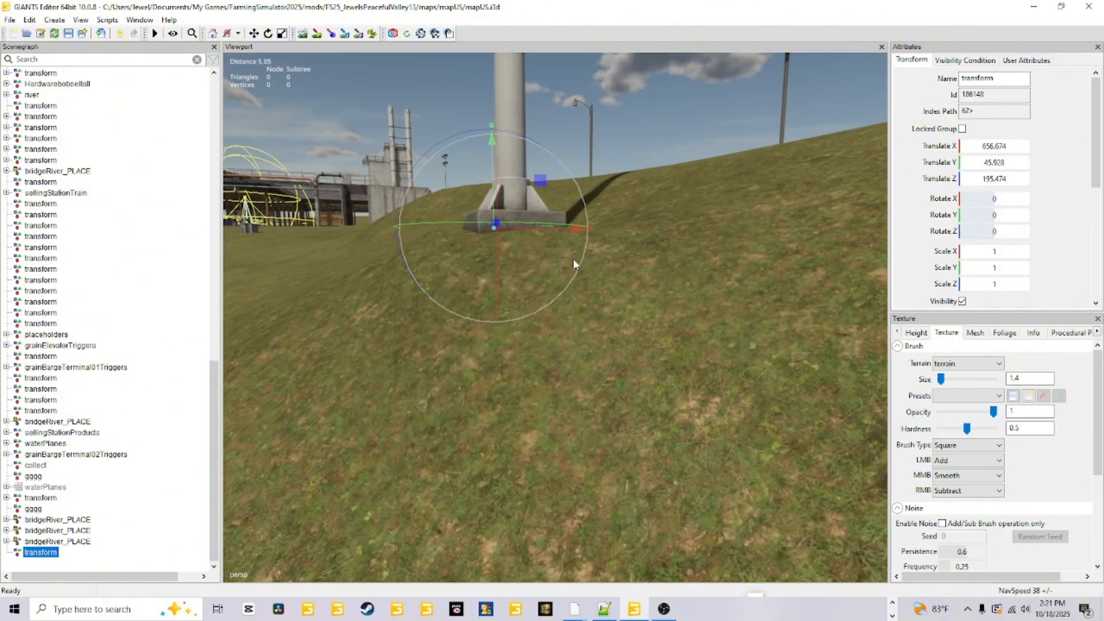
pyautogui.scroll(3, 573, 257)
pyautogui.keyDown('alt'); pyautogui.moveTo(572, 257); pyautogui.dragTo(539, 301); pyautogui.keyUp('alt')
pyautogui.scroll(2, 539, 301)
pyautogui.scroll(-4, 538, 300)
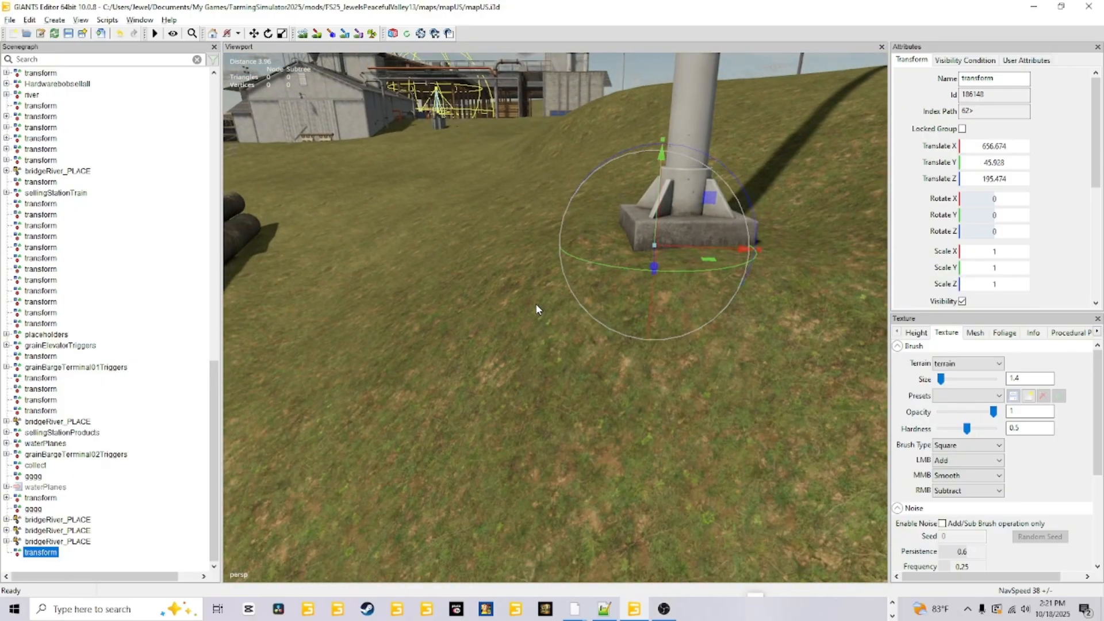
pyautogui.scroll(-5, 575, 236)
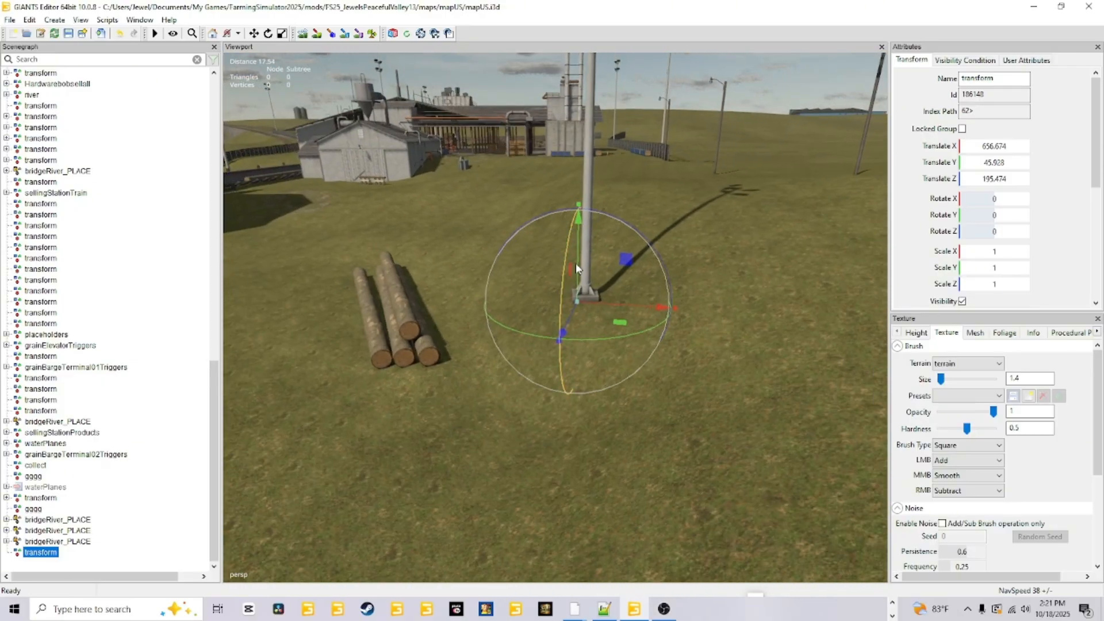
pyautogui.click(303, 33)
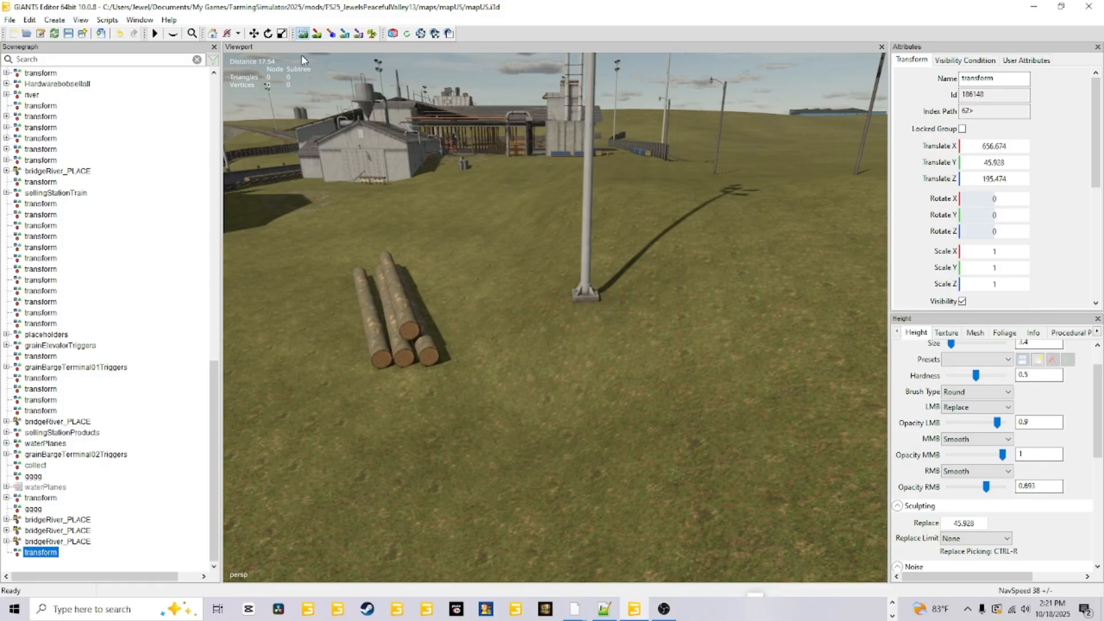
pyautogui.click(316, 32)
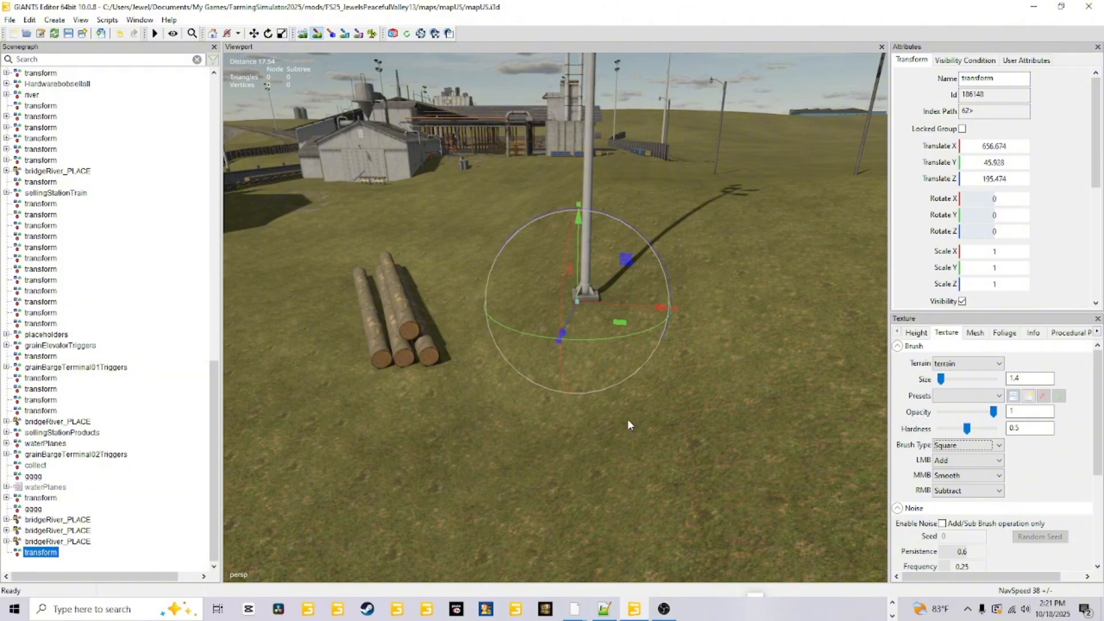
# Move the transform group to the underside of the concrete base of the light pole beside the wooden fence.
pyautogui.keyDown('alt'); pyautogui.moveTo(628, 420); pyautogui.dragTo(738, 407); pyautogui.keyUp('alt')
pyautogui.scroll(5, 649, 434)
pyautogui.keyDown('alt'); pyautogui.moveTo(609, 417); pyautogui.dragTo(571, 440); pyautogui.keyUp('alt')
pyautogui.scroll(3, 602, 404)
pyautogui.scroll(6, 555, 414)
pyautogui.scroll(3, 578, 412)
pyautogui.scroll(4, 571, 438)
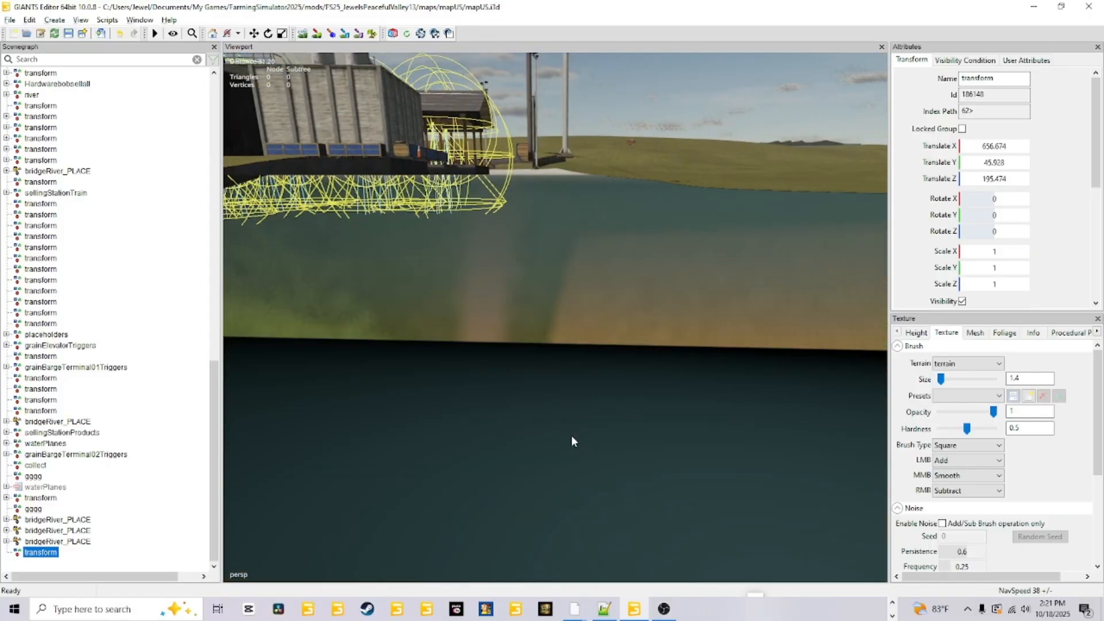
pyautogui.scroll(-6, 571, 436)
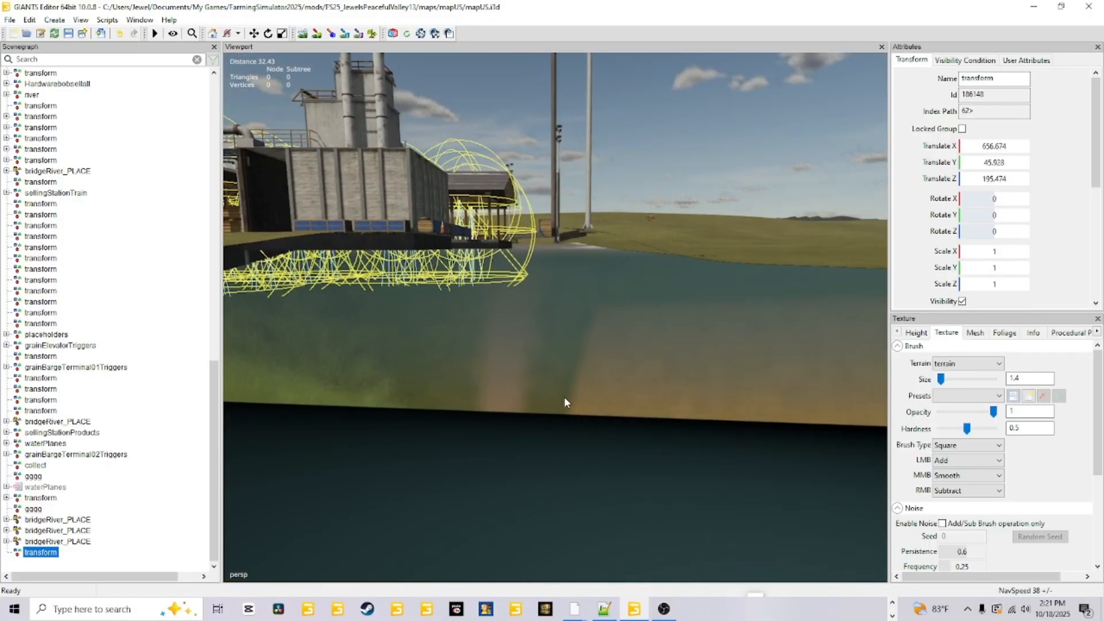
pyautogui.scroll(-5, 565, 397)
pyautogui.scroll(5, 565, 402)
pyautogui.keyDown('alt'); pyautogui.moveTo(532, 426); pyautogui.dragTo(563, 381); pyautogui.keyUp('alt')
pyautogui.scroll(5, 571, 398)
pyautogui.scroll(5, 569, 396)
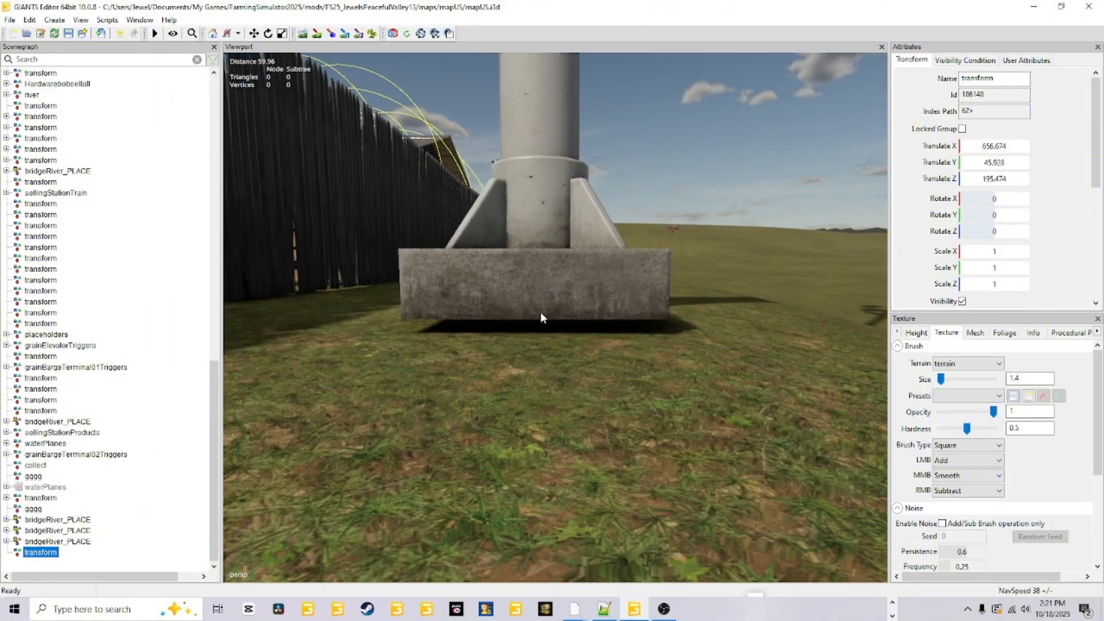
pyautogui.hotkey('ctrl', 'b')
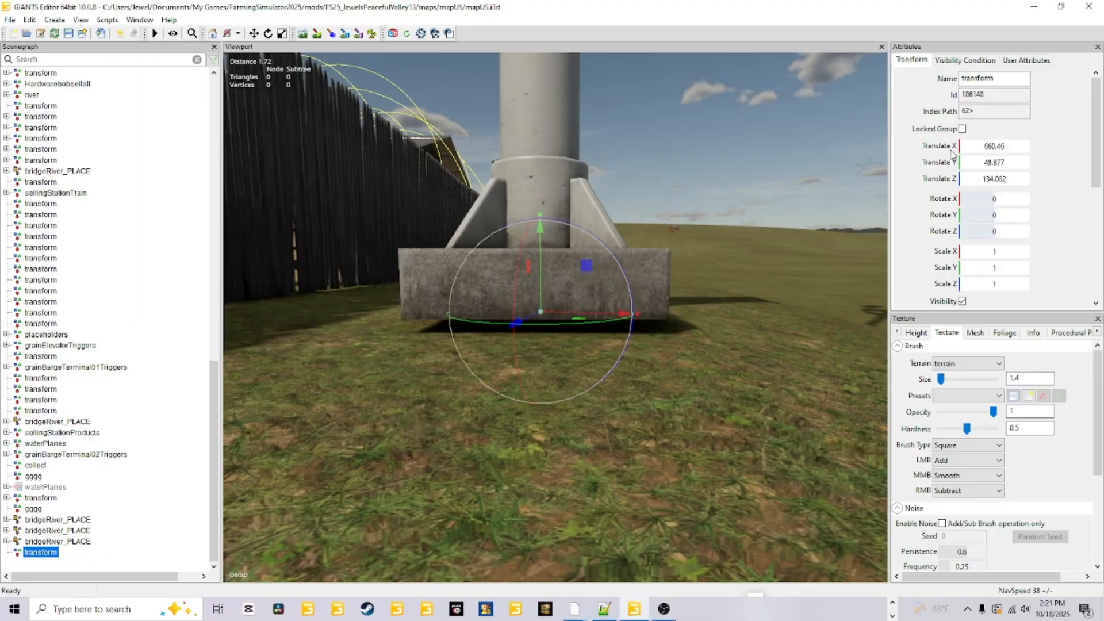
# Copy the transform group's Translate Y value, 48.877, into the terrain sculpting Replace height.
pyautogui.doubleClick(993, 162)
pyautogui.rightClick(986, 163)
pyautogui.click(973, 202)
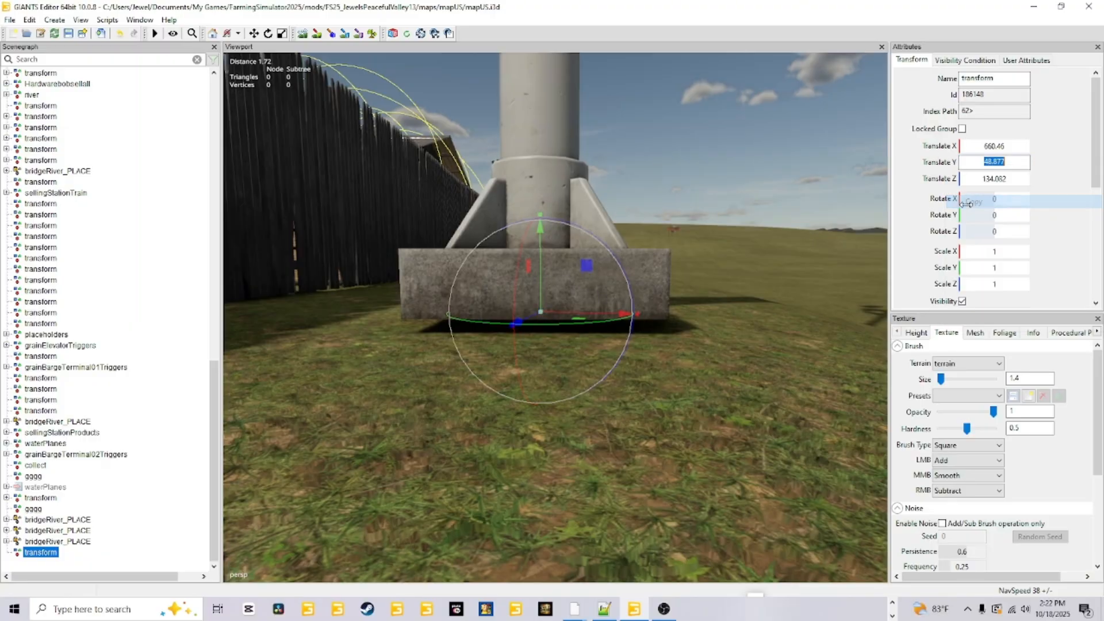
pyautogui.click(915, 332)
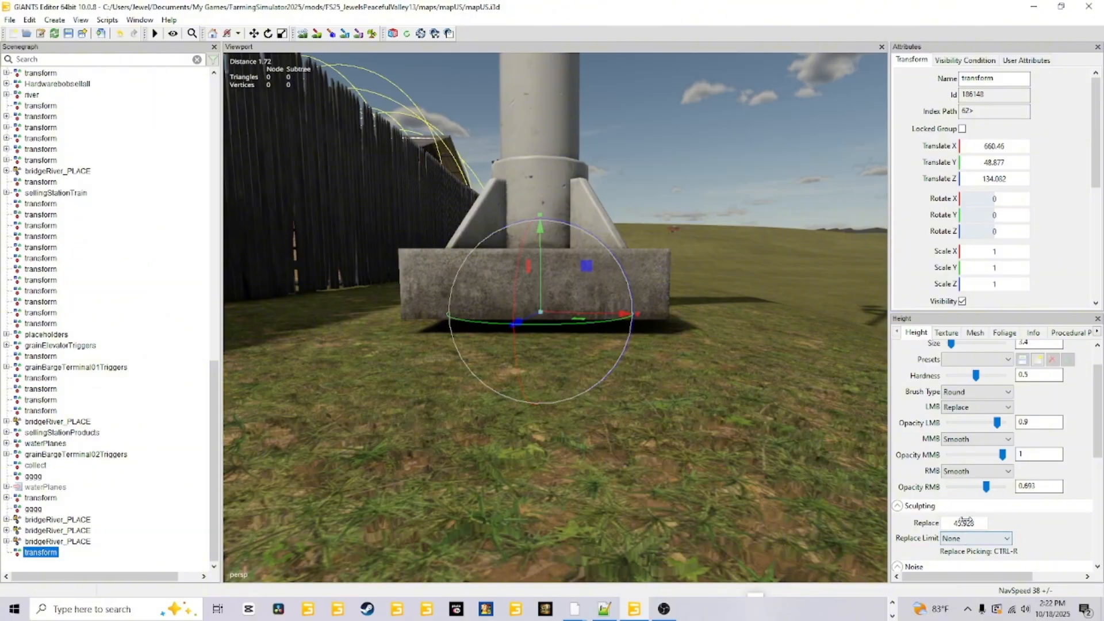
pyautogui.doubleClick(966, 523)
pyautogui.rightClick(965, 523)
pyautogui.click(948, 407)
# Sculpt the terrain around the fence-side light pole's base to the Replace height, and turn sculpting off.
pyautogui.keyDown('alt'); pyautogui.moveTo(376, 368); pyautogui.dragTo(372, 405); pyautogui.keyUp('alt')
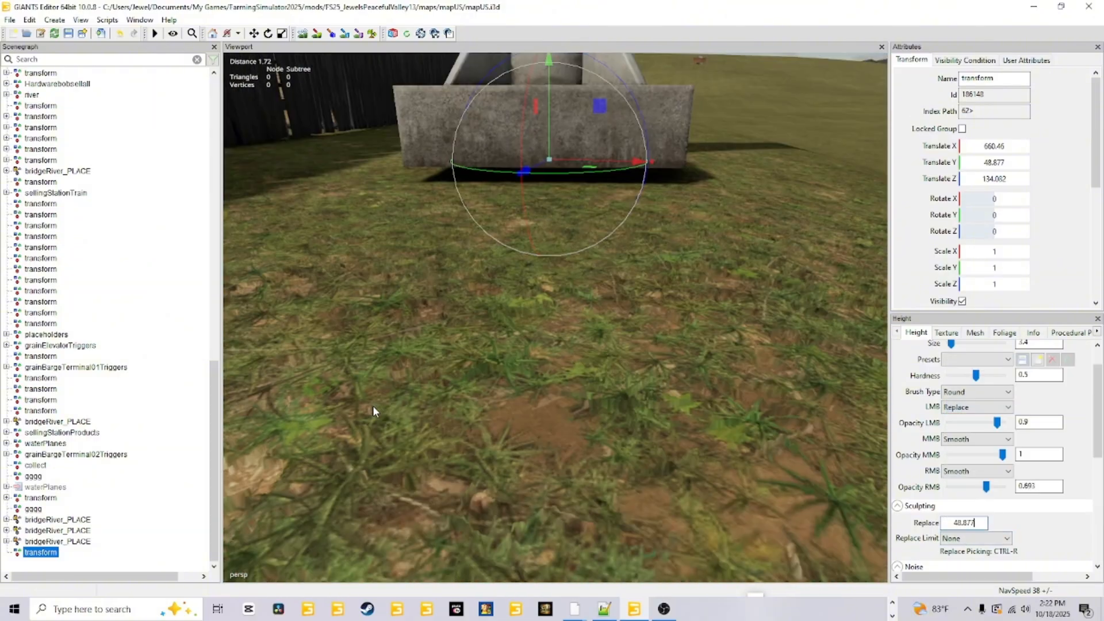
pyautogui.scroll(-6, 373, 396)
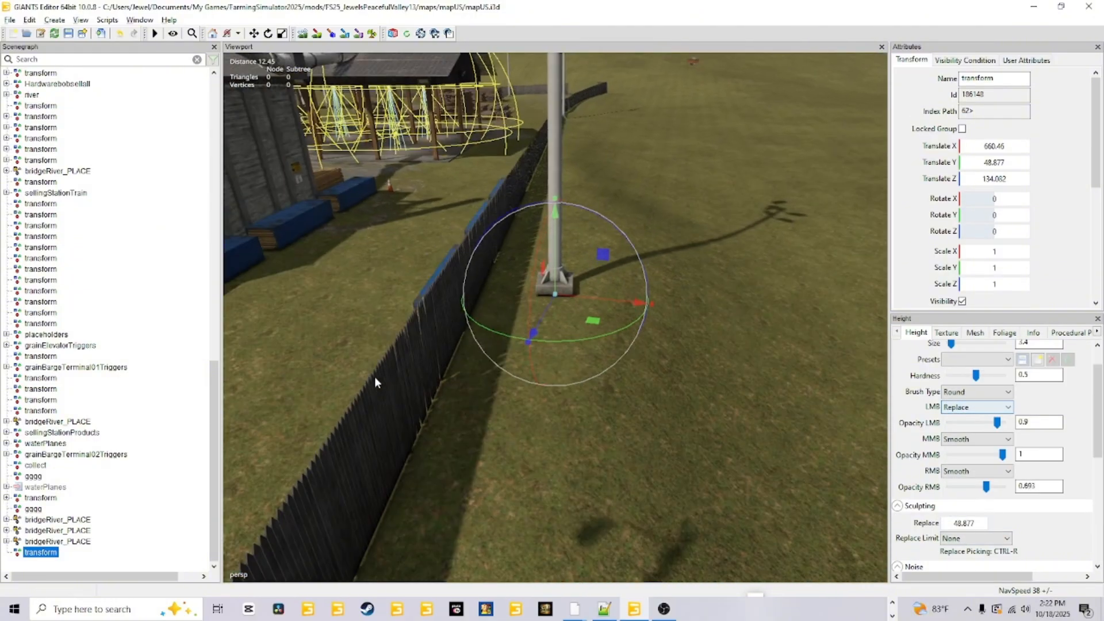
pyautogui.click(303, 34)
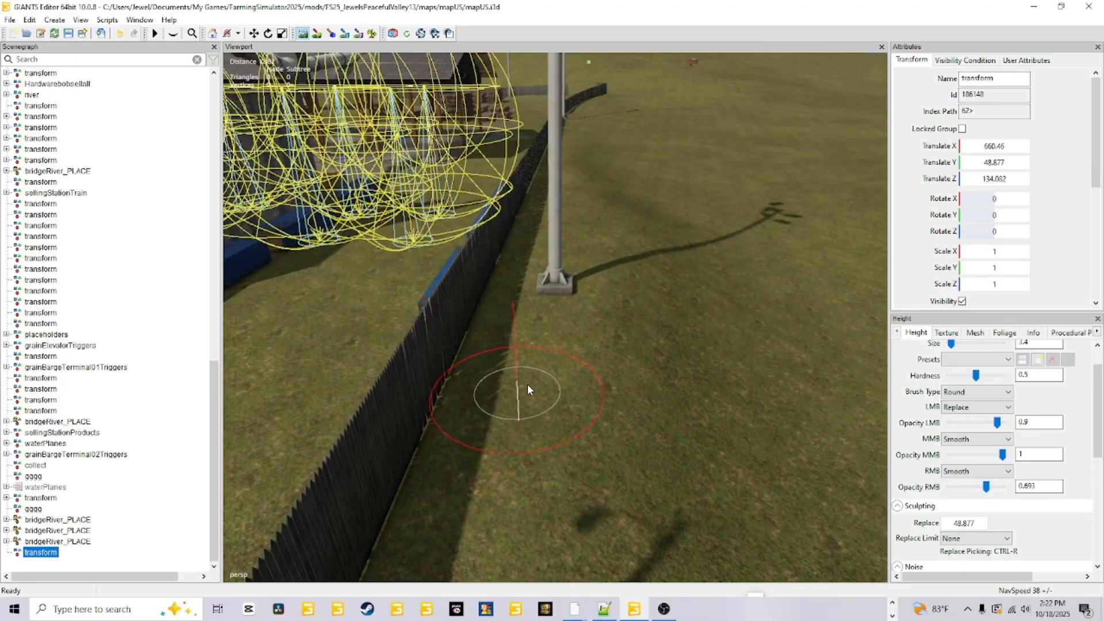
pyautogui.click(316, 35)
# Examine how the crates, barrels and pipes along the sawmill buildings sit on the terrain.
pyautogui.scroll(5, 545, 284)
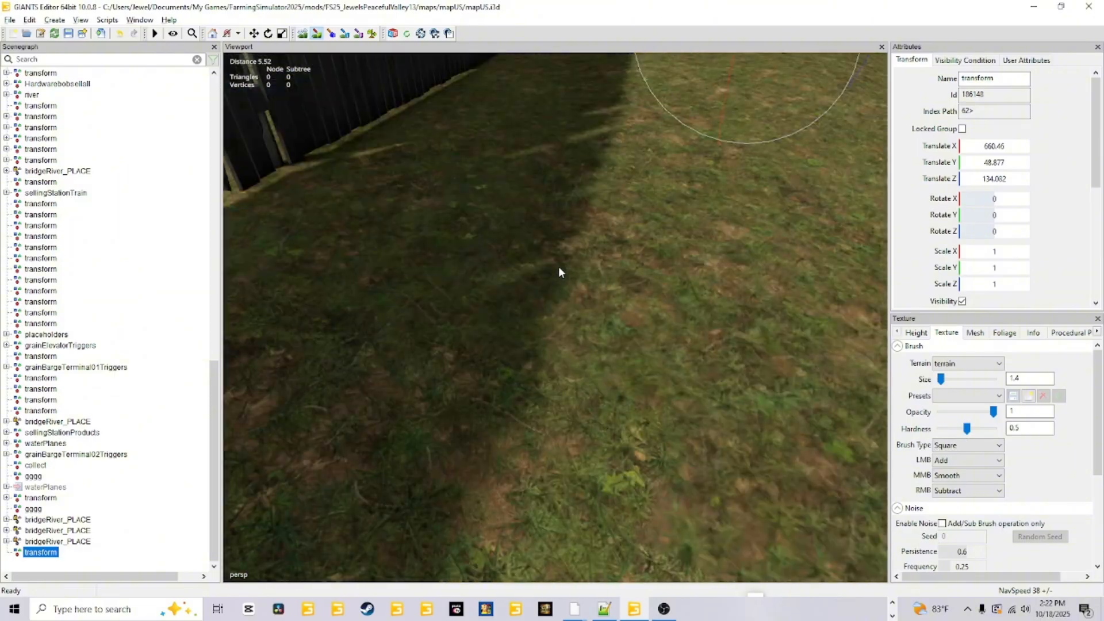
pyautogui.scroll(-2, 552, 279)
pyautogui.scroll(5, 552, 282)
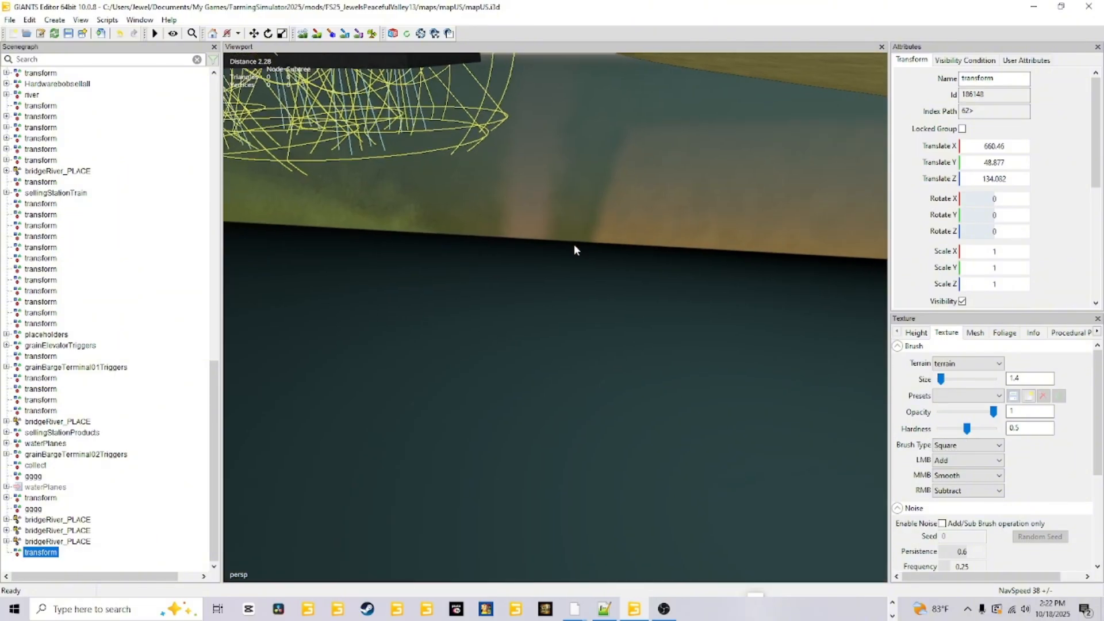
pyautogui.scroll(-2, 573, 247)
pyautogui.scroll(-1, 574, 230)
pyautogui.scroll(-4, 575, 234)
pyautogui.keyDown('alt'); pyautogui.moveTo(575, 234); pyautogui.dragTo(516, 270); pyautogui.keyUp('alt')
pyautogui.scroll(2, 546, 272)
pyautogui.scroll(3, 483, 332)
pyautogui.scroll(2, 501, 280)
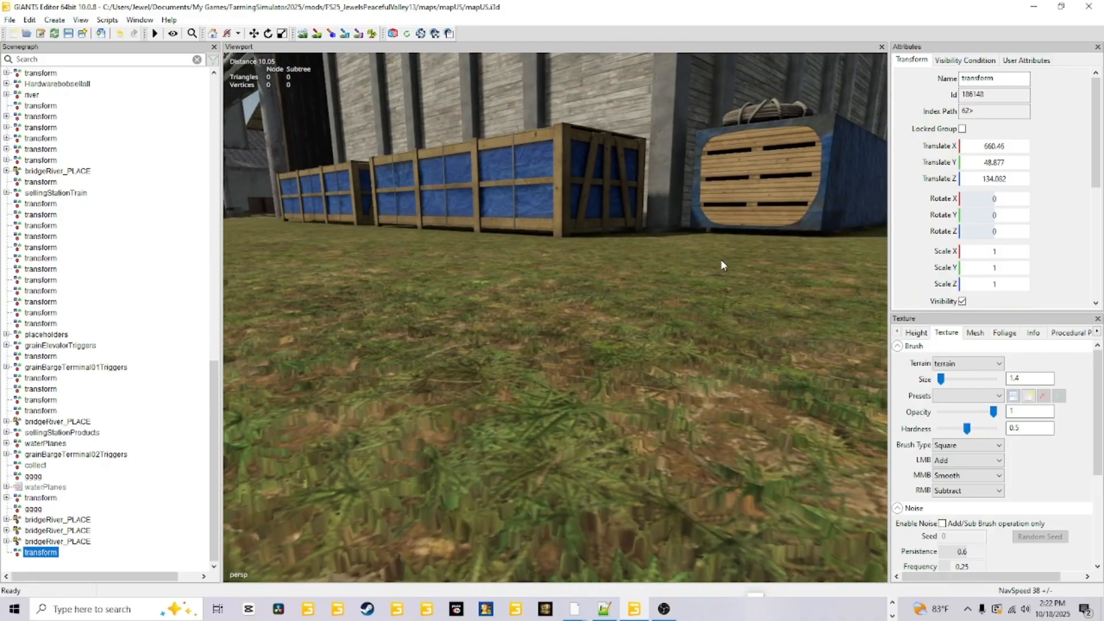
pyautogui.keyDown('alt'); pyautogui.moveTo(684, 294); pyautogui.dragTo(643, 297); pyautogui.keyUp('alt')
pyautogui.scroll(3, 569, 297)
pyautogui.scroll(3, 642, 297)
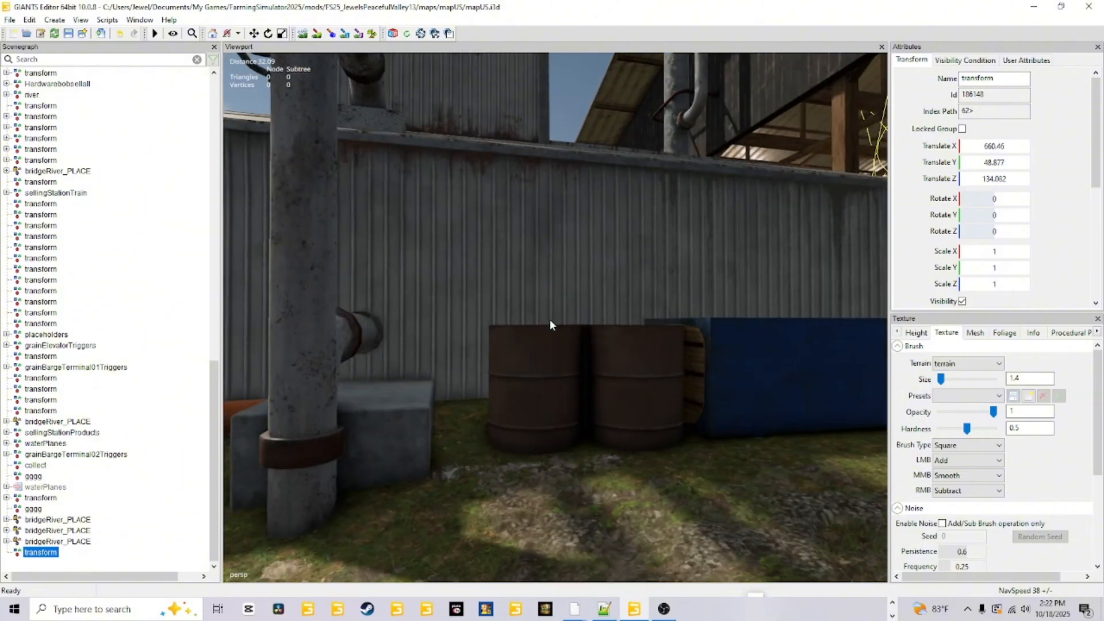
pyautogui.keyDown('alt'); pyautogui.moveTo(550, 319); pyautogui.dragTo(688, 292); pyautogui.keyUp('alt')
pyautogui.scroll(-3, 688, 292)
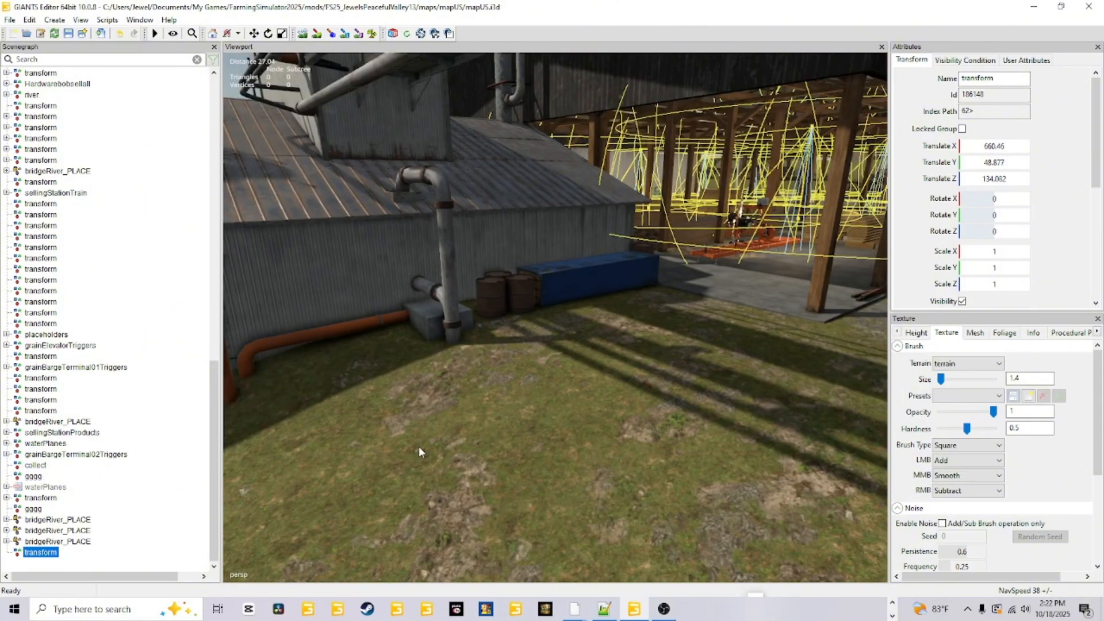
# Examine how the wooden sawhorses holding the log sit on the ground in the sawmill yard.
pyautogui.keyDown('alt'); pyautogui.moveTo(628, 366); pyautogui.dragTo(516, 326); pyautogui.keyUp('alt')
pyautogui.scroll(4, 518, 329)
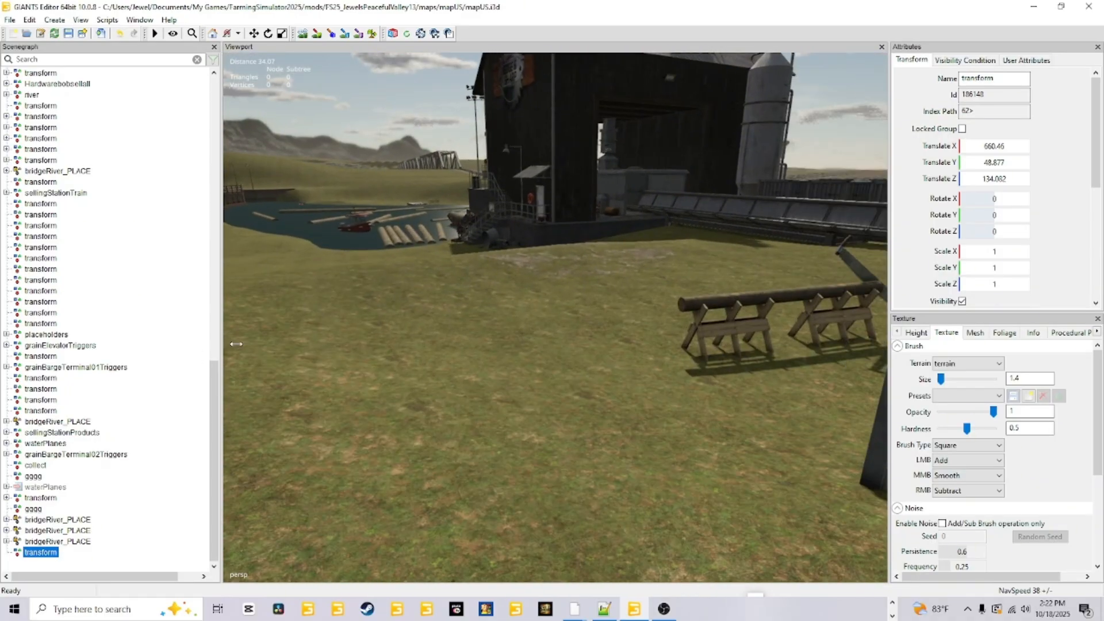
pyautogui.scroll(-3, 379, 360)
pyautogui.keyDown('alt'); pyautogui.moveTo(399, 333); pyautogui.dragTo(751, 329); pyautogui.keyUp('alt')
pyautogui.scroll(4, 382, 370)
pyautogui.scroll(-3, 534, 418)
pyautogui.scroll(6, 534, 418)
pyautogui.scroll(-4, 683, 352)
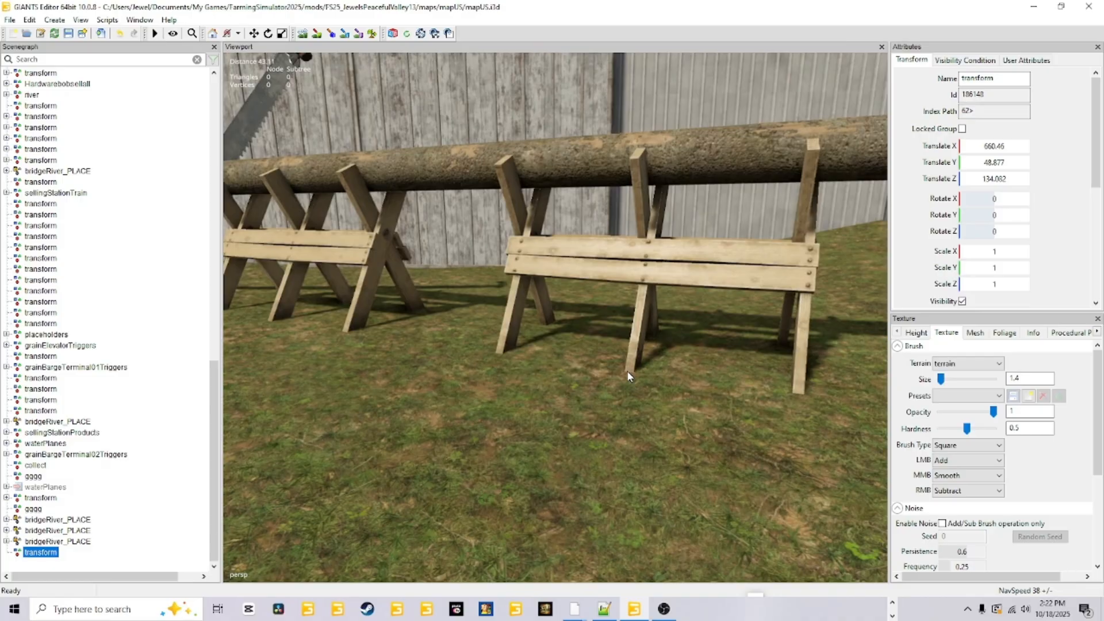
# Move the transform group to the lower corner of the grey shipping container.
pyautogui.keyDown('alt'); pyautogui.moveTo(627, 377); pyautogui.dragTo(361, 346); pyautogui.keyUp('alt')
pyautogui.scroll(6, 373, 348)
pyautogui.keyDown('alt'); pyautogui.moveTo(429, 352); pyautogui.dragTo(663, 381); pyautogui.keyUp('alt')
pyautogui.scroll(-3, 658, 384)
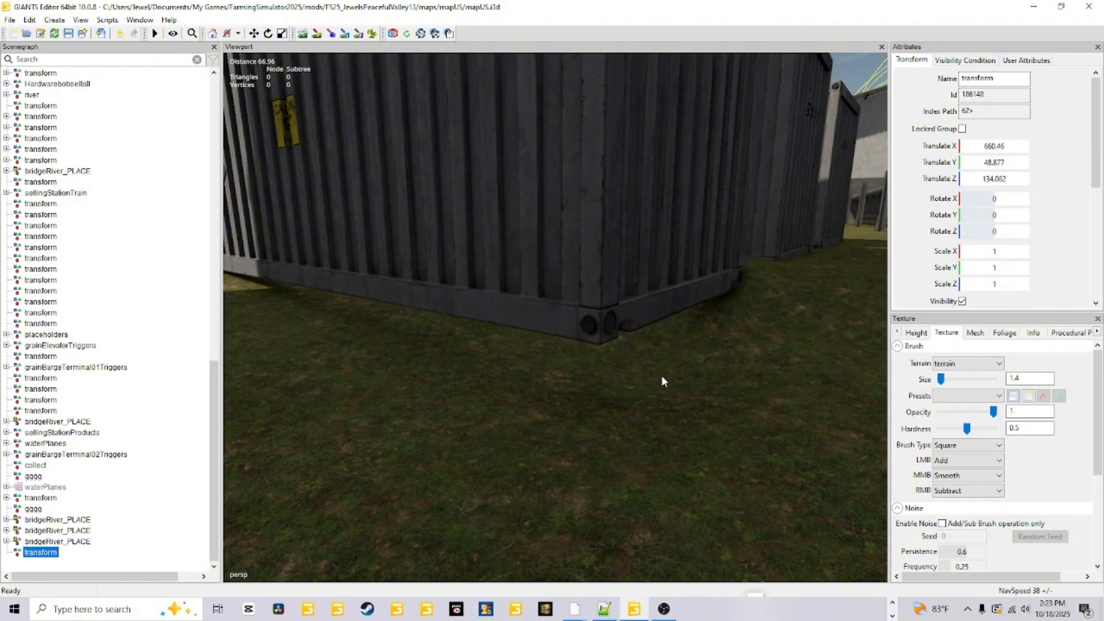
pyautogui.hotkey('ctrl', 'b')
pyautogui.click(597, 343)
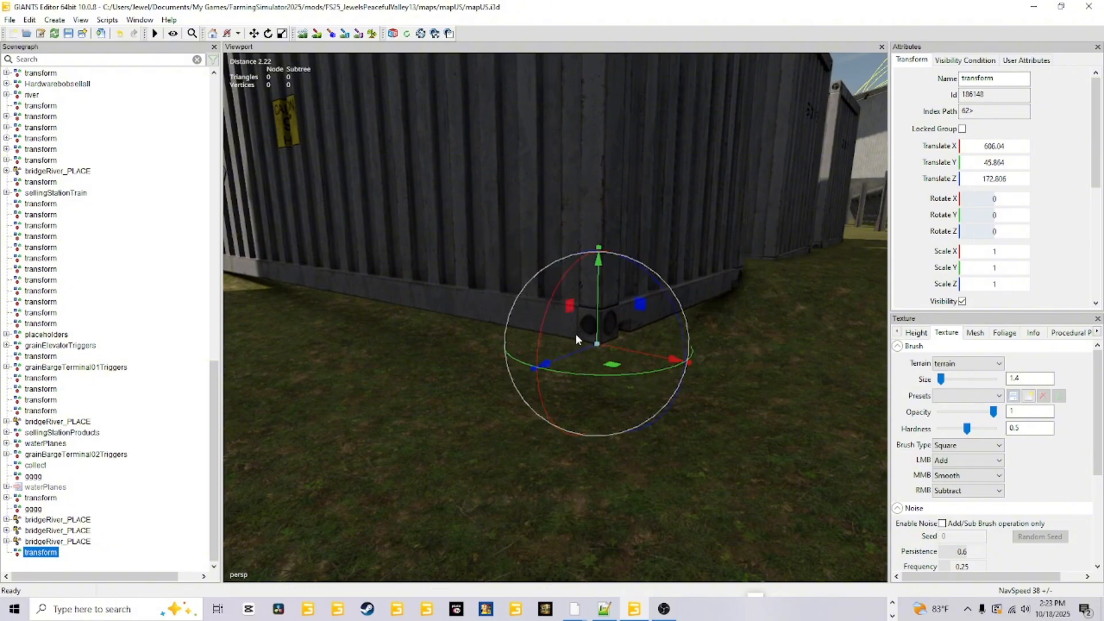
# Copy the transform group's Translate Y value, 45.864, into the terrain sculpting Replace height.
pyautogui.doubleClick(989, 164)
pyautogui.rightClick(990, 164)
pyautogui.click(976, 200)
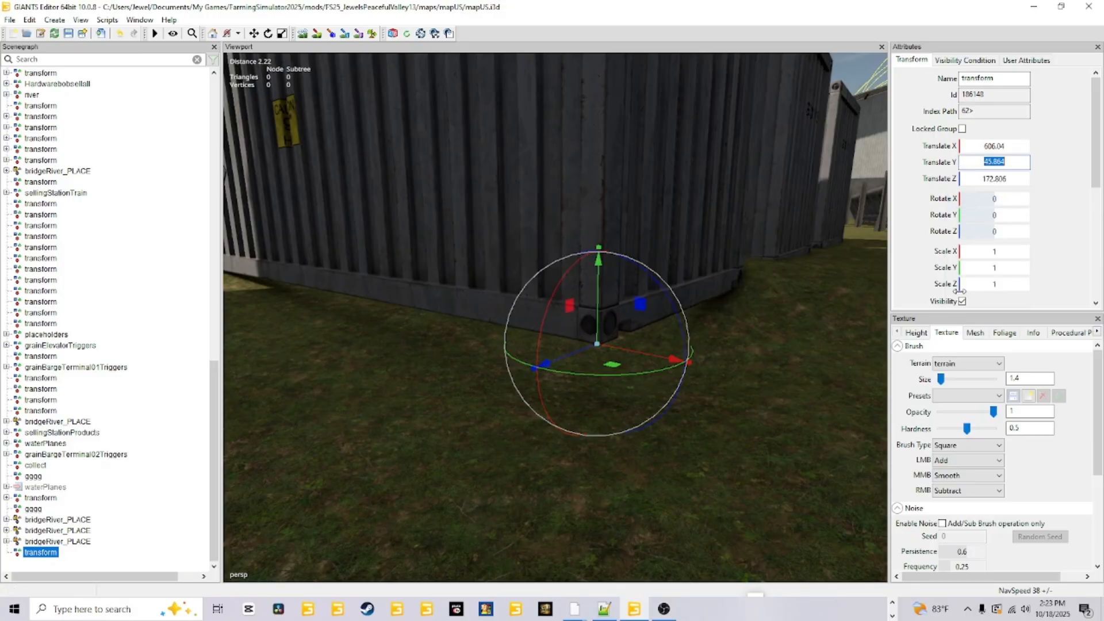
pyautogui.click(919, 333)
pyautogui.doubleClick(963, 523)
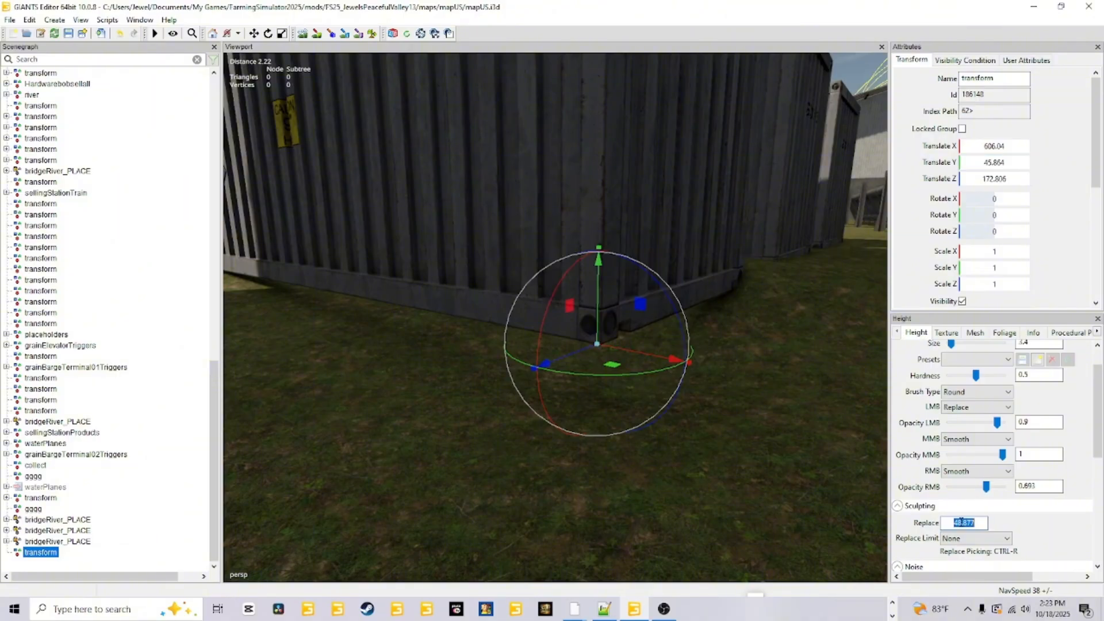
pyautogui.rightClick(963, 523)
pyautogui.click(982, 407)
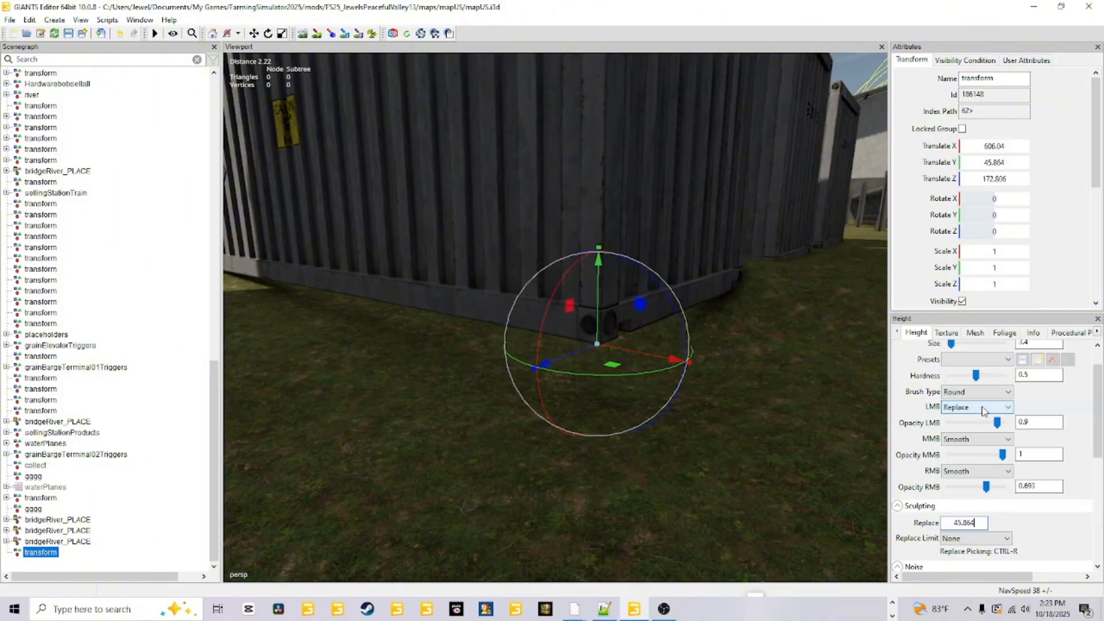
# Sculpt the ground along the shipping container's base to the Replace height using the round brush.
pyautogui.moveTo(535, 351); pyautogui.dragTo(506, 306, button='right')
pyautogui.moveTo(485, 347); pyautogui.dragTo(515, 348, button='right')
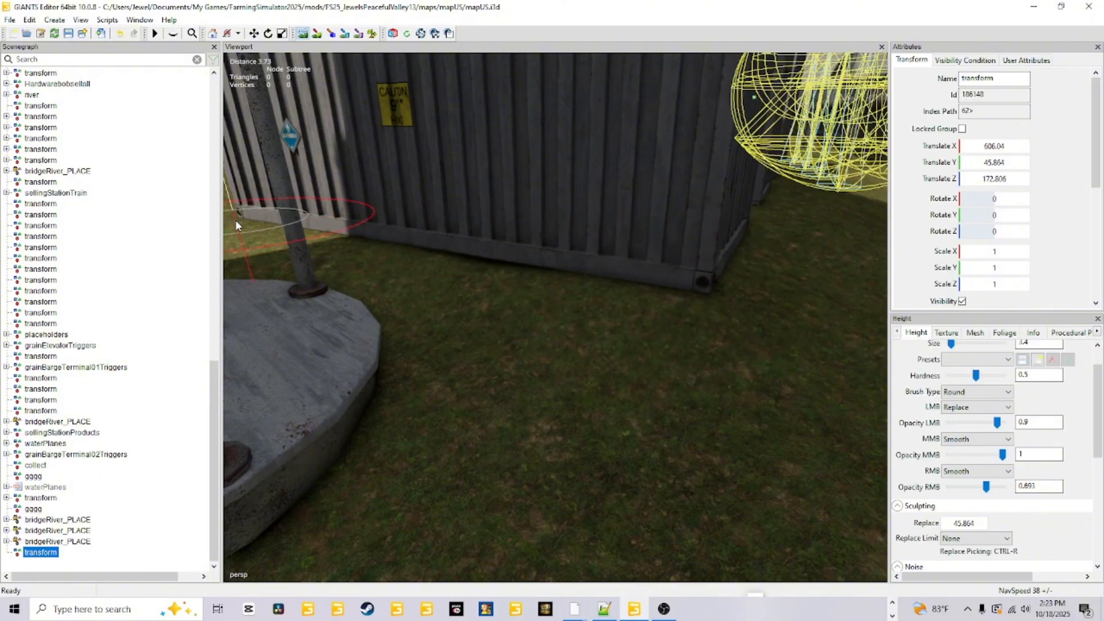
pyautogui.rightClick(201, 242)
pyautogui.click(331, 278)
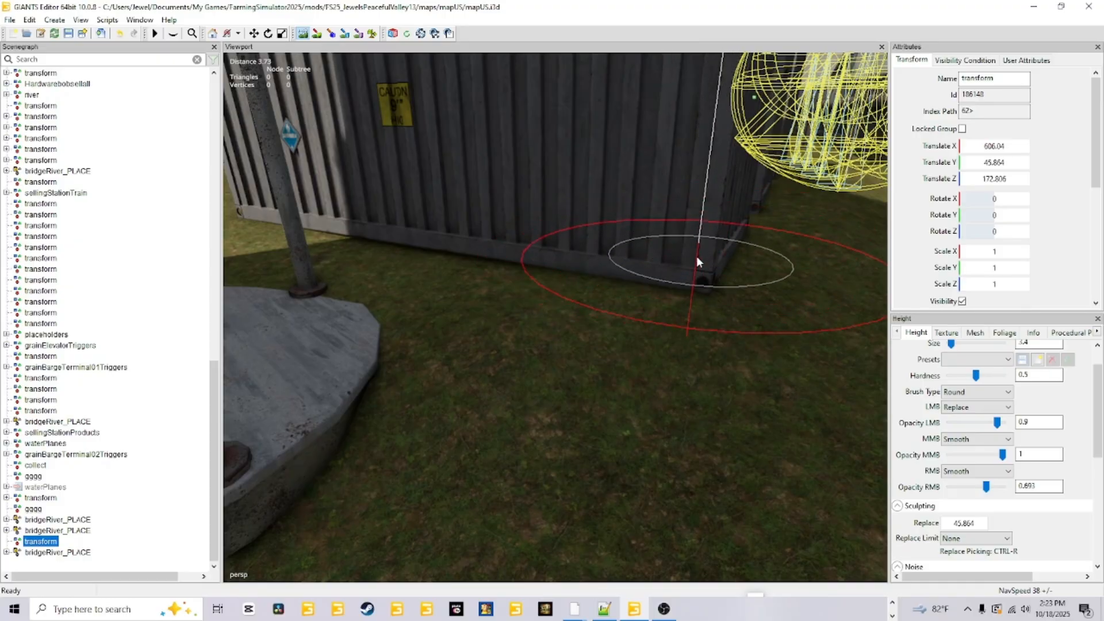
# Raise the ground around the silo's concrete pad beside the shipping container using a picked Replace height of 45.708.
pyautogui.scroll(-5, 261, 274)
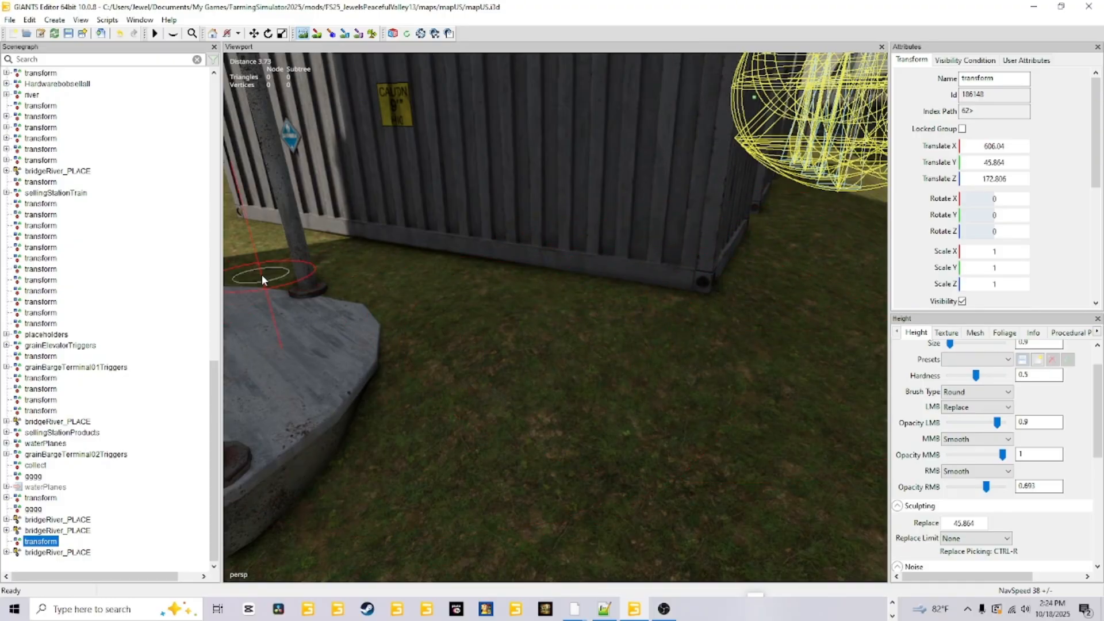
pyautogui.scroll(3, 356, 307)
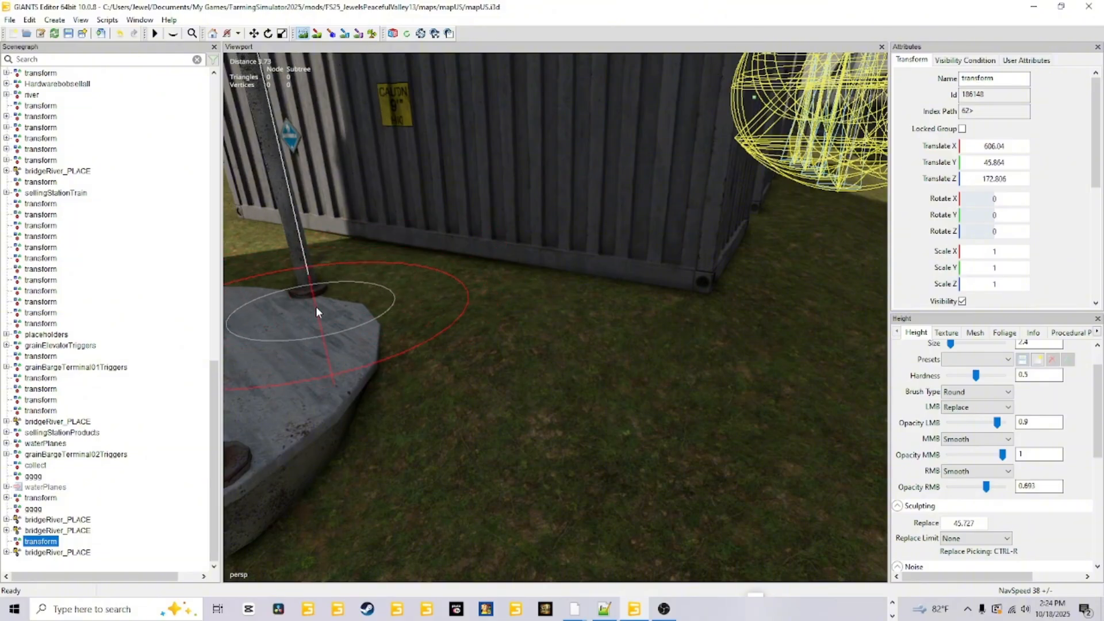
pyautogui.scroll(-3, 316, 307)
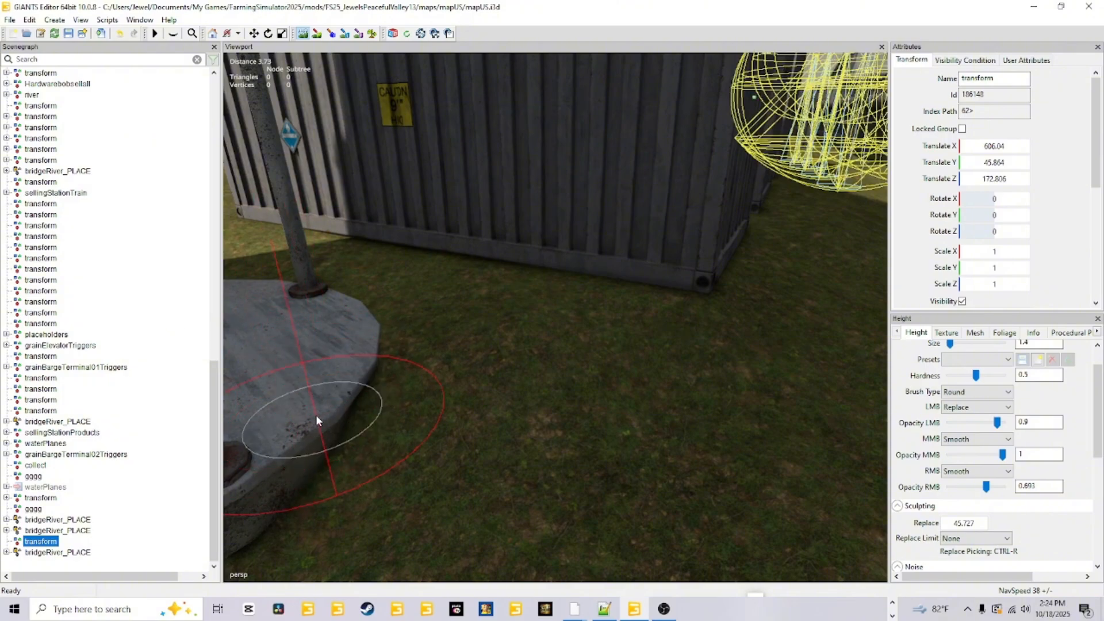
pyautogui.scroll(1, 315, 425)
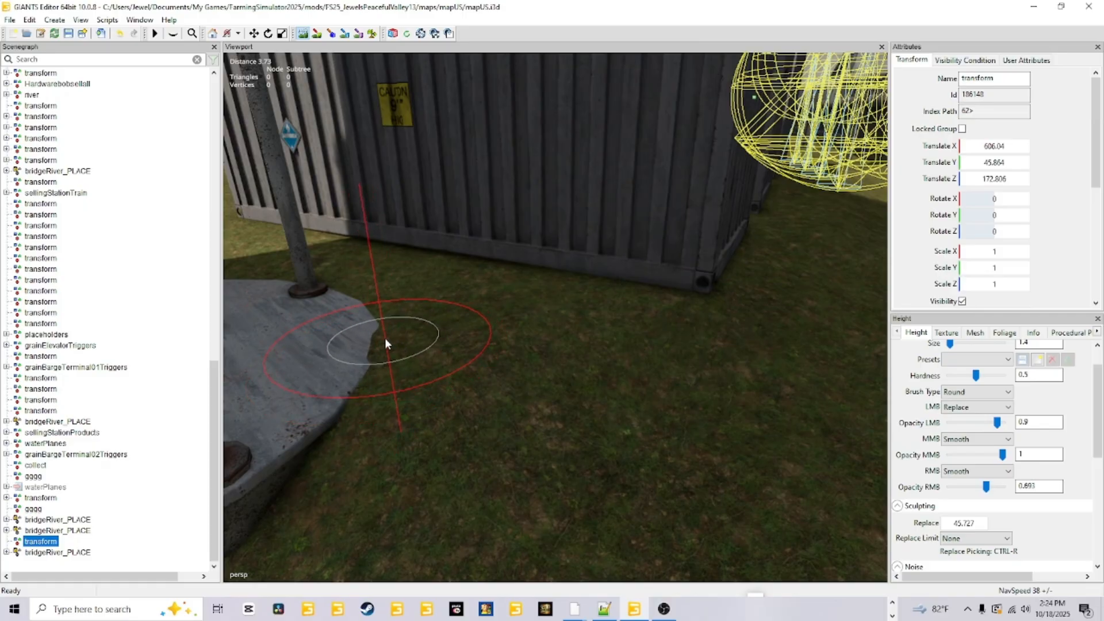
pyautogui.scroll(1, 374, 343)
pyautogui.scroll(1, 377, 342)
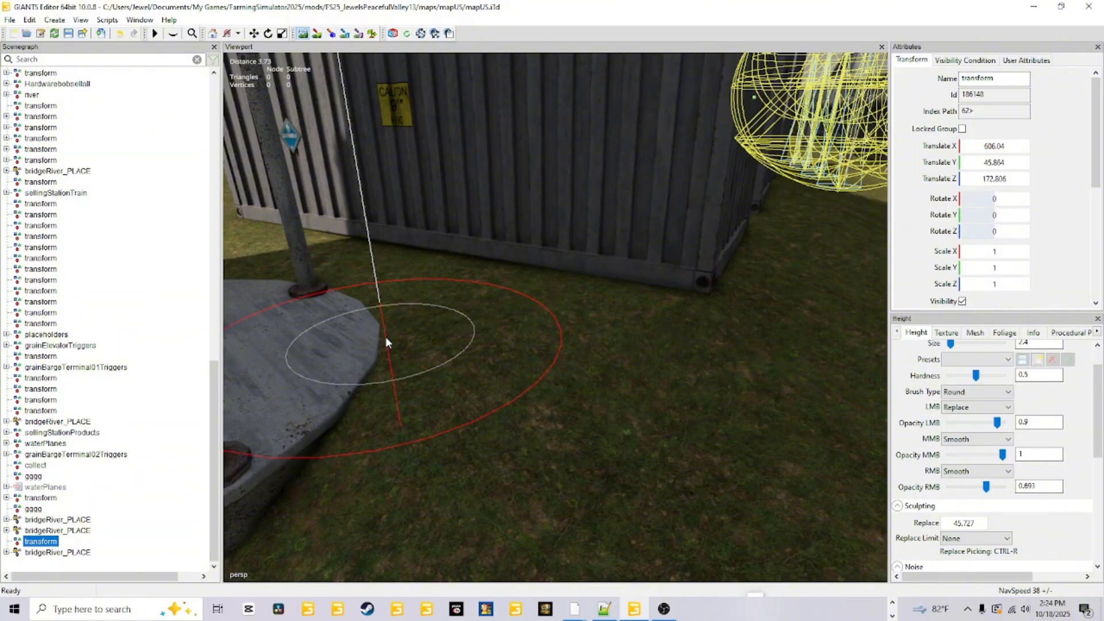
pyautogui.moveTo(386, 339)
pyautogui.mouseDown()
pyautogui.moveTo(282, 415)
pyautogui.moveTo(340, 371)
pyautogui.mouseUp()
pyautogui.hotkey('ctrl', 'z')
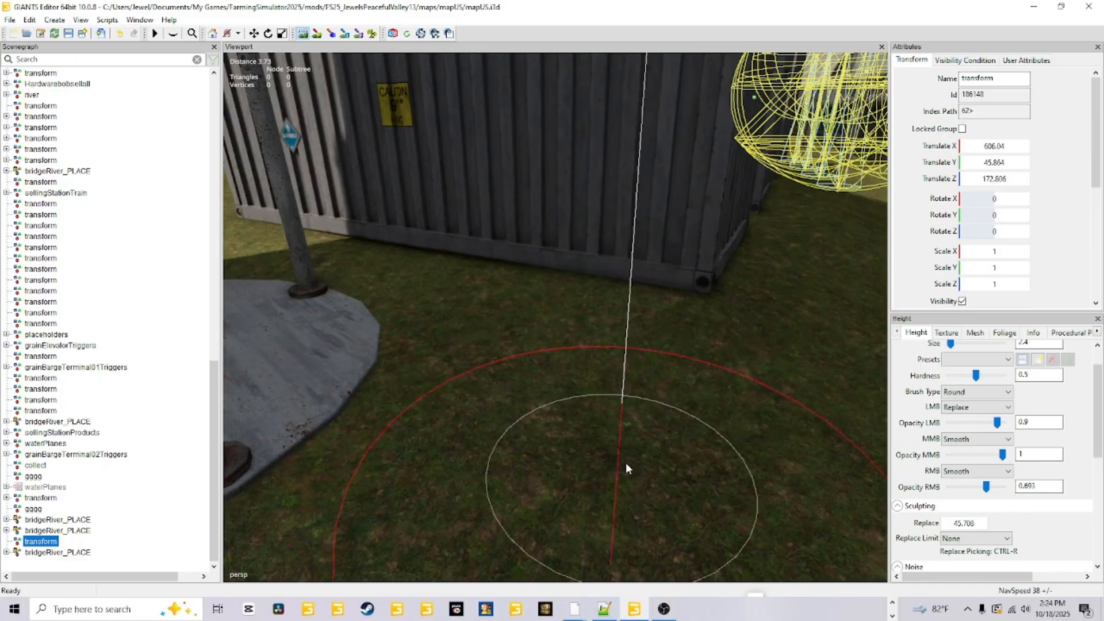
pyautogui.click(317, 33)
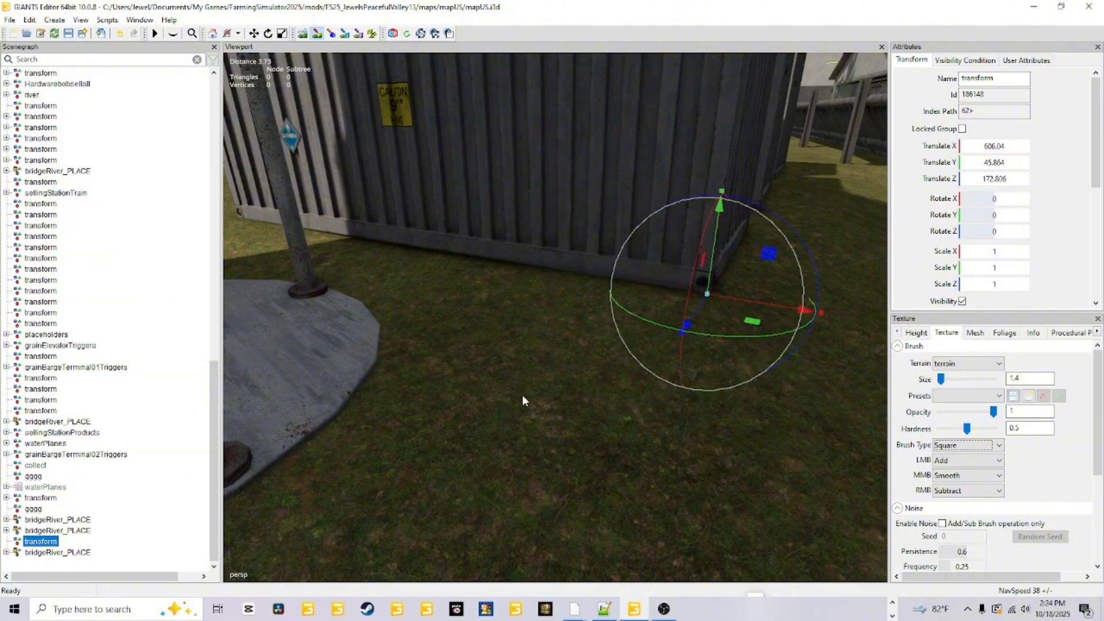
# Sculpt the ground up against the concrete footing of the plank wall beside the silo pad at Replace height 45.708.
pyautogui.keyDown('alt'); pyautogui.moveTo(522, 394); pyautogui.dragTo(394, 408); pyautogui.keyUp('alt')
pyautogui.keyDown('alt'); pyautogui.moveTo(394, 408); pyautogui.dragTo(425, 370, button='middle'); pyautogui.keyUp('alt')
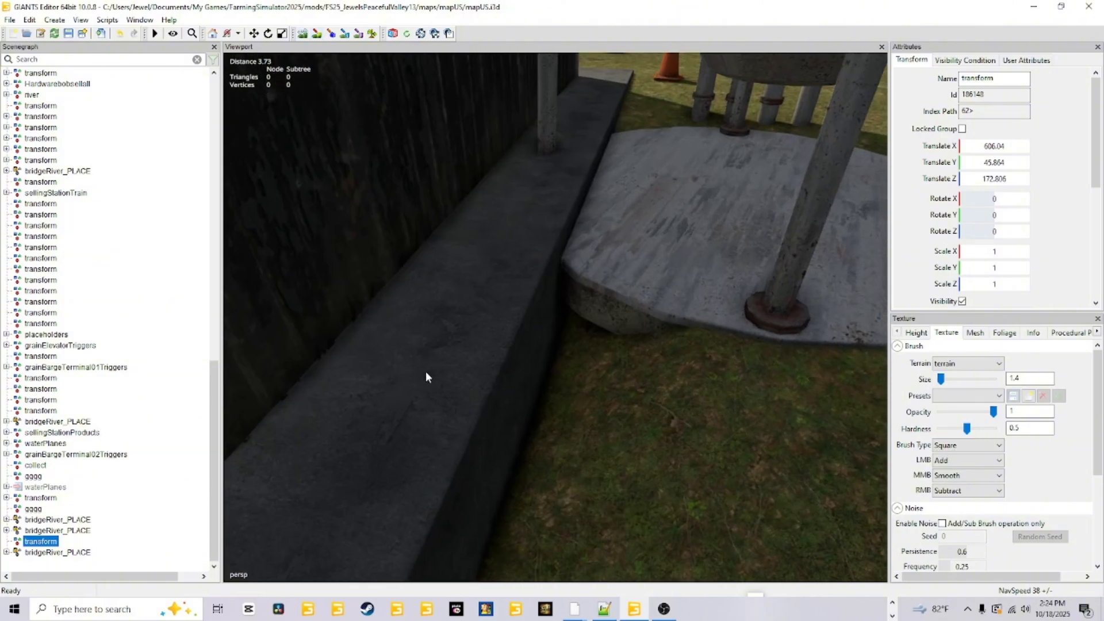
pyautogui.keyDown('alt'); pyautogui.moveTo(425, 370); pyautogui.dragTo(400, 286); pyautogui.keyUp('alt')
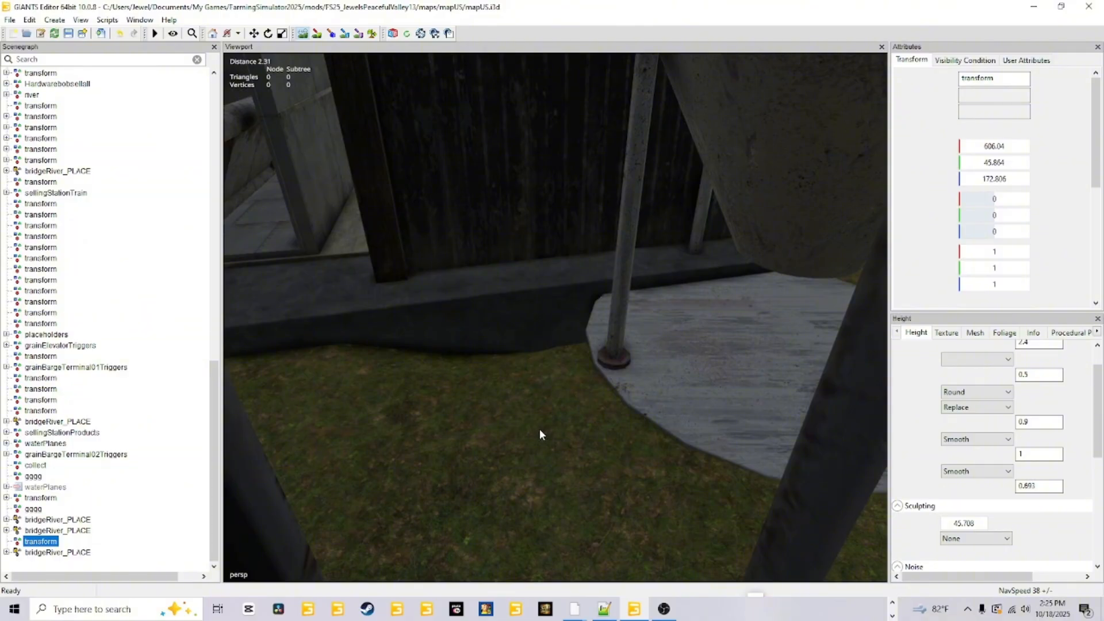
pyautogui.scroll(-3, 539, 428)
pyautogui.scroll(2, 539, 434)
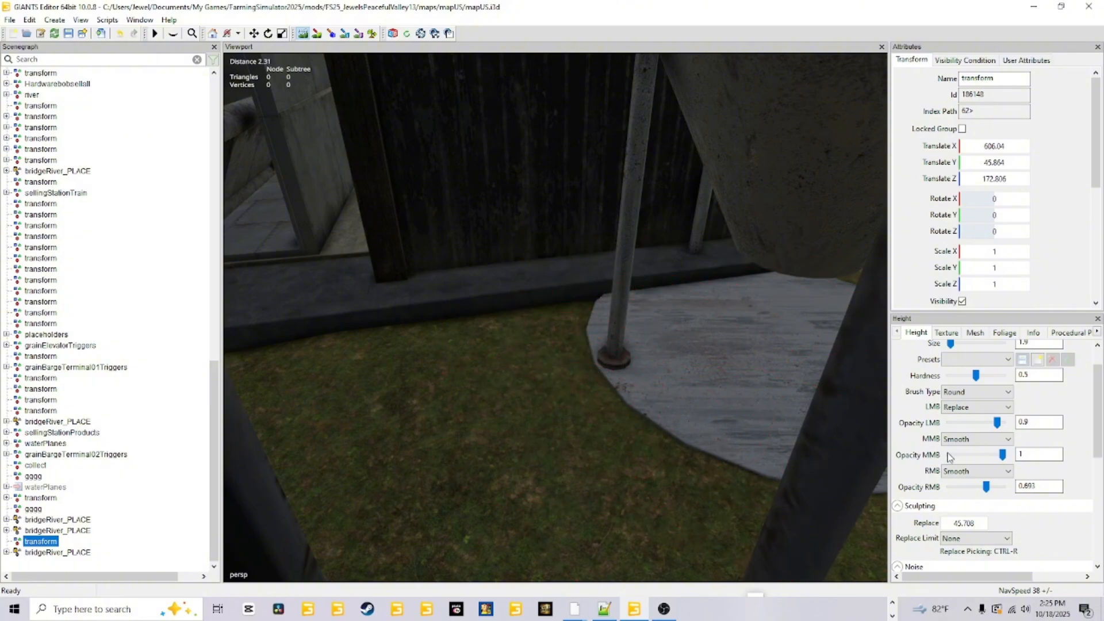
pyautogui.click(316, 32)
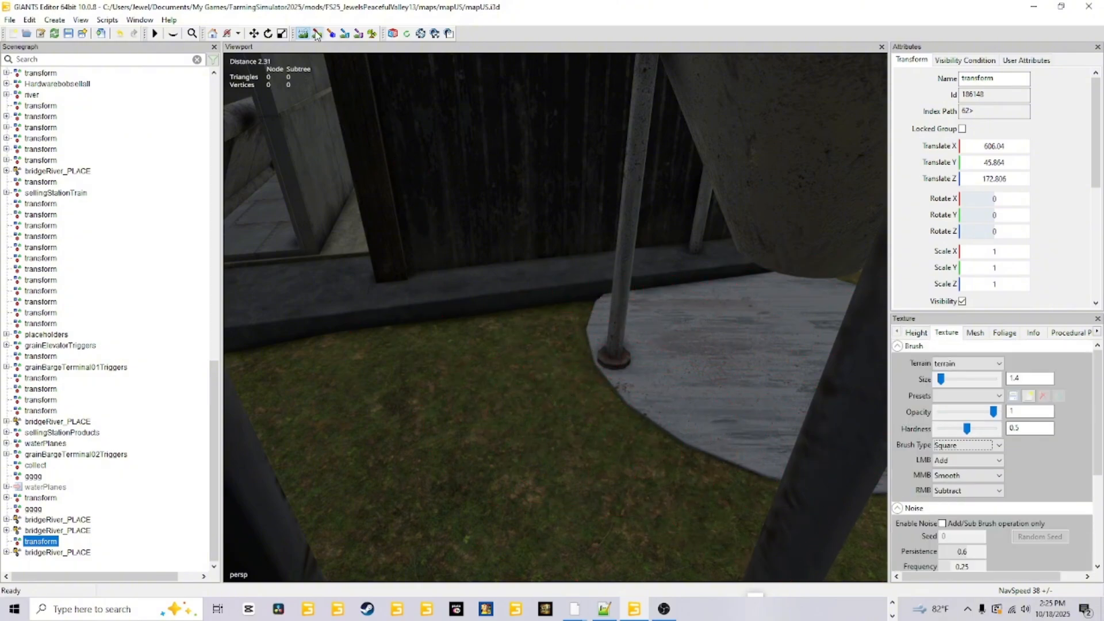
# Examine how the terrain meets the plank fence, the log ramp and the shore of the log pond.
pyautogui.moveTo(571, 473)
pyautogui.mouseDown(button='right')
pyautogui.moveTo(740, 457)
pyautogui.moveTo(659, 412)
pyautogui.moveTo(616, 445)
pyautogui.moveTo(508, 454)
pyautogui.moveTo(564, 442)
pyautogui.moveTo(460, 427)
pyautogui.moveTo(601, 435)
pyautogui.moveTo(614, 426)
pyautogui.moveTo(492, 430)
pyautogui.moveTo(674, 430)
pyautogui.moveTo(467, 437)
pyautogui.moveTo(705, 419)
pyautogui.moveTo(632, 373)
pyautogui.moveTo(558, 382)
pyautogui.moveTo(524, 408)
pyautogui.mouseUp(button='right')
pyautogui.moveTo(550, 468); pyautogui.dragTo(455, 380, button='right')
pyautogui.scroll(5, 484, 411)
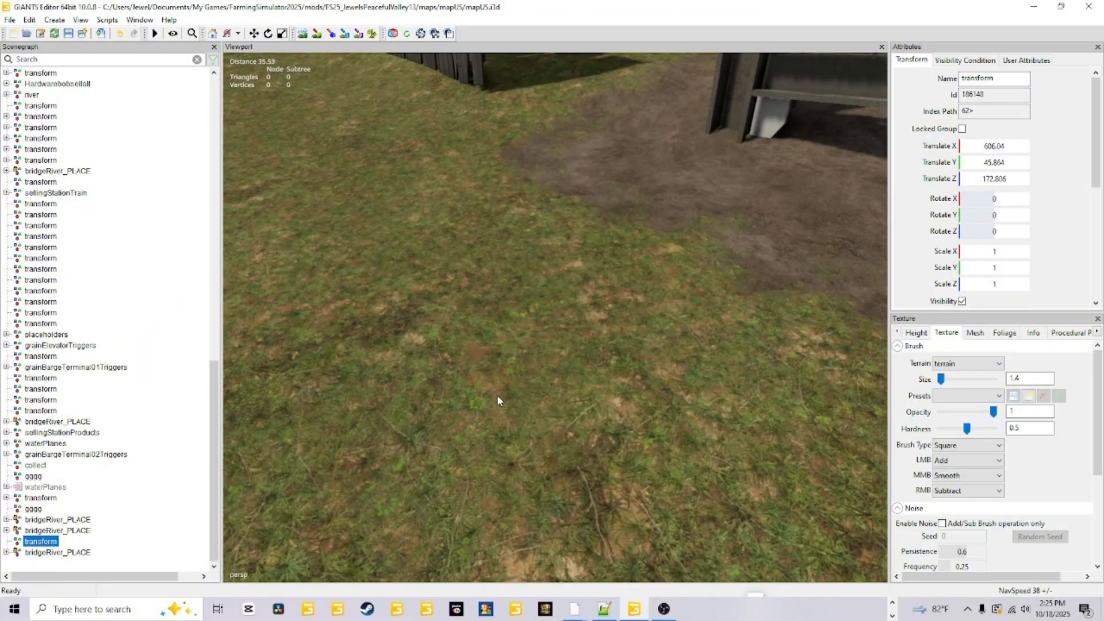
pyautogui.keyDown('alt'); pyautogui.moveTo(496, 395); pyautogui.dragTo(506, 322); pyautogui.keyUp('alt')
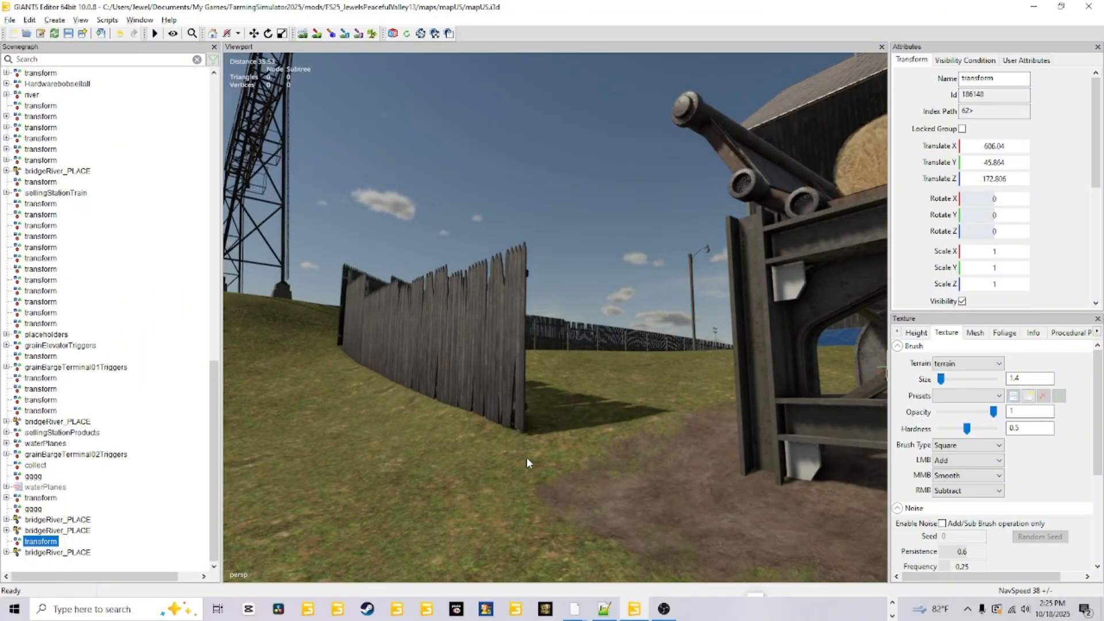
pyautogui.scroll(2, 529, 456)
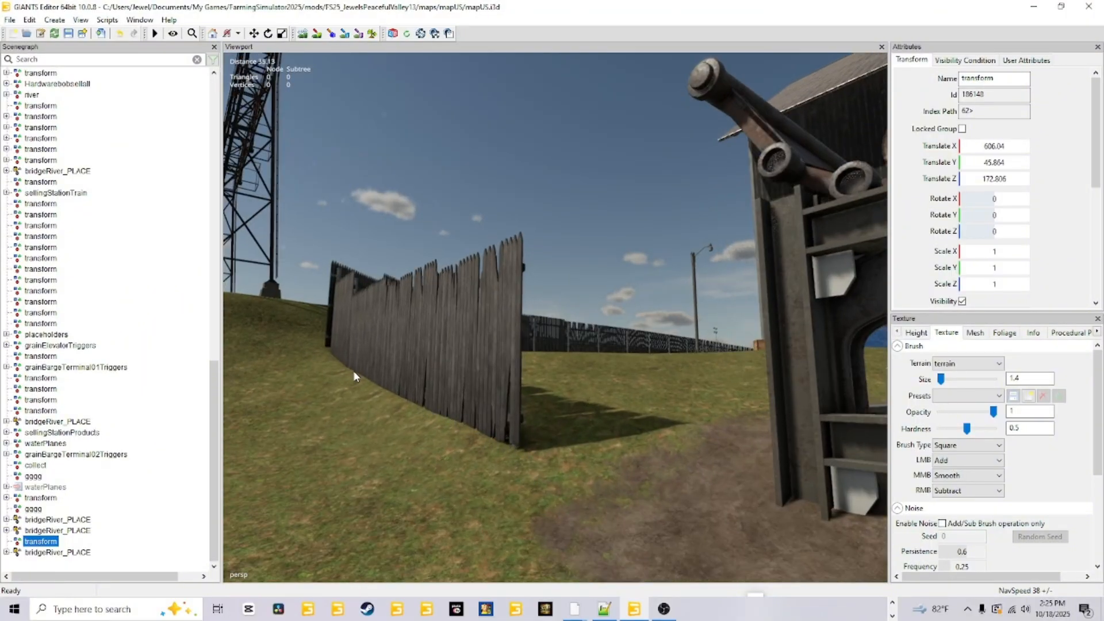
pyautogui.keyDown('alt'); pyautogui.moveTo(657, 454); pyautogui.dragTo(879, 488); pyautogui.keyUp('alt')
pyautogui.scroll(-2, 602, 338)
pyautogui.scroll(-4, 602, 338)
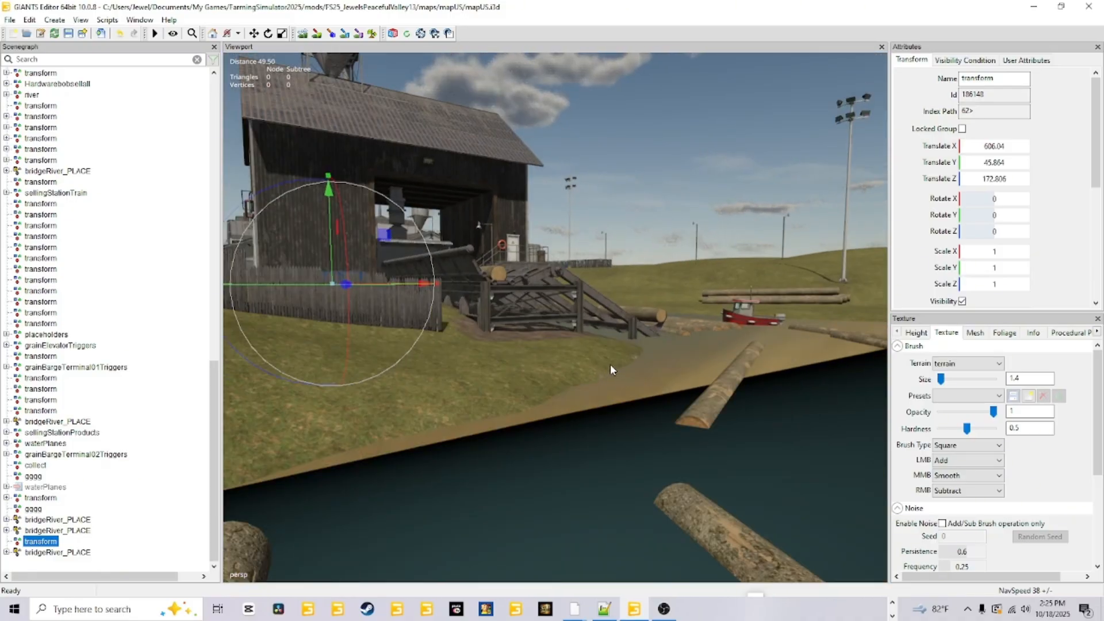
pyautogui.keyDown('alt'); pyautogui.moveTo(609, 364); pyautogui.dragTo(526, 374); pyautogui.keyUp('alt')
pyautogui.scroll(4, 595, 380)
pyautogui.scroll(-4, 509, 421)
pyautogui.scroll(-4, 607, 412)
pyautogui.scroll(2, 527, 374)
pyautogui.keyDown('alt'); pyautogui.moveTo(356, 387); pyautogui.dragTo(468, 450); pyautogui.keyUp('alt')
pyautogui.scroll(-3, 468, 449)
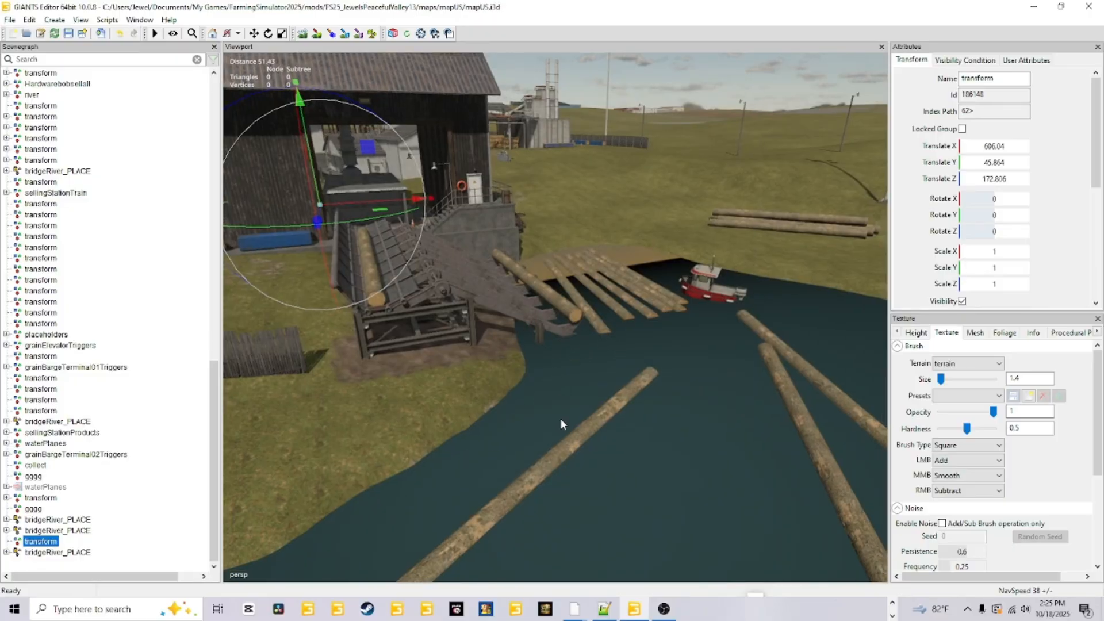
# Examine the pond bank around the railway trestle bridge and the base of the light pole.
pyautogui.keyDown('alt'); pyautogui.moveTo(561, 423); pyautogui.dragTo(444, 463); pyautogui.keyUp('alt')
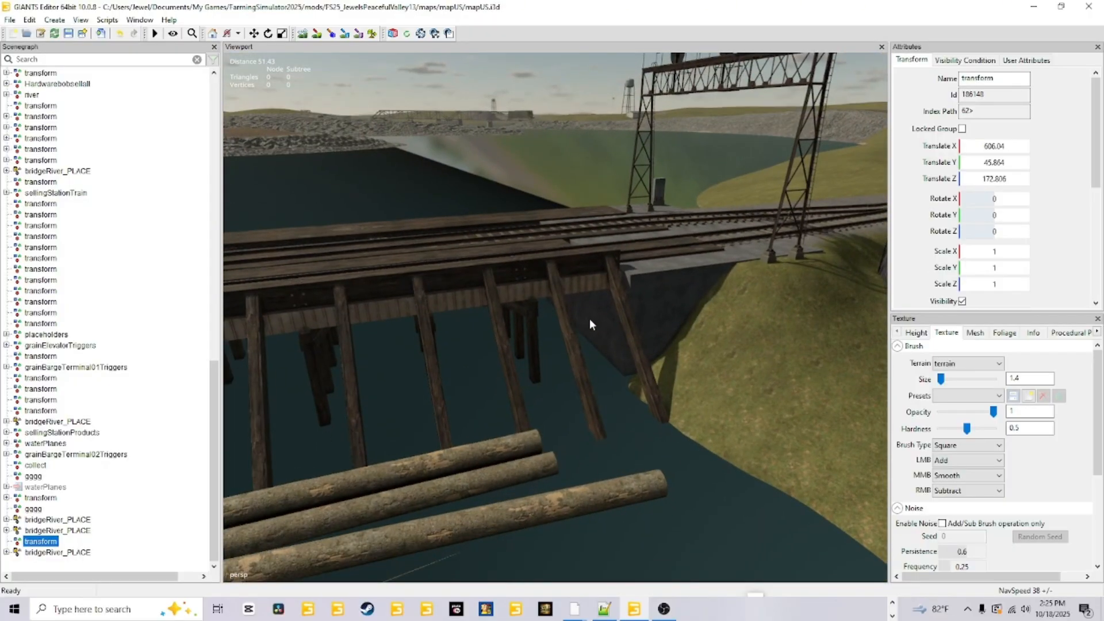
pyautogui.keyDown('alt'); pyautogui.moveTo(589, 325); pyautogui.dragTo(636, 292); pyautogui.keyUp('alt')
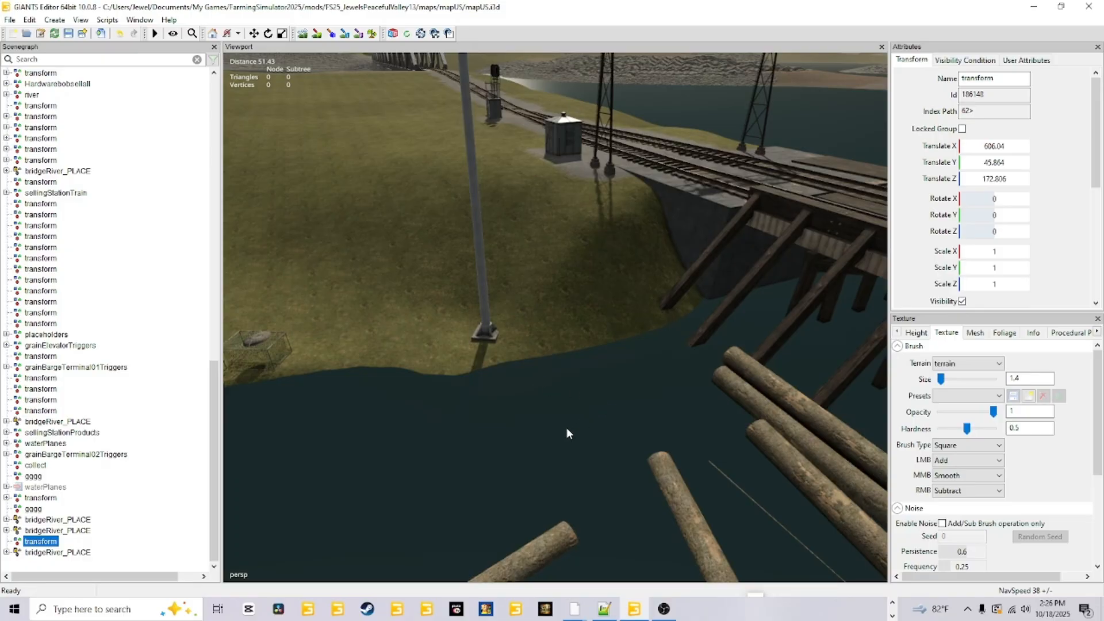
pyautogui.scroll(5, 566, 410)
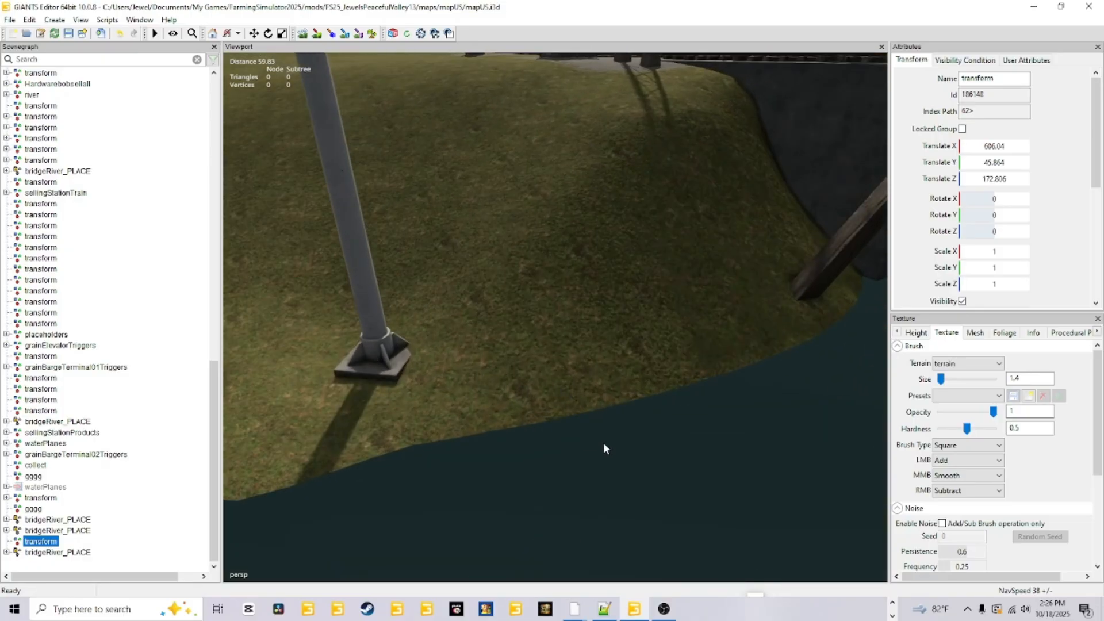
pyautogui.scroll(6, 602, 448)
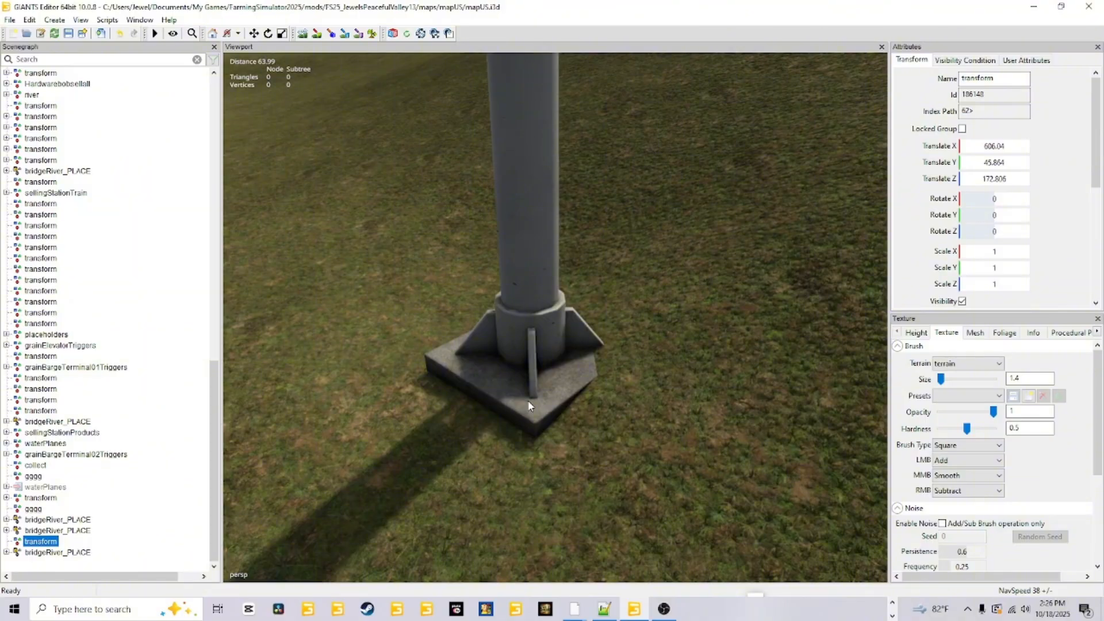
pyautogui.keyDown('alt'); pyautogui.moveTo(527, 400); pyautogui.dragTo(703, 347); pyautogui.keyUp('alt')
pyautogui.keyDown('alt'); pyautogui.moveTo(622, 370); pyautogui.dragTo(719, 378); pyautogui.keyUp('alt')
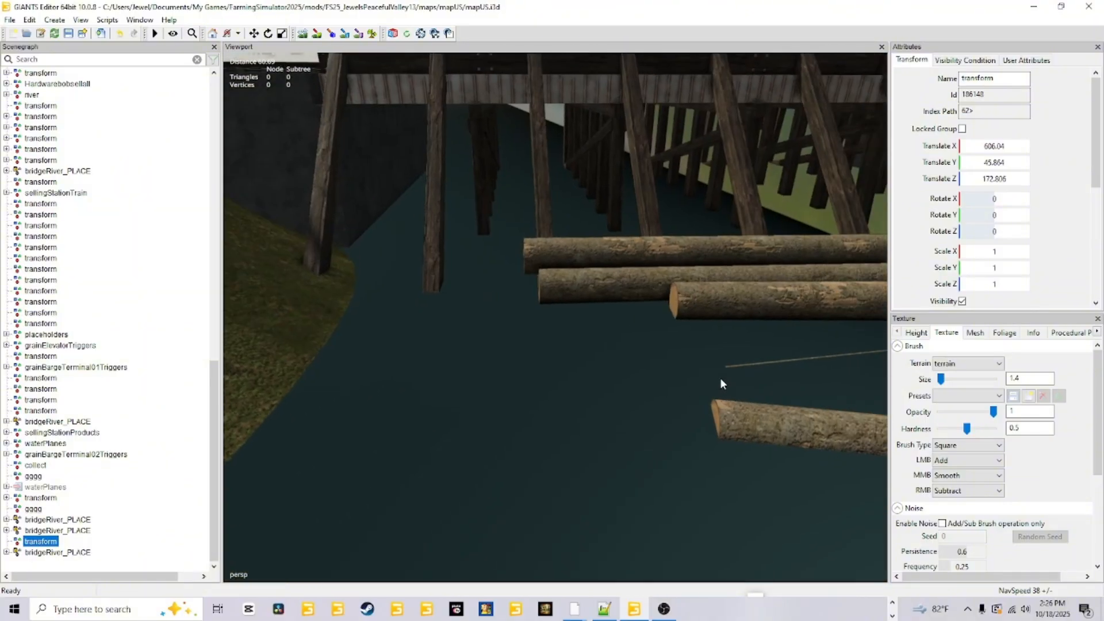
pyautogui.scroll(-6, 681, 275)
pyautogui.scroll(-8, 728, 258)
# Examine the placement of the floating life ring and the inflatable boat along the pond's grassy shoreline.
pyautogui.keyDown('alt'); pyautogui.moveTo(727, 257); pyautogui.dragTo(493, 378); pyautogui.keyUp('alt')
pyautogui.scroll(6, 524, 335)
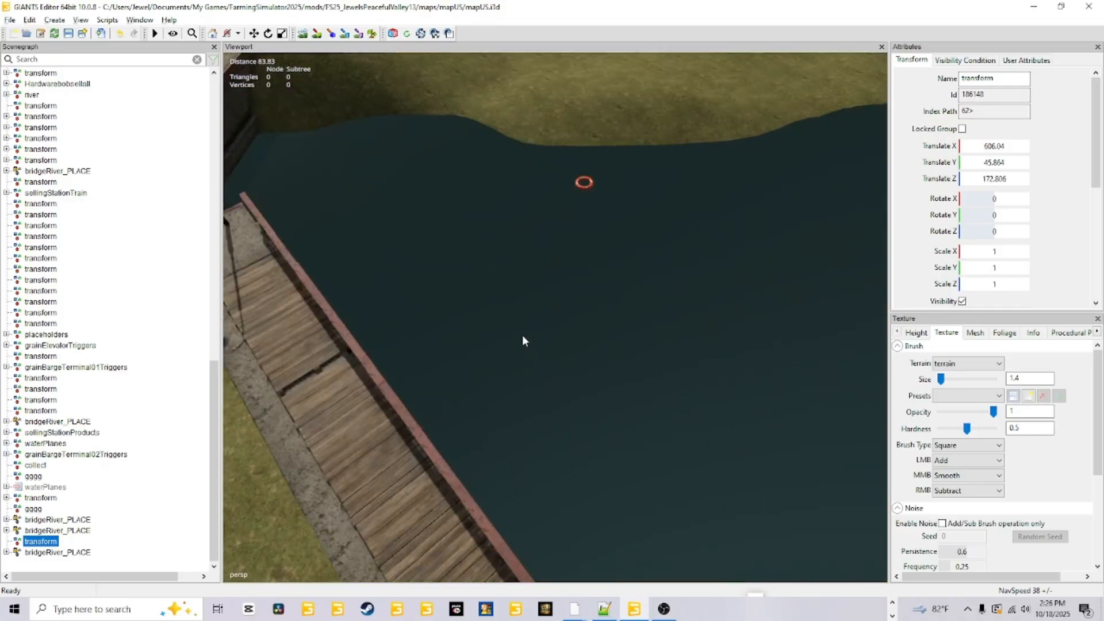
pyautogui.keyDown('alt'); pyautogui.moveTo(524, 336); pyautogui.dragTo(540, 309); pyautogui.keyUp('alt')
pyautogui.scroll(3, 528, 340)
pyautogui.scroll(6, 512, 347)
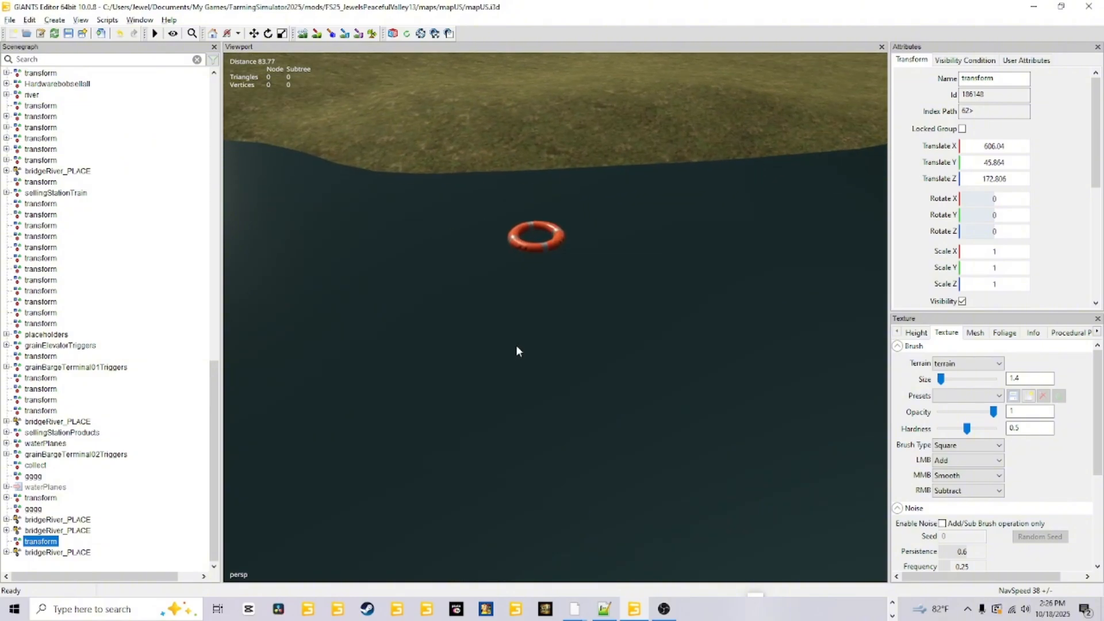
pyautogui.scroll(2, 512, 329)
pyautogui.keyDown('alt'); pyautogui.moveTo(512, 328); pyautogui.dragTo(441, 312); pyautogui.keyUp('alt')
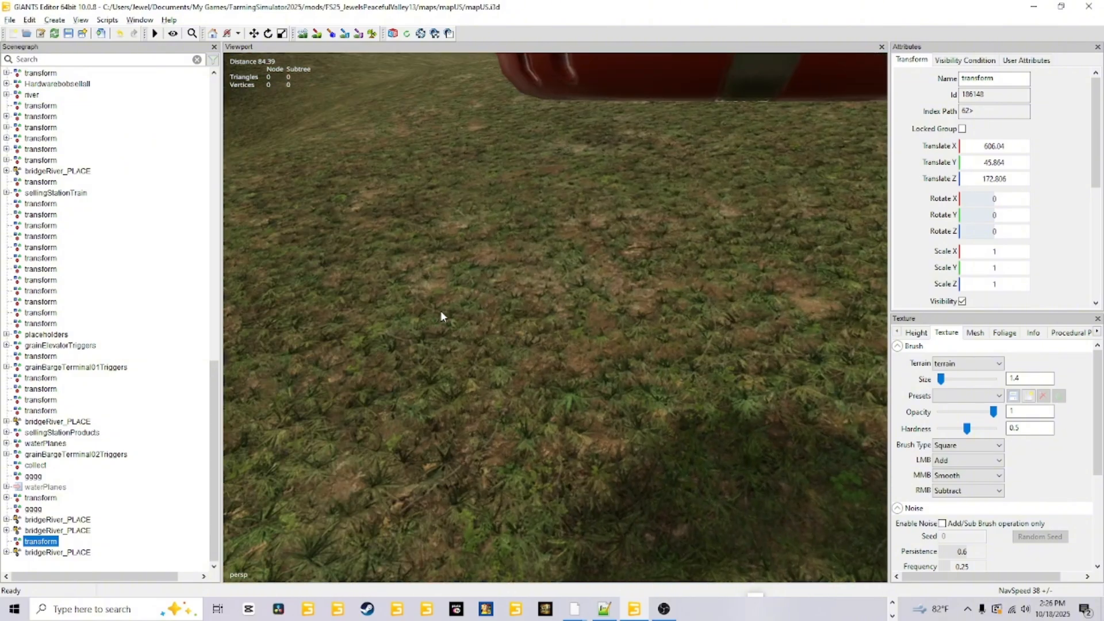
pyautogui.scroll(1, 516, 298)
pyautogui.scroll(-3, 513, 301)
pyautogui.keyDown('alt'); pyautogui.moveTo(512, 226); pyautogui.dragTo(693, 234); pyautogui.keyUp('alt')
pyautogui.scroll(-4, 693, 235)
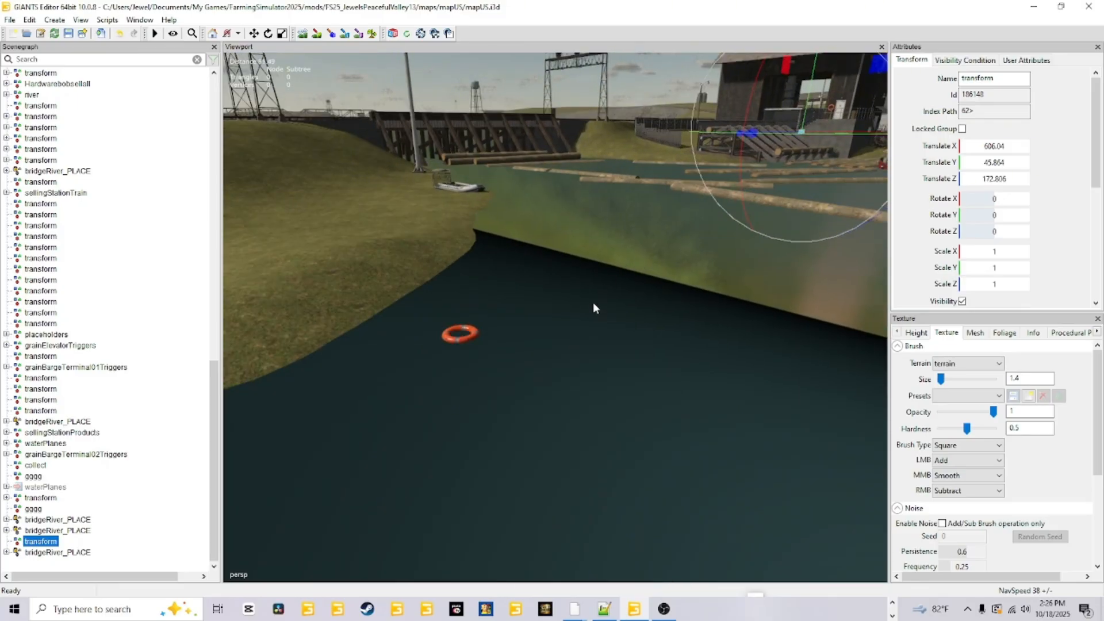
pyautogui.keyDown('alt'); pyautogui.moveTo(592, 302); pyautogui.dragTo(458, 361); pyautogui.keyUp('alt')
pyautogui.scroll(3, 454, 373)
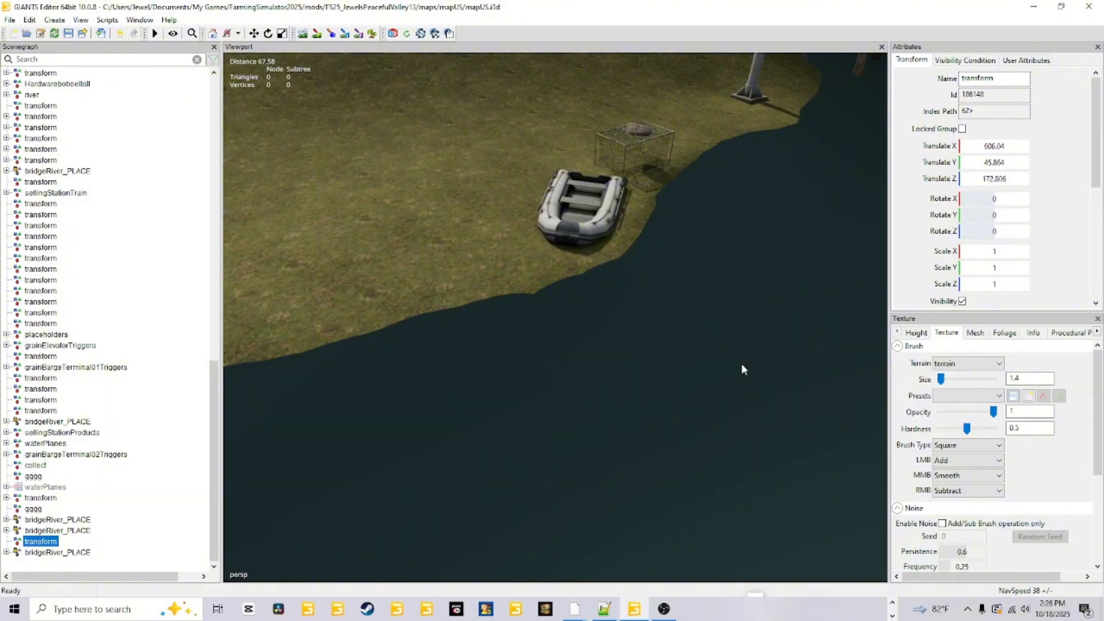
pyautogui.keyDown('alt'); pyautogui.moveTo(742, 368); pyautogui.dragTo(598, 58); pyautogui.keyUp('alt')
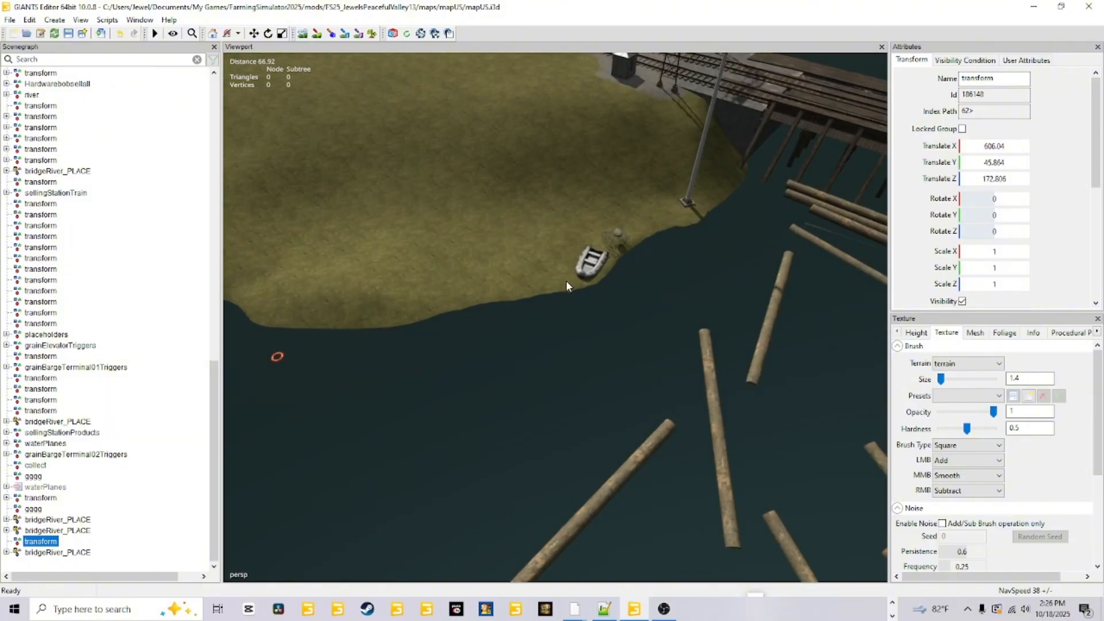
pyautogui.keyDown('alt'); pyautogui.moveTo(651, 221); pyautogui.dragTo(755, 373); pyautogui.keyUp('alt')
pyautogui.keyDown('alt'); pyautogui.moveTo(538, 347); pyautogui.dragTo(417, 377); pyautogui.keyUp('alt')
pyautogui.moveTo(430, 280)
pyautogui.keyDown('alt'); pyautogui.mouseDown()
pyautogui.moveTo(689, 308)
pyautogui.moveTo(641, 288)
pyautogui.moveTo(430, 280)
pyautogui.mouseUp(); pyautogui.keyUp('alt')
# Examine the terrain along the canal walls, the tunnel portal's stone stairs, the tunnel interior and the paving above.
pyautogui.keyDown('alt'); pyautogui.moveTo(680, 378); pyautogui.dragTo(558, 388); pyautogui.keyUp('alt')
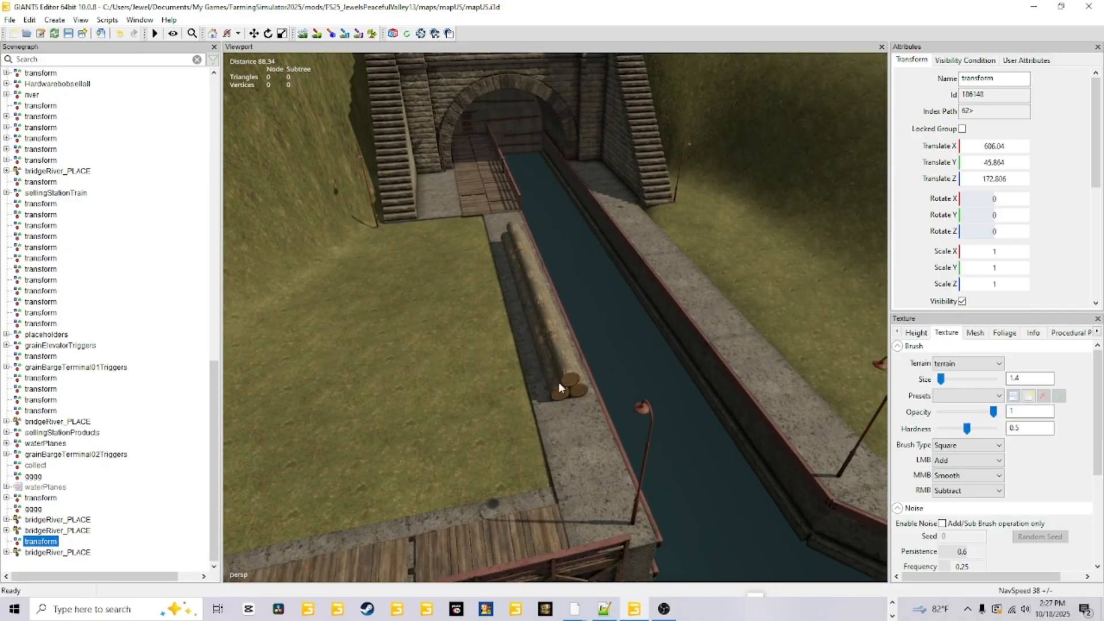
pyautogui.keyDown('alt'); pyautogui.moveTo(574, 201); pyautogui.dragTo(536, 444); pyautogui.keyUp('alt')
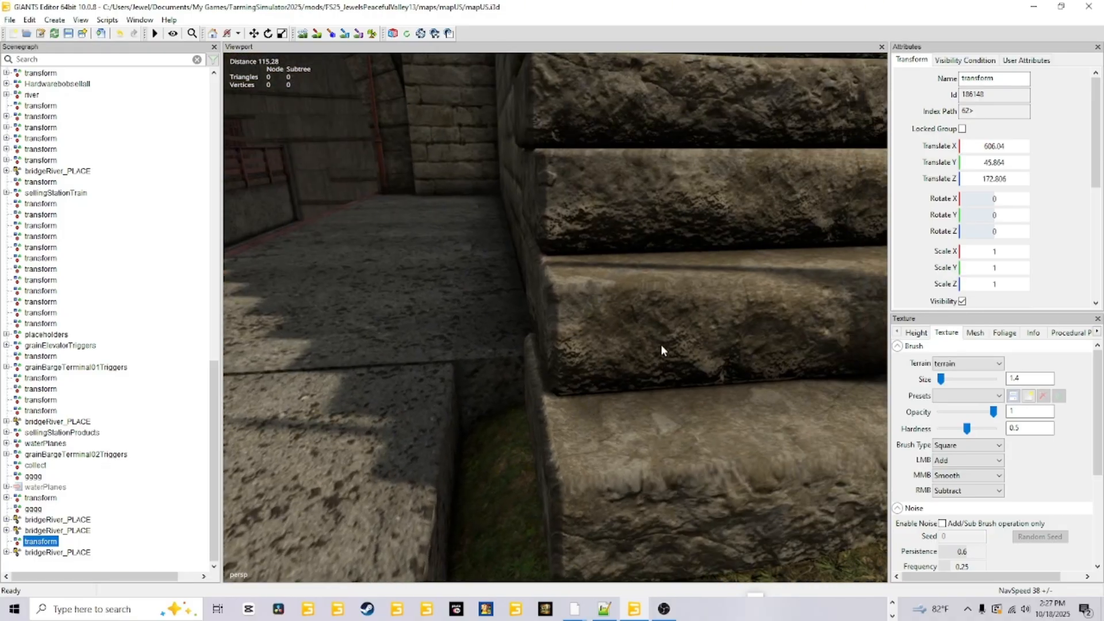
pyautogui.scroll(-5, 660, 344)
pyautogui.keyDown('alt'); pyautogui.moveTo(654, 340); pyautogui.dragTo(578, 346); pyautogui.keyUp('alt')
pyautogui.scroll(3, 611, 321)
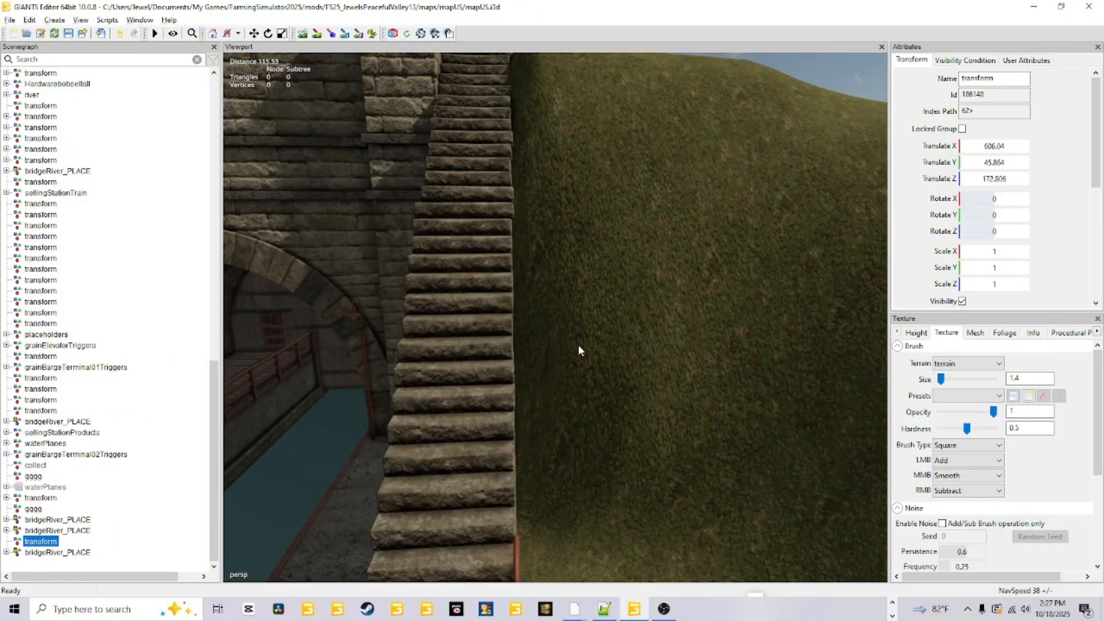
pyautogui.keyDown('alt'); pyautogui.moveTo(662, 278); pyautogui.dragTo(579, 274); pyautogui.keyUp('alt')
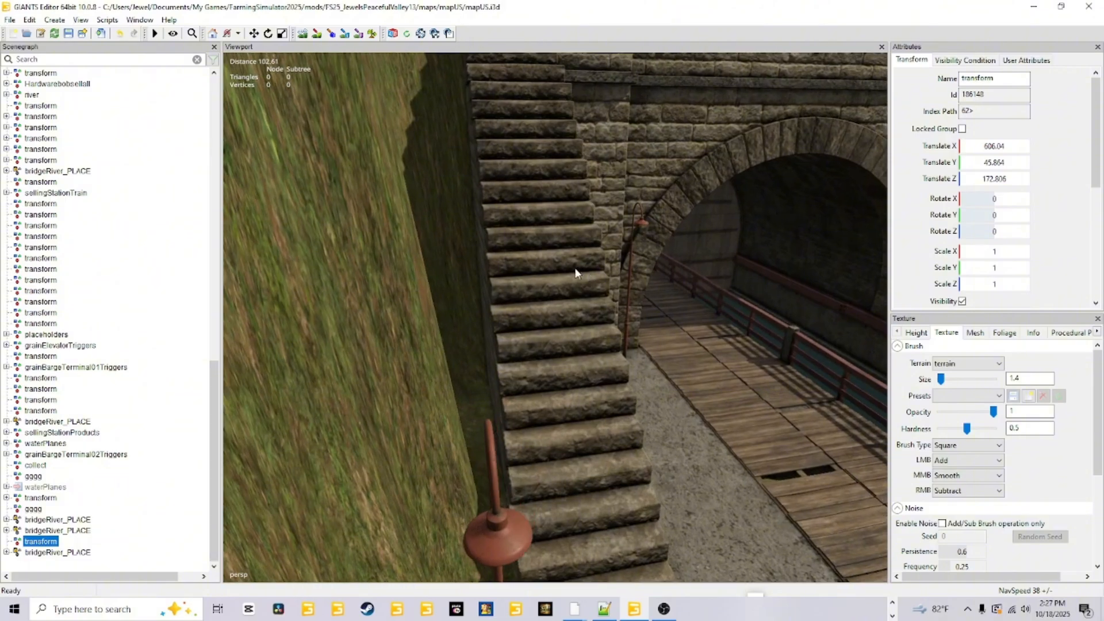
pyautogui.keyDown('alt'); pyautogui.moveTo(501, 299); pyautogui.dragTo(494, 179); pyautogui.keyUp('alt')
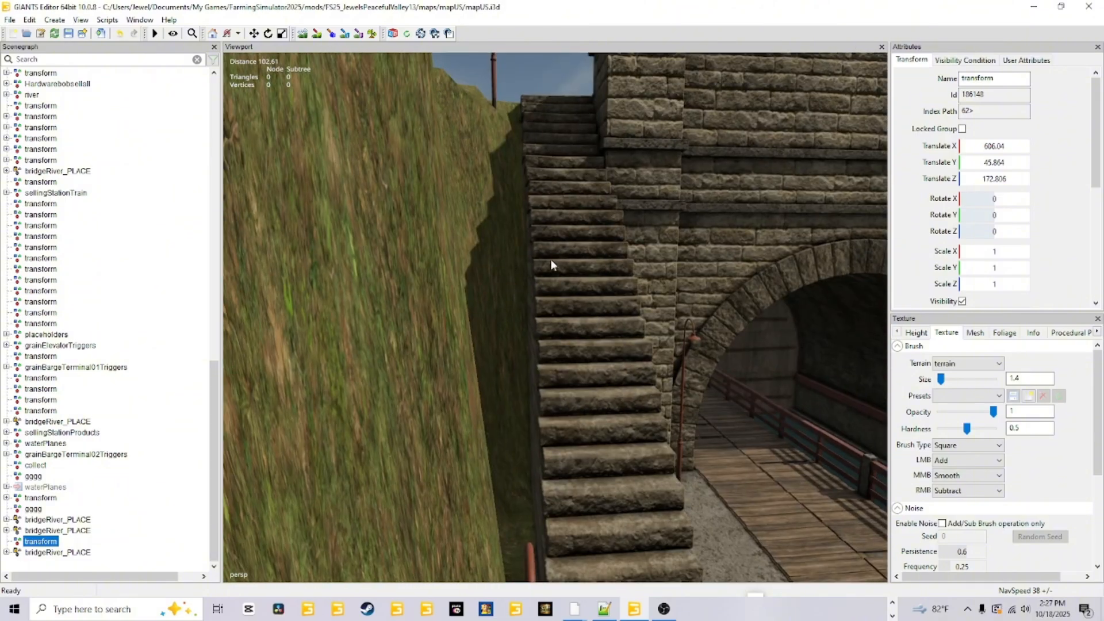
pyautogui.keyDown('alt'); pyautogui.moveTo(612, 427); pyautogui.dragTo(604, 265); pyautogui.keyUp('alt')
pyautogui.scroll(3, 604, 267)
pyautogui.keyDown('alt'); pyautogui.moveTo(462, 227); pyautogui.dragTo(434, 377); pyautogui.keyUp('alt')
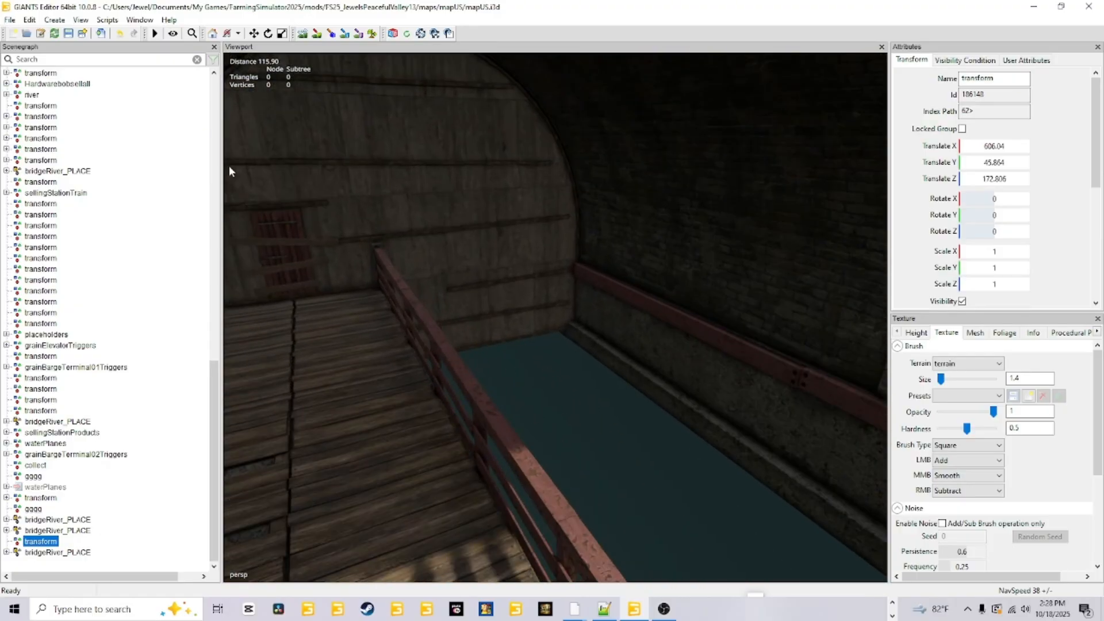
pyautogui.scroll(-10, 668, 431)
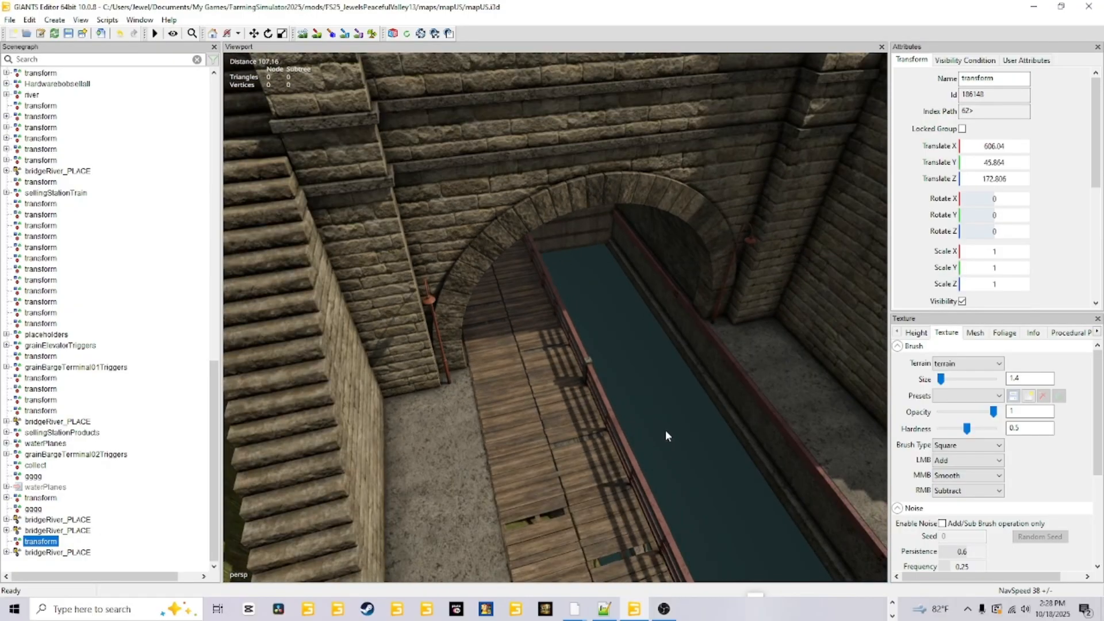
pyautogui.keyDown('alt'); pyautogui.moveTo(664, 430); pyautogui.dragTo(517, 508); pyautogui.keyUp('alt')
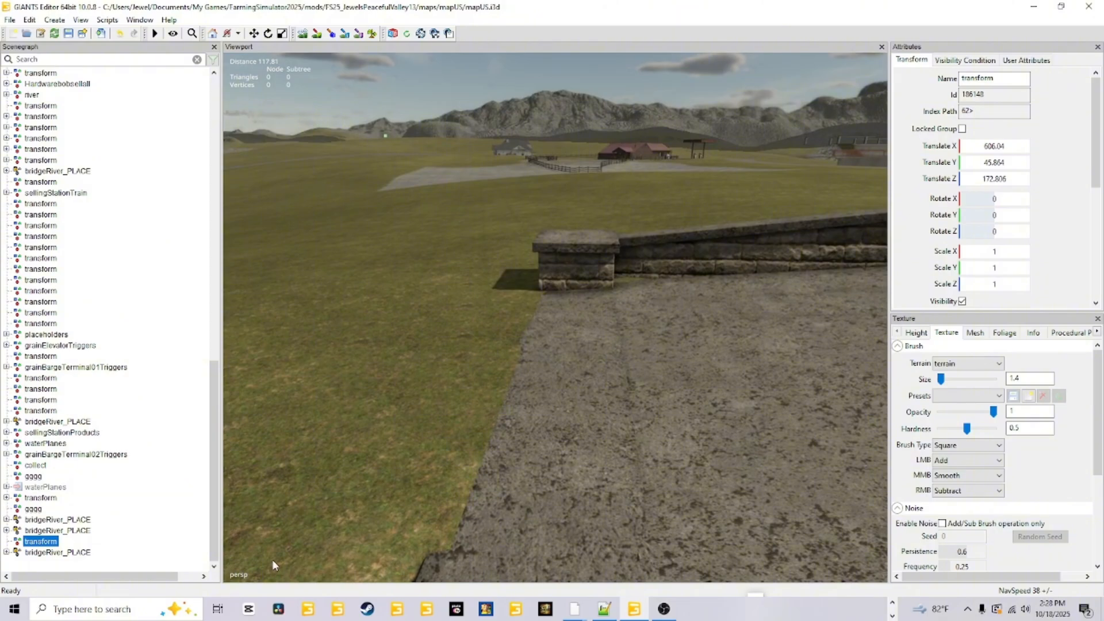
pyautogui.keyDown('alt'); pyautogui.moveTo(273, 565); pyautogui.dragTo(192, 357); pyautogui.keyUp('alt')
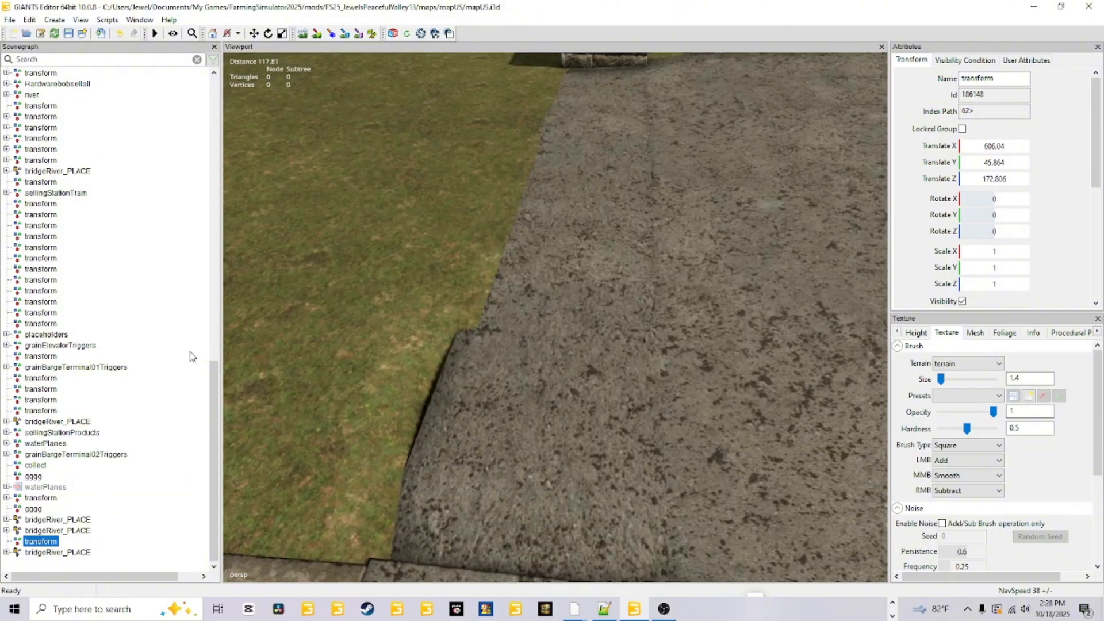
# Examine the paving above the canal tunnel, the wooden walkway inside it and the terrain around the stone portal.
pyautogui.scroll(-5, 544, 282)
pyautogui.keyDown('alt'); pyautogui.moveTo(544, 283); pyautogui.dragTo(622, 398); pyautogui.keyUp('alt')
pyautogui.scroll(5, 629, 360)
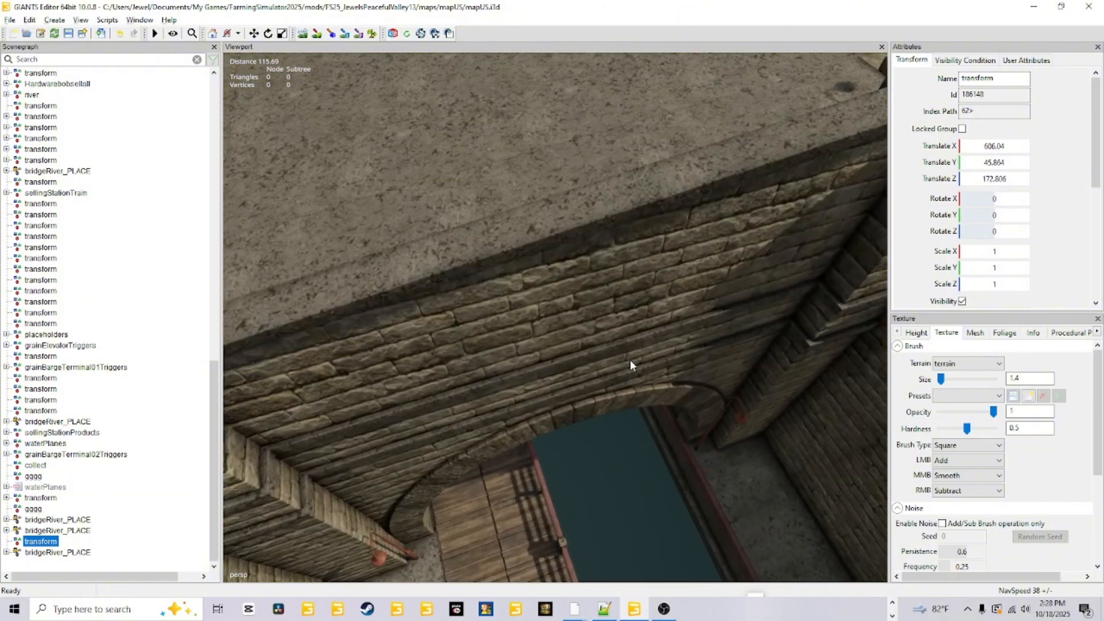
pyautogui.scroll(8, 608, 388)
pyautogui.keyDown('alt'); pyautogui.moveTo(630, 360); pyautogui.dragTo(484, 83); pyautogui.keyUp('alt')
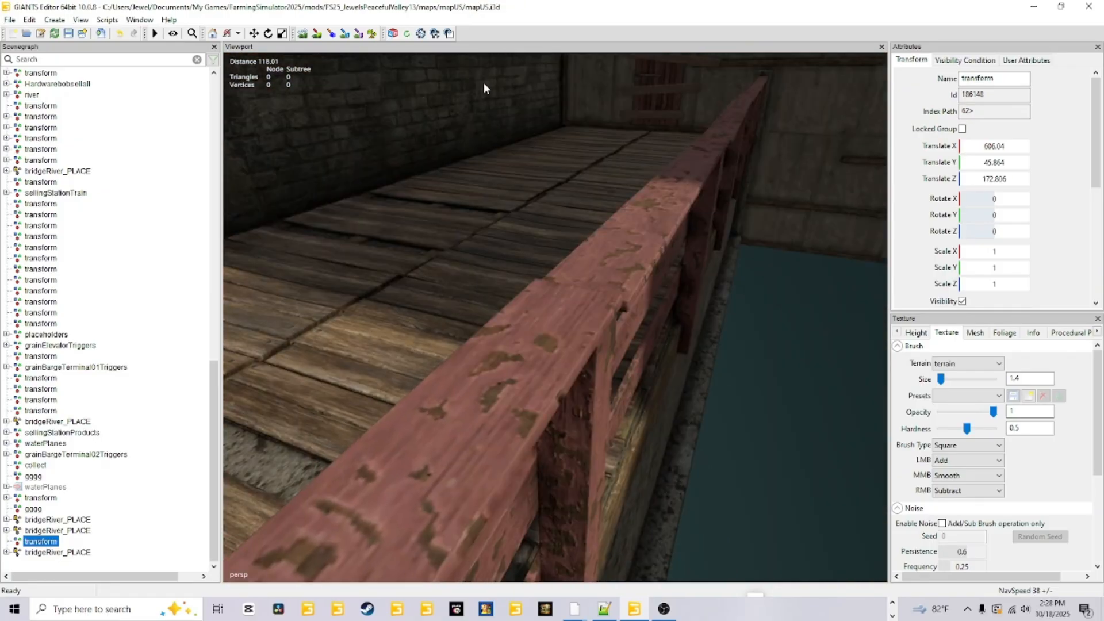
pyautogui.keyDown('alt'); pyautogui.moveTo(641, 275); pyautogui.dragTo(707, 308); pyautogui.keyUp('alt')
pyautogui.scroll(-8, 707, 309)
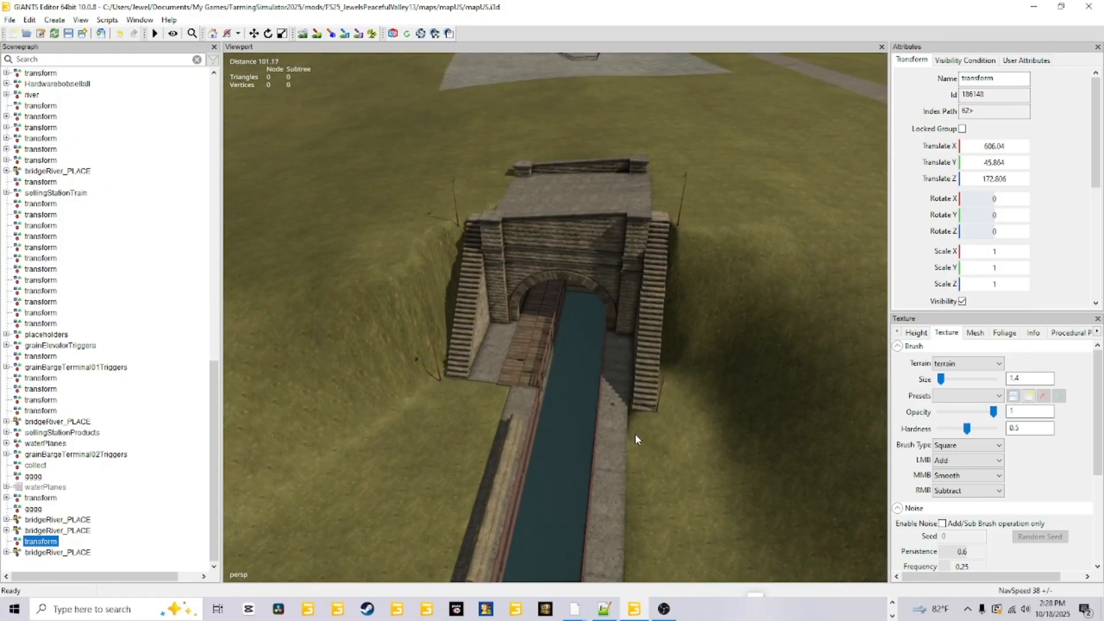
pyautogui.keyDown('alt'); pyautogui.moveTo(634, 433); pyautogui.dragTo(640, 341); pyautogui.keyUp('alt')
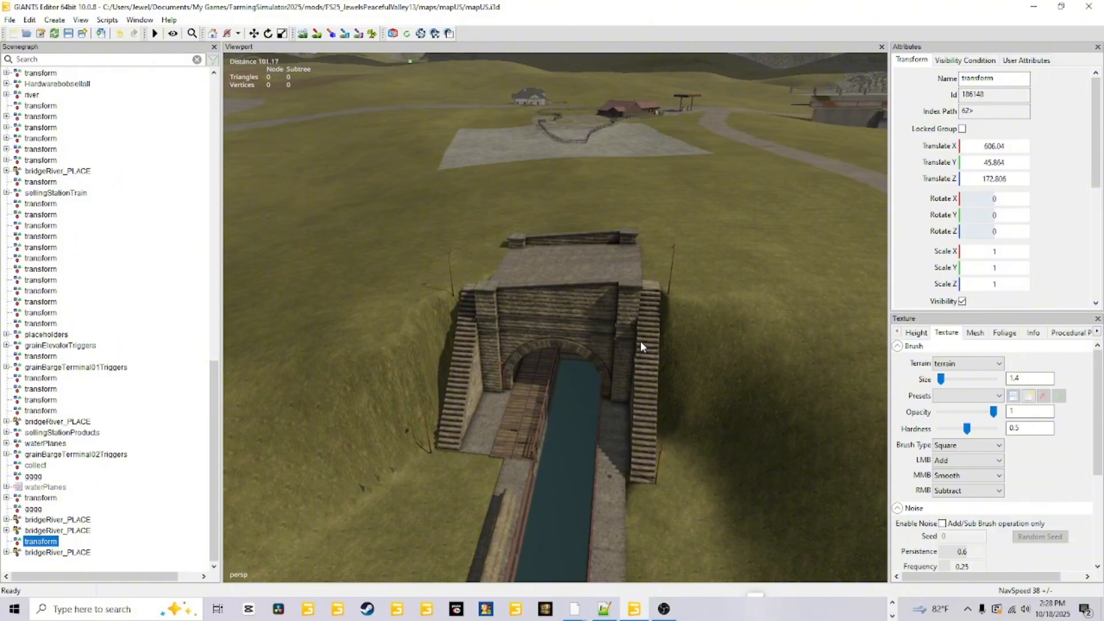
pyautogui.keyDown('alt'); pyautogui.moveTo(561, 376); pyautogui.dragTo(768, 374); pyautogui.keyUp('alt')
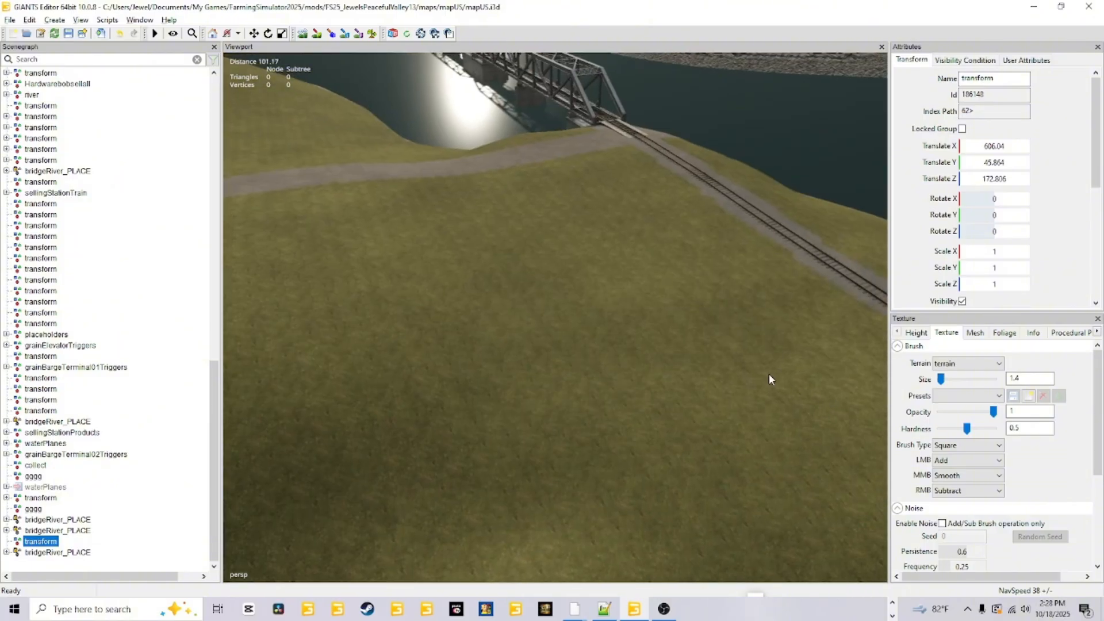
# Survey the sawmill, the log pond, the canal inlet and the surrounding roads and river bridges from above.
pyautogui.scroll(-5, 521, 422)
pyautogui.scroll(-3, 522, 422)
pyautogui.keyDown('alt'); pyautogui.moveTo(522, 422); pyautogui.dragTo(650, 296); pyautogui.keyUp('alt')
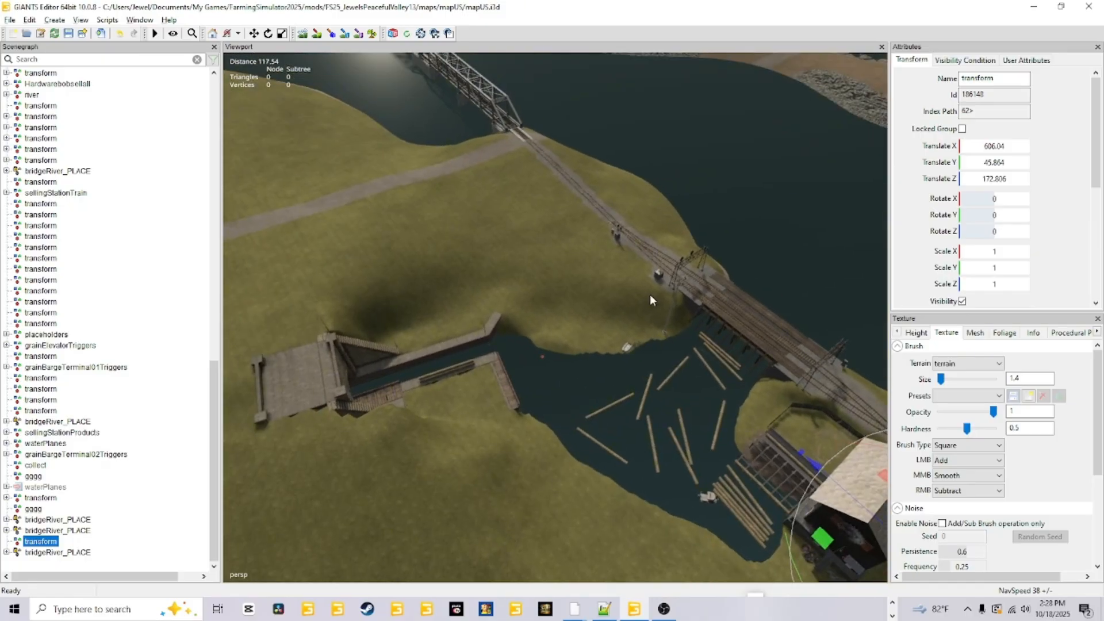
pyautogui.scroll(-8, 651, 296)
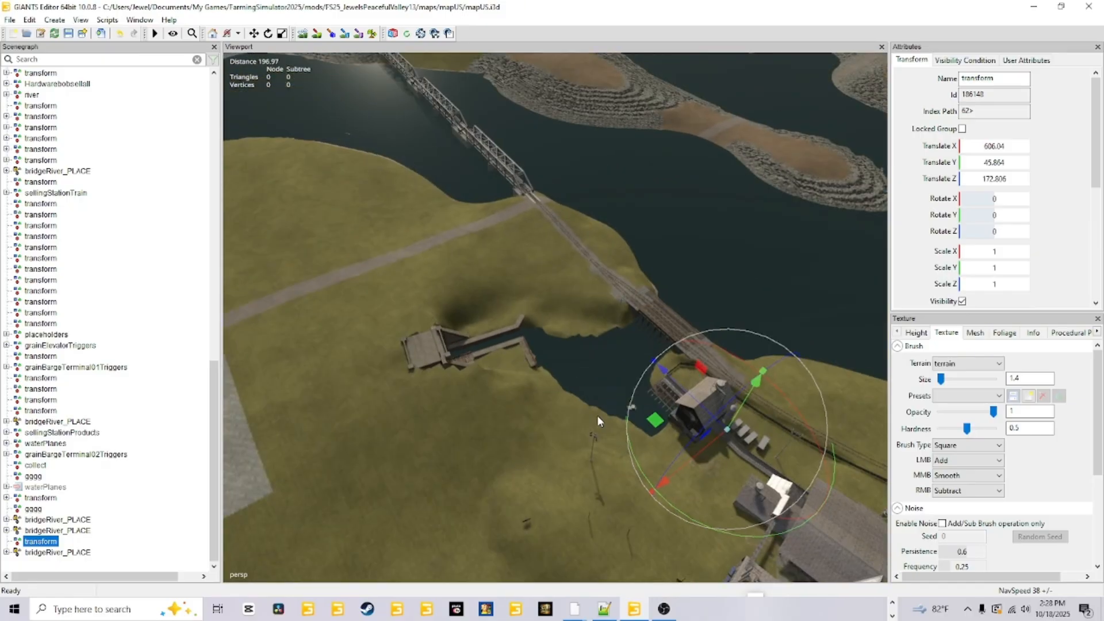
pyautogui.keyDown('alt'); pyautogui.moveTo(598, 416); pyautogui.dragTo(598, 405); pyautogui.keyUp('alt')
pyautogui.scroll(-4, 598, 404)
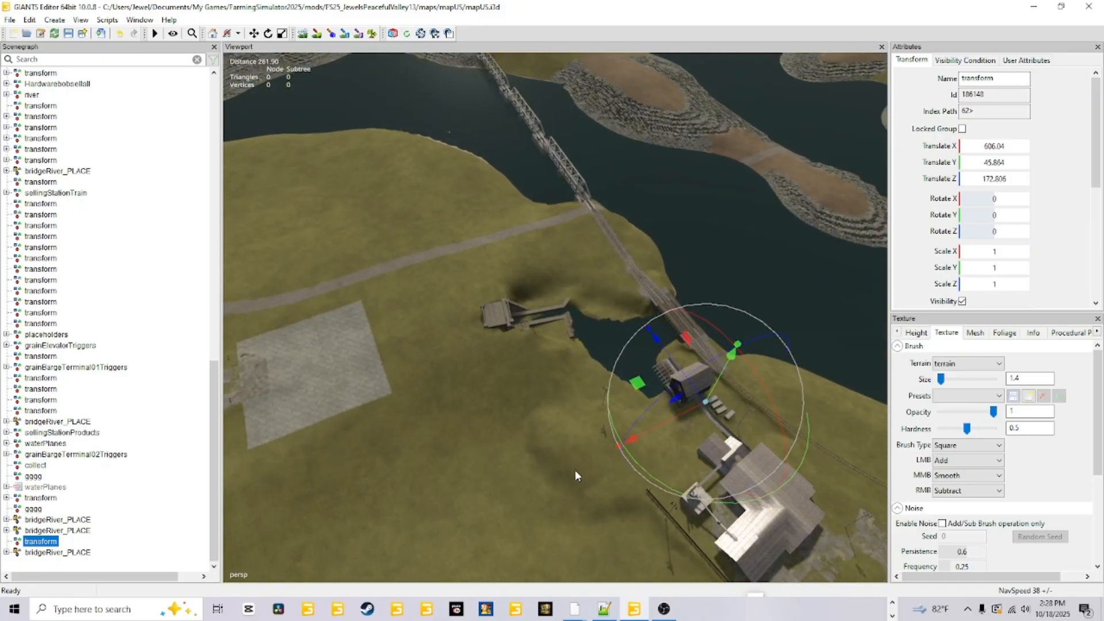
pyautogui.keyDown('alt'); pyautogui.moveTo(574, 471); pyautogui.dragTo(725, 444); pyautogui.keyUp('alt')
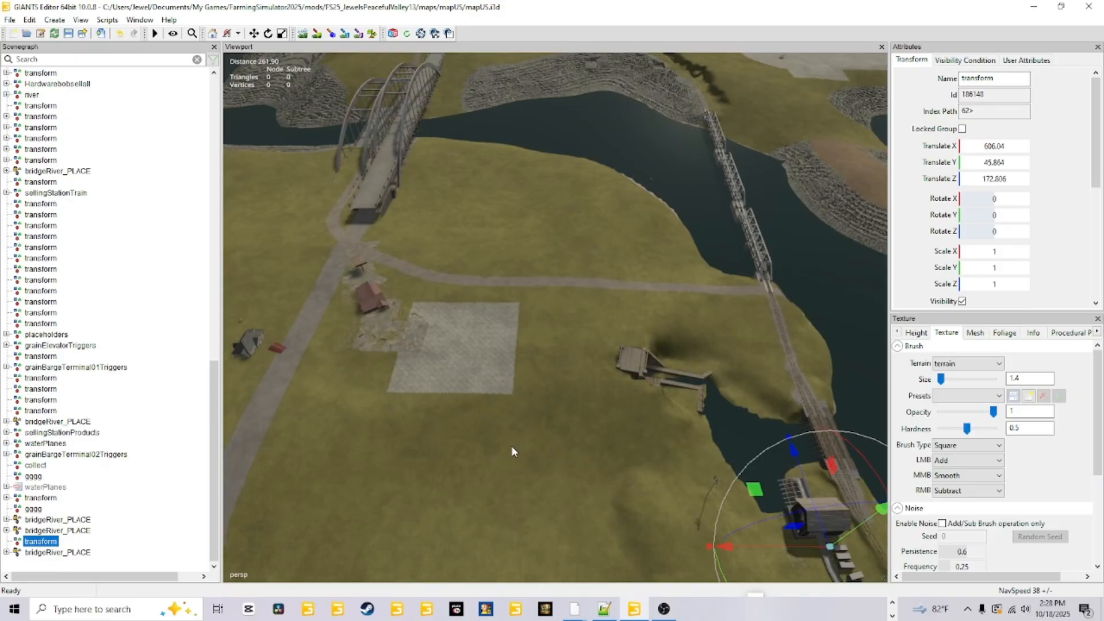
pyautogui.keyDown('alt'); pyautogui.moveTo(547, 432); pyautogui.dragTo(608, 449); pyautogui.keyUp('alt')
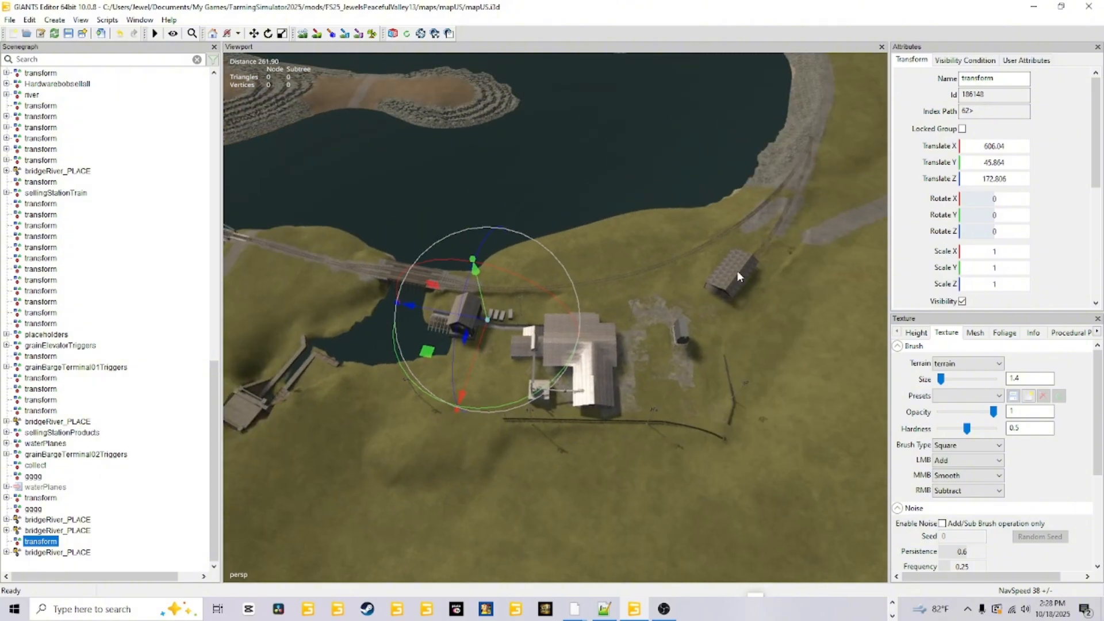
pyautogui.keyDown('alt'); pyautogui.moveTo(593, 405); pyautogui.dragTo(487, 364); pyautogui.keyUp('alt')
pyautogui.keyDown('alt'); pyautogui.moveTo(487, 363); pyautogui.dragTo(563, 33, button='right'); pyautogui.keyUp('alt')
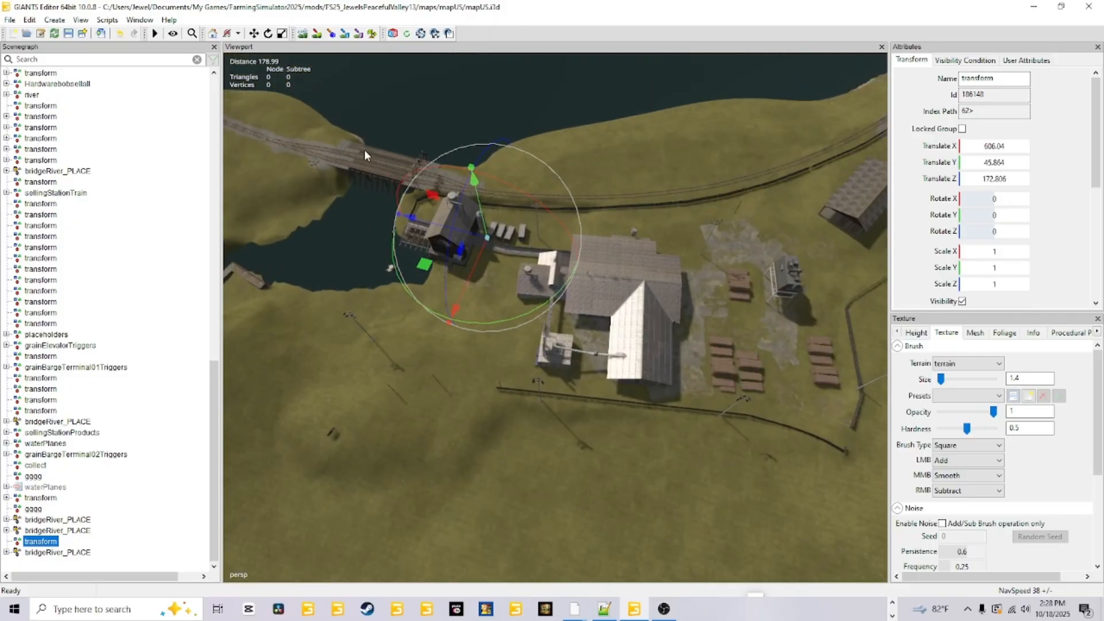
# Examine the sawmill yard's log stacks, the paved patches and the floor beneath the open storage hall.
pyautogui.keyDown('alt'); pyautogui.moveTo(384, 397); pyautogui.dragTo(514, 379); pyautogui.keyUp('alt')
pyautogui.scroll(2, 529, 354)
pyautogui.scroll(4, 529, 354)
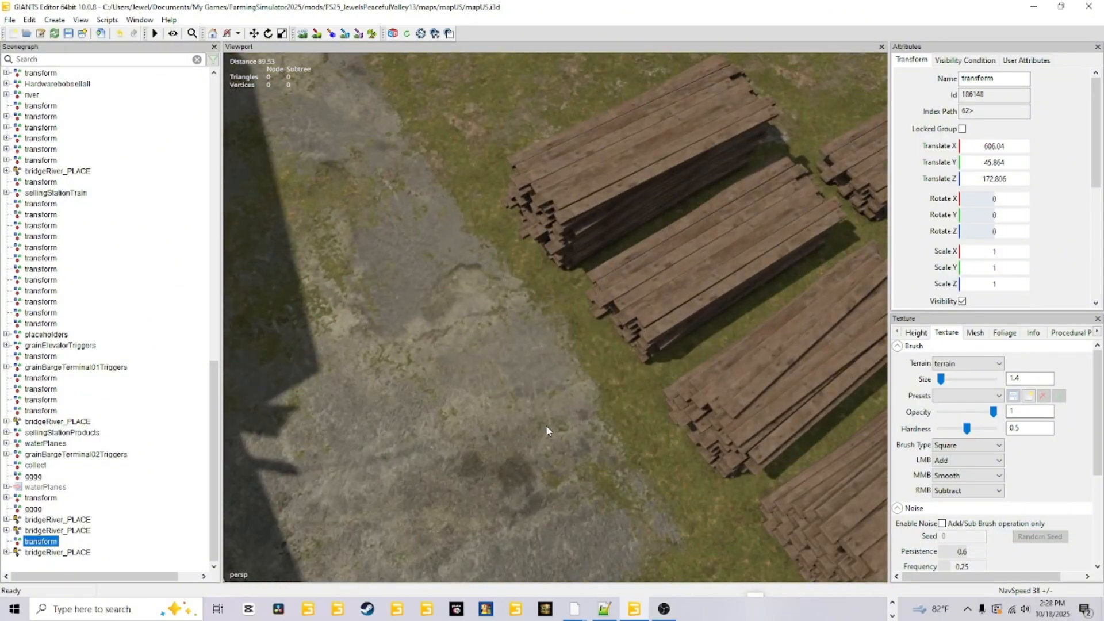
pyautogui.keyDown('alt'); pyautogui.moveTo(547, 430); pyautogui.dragTo(601, 438); pyautogui.keyUp('alt')
pyautogui.keyDown('alt'); pyautogui.moveTo(789, 385); pyautogui.dragTo(521, 553); pyautogui.keyUp('alt')
pyautogui.scroll(4, 527, 474)
pyautogui.scroll(7, 585, 409)
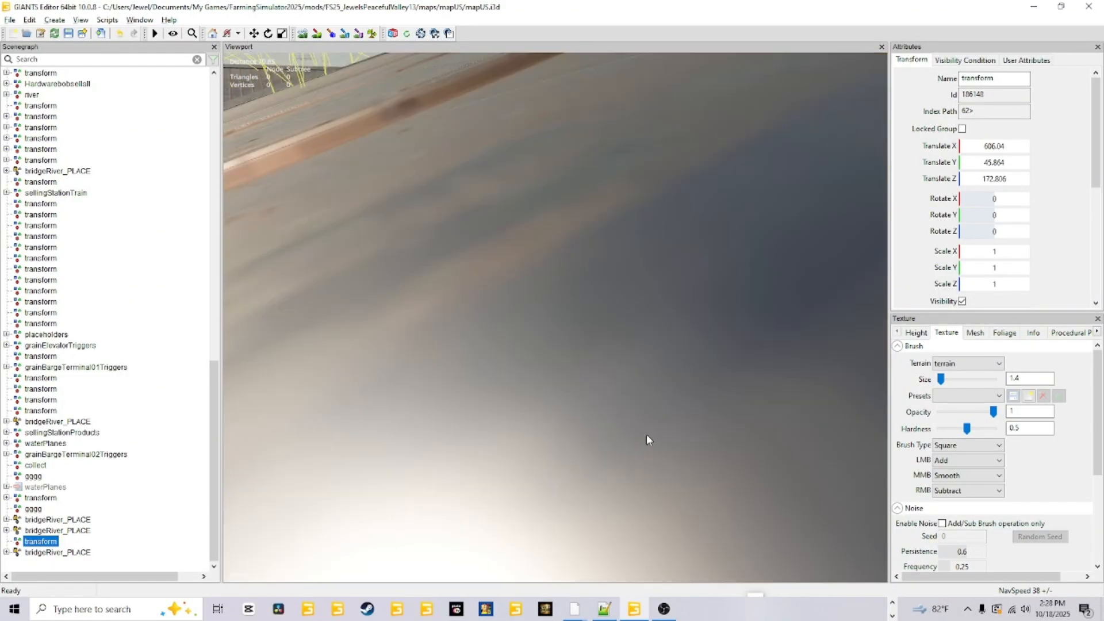
pyautogui.scroll(-7, 693, 450)
pyautogui.keyDown('alt'); pyautogui.moveTo(693, 450); pyautogui.dragTo(581, 201); pyautogui.keyUp('alt')
pyautogui.scroll(4, 696, 415)
pyautogui.scroll(3, 563, 409)
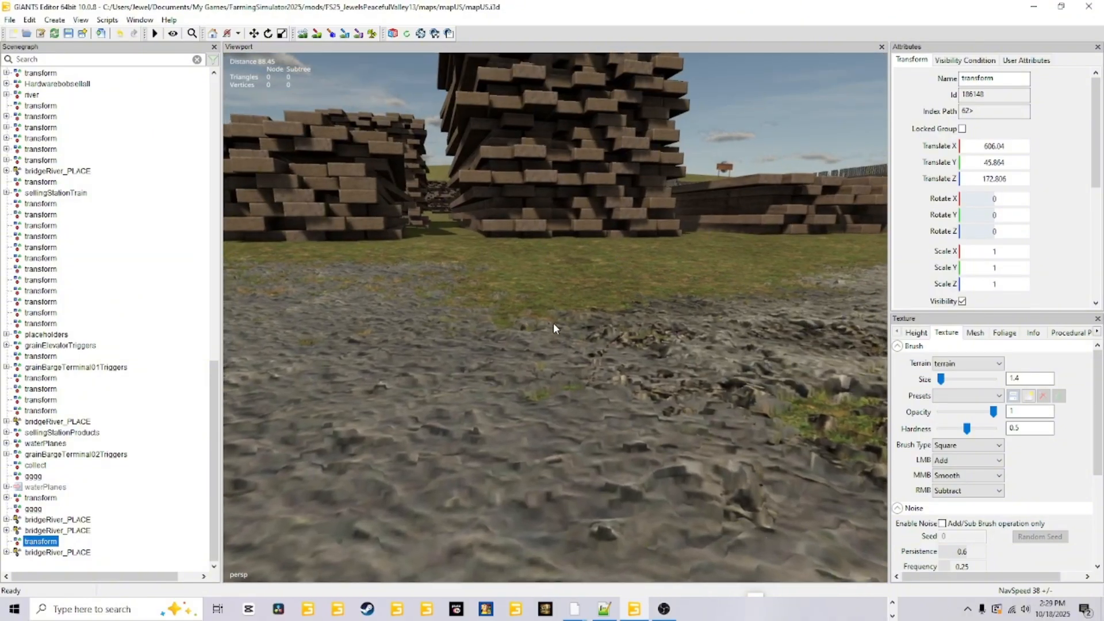
# Examine how the lumber stacks, the raised silo's steel legs and the traffic cones meet the yard's ground.
pyautogui.keyDown('alt'); pyautogui.moveTo(553, 327); pyautogui.dragTo(345, 270); pyautogui.keyUp('alt')
pyautogui.scroll(3, 361, 293)
pyautogui.scroll(3, 380, 325)
pyautogui.scroll(3, 525, 366)
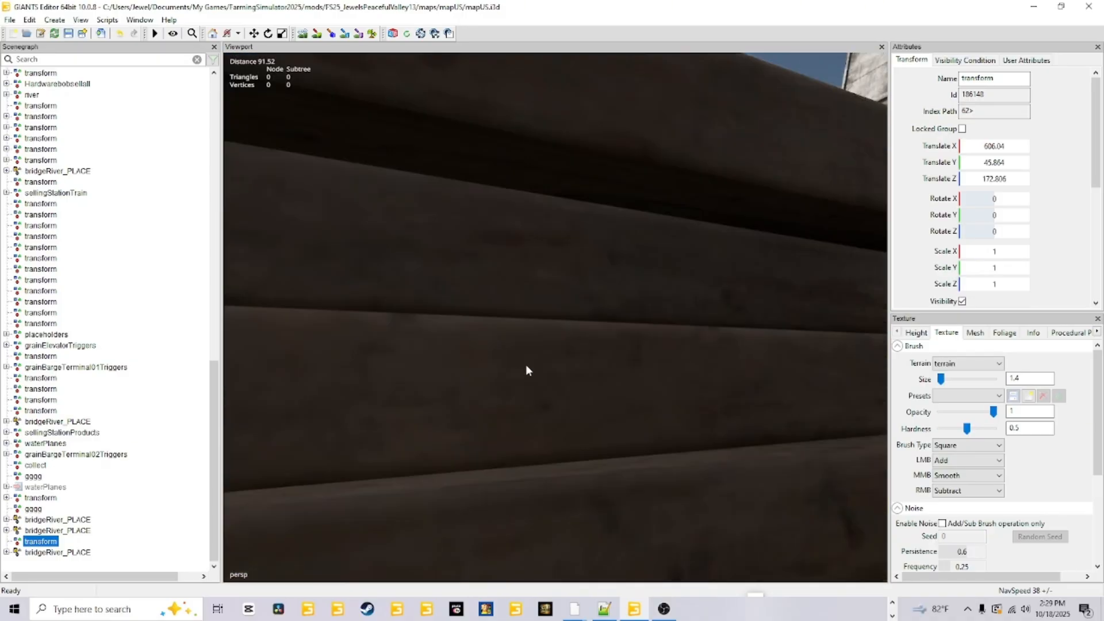
pyautogui.scroll(-4, 548, 458)
pyautogui.keyDown('alt'); pyautogui.moveTo(526, 366); pyautogui.dragTo(683, 457); pyautogui.keyUp('alt')
pyautogui.scroll(4, 582, 439)
pyautogui.scroll(4, 625, 444)
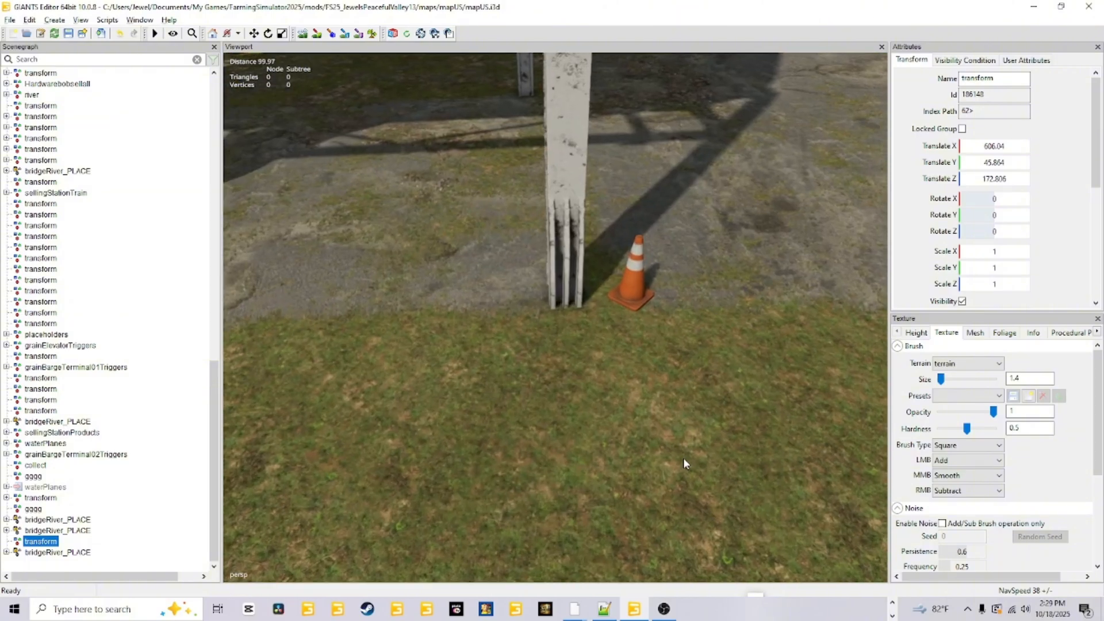
pyautogui.scroll(3, 682, 457)
pyautogui.keyDown('alt'); pyautogui.moveTo(595, 330); pyautogui.dragTo(561, 315); pyautogui.keyUp('alt')
pyautogui.scroll(3, 578, 364)
pyautogui.scroll(-3, 560, 317)
pyautogui.scroll(3, 560, 317)
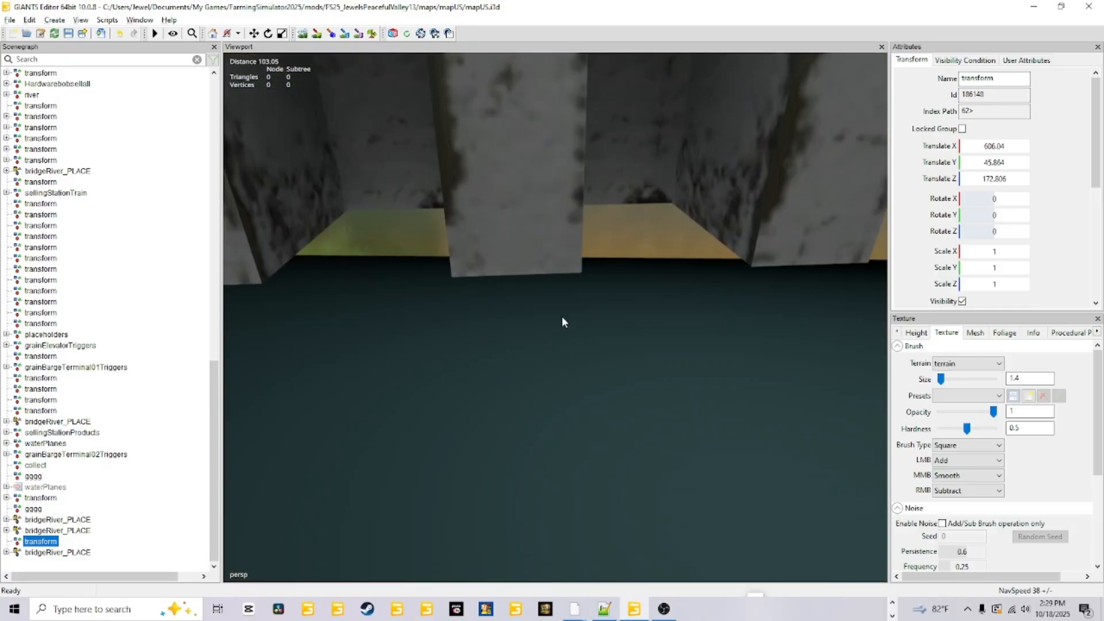
pyautogui.scroll(-3, 560, 317)
pyautogui.keyDown('alt'); pyautogui.moveTo(560, 316); pyautogui.dragTo(464, 325); pyautogui.keyUp('alt')
pyautogui.scroll(-3, 407, 289)
pyautogui.keyDown('alt'); pyautogui.moveTo(458, 325); pyautogui.dragTo(244, 311); pyautogui.keyUp('alt')
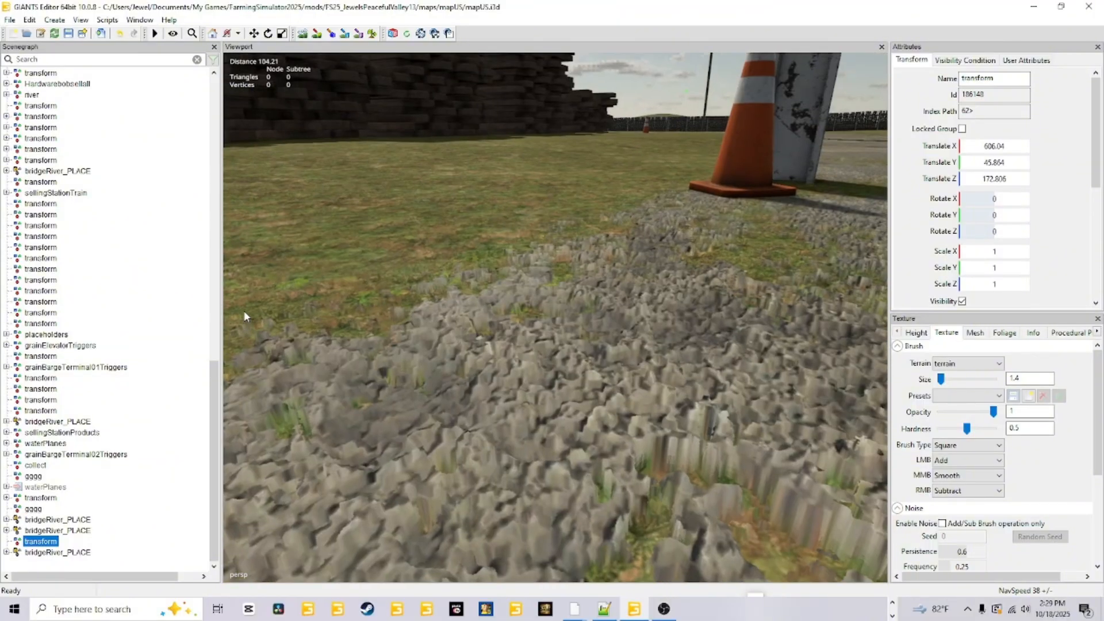
# Examine the open-sided railway loading shed and the grass and dirt ground around it.
pyautogui.scroll(-5, 690, 247)
pyautogui.scroll(-2, 684, 285)
pyautogui.keyDown('alt'); pyautogui.moveTo(684, 285); pyautogui.dragTo(771, 189); pyautogui.keyUp('alt')
pyautogui.scroll(5, 663, 327)
pyautogui.scroll(-3, 660, 324)
pyautogui.keyDown('alt'); pyautogui.moveTo(660, 322); pyautogui.dragTo(767, 230); pyautogui.keyUp('alt')
pyautogui.scroll(-3, 629, 267)
pyautogui.scroll(4, 662, 310)
pyautogui.keyDown('alt'); pyautogui.moveTo(662, 308); pyautogui.dragTo(811, 270); pyautogui.keyUp('alt')
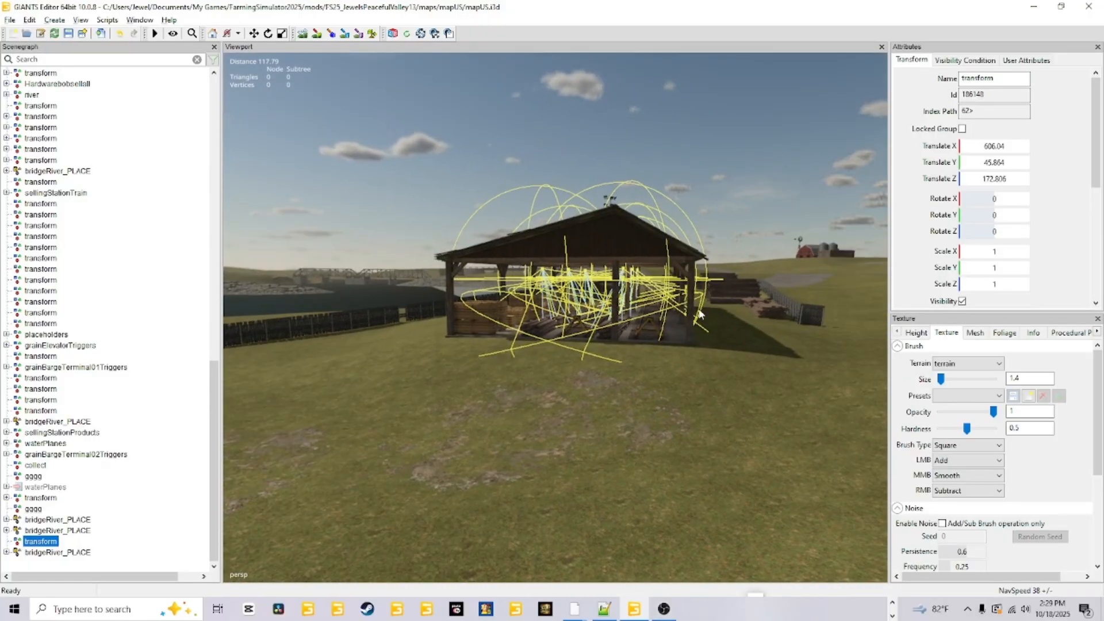
pyautogui.scroll(4, 655, 319)
pyautogui.keyDown('alt'); pyautogui.moveTo(656, 319); pyautogui.dragTo(816, 302); pyautogui.keyUp('alt')
pyautogui.keyDown('alt'); pyautogui.moveTo(585, 359); pyautogui.dragTo(547, 336); pyautogui.keyUp('alt')
pyautogui.scroll(2, 623, 340)
pyautogui.scroll(3, 624, 339)
# Examine the railway tracks past the loading shed, the lumber stacks beside them and the gravel crossing at the fence opening.
pyautogui.keyDown('alt'); pyautogui.moveTo(623, 339); pyautogui.dragTo(495, 388); pyautogui.keyUp('alt')
pyautogui.scroll(3, 560, 351)
pyautogui.keyDown('alt'); pyautogui.moveTo(573, 340); pyautogui.dragTo(575, 307); pyautogui.keyUp('alt')
pyautogui.scroll(2, 578, 310)
pyautogui.scroll(3, 554, 296)
pyautogui.scroll(3, 575, 307)
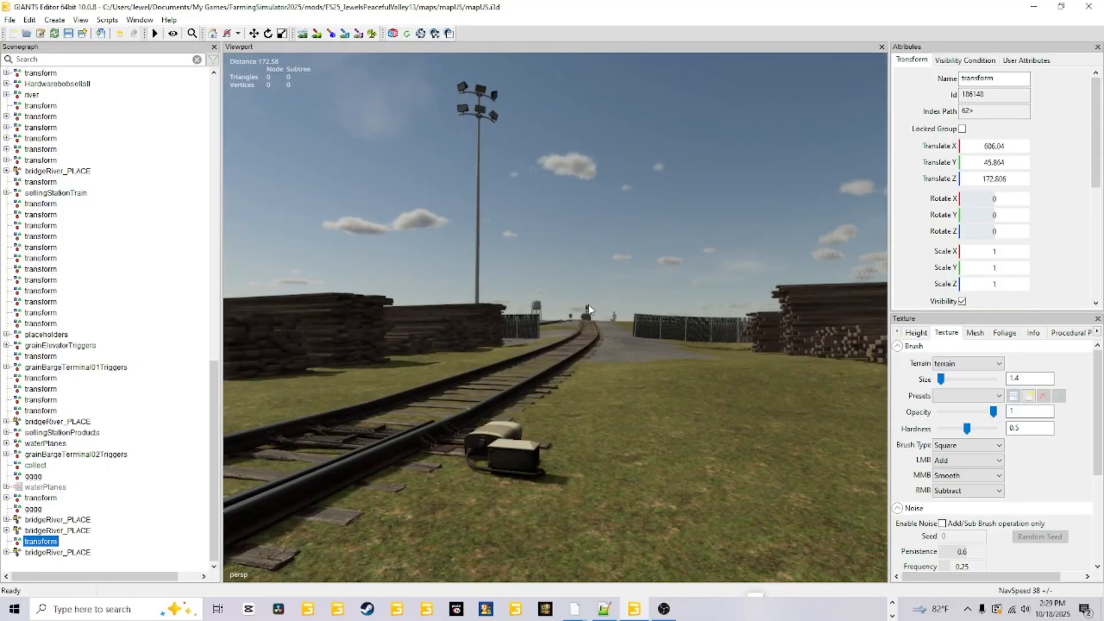
pyautogui.keyDown('alt'); pyautogui.moveTo(541, 251); pyautogui.dragTo(393, 278); pyautogui.keyUp('alt')
pyautogui.scroll(3, 393, 278)
pyautogui.scroll(4, 565, 339)
pyautogui.keyDown('alt'); pyautogui.moveTo(565, 340); pyautogui.dragTo(379, 373); pyautogui.keyUp('alt')
pyautogui.scroll(-4, 419, 404)
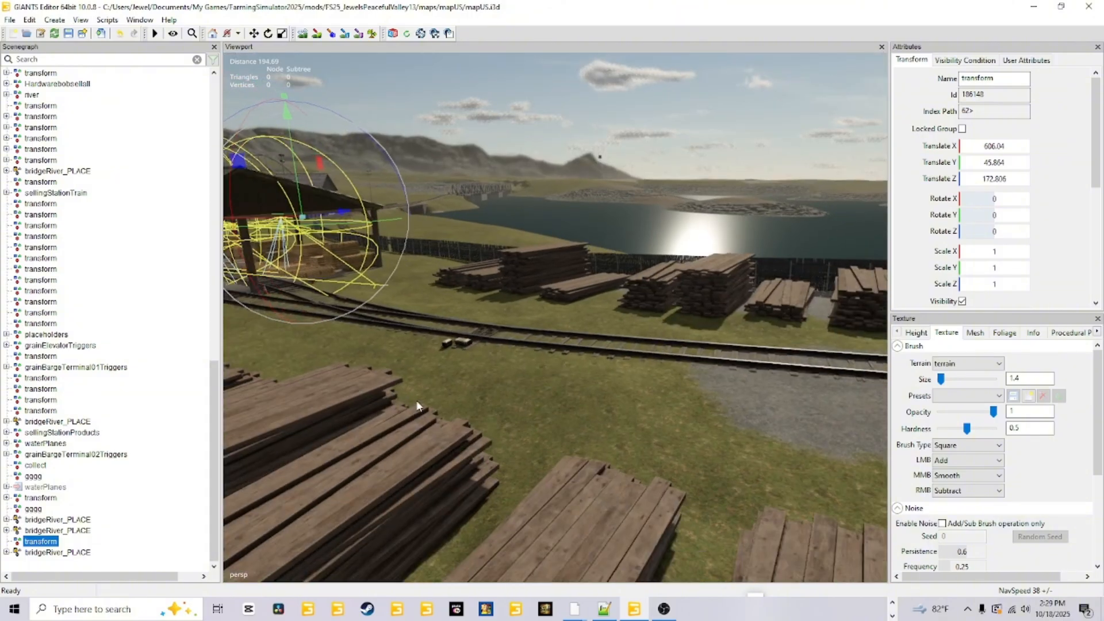
pyautogui.keyDown('alt'); pyautogui.moveTo(580, 367); pyautogui.dragTo(512, 339); pyautogui.keyUp('alt')
pyautogui.scroll(3, 578, 326)
pyautogui.scroll(-3, 554, 330)
pyautogui.keyDown('alt'); pyautogui.moveTo(579, 326); pyautogui.dragTo(518, 498); pyautogui.keyUp('alt')
pyautogui.scroll(-5, 517, 497)
pyautogui.keyDown('alt'); pyautogui.moveTo(370, 307); pyautogui.dragTo(481, 408); pyautogui.keyUp('alt')
pyautogui.scroll(5, 528, 353)
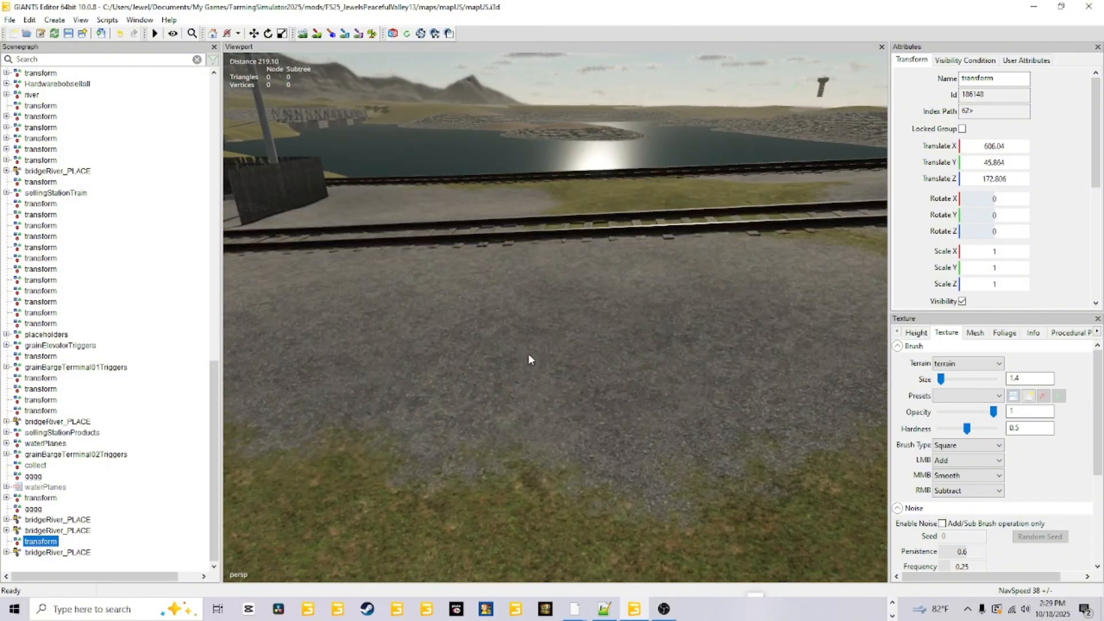
# Examine the track junction beyond the fence, the rocky shoreline and the access road leading to the sawmill.
pyautogui.keyDown('alt'); pyautogui.moveTo(527, 353); pyautogui.dragTo(776, 300); pyautogui.keyUp('alt')
pyautogui.scroll(3, 537, 322)
pyautogui.scroll(-5, 536, 323)
pyautogui.keyDown('alt'); pyautogui.moveTo(641, 338); pyautogui.dragTo(316, 371); pyautogui.keyUp('alt')
pyautogui.scroll(-4, 422, 408)
pyautogui.keyDown('alt'); pyautogui.moveTo(440, 442); pyautogui.dragTo(423, 460); pyautogui.keyUp('alt')
pyautogui.scroll(-3, 506, 464)
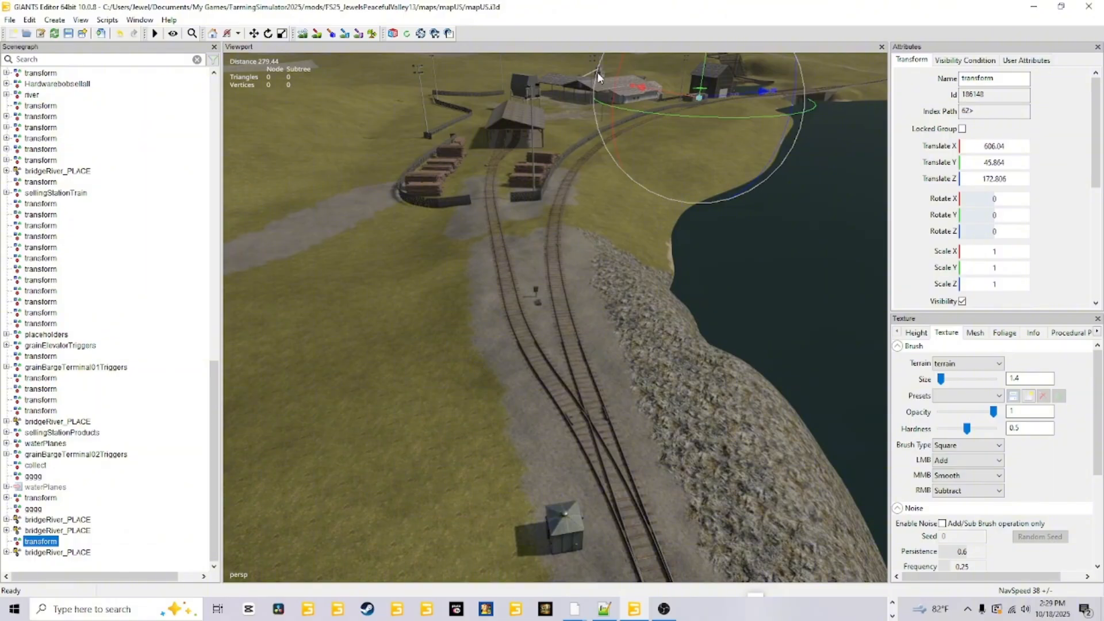
pyautogui.keyDown('alt'); pyautogui.moveTo(539, 244); pyautogui.dragTo(565, 279); pyautogui.keyUp('alt')
pyautogui.scroll(-5, 391, 495)
pyautogui.keyDown('alt'); pyautogui.moveTo(391, 495); pyautogui.dragTo(388, 419); pyautogui.keyUp('alt')
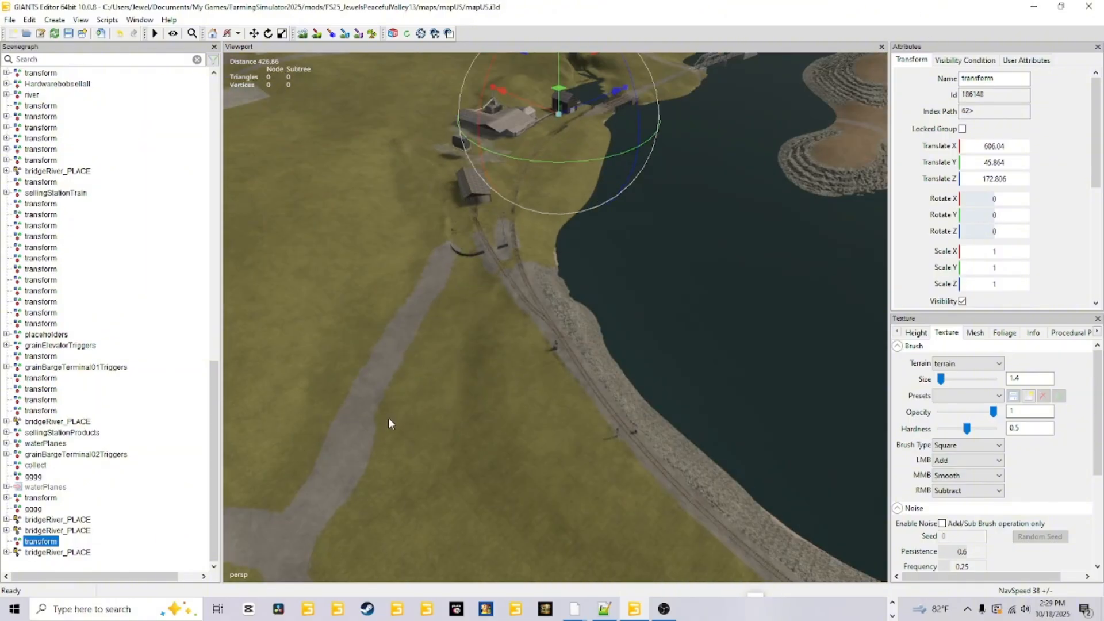
pyautogui.keyDown('alt'); pyautogui.moveTo(532, 399); pyautogui.dragTo(527, 330); pyautogui.keyUp('alt')
pyautogui.scroll(8, 527, 330)
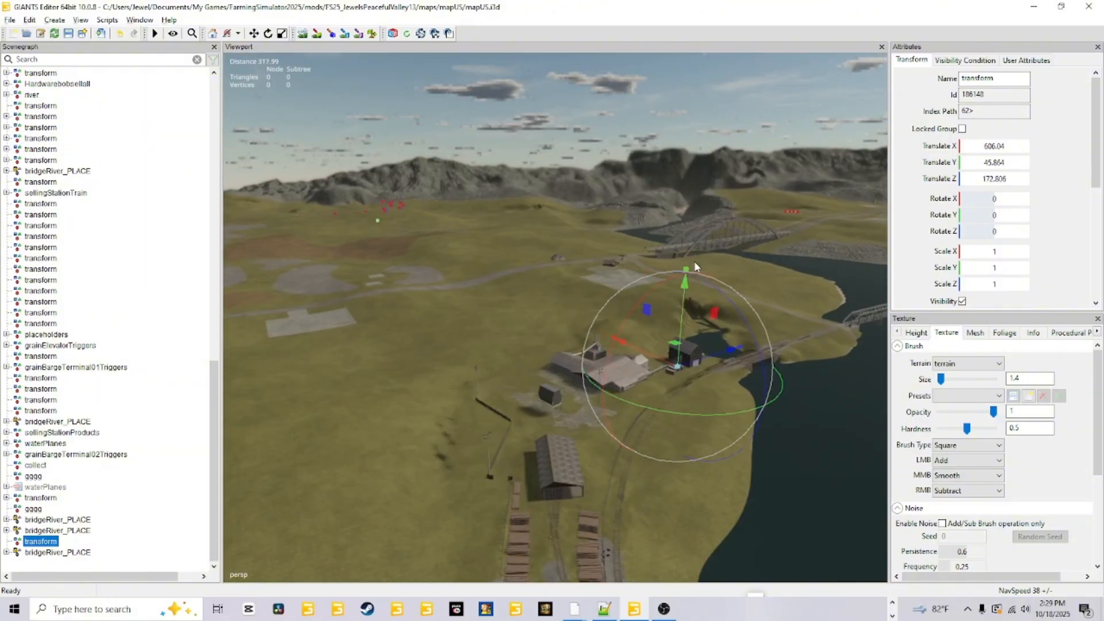
# Examine the open grassland beside the sawmill, from the canal and pond edge along the yard's perimeter fence.
pyautogui.keyDown('alt'); pyautogui.moveTo(489, 423); pyautogui.dragTo(465, 364); pyautogui.keyUp('alt')
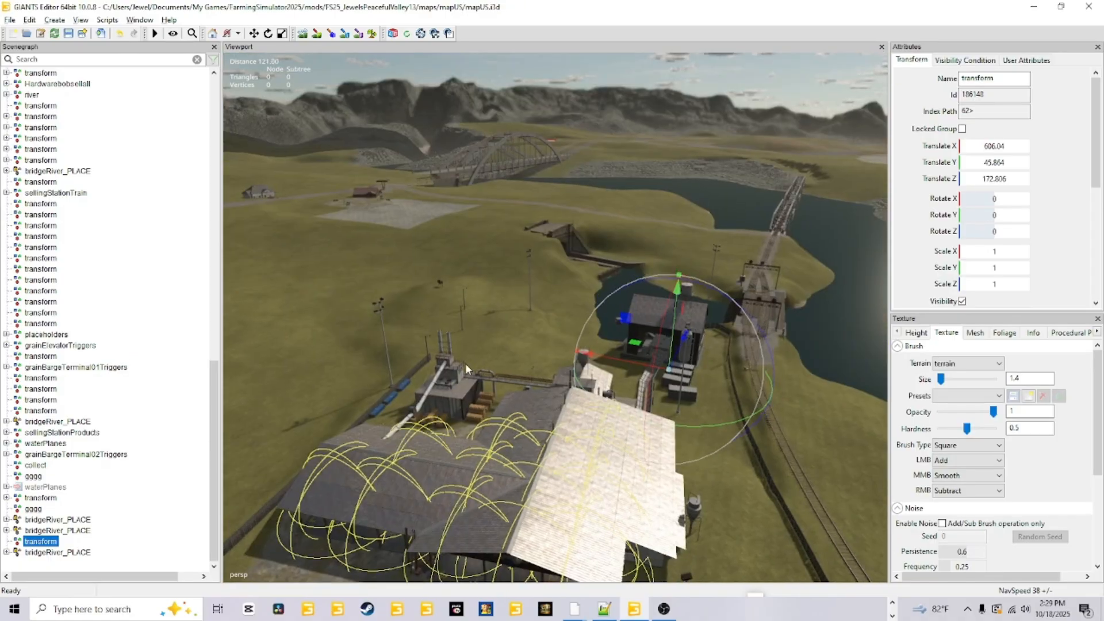
pyautogui.scroll(8, 437, 336)
pyautogui.keyDown('alt'); pyautogui.moveTo(453, 322); pyautogui.dragTo(515, 339); pyautogui.keyUp('alt')
pyautogui.scroll(3, 385, 376)
pyautogui.scroll(2, 616, 307)
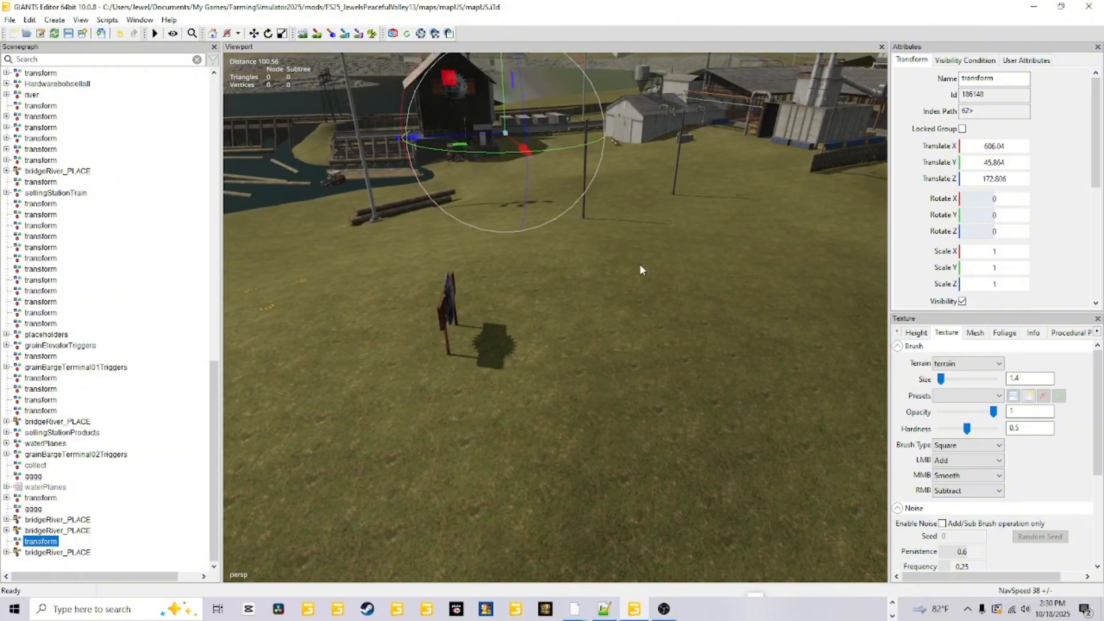
pyautogui.keyDown('alt'); pyautogui.moveTo(641, 267); pyautogui.dragTo(699, 179); pyautogui.keyUp('alt')
pyautogui.scroll(-5, 550, 275)
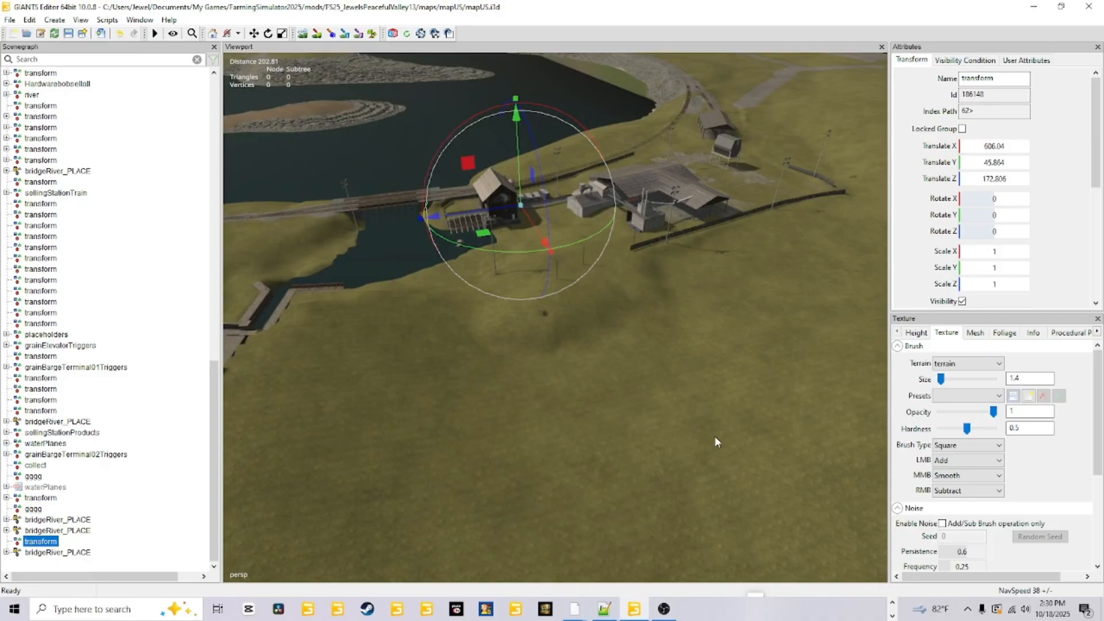
pyautogui.keyDown('alt'); pyautogui.moveTo(619, 444); pyautogui.dragTo(563, 332); pyautogui.keyUp('alt')
pyautogui.scroll(3, 722, 444)
pyautogui.scroll(-4, 566, 325)
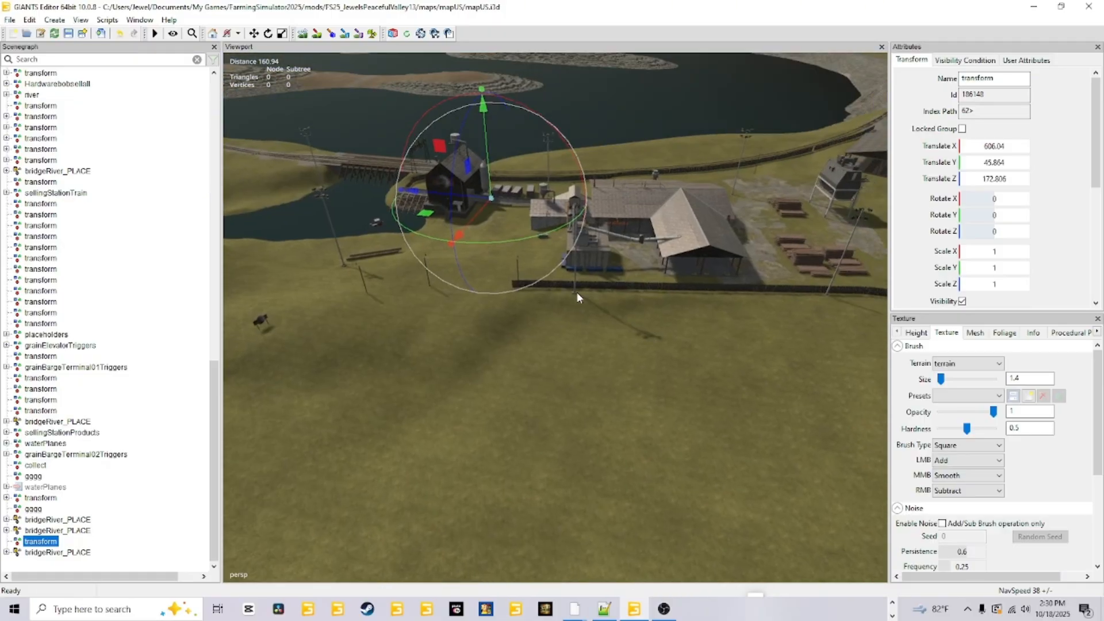
pyautogui.scroll(-2, 613, 318)
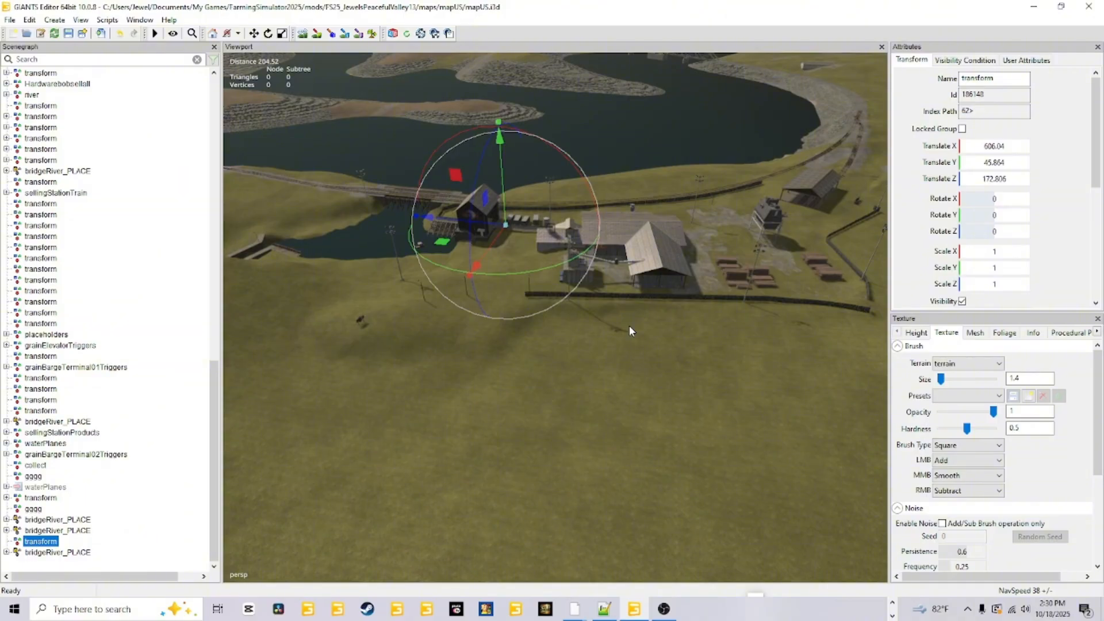
pyautogui.scroll(5, 660, 304)
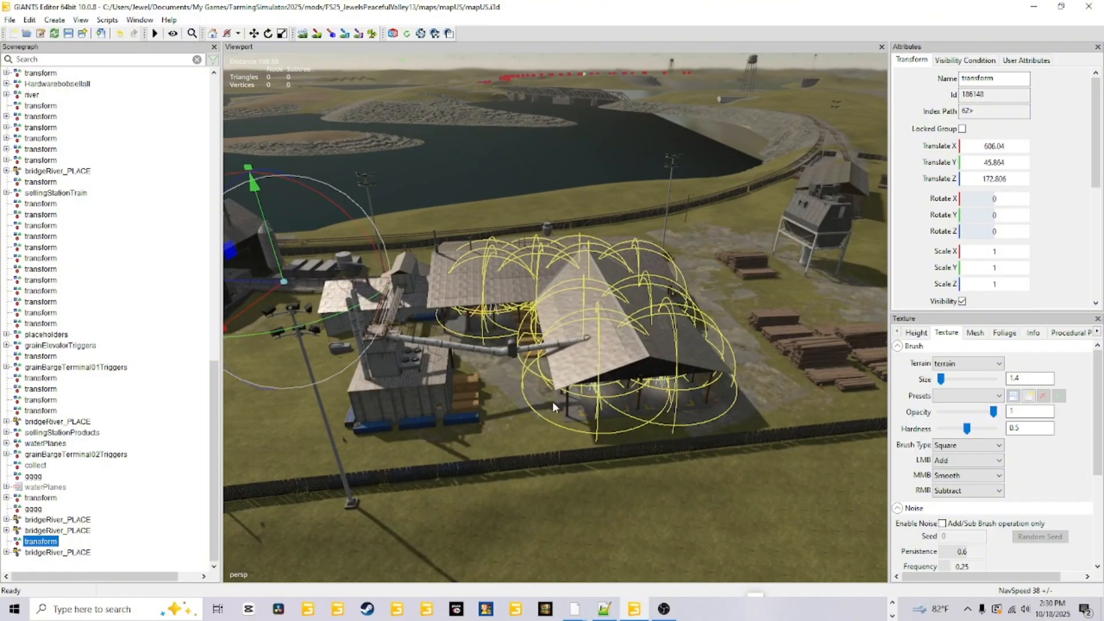
# Examine the storage hall's interior, including the lumber stacks, wooden crates, pallet jack and loading zone signs.
pyautogui.scroll(4, 602, 344)
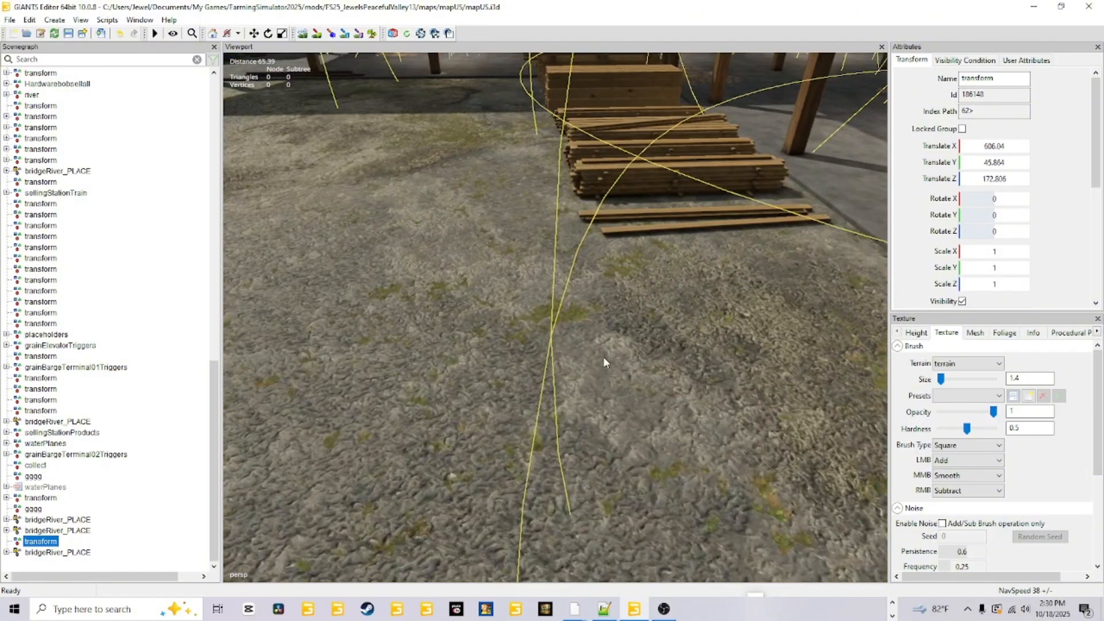
pyautogui.keyDown('alt'); pyautogui.moveTo(603, 359); pyautogui.dragTo(630, 327); pyautogui.keyUp('alt')
pyautogui.keyDown('alt'); pyautogui.moveTo(608, 377); pyautogui.dragTo(595, 429); pyautogui.keyUp('alt')
pyautogui.scroll(2, 589, 390)
pyautogui.scroll(2, 591, 346)
pyautogui.scroll(2, 689, 349)
pyautogui.scroll(2, 626, 413)
pyautogui.scroll(-3, 619, 389)
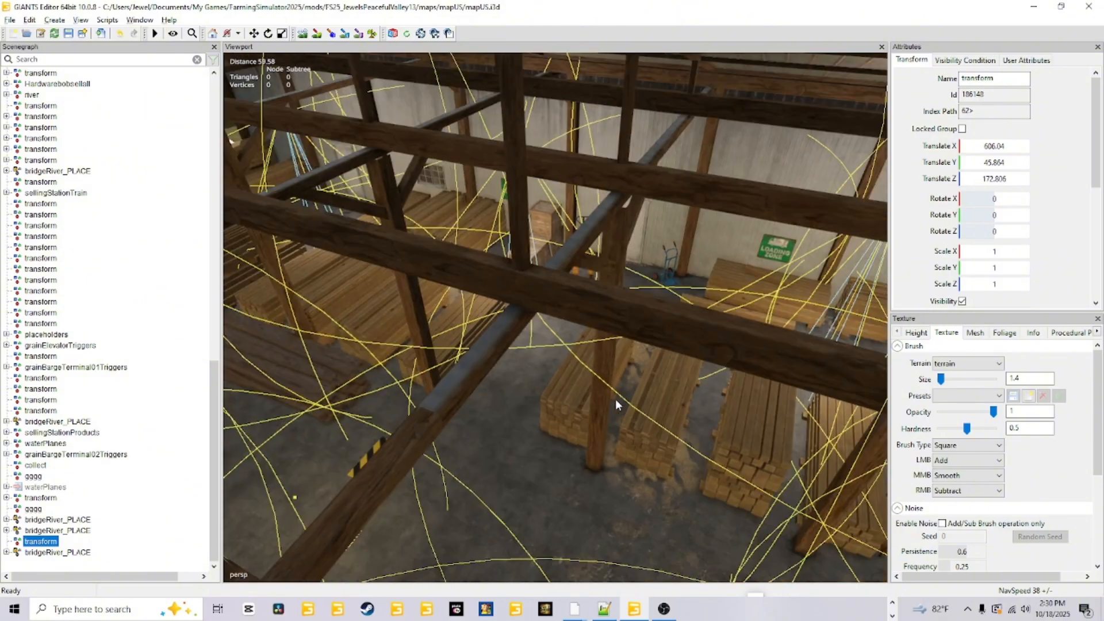
pyautogui.scroll(3, 581, 411)
pyautogui.moveTo(577, 383)
pyautogui.keyDown('alt'); pyautogui.mouseDown()
pyautogui.moveTo(506, 354)
pyautogui.moveTo(584, 364)
pyautogui.mouseUp(); pyautogui.keyUp('alt')
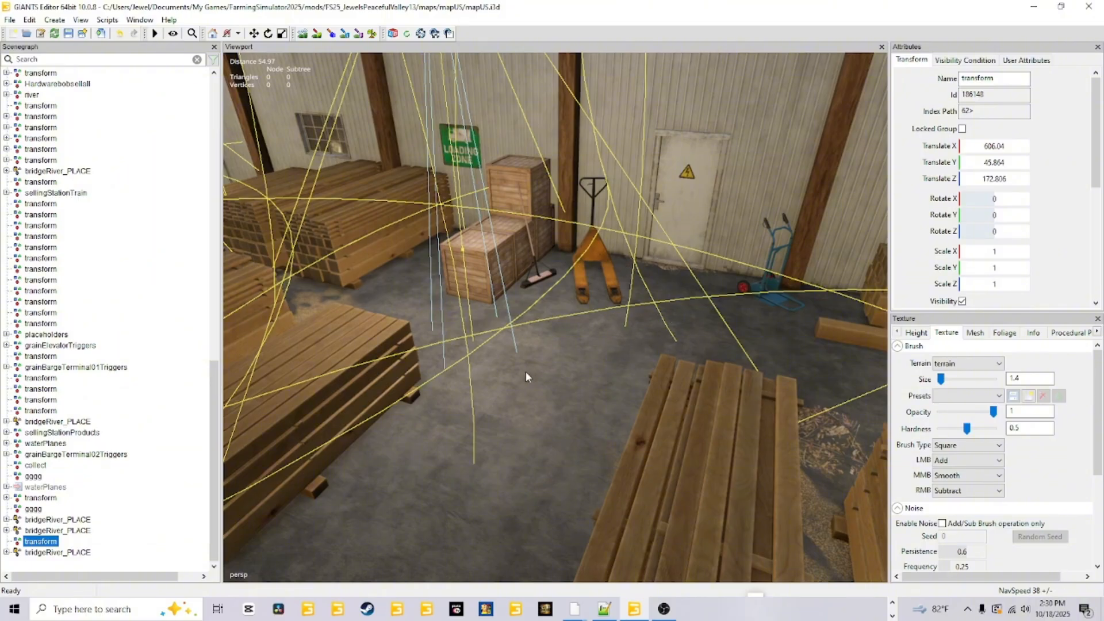
pyautogui.moveTo(526, 377); pyautogui.dragTo(654, 374, button='right')
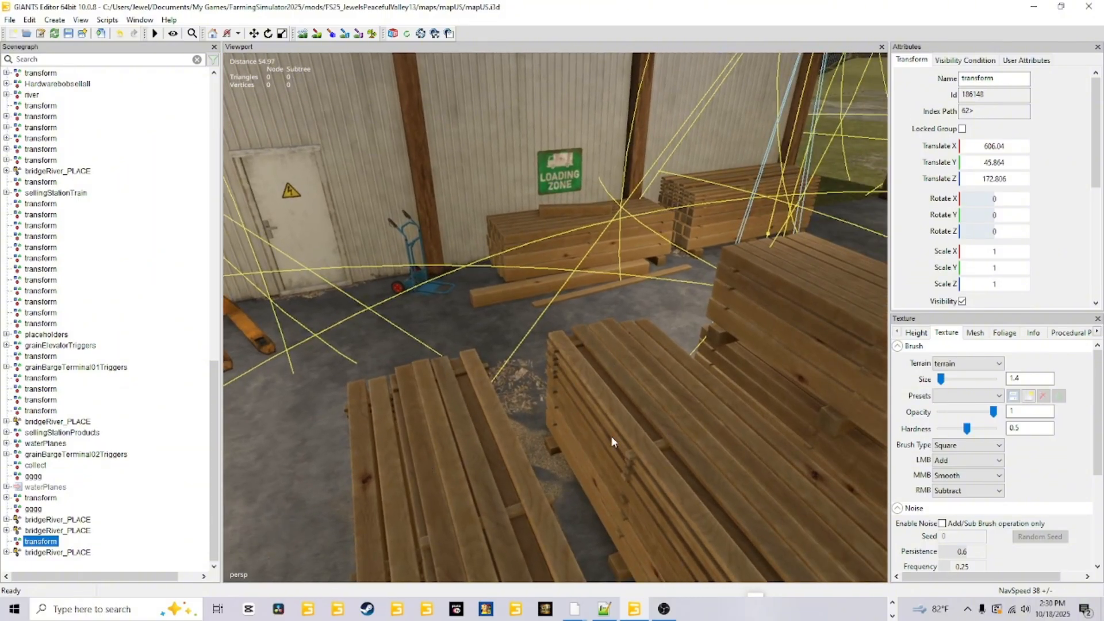
pyautogui.moveTo(612, 436); pyautogui.dragTo(426, 398, button='right')
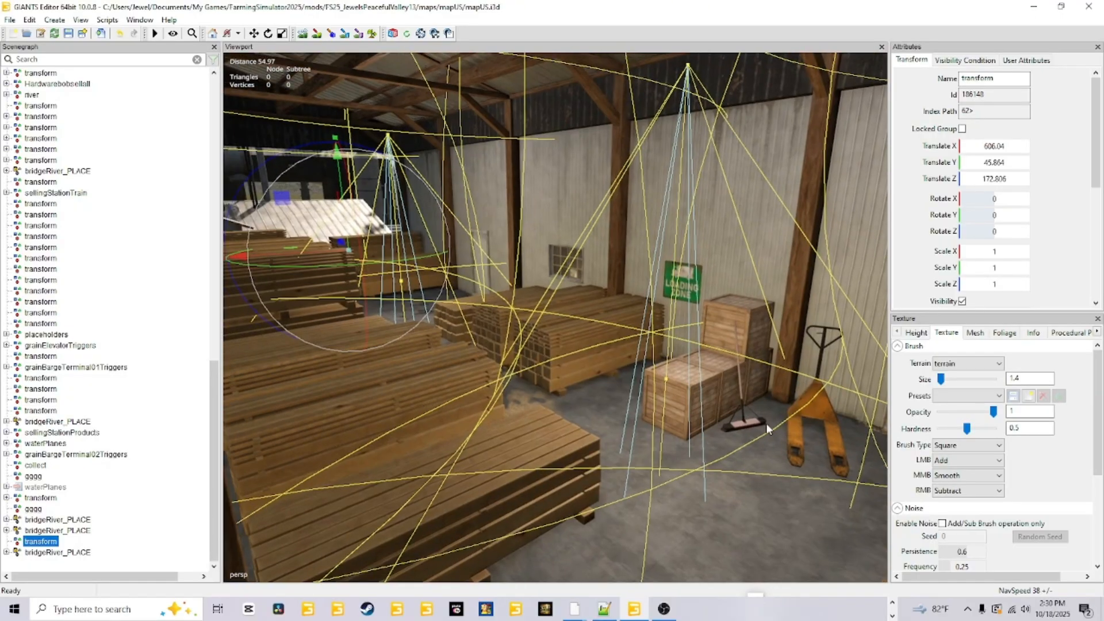
pyautogui.moveTo(767, 435); pyautogui.dragTo(741, 462, button='right')
# Save the map with the imported sawmill and its terrain edits.
pyautogui.scroll(-5, 741, 463)
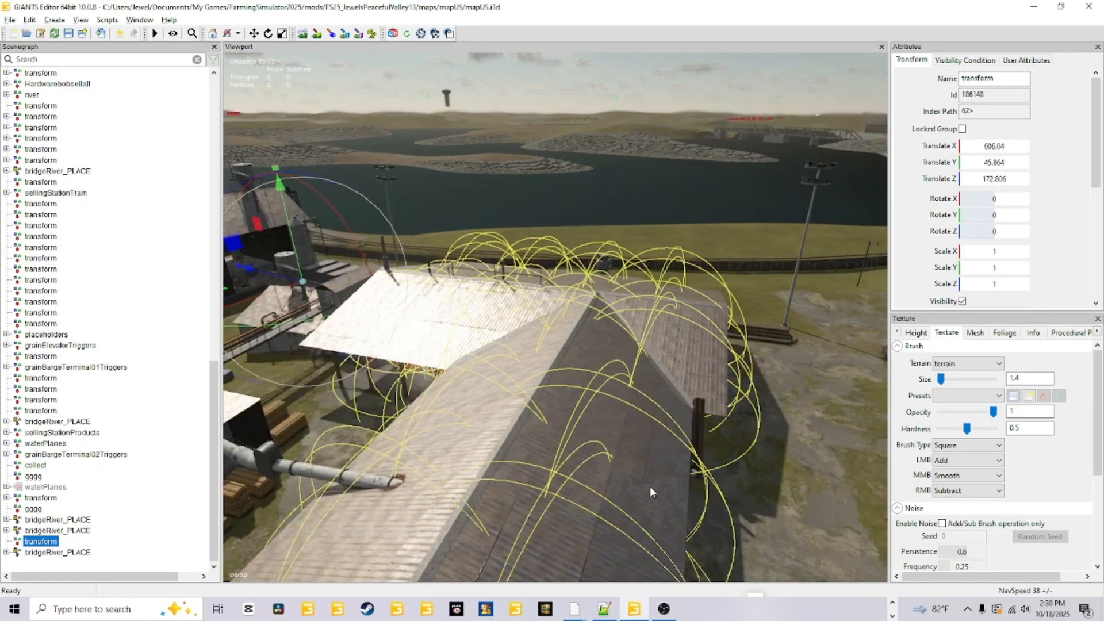
pyautogui.scroll(-5, 651, 492)
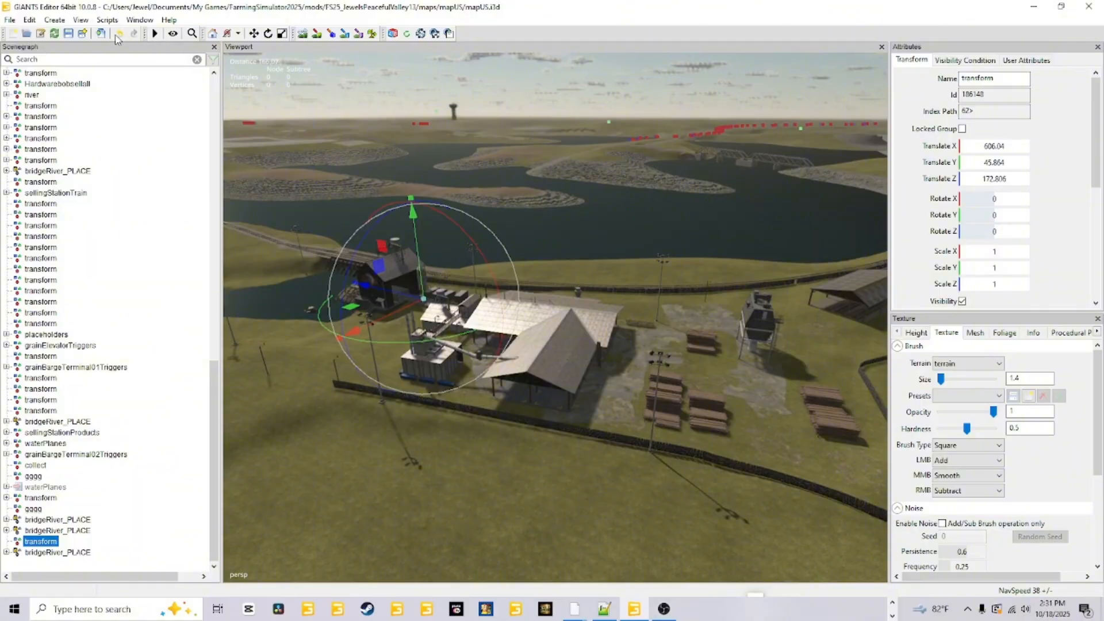
pyautogui.click(69, 34)
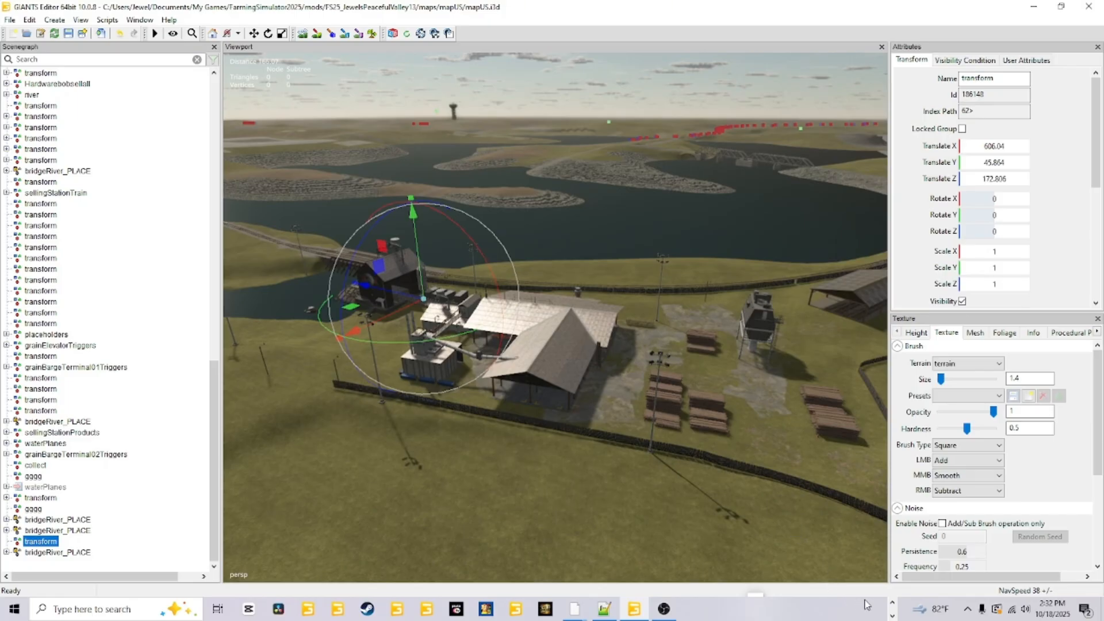
# Switch to the game's mapUS folder in File Explorer and open its config placeables file in Notepad++.
pyautogui.click(892, 602)
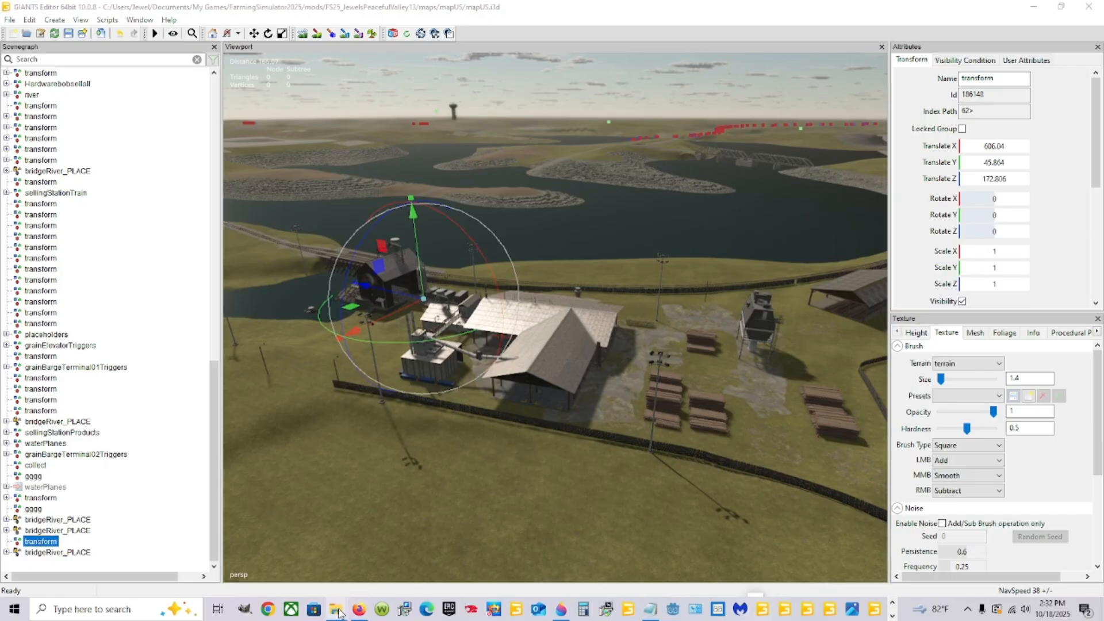
pyautogui.moveTo(338, 609)
pyautogui.click(298, 547)
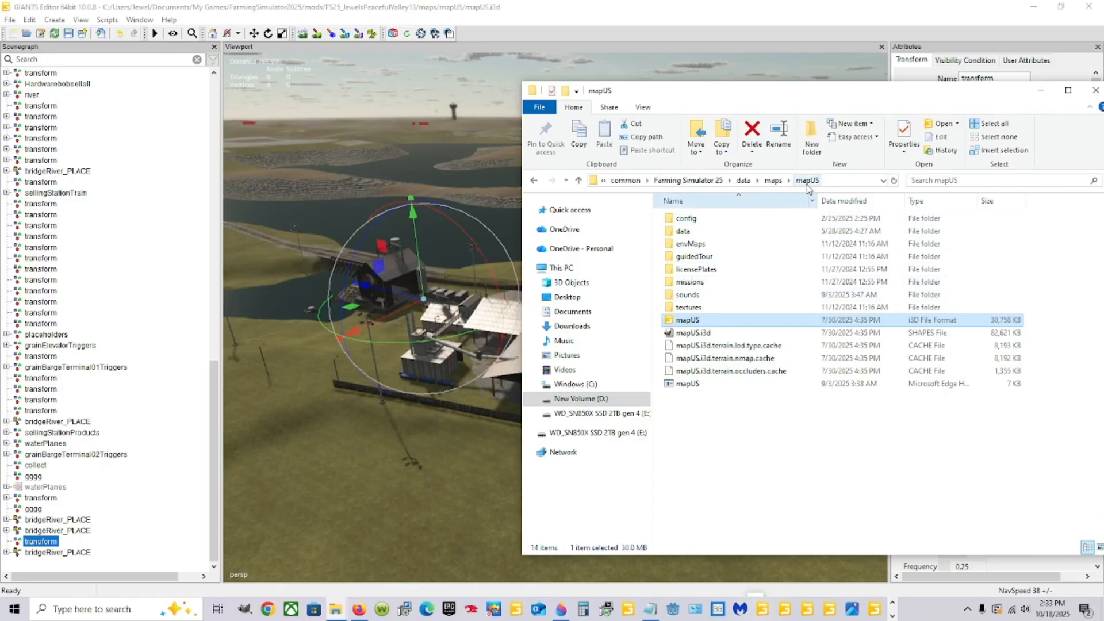
pyautogui.click(706, 220)
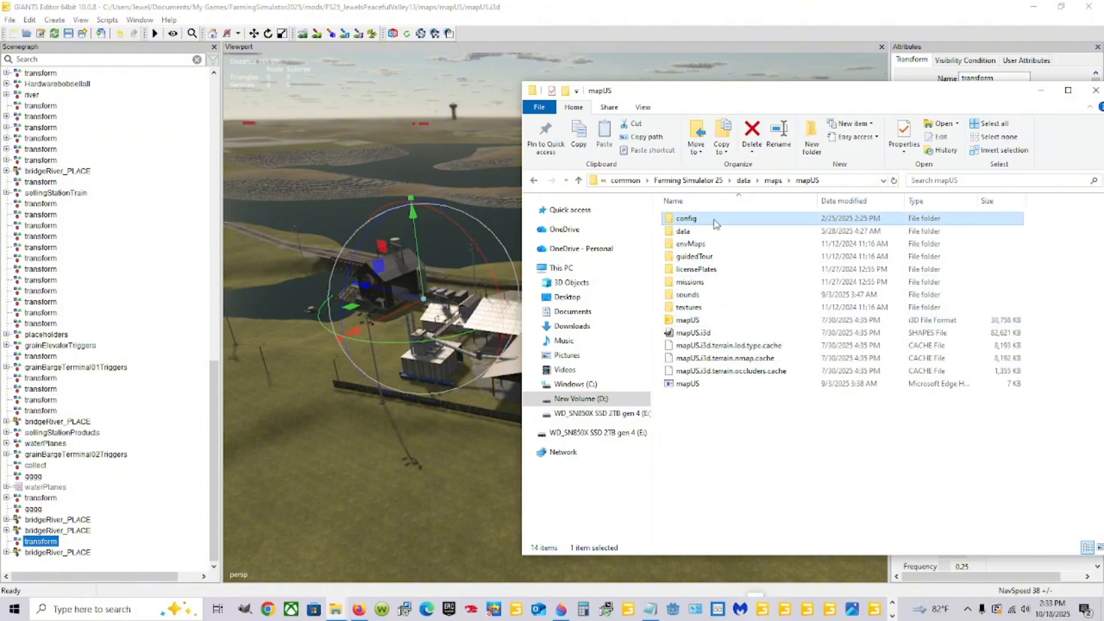
pyautogui.doubleClick(716, 223)
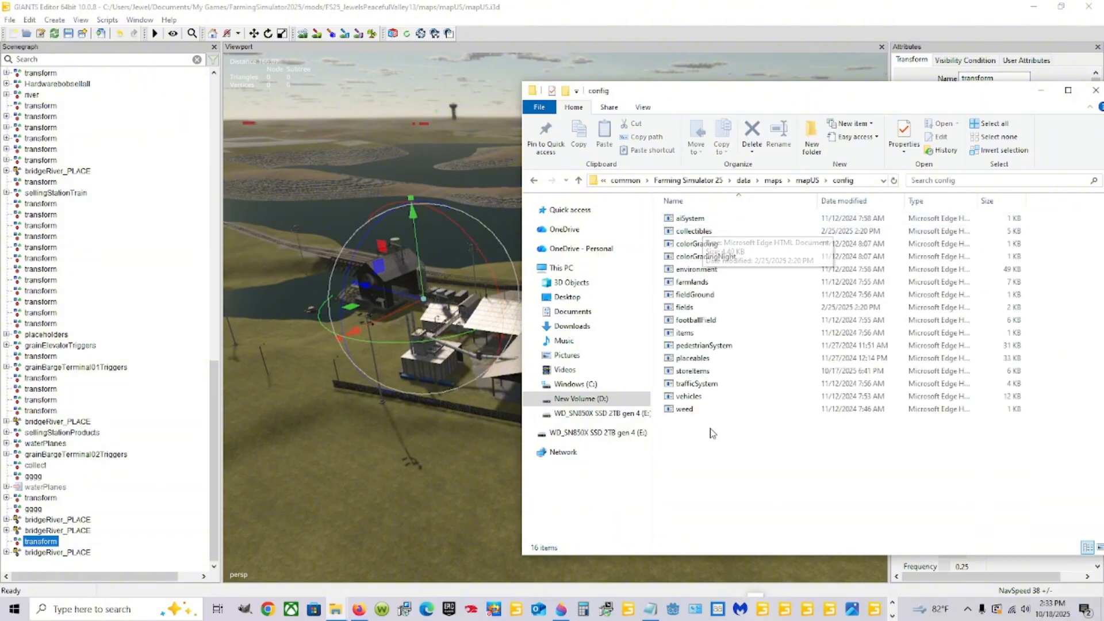
pyautogui.rightClick(728, 360)
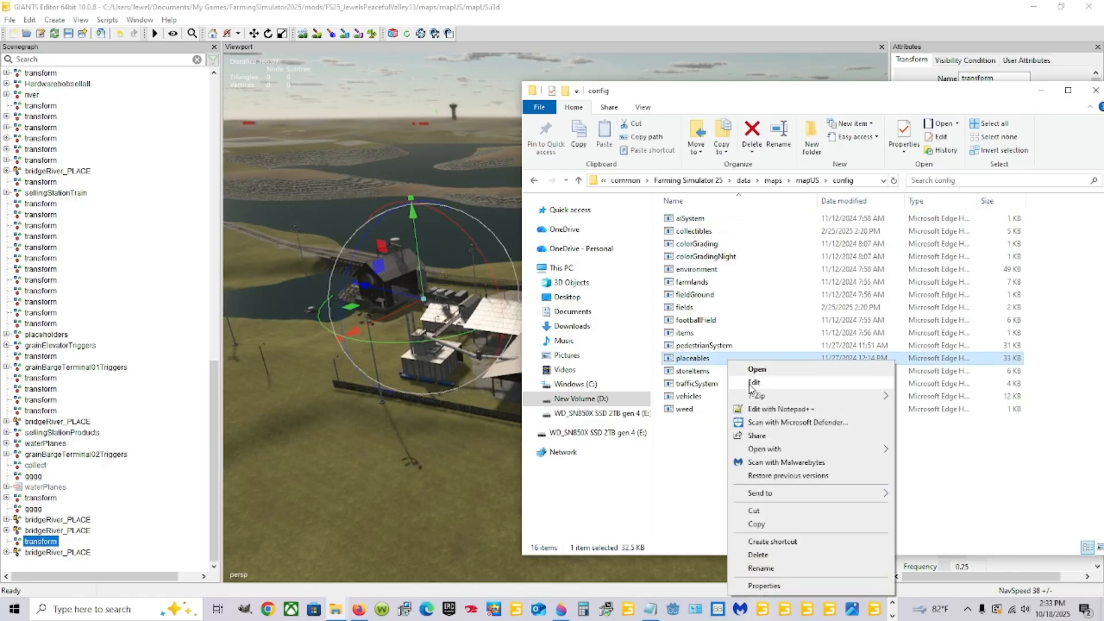
pyautogui.click(770, 409)
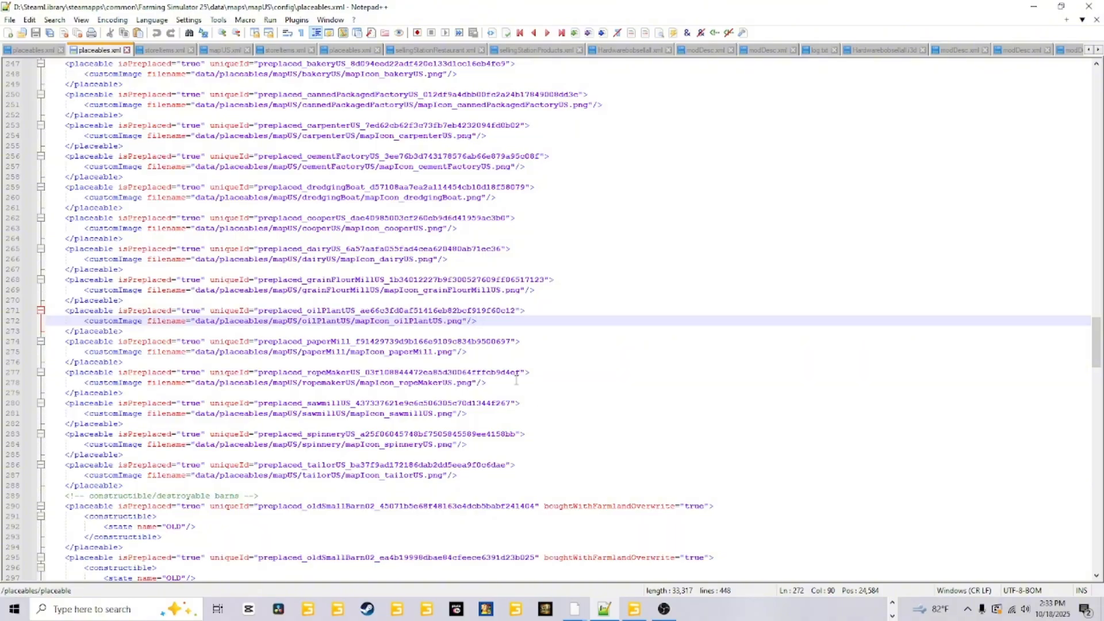
# Copy the complete preplaced sawmillUS placeable entry, from its opening tag to its closing tag, including the custom map icon line.
pyautogui.click(459, 393)
pyautogui.click(424, 415)
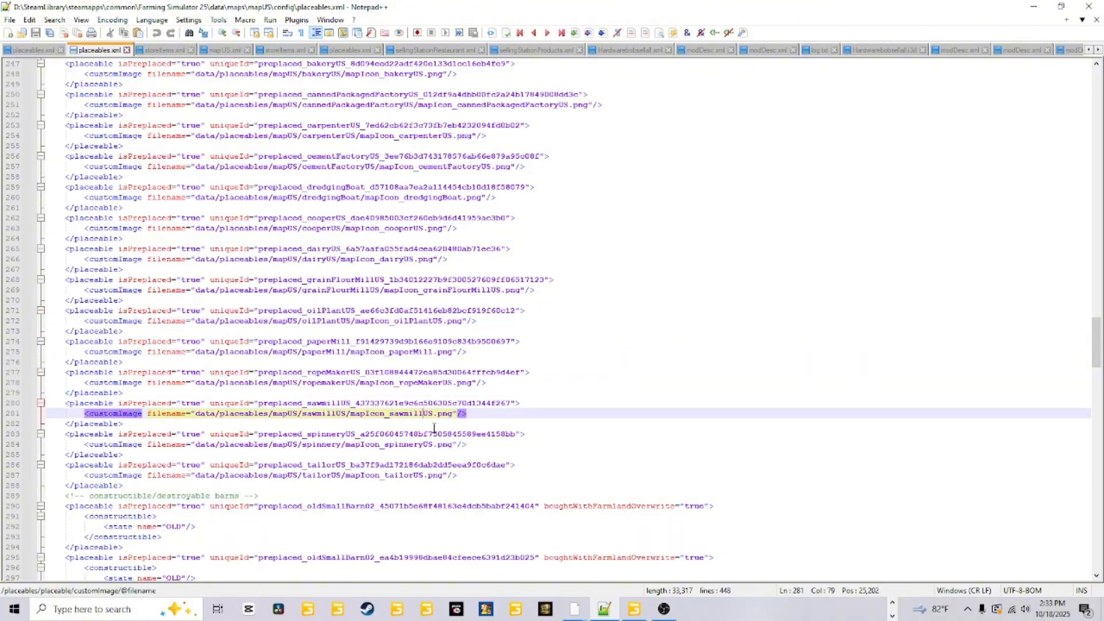
pyautogui.click(135, 420)
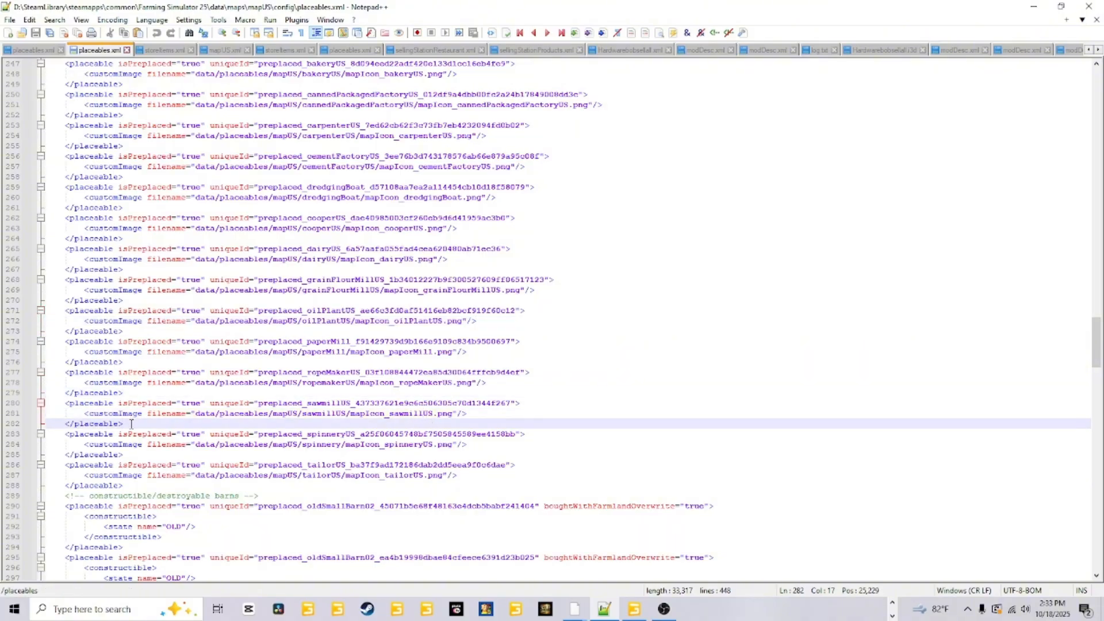
pyautogui.moveTo(131, 424); pyautogui.dragTo(37, 404)
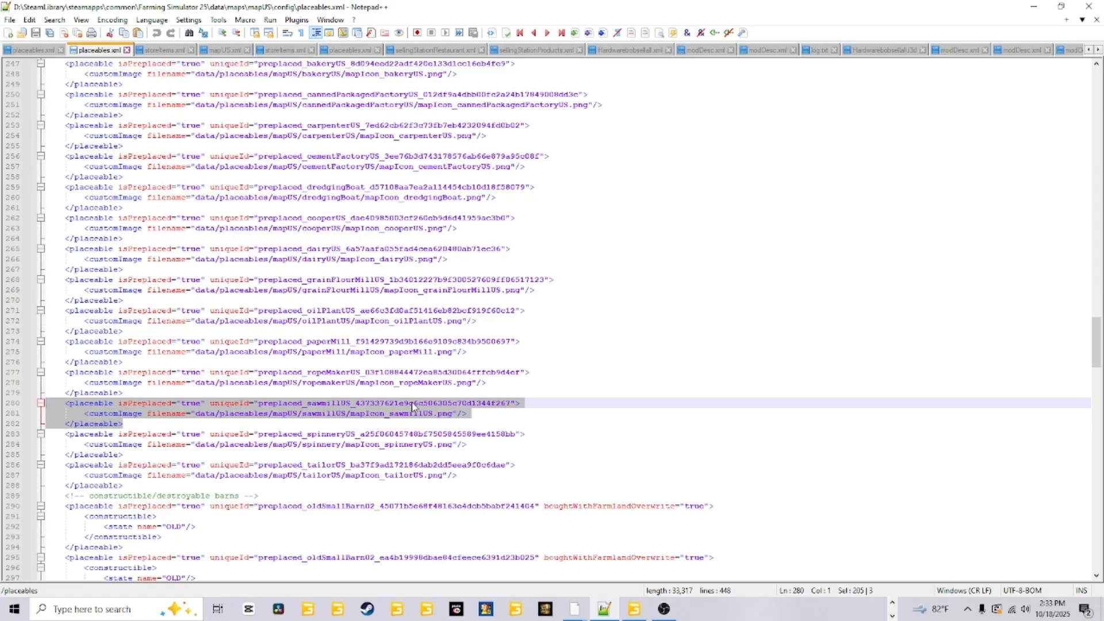
pyautogui.rightClick(411, 402)
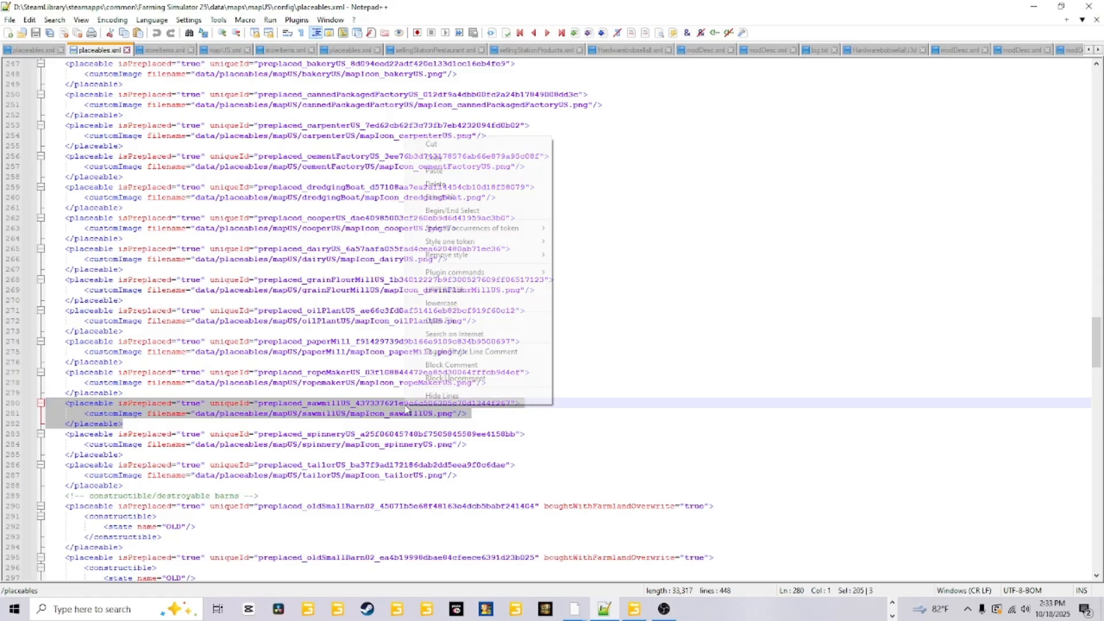
pyautogui.click(454, 157)
pyautogui.click(536, 412)
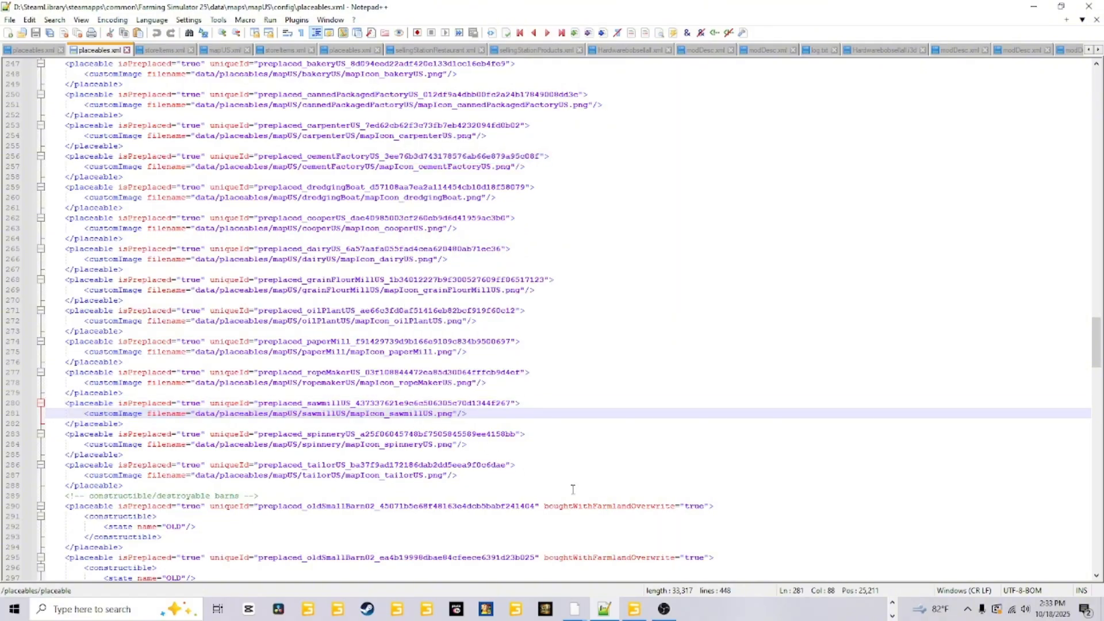
# Switch to File Explorer and go to the mods folder under Documents, My Games, FarmingSimulator2025.
pyautogui.click(892, 603)
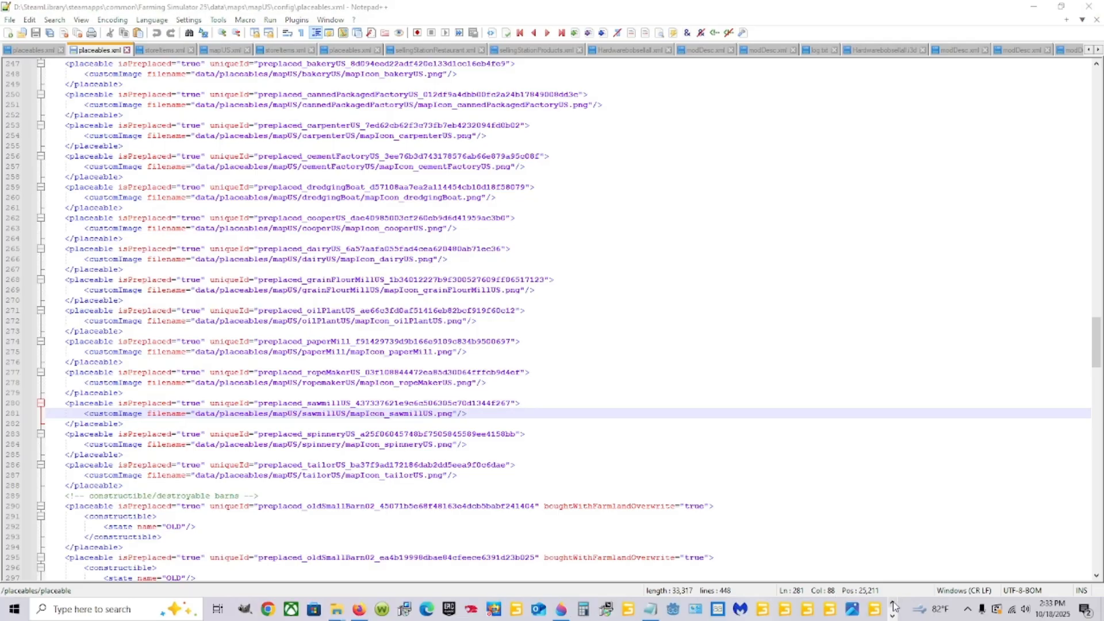
pyautogui.moveTo(328, 608)
pyautogui.click(229, 568)
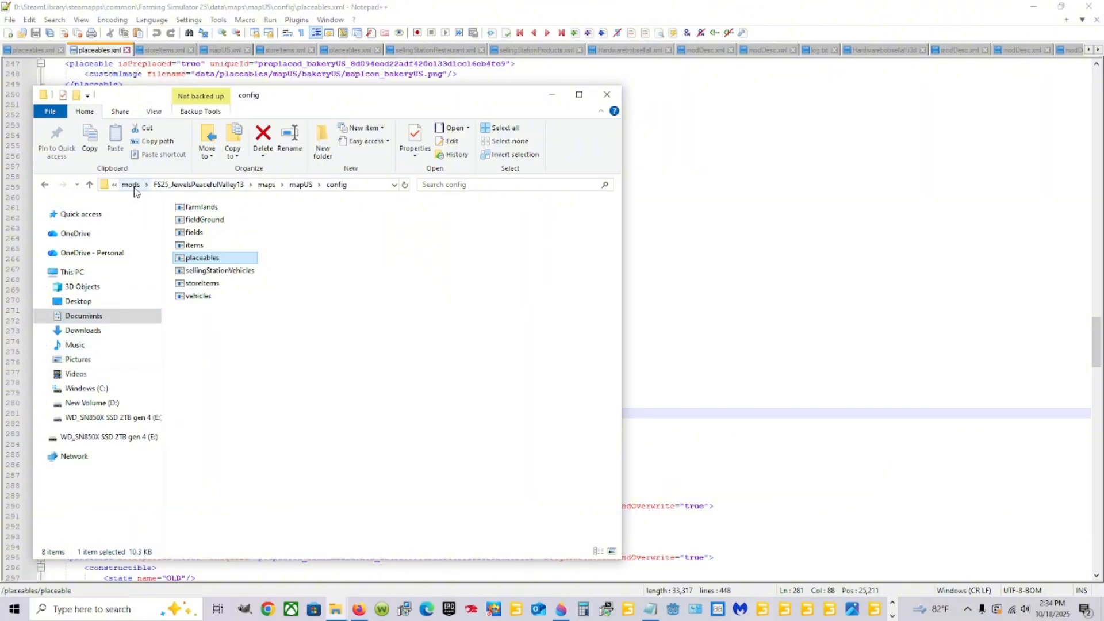
pyautogui.click(145, 316)
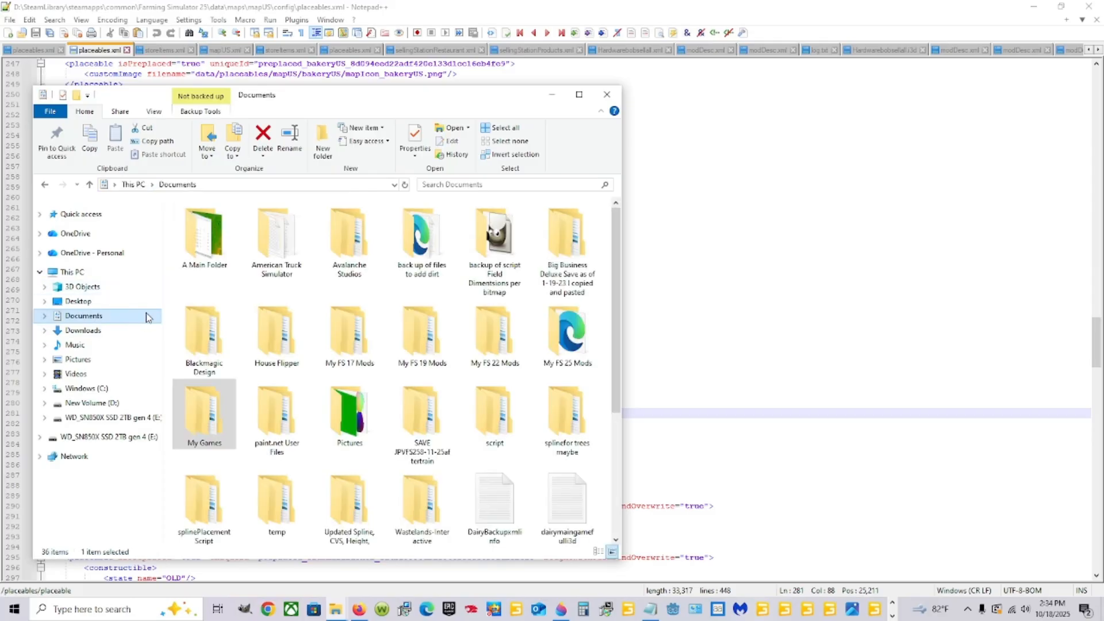
pyautogui.doubleClick(210, 433)
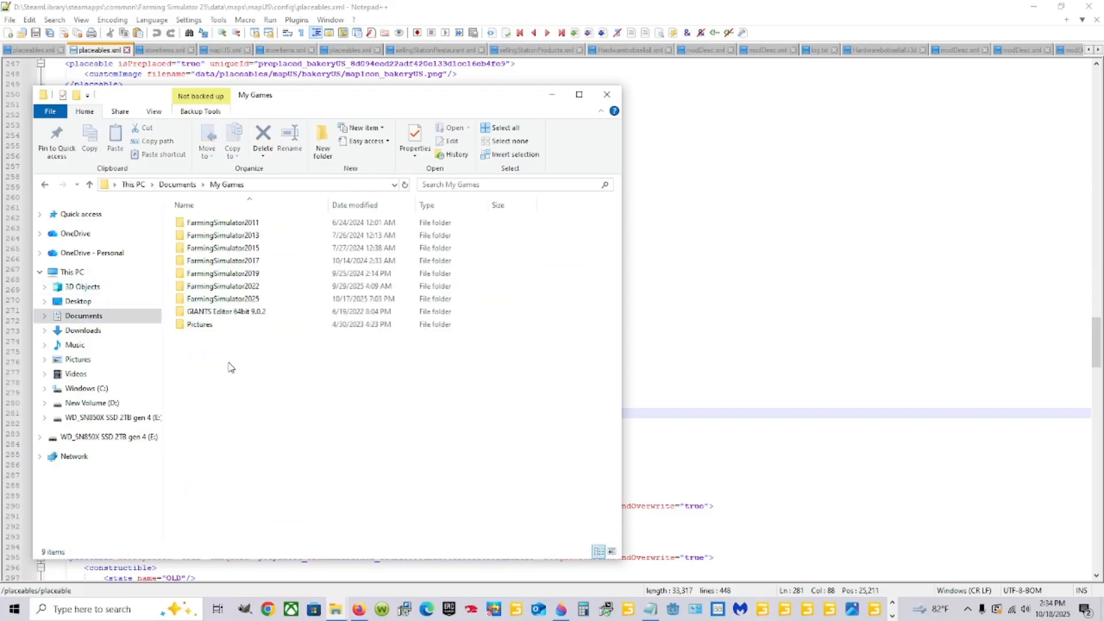
pyautogui.doubleClick(223, 298)
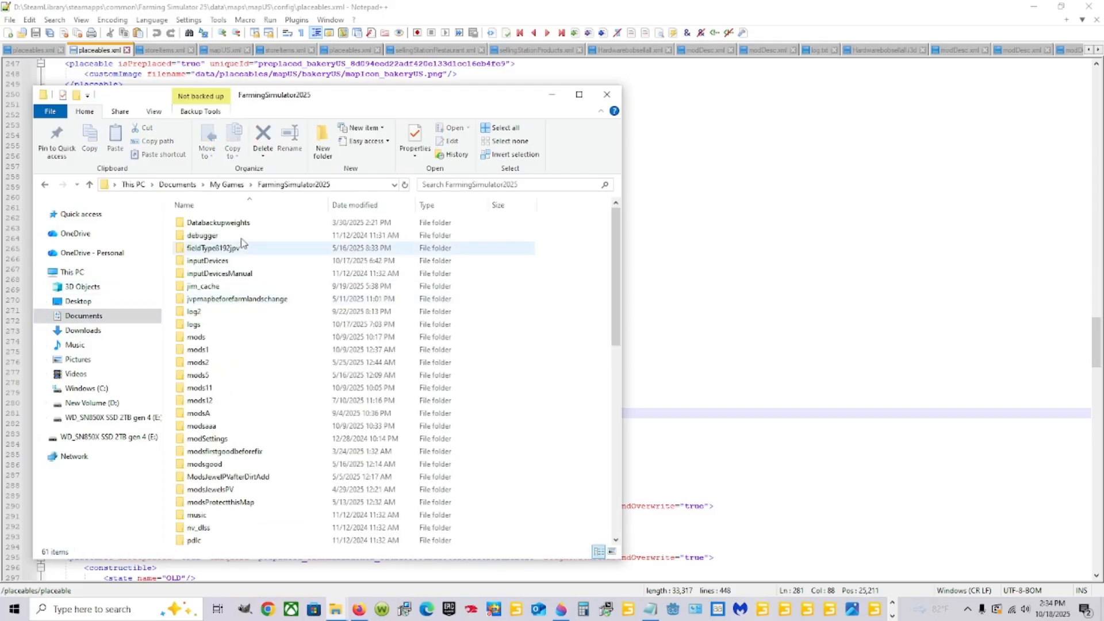
pyautogui.doubleClick(216, 338)
# Open the placeables file from the FS25_JewelsPeacefulValley13 mod's maps/mapUS/config folder in Notepad++.
pyautogui.doubleClick(269, 250)
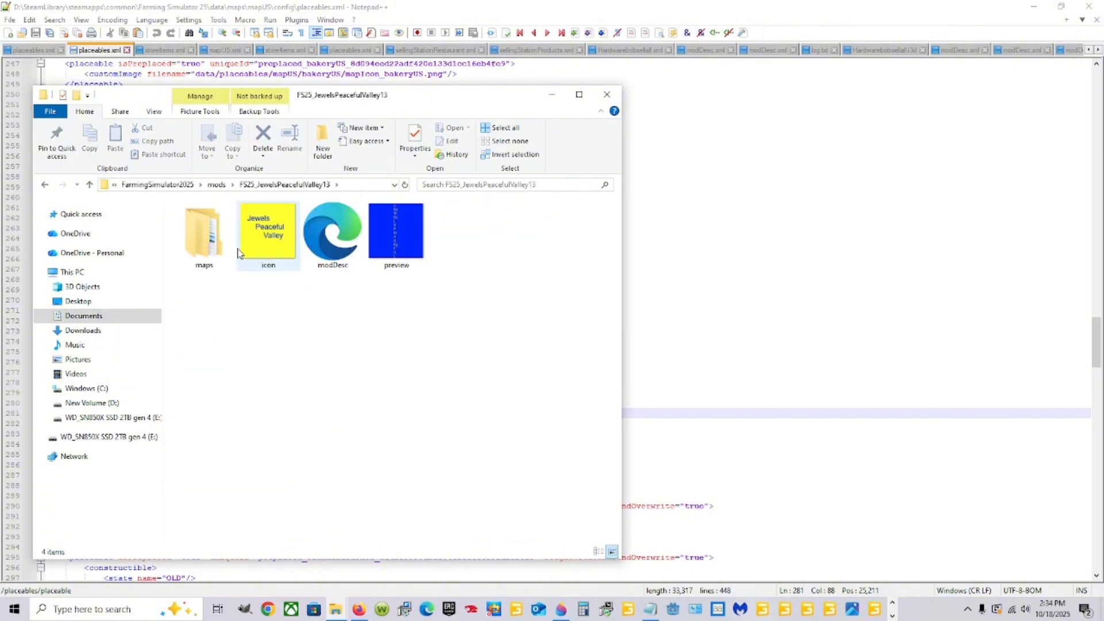
pyautogui.doubleClick(222, 251)
pyautogui.doubleClick(233, 224)
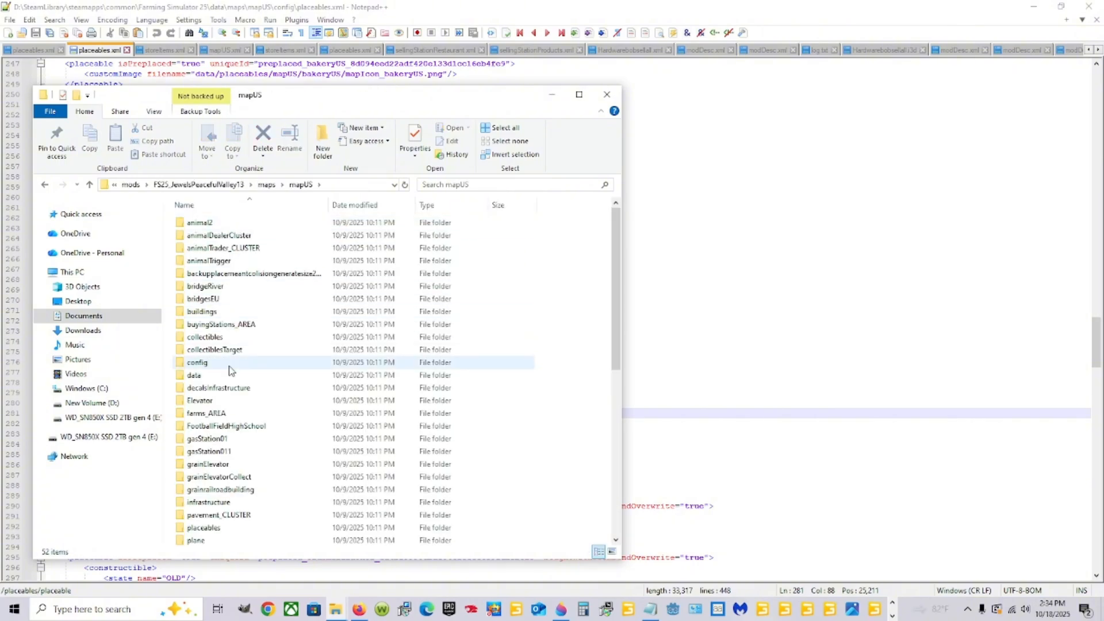
pyautogui.doubleClick(257, 364)
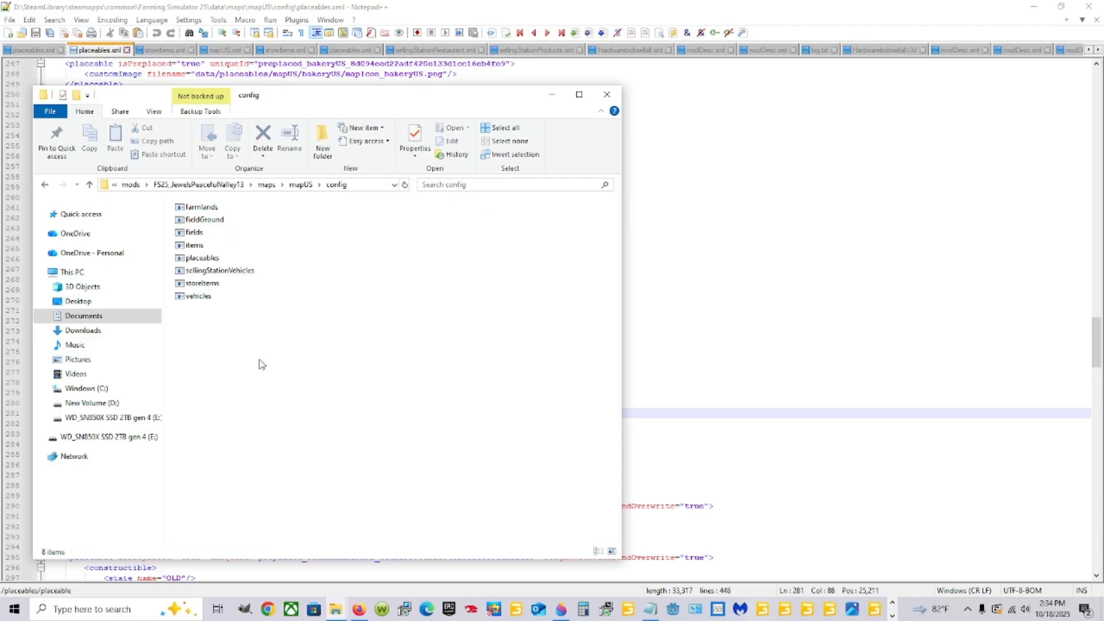
pyautogui.click(215, 262)
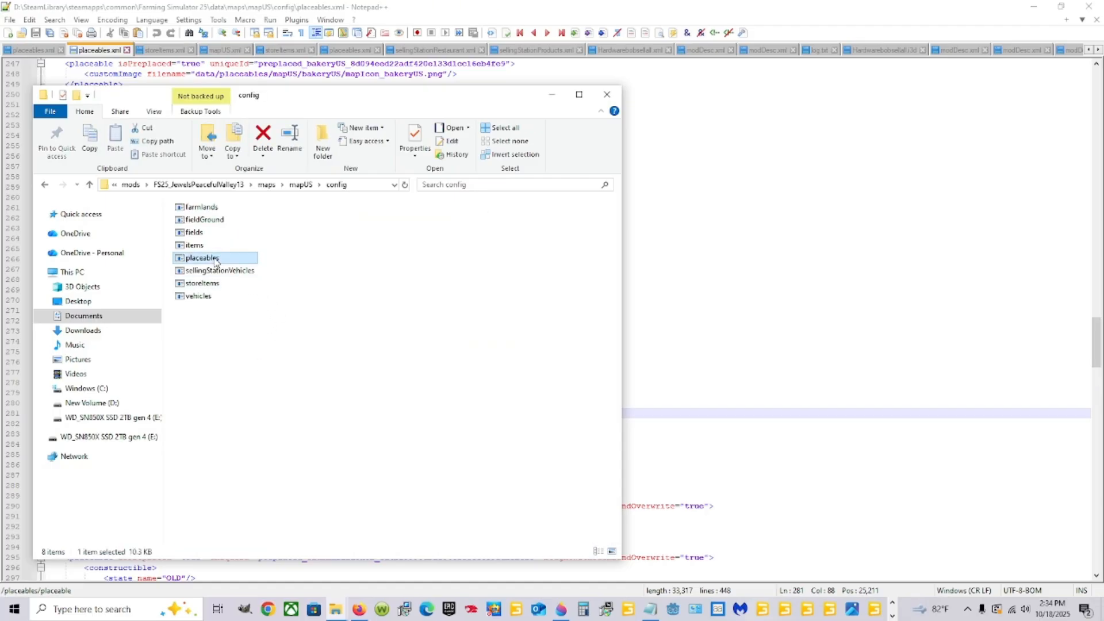
pyautogui.rightClick(214, 260)
pyautogui.click(270, 306)
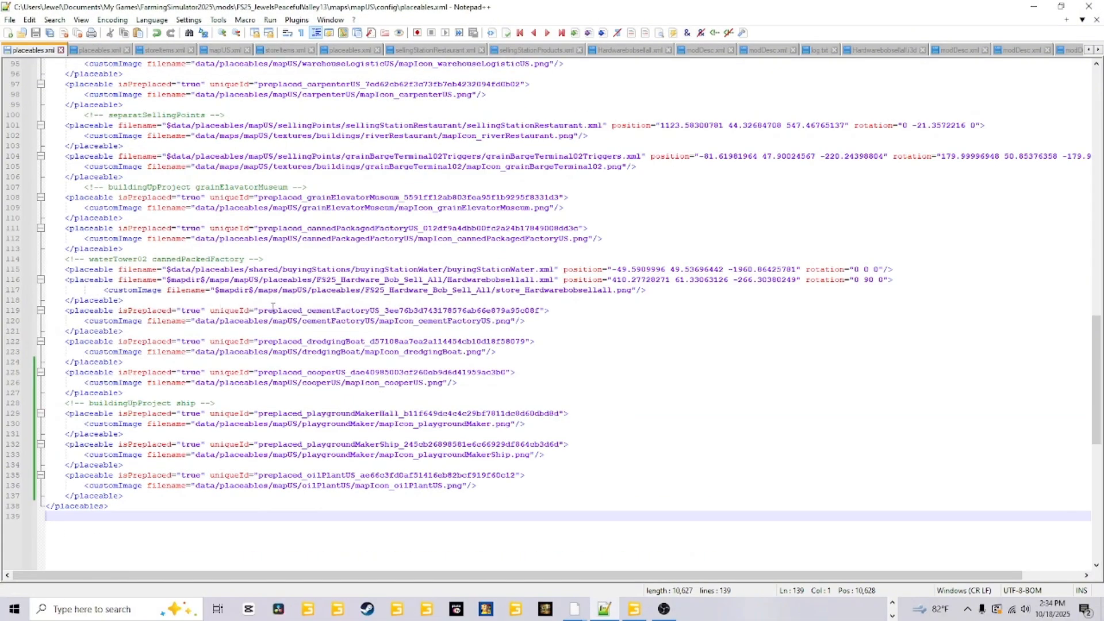
# Examine how the existing placeable entries open and close, from the selling points and grain elevator museum to the water station and cement factory.
pyautogui.scroll(-4, 282, 349)
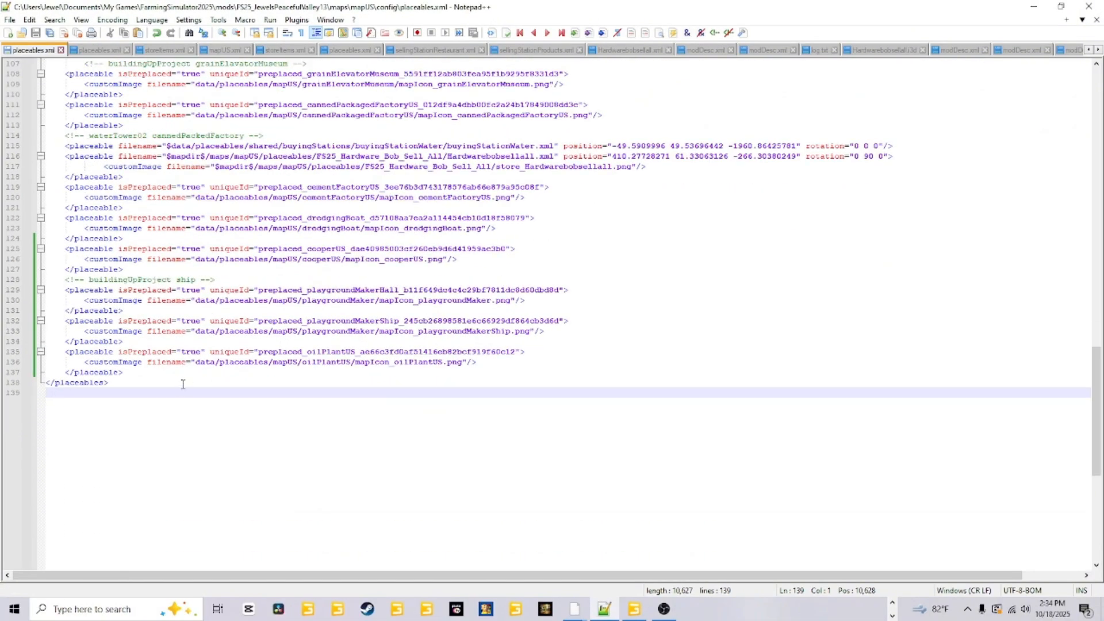
pyautogui.scroll(3, 421, 273)
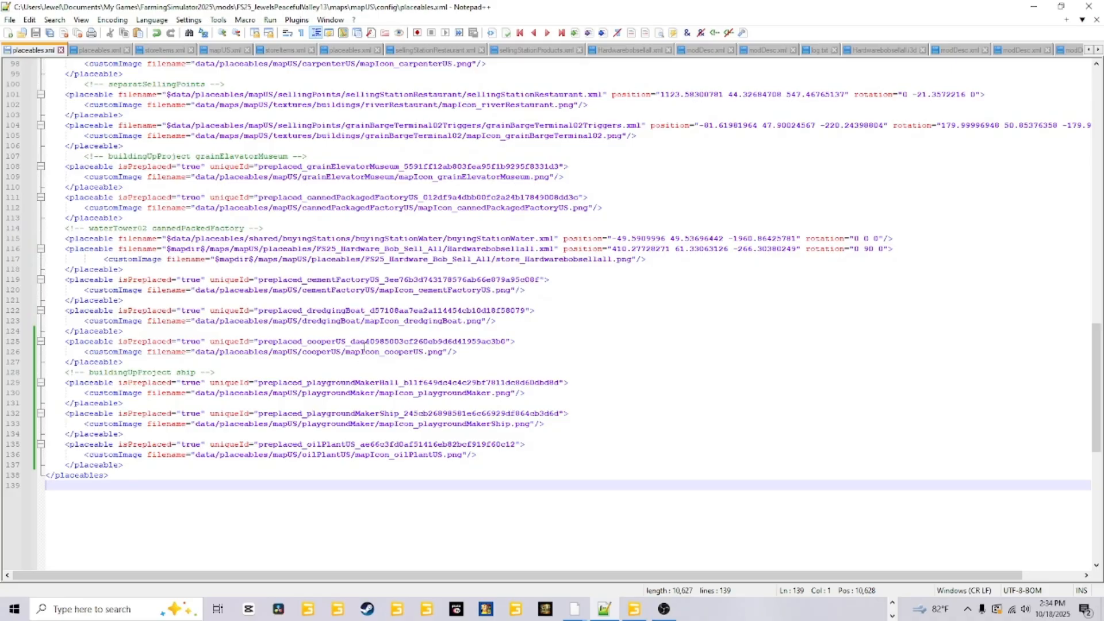
pyautogui.click(128, 221)
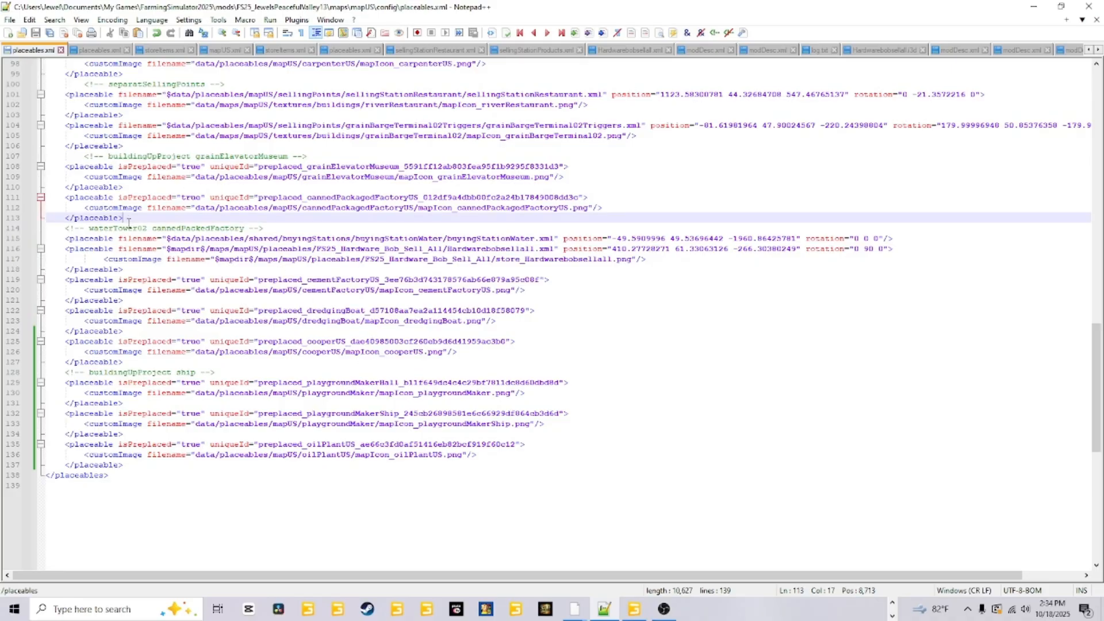
pyautogui.click(126, 146)
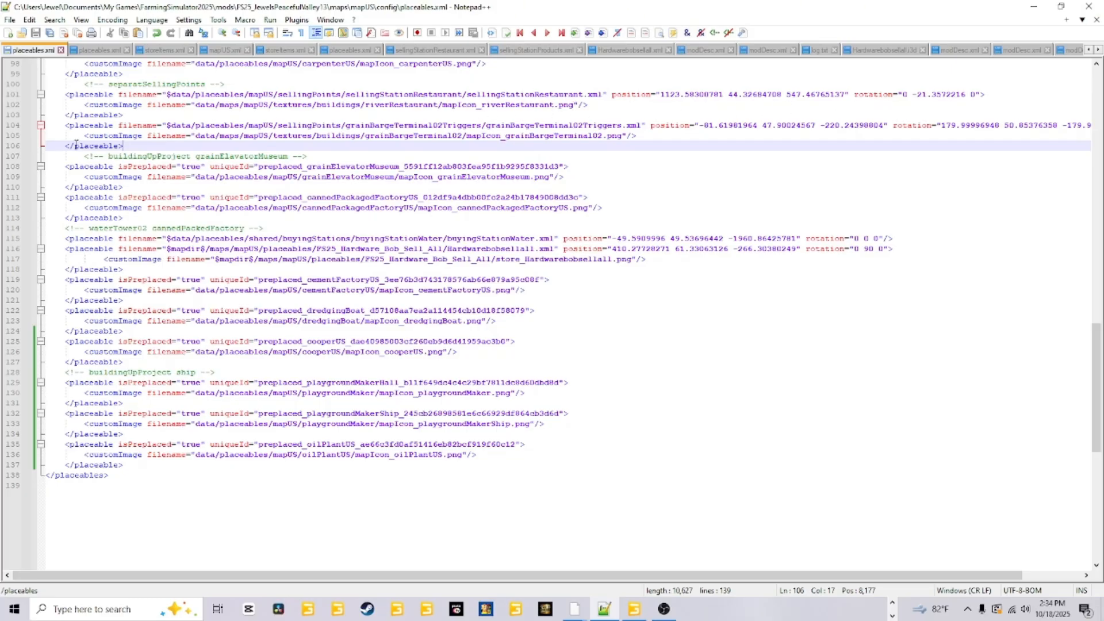
pyautogui.click(80, 94)
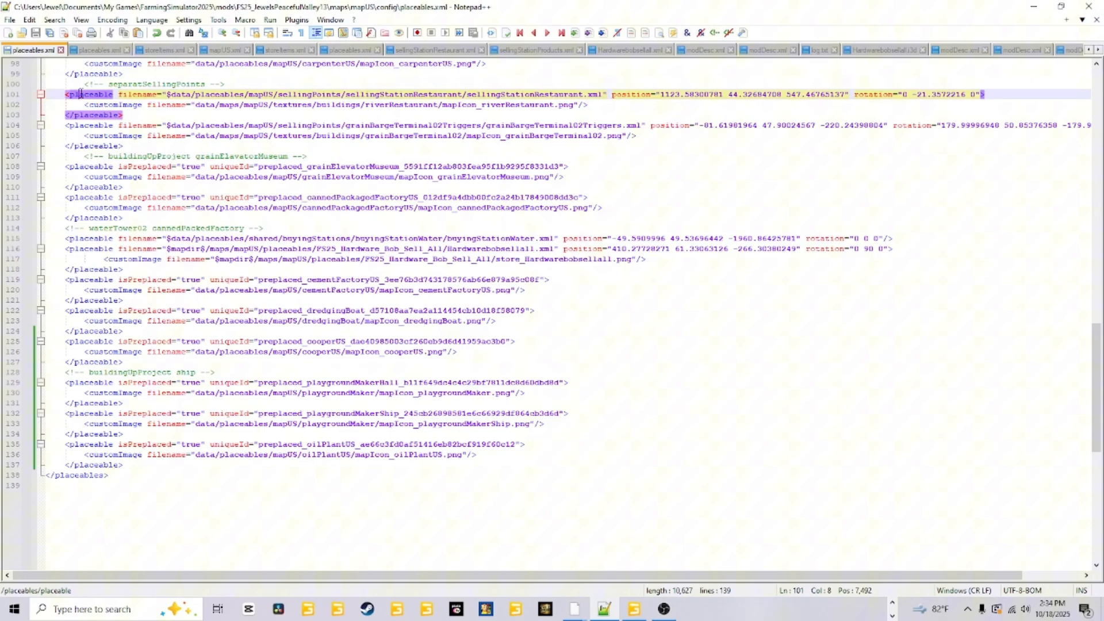
pyautogui.click(85, 125)
pyautogui.click(80, 173)
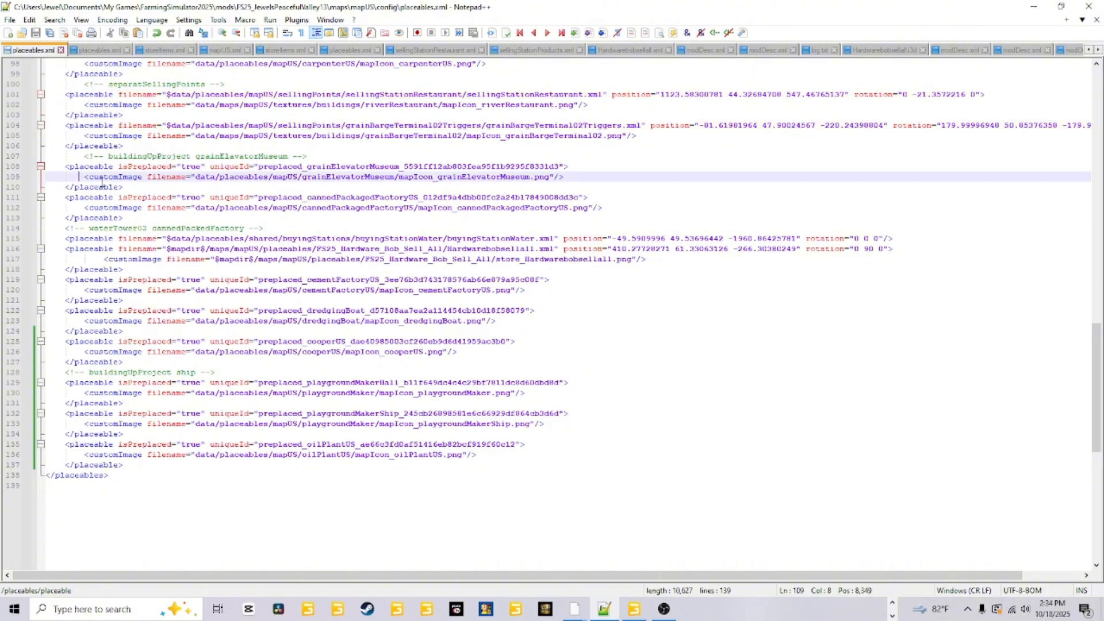
pyautogui.click(75, 155)
pyautogui.click(79, 166)
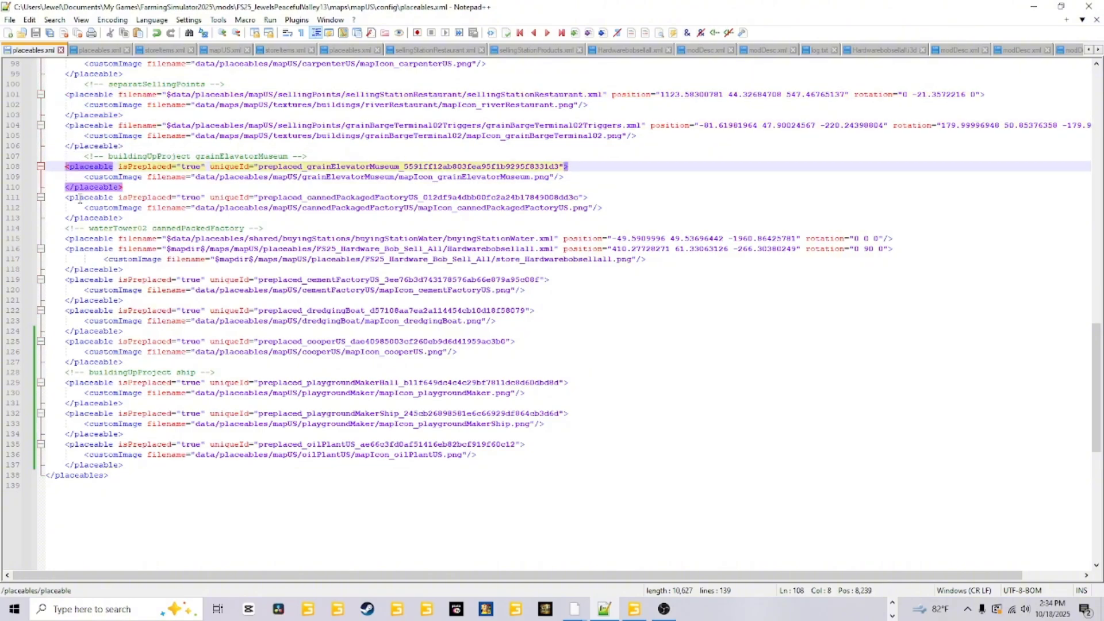
pyautogui.click(79, 197)
pyautogui.click(70, 239)
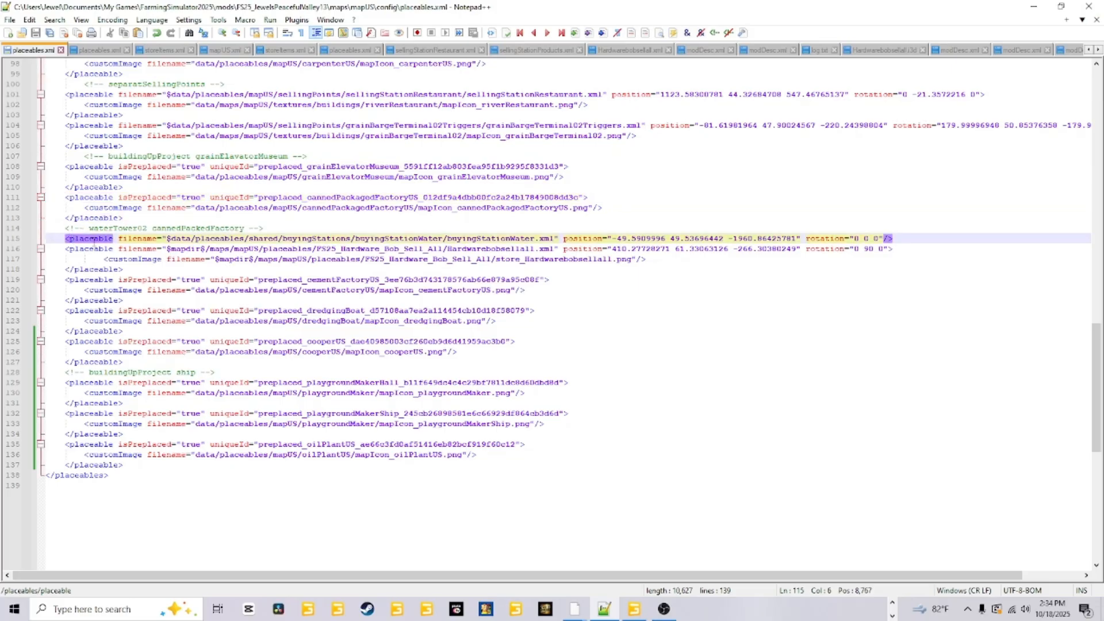
pyautogui.click(899, 238)
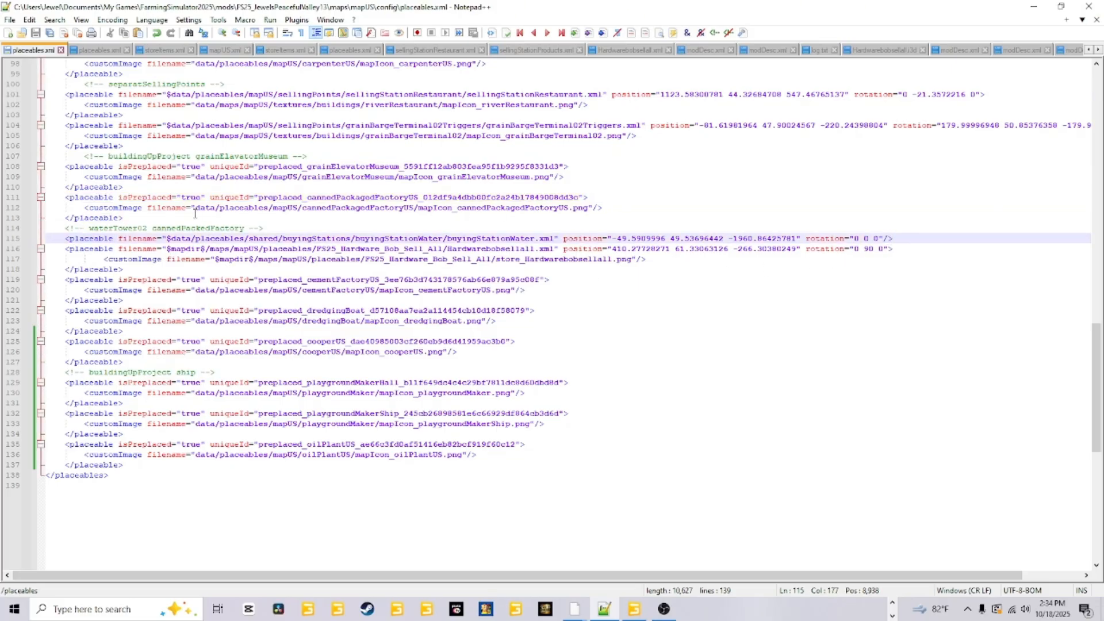
pyautogui.click(85, 247)
pyautogui.click(127, 269)
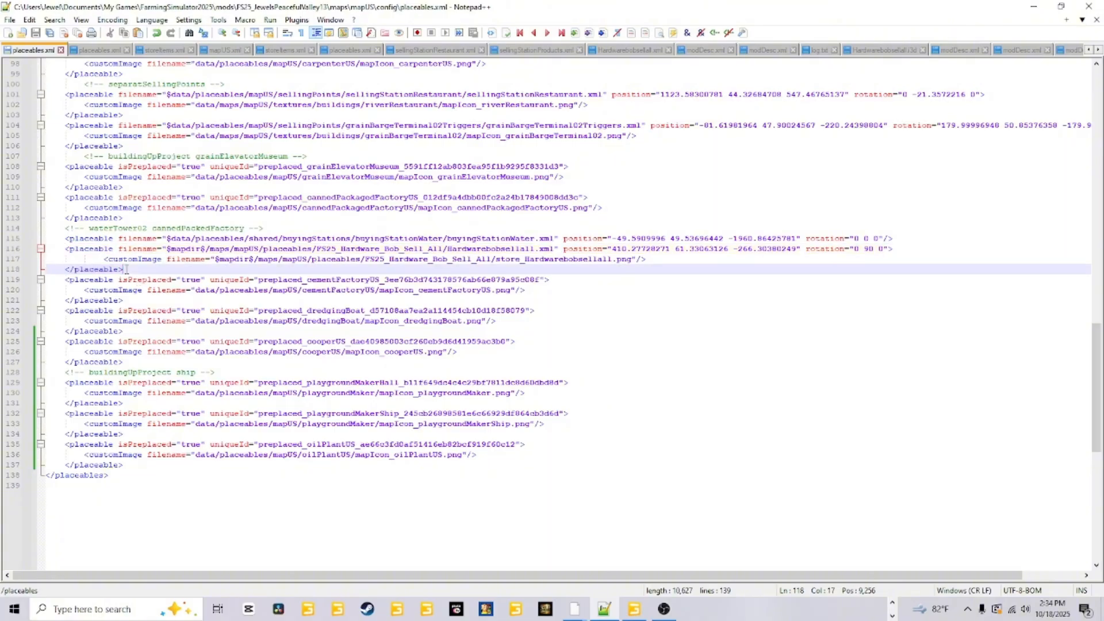
pyautogui.click(93, 279)
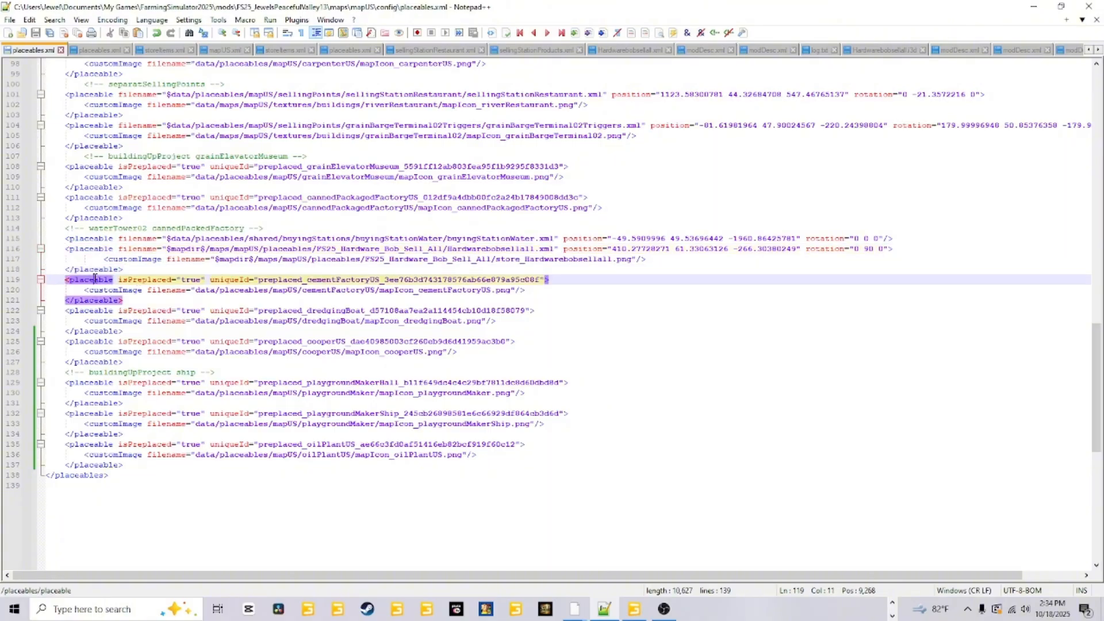
pyautogui.click(135, 300)
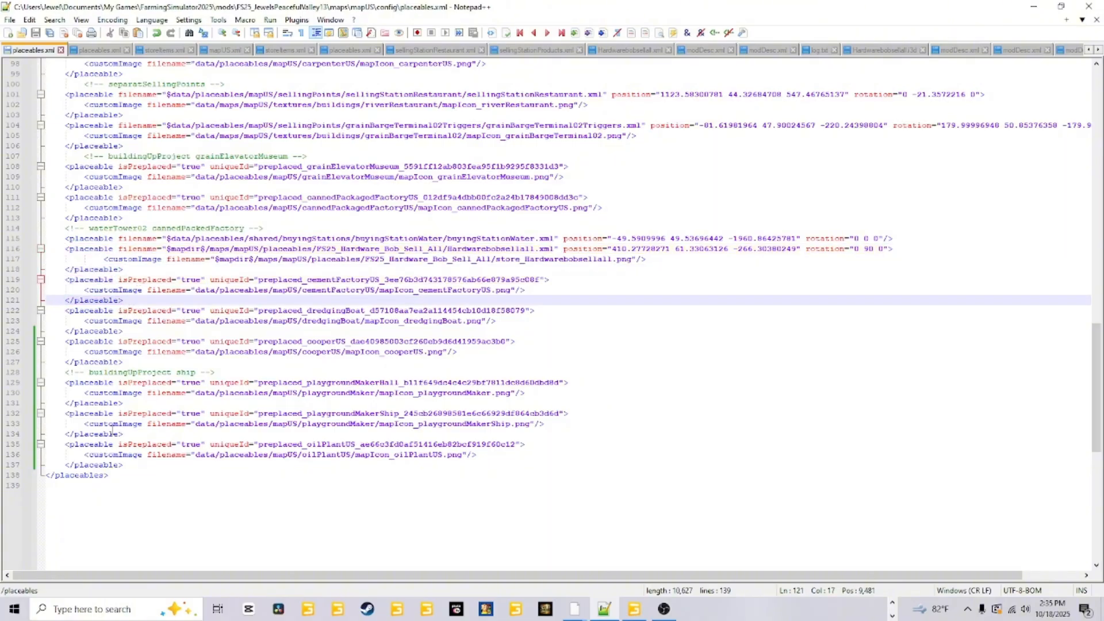
# Paste the copied sawmillUS placeable entry on a new line after the oilPlantUS entry, before the closing placeables tag, and save the file.
pyautogui.click(131, 475)
pyautogui.click(133, 466)
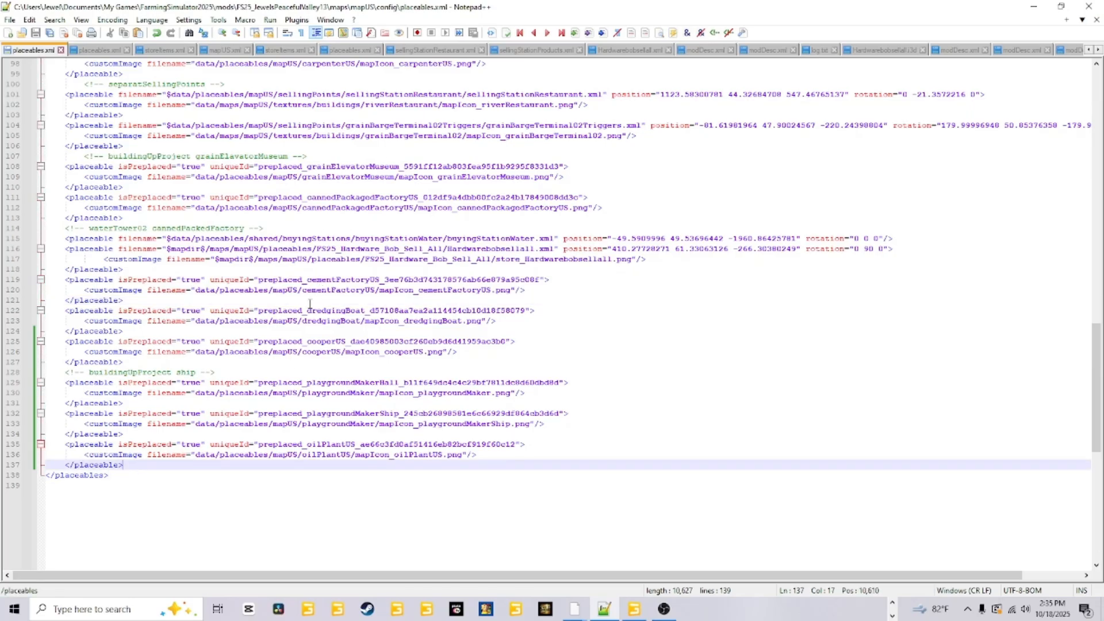
pyautogui.press('Return')
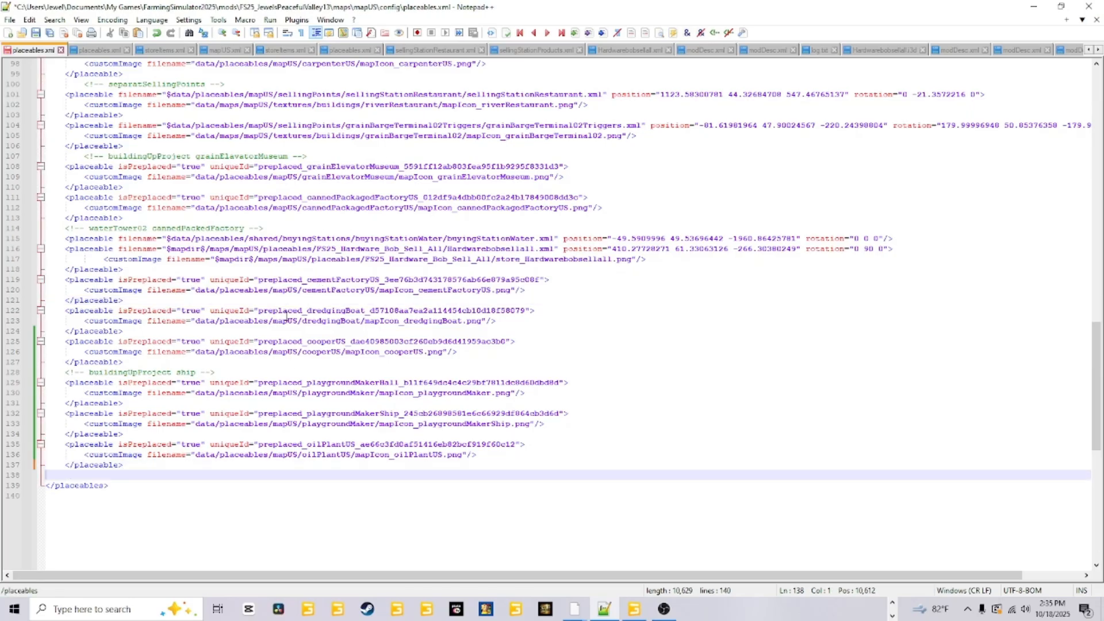
pyautogui.rightClick(53, 474)
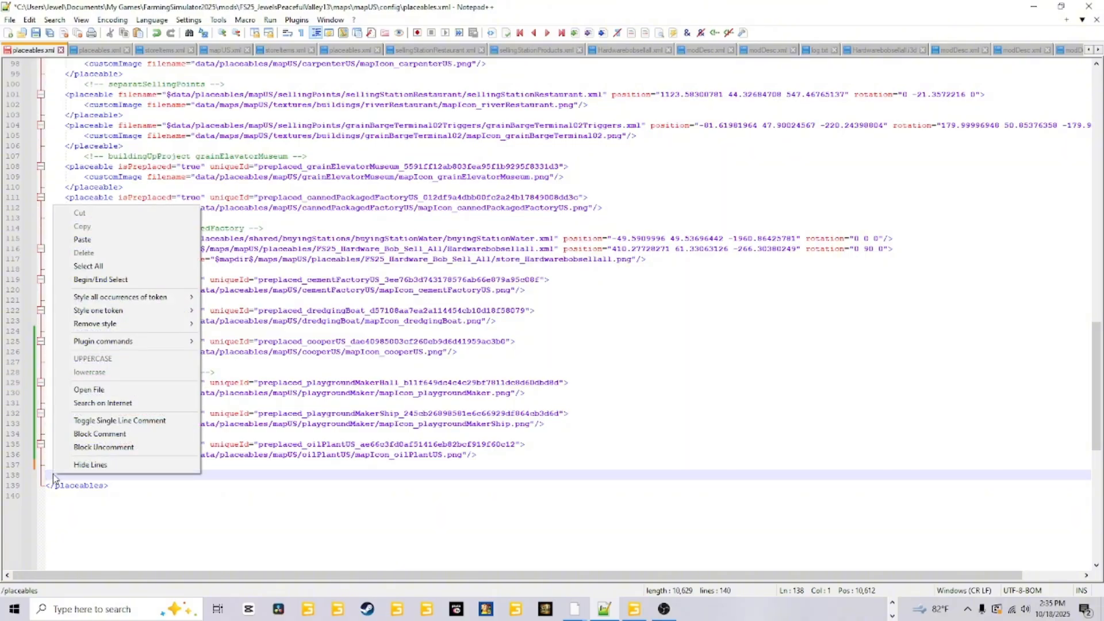
pyautogui.click(126, 240)
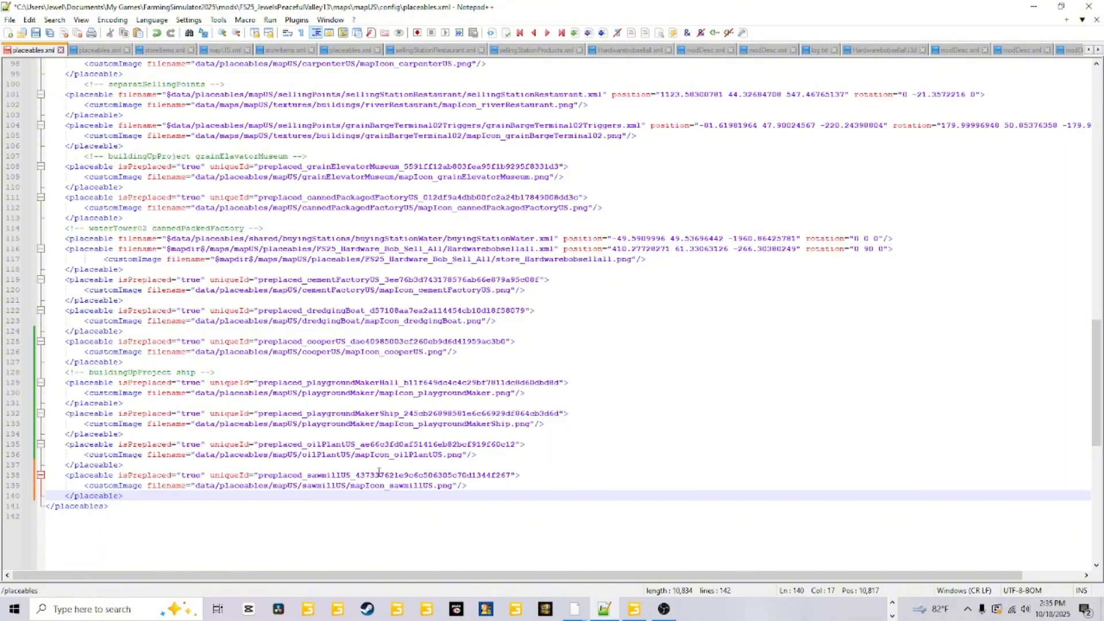
pyautogui.click(35, 34)
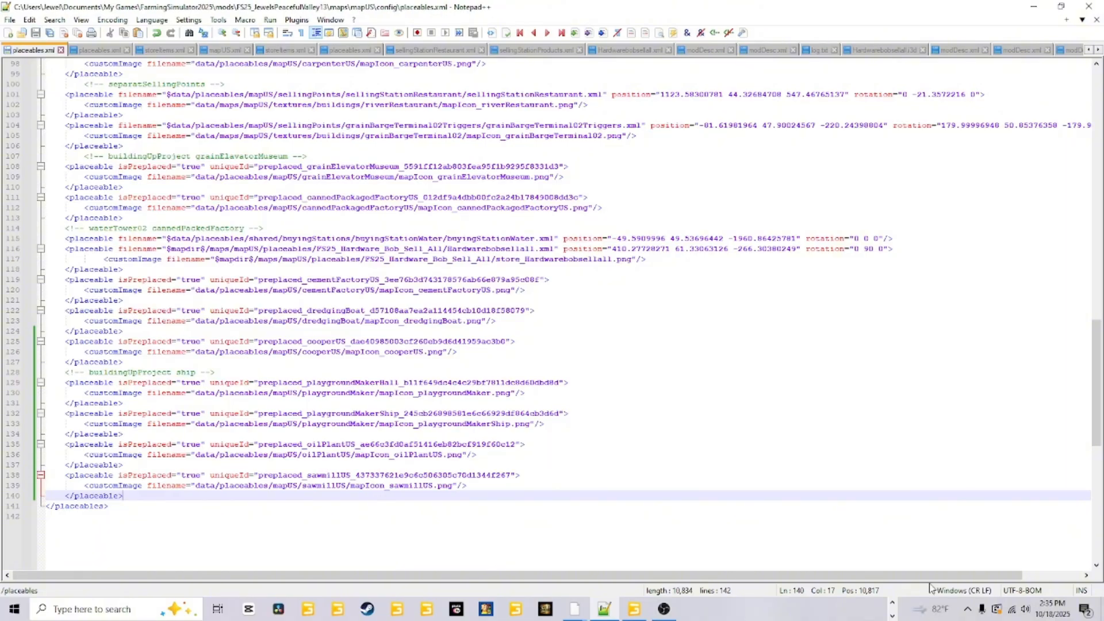
# Switch to File Explorer and open an additional window for browsing to the base game files.
pyautogui.click(893, 603)
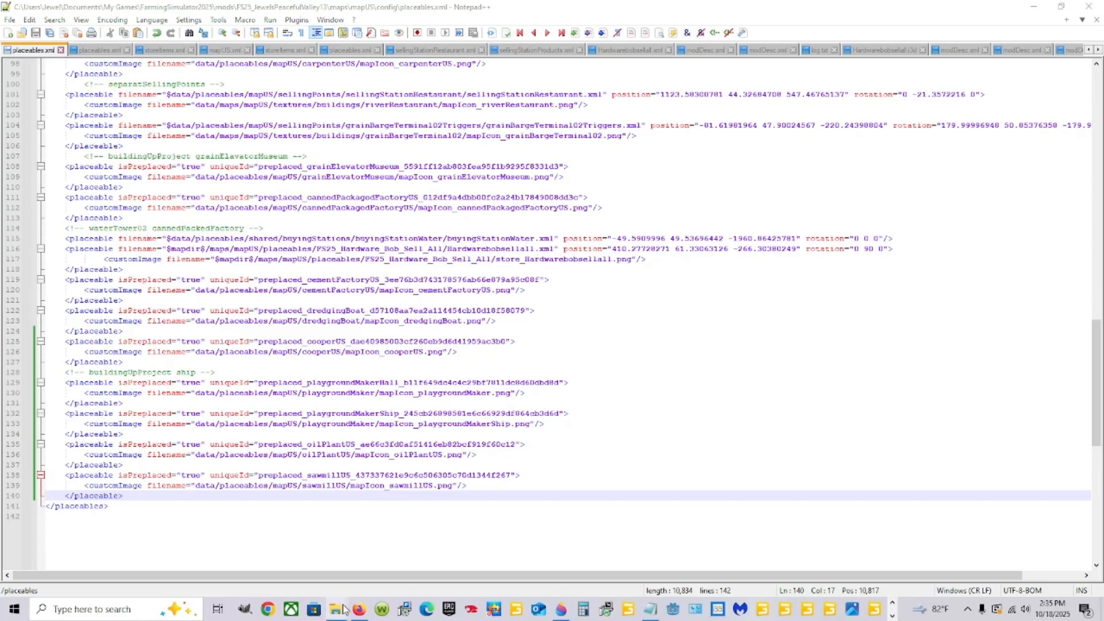
pyautogui.moveTo(343, 606)
pyautogui.click(283, 526)
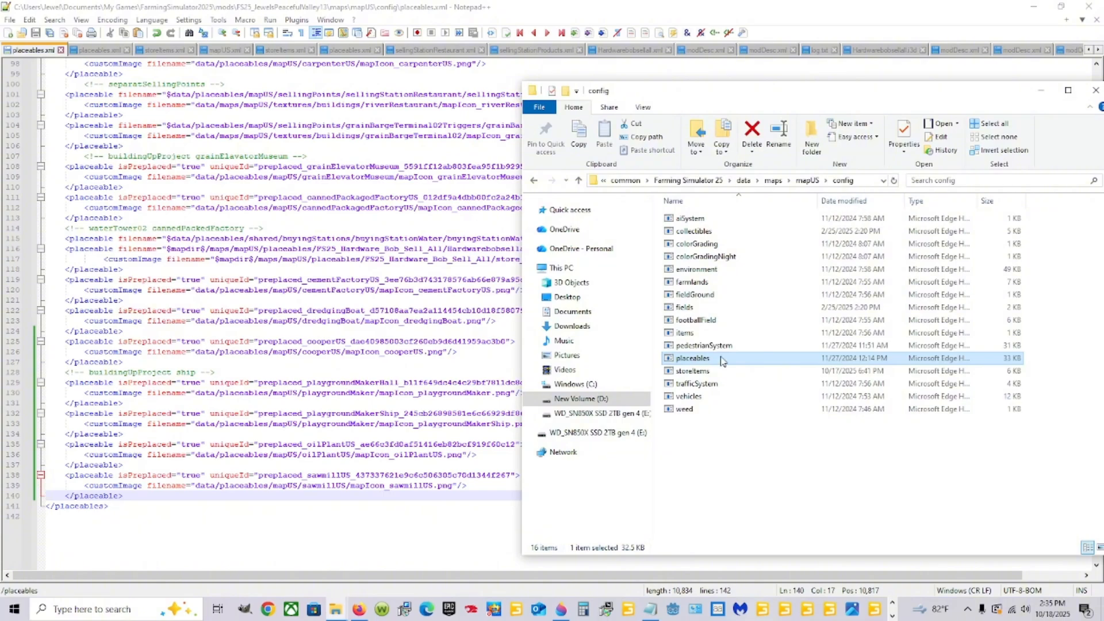
pyautogui.click(335, 610)
pyautogui.rightClick(335, 611)
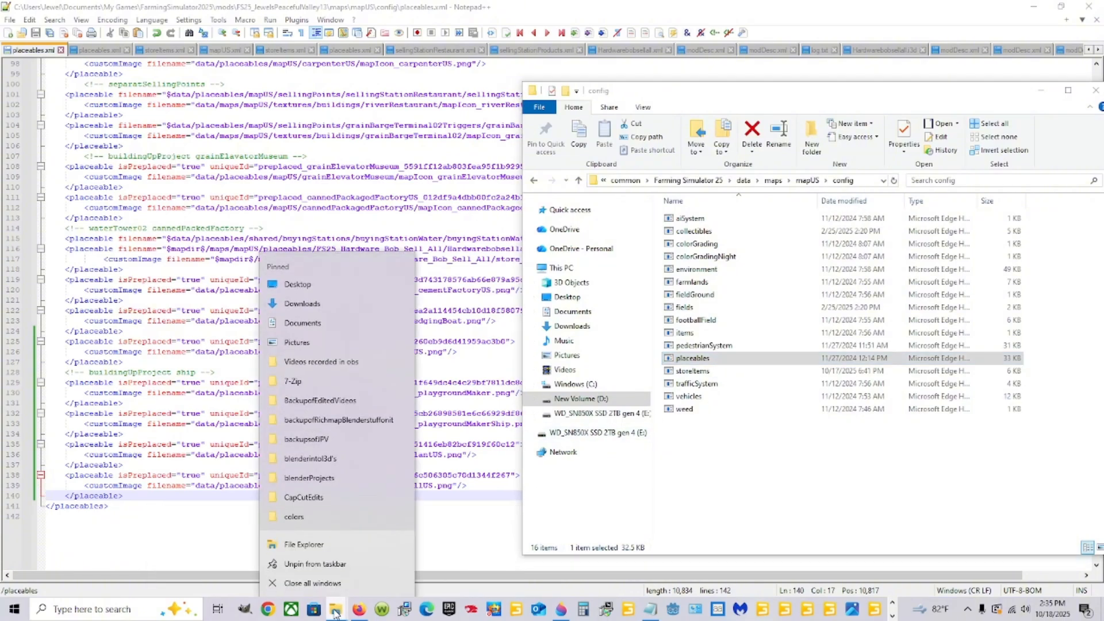
pyautogui.click(325, 546)
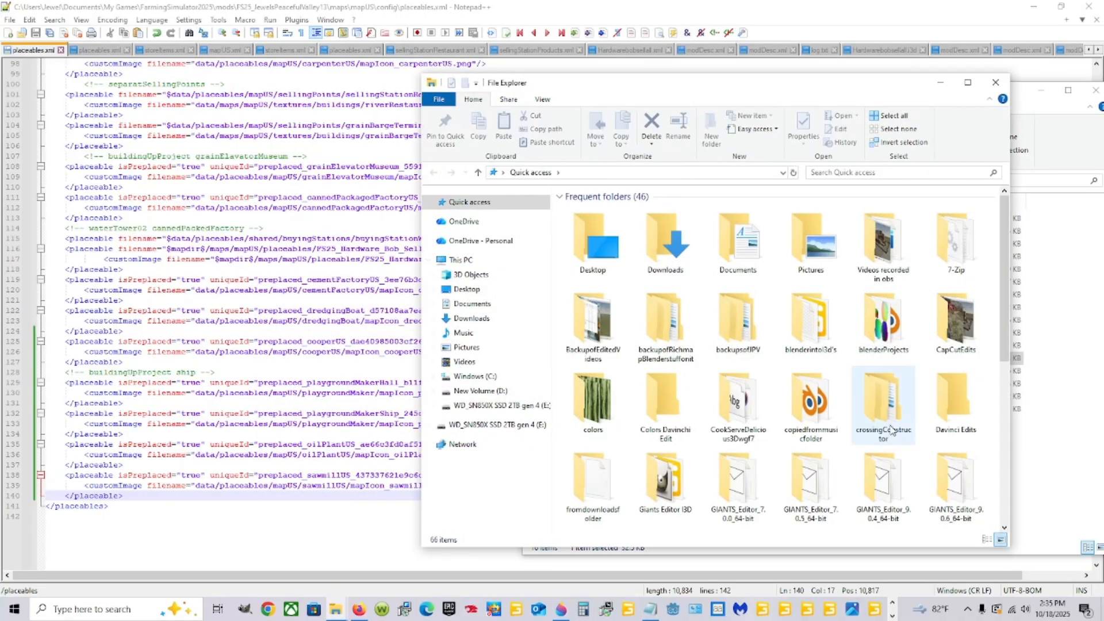
# Go to the base game's config folder on drive D under SteamLibrary, steamapps, common, Farming Simulator 25, data, maps, mapUS.
pyautogui.click(472, 303)
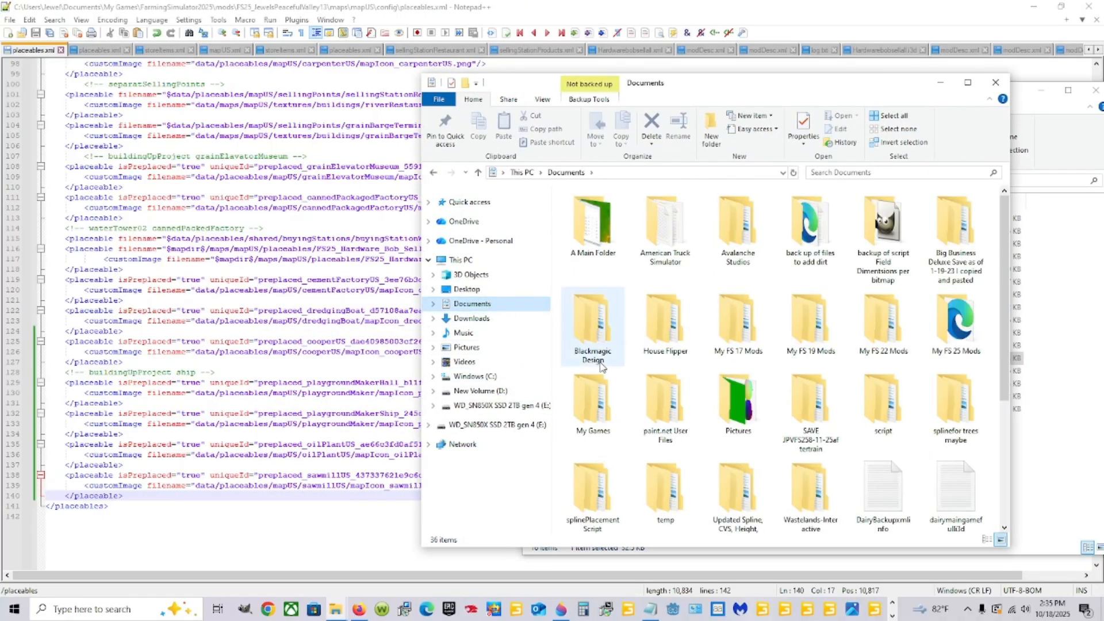
pyautogui.click(472, 391)
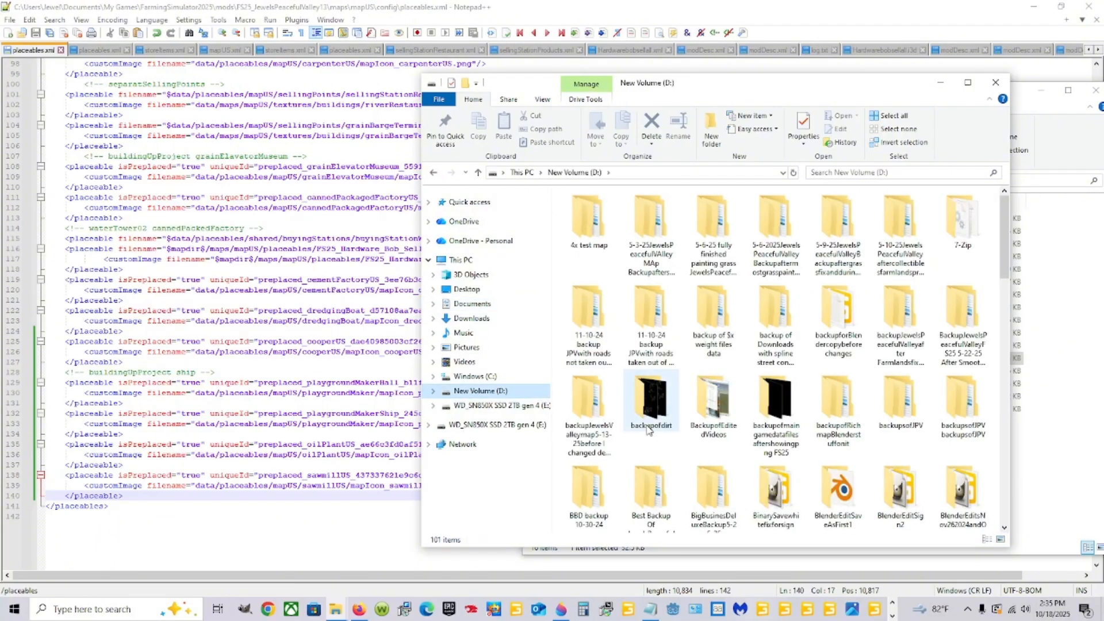
pyautogui.scroll(-10, 729, 477)
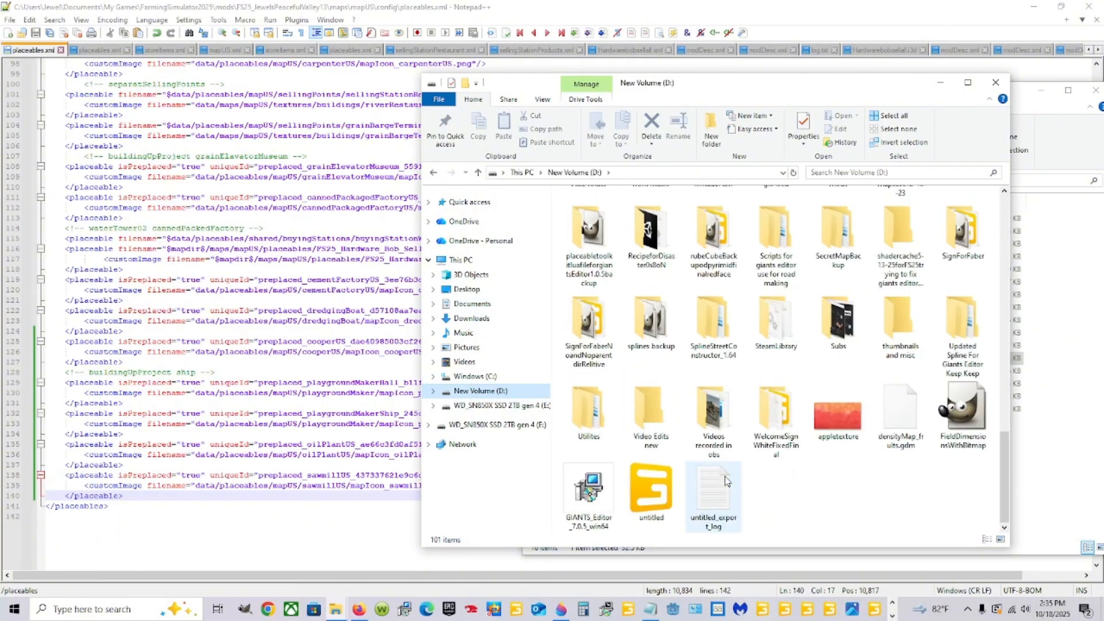
pyautogui.doubleClick(776, 322)
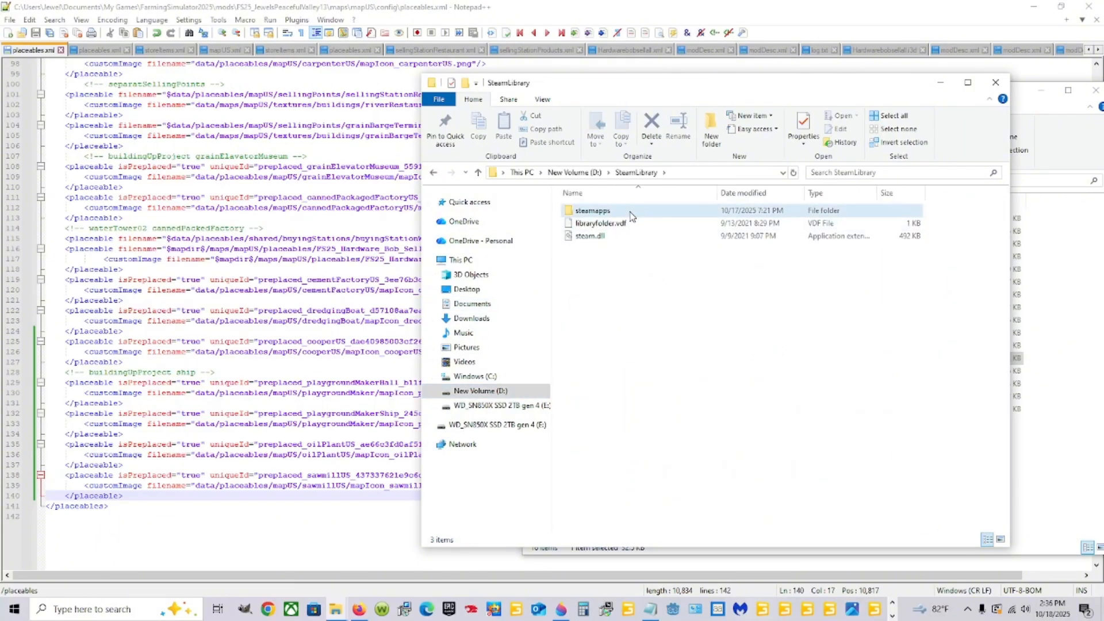
pyautogui.doubleClick(610, 223)
pyautogui.doubleClick(590, 210)
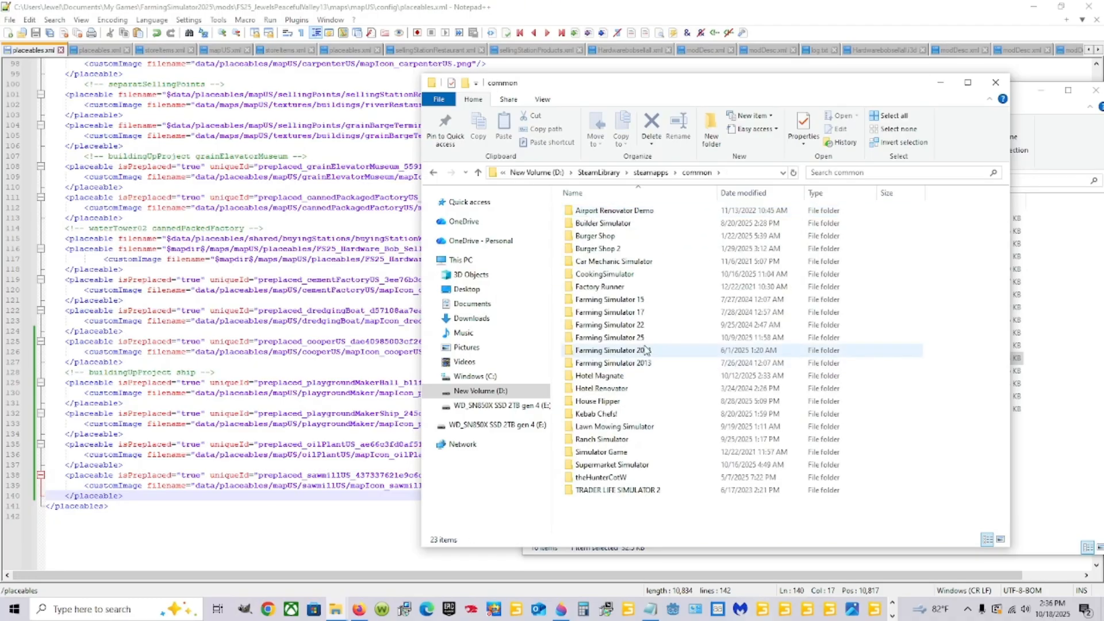
pyautogui.doubleClick(651, 342)
pyautogui.doubleClick(615, 211)
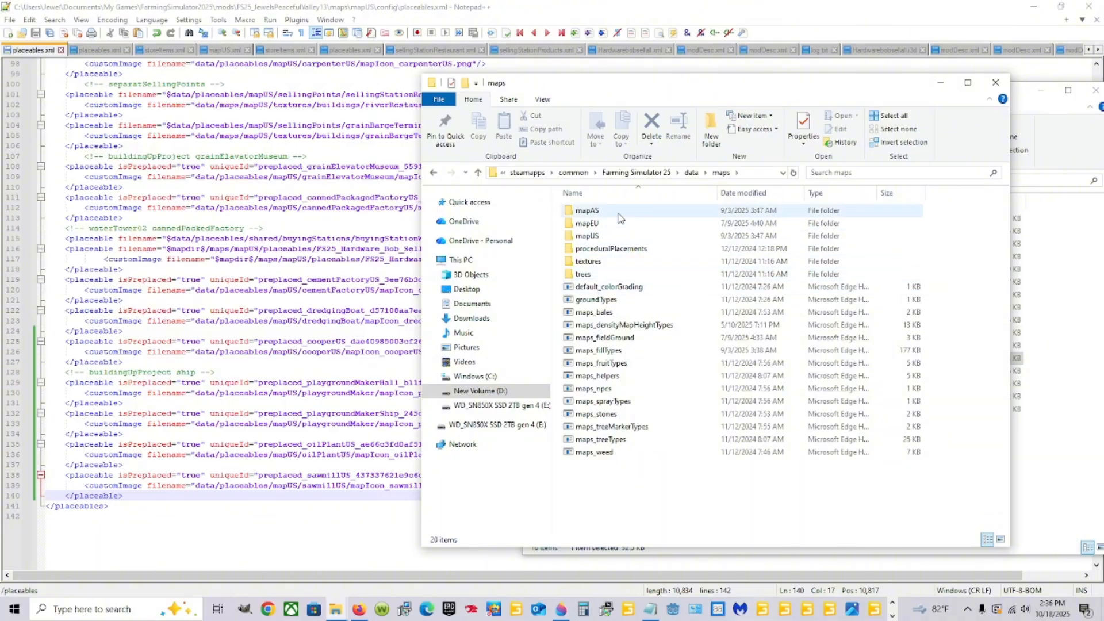
pyautogui.doubleClick(622, 235)
pyautogui.doubleClick(623, 212)
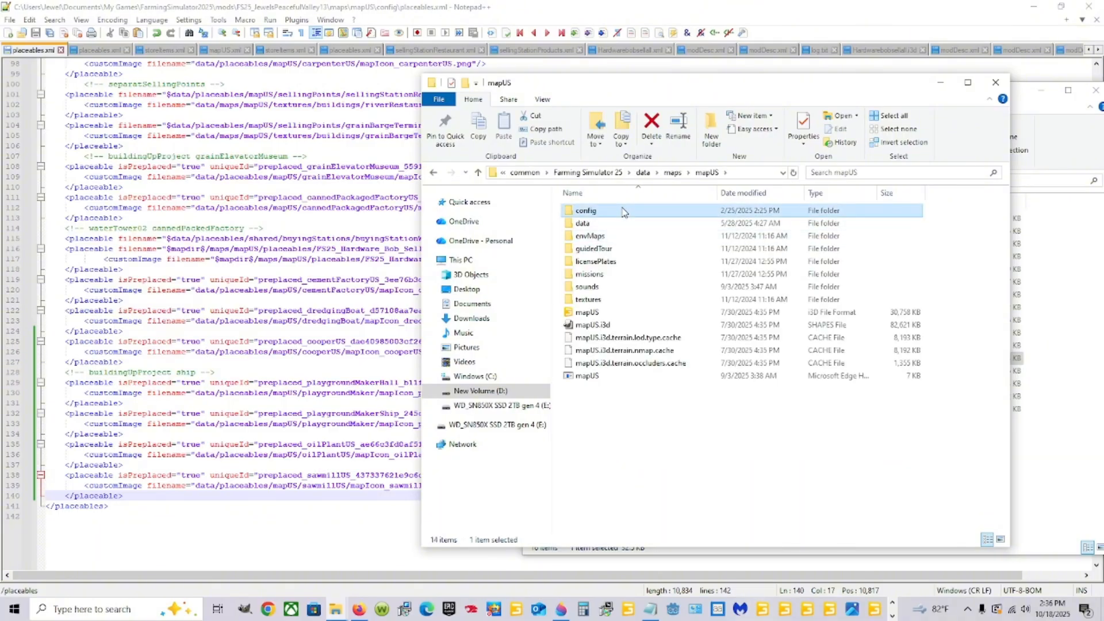
# Open the base game's storeItems file from the mapUS config folder in Notepad++.
pyautogui.click(603, 363)
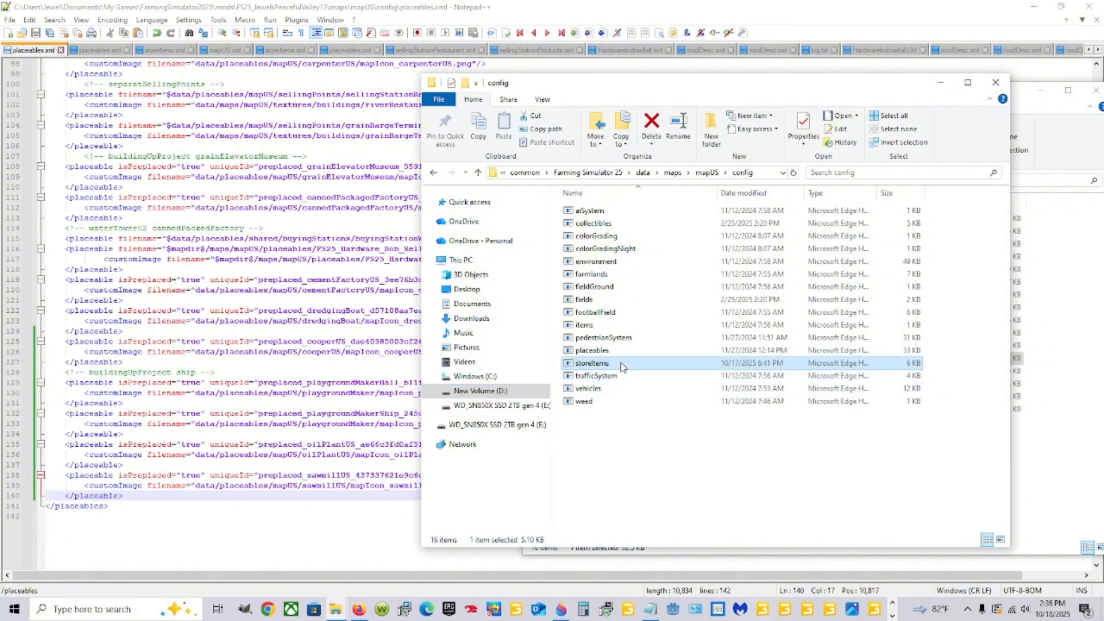
pyautogui.rightClick(620, 366)
pyautogui.click(633, 174)
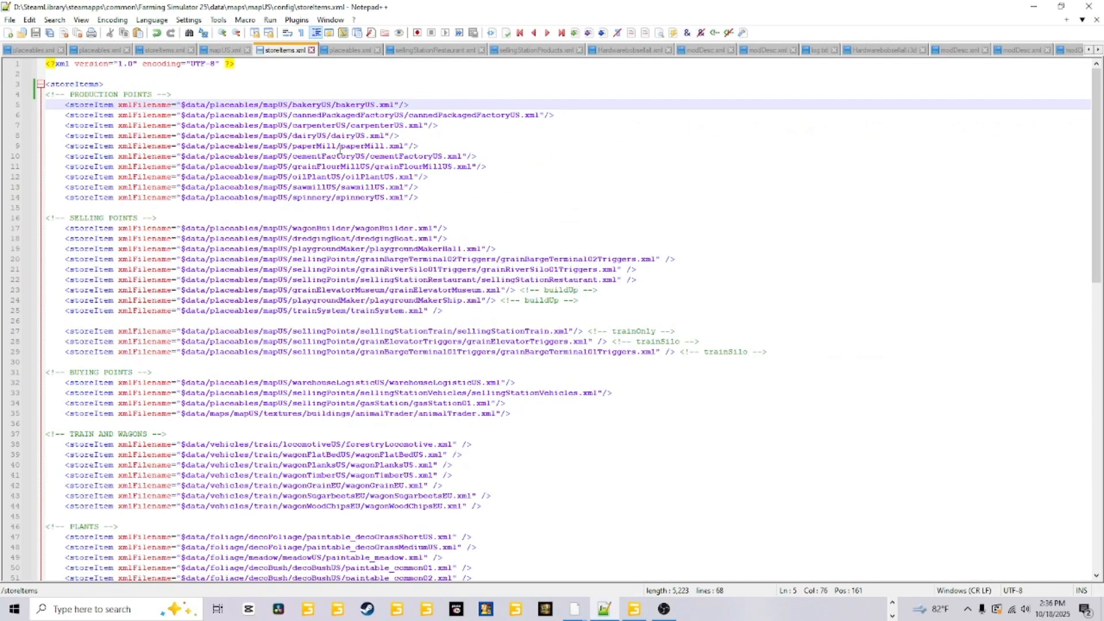
# Copy the whole sawmillUS storeItem line from the production points section.
pyautogui.click(429, 188)
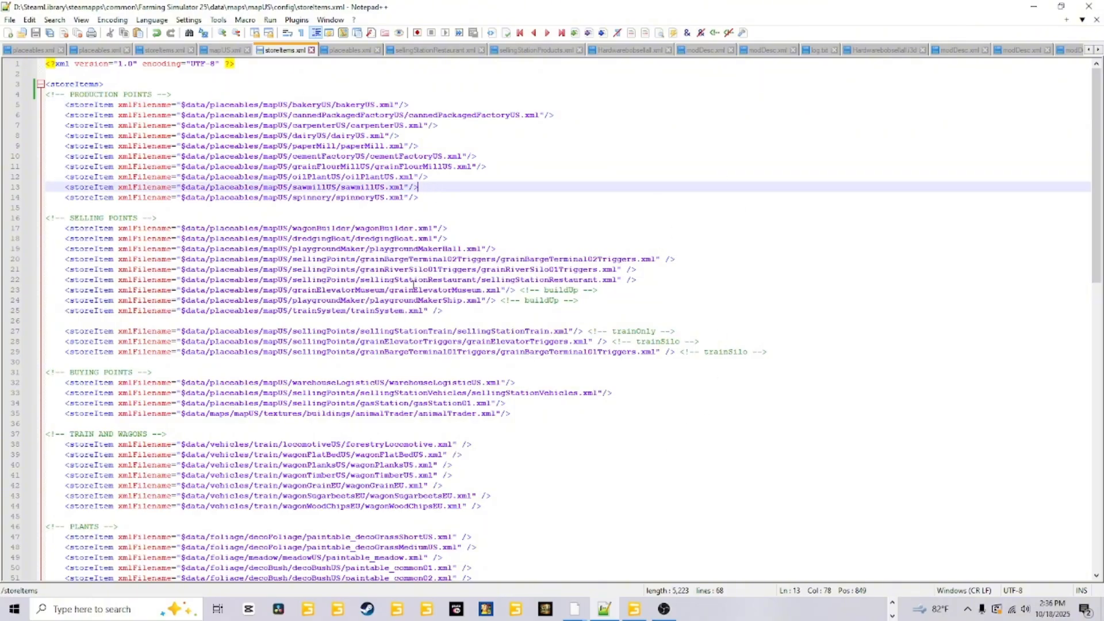
pyautogui.moveTo(418, 187); pyautogui.dragTo(29, 185)
pyautogui.rightClick(68, 190)
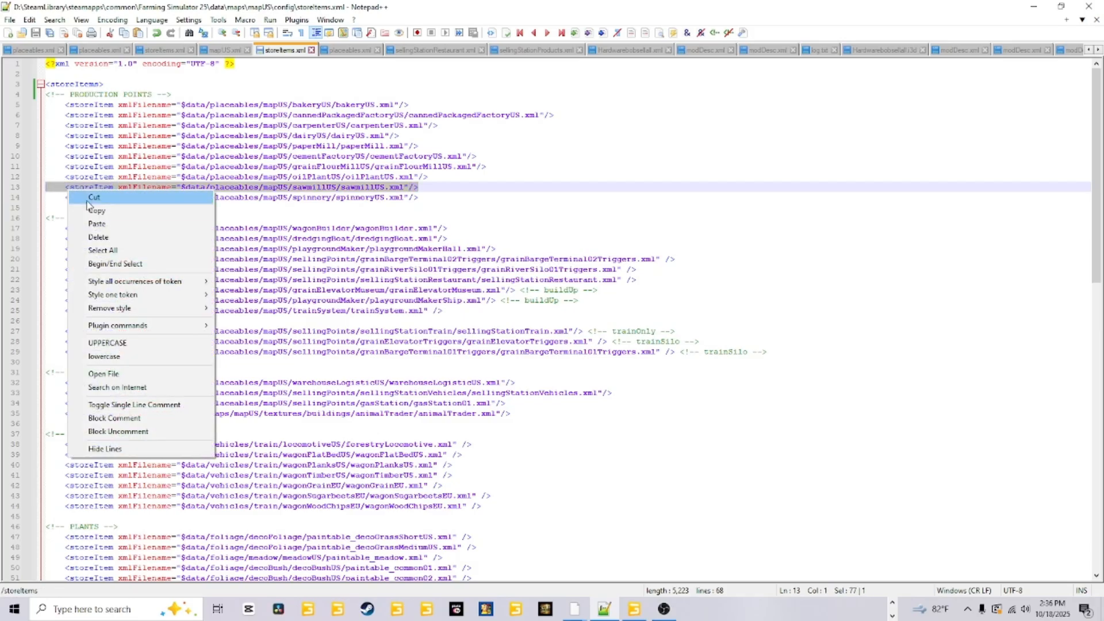
pyautogui.click(95, 211)
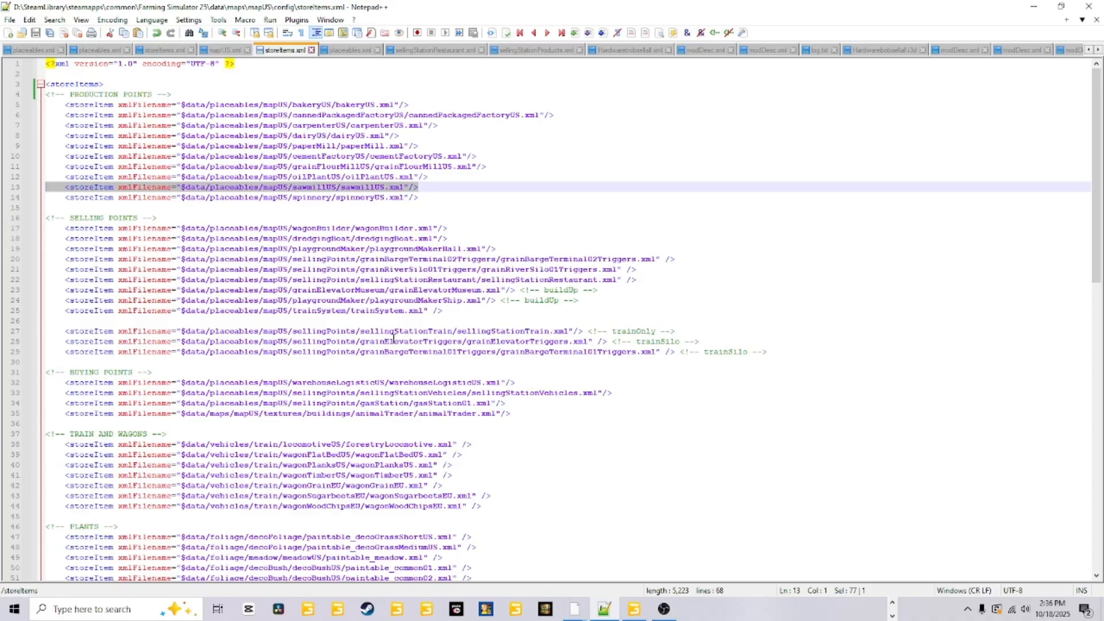
# Examine the base game's store item entries for trainSystem, sellingStationTrain and sellingStationVehicles.
pyautogui.scroll(-8, 395, 339)
pyautogui.scroll(5, 411, 424)
pyautogui.scroll(3, 411, 424)
pyautogui.click(219, 311)
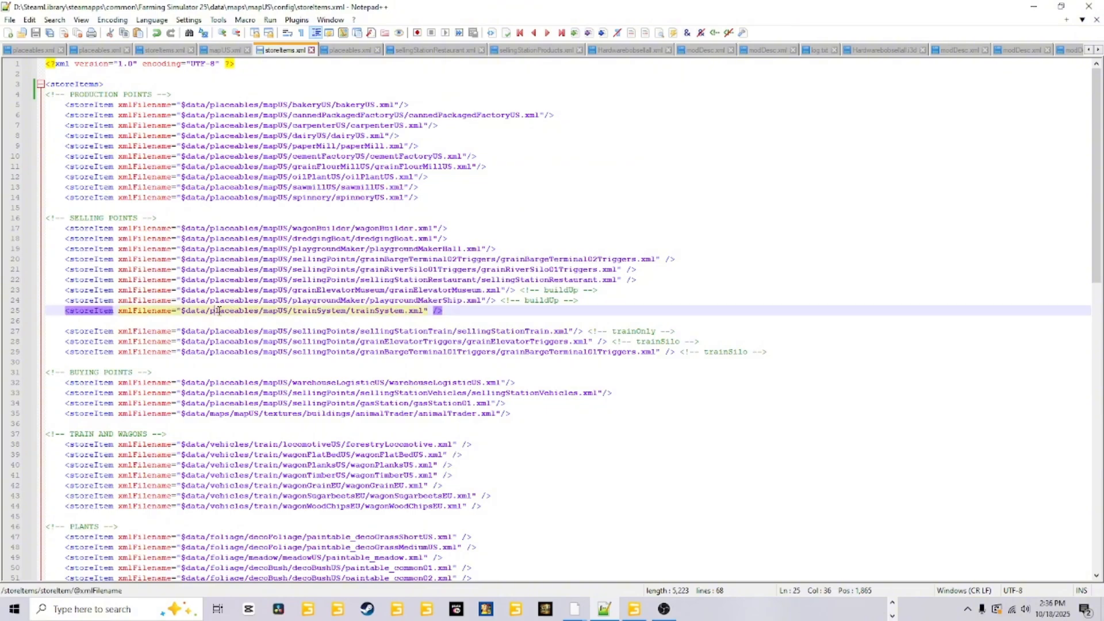
pyautogui.click(268, 332)
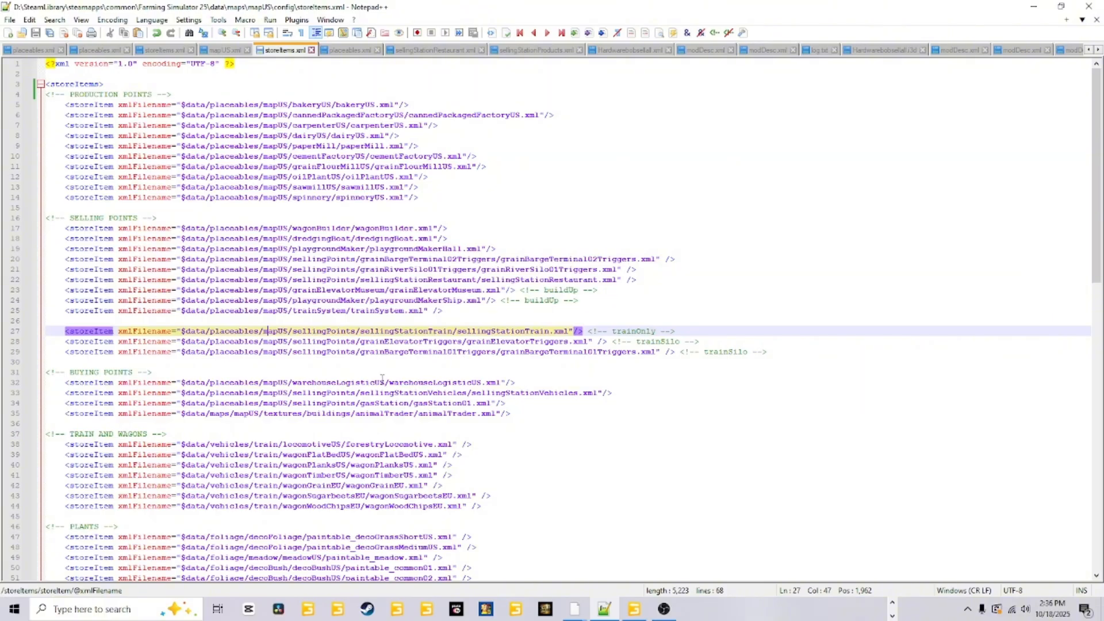
pyautogui.click(364, 393)
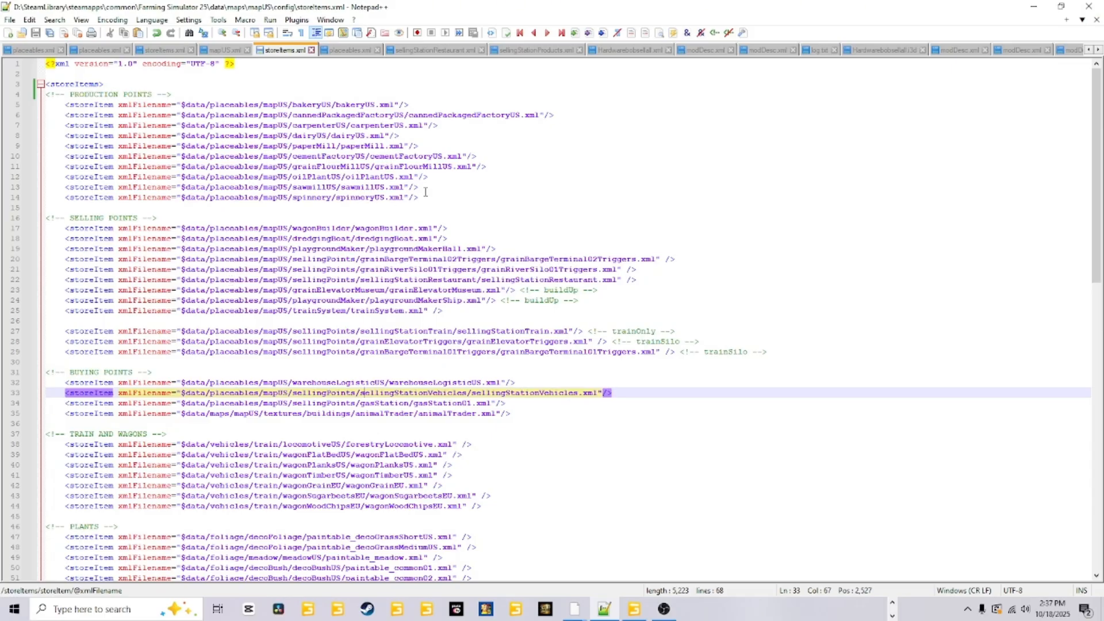
# Switch to File Explorer and open the storeItems file from the FS25_JewelsPeacefulValley13 mod's maps/mapUS/config folder in Notepad++.
pyautogui.click(891, 602)
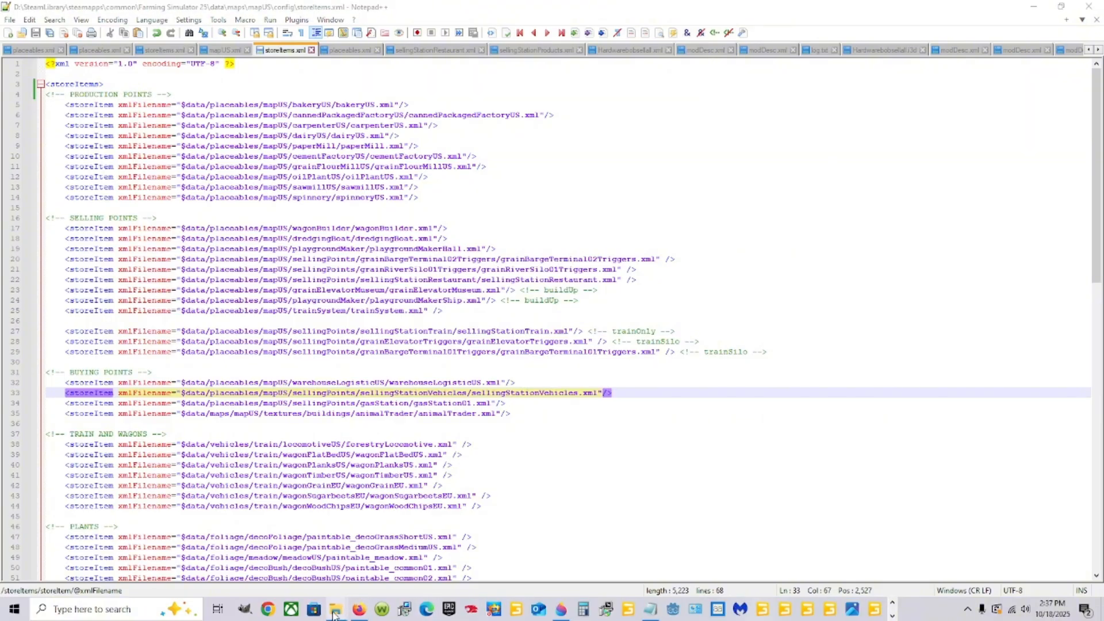
pyautogui.moveTo(334, 613)
pyautogui.click(148, 553)
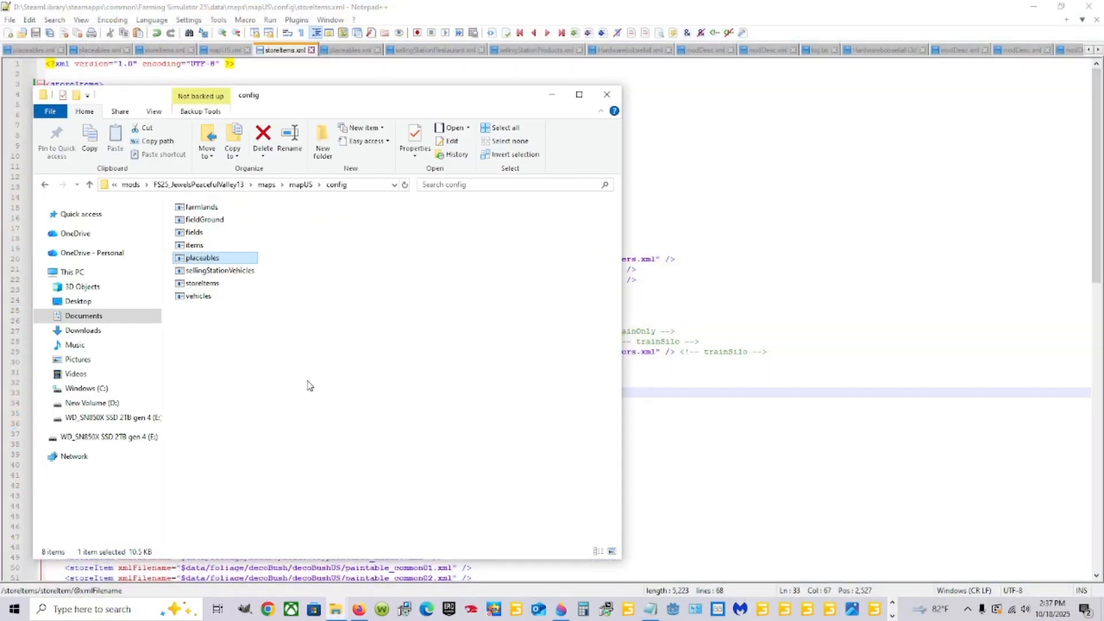
pyautogui.click(210, 286)
pyautogui.rightClick(212, 286)
pyautogui.click(279, 332)
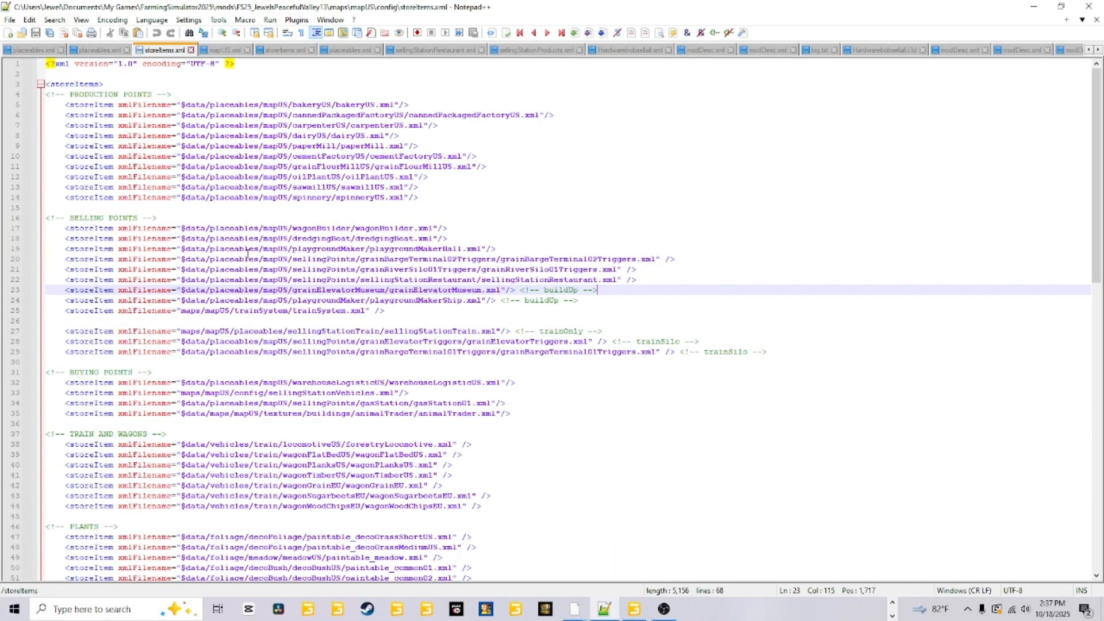
# Check the mod's storeItems file for the sawmillUS line under production points, the opening storeItems tag and the selling point entries.
pyautogui.click(380, 187)
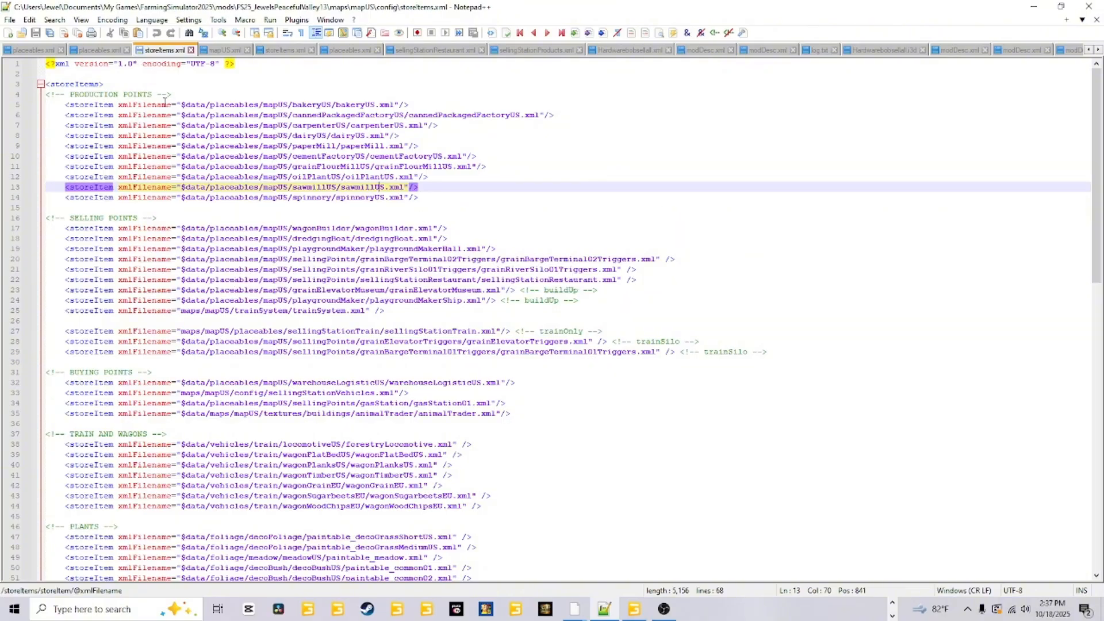
pyautogui.click(104, 84)
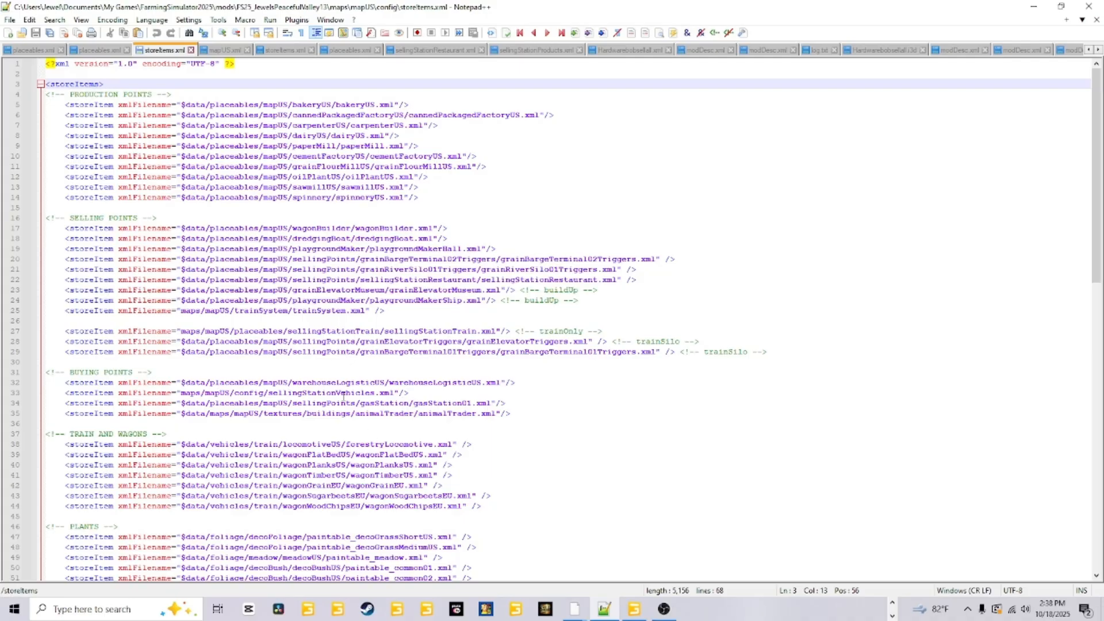
pyautogui.click(264, 226)
pyautogui.click(263, 259)
pyautogui.click(262, 281)
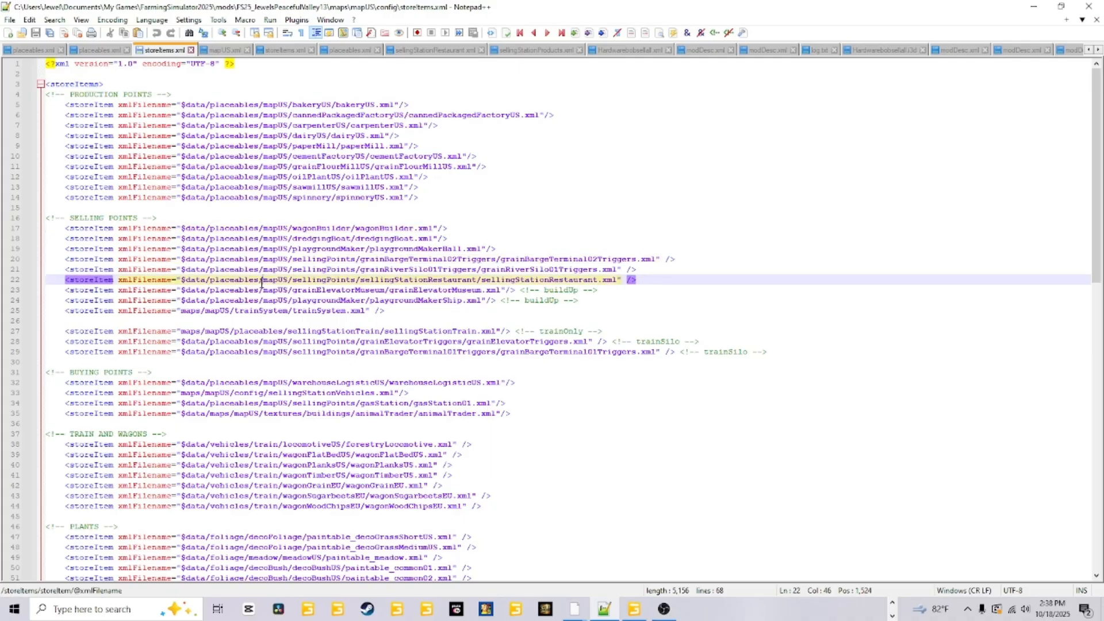
pyautogui.click(281, 249)
pyautogui.click(297, 229)
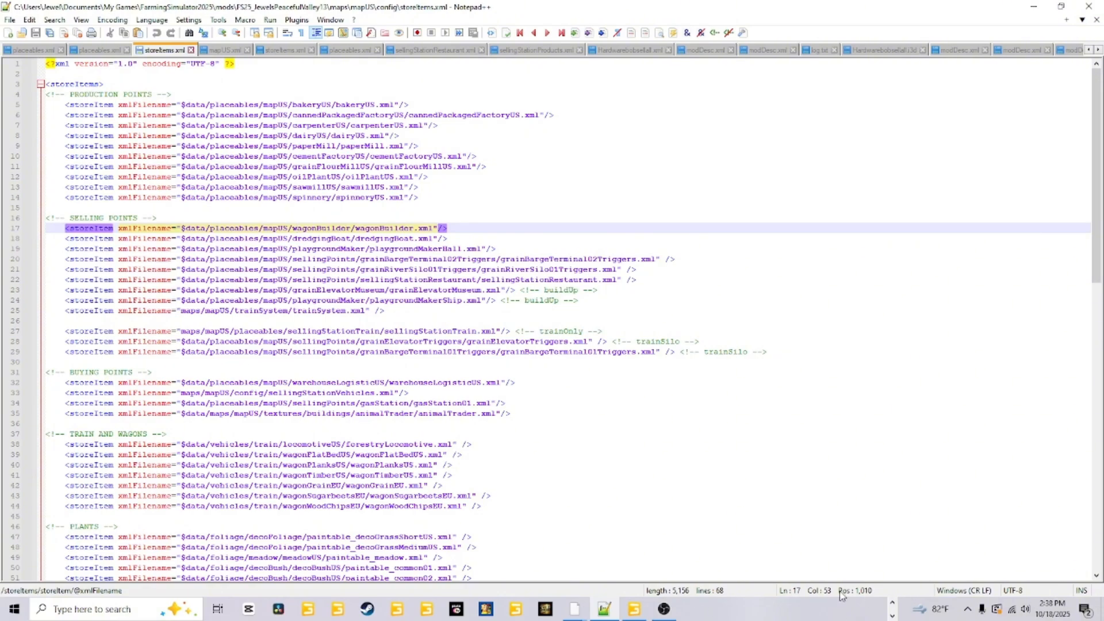
# Switch to Steam, launch Farming Simulator 25 from the library and open the list of game saves.
pyautogui.click(374, 609)
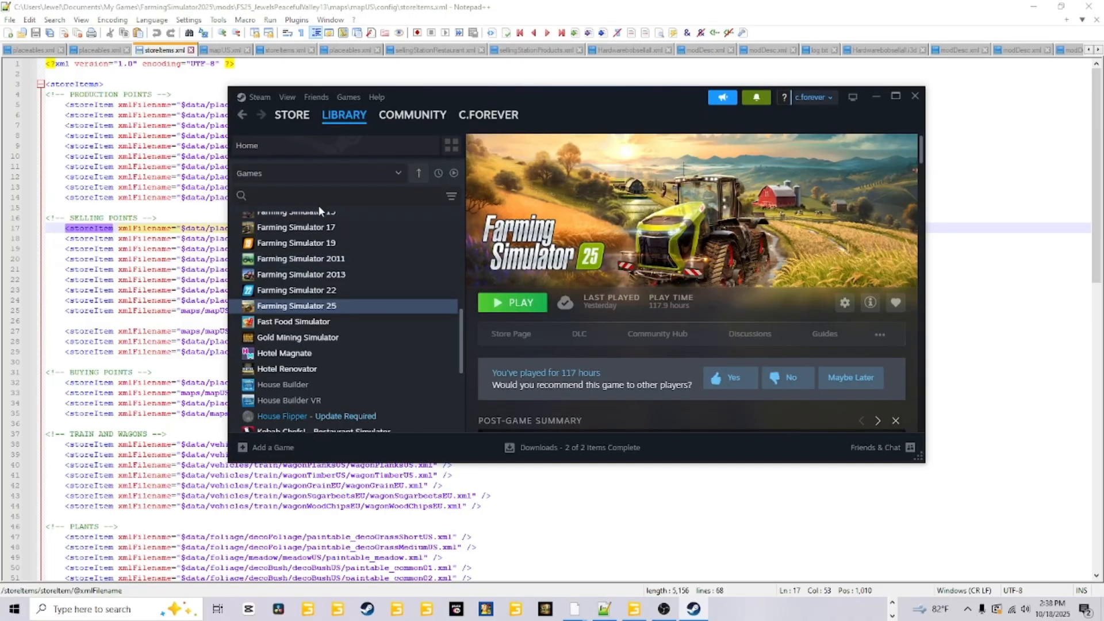
pyautogui.click(518, 305)
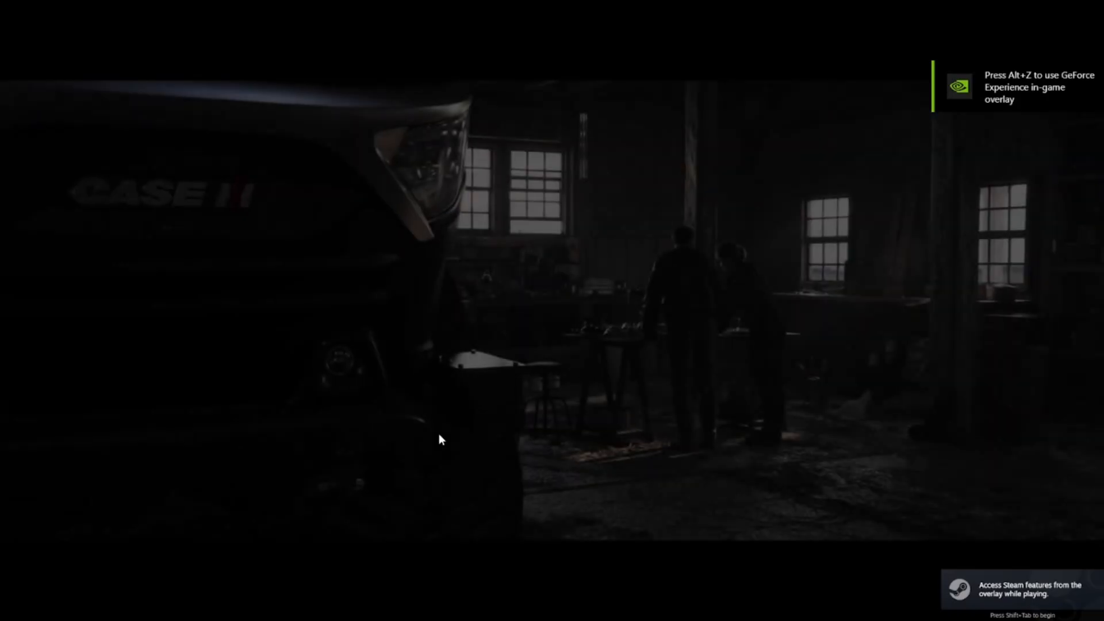
pyautogui.click(439, 433)
pyautogui.click(100, 373)
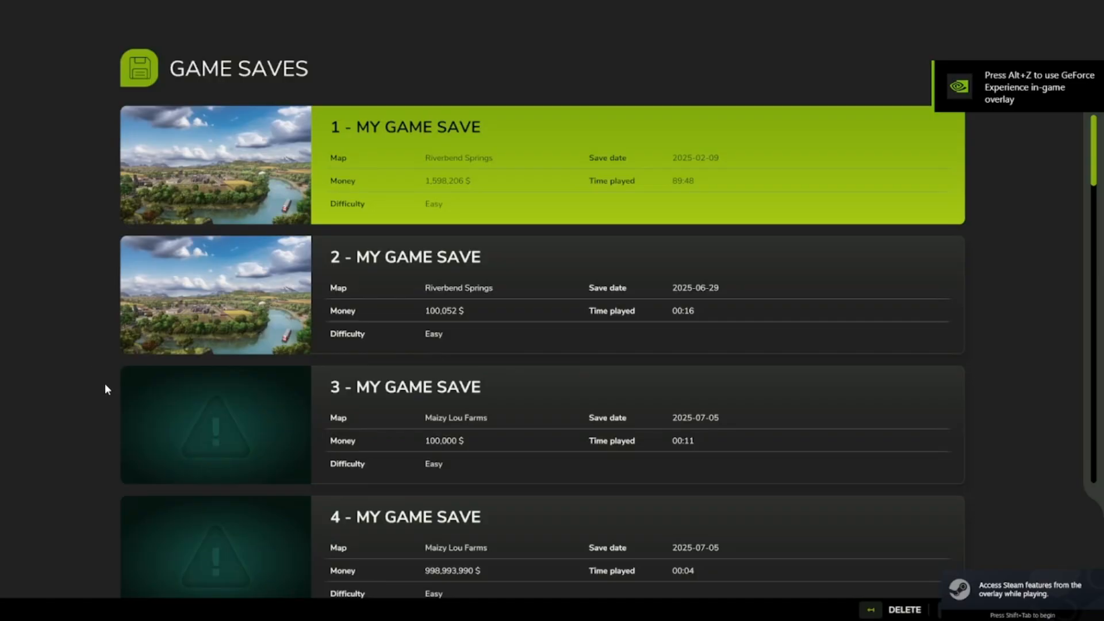
# Select an empty save slot below the existing saves and continue to its savegame options.
pyautogui.scroll(-10, 334, 402)
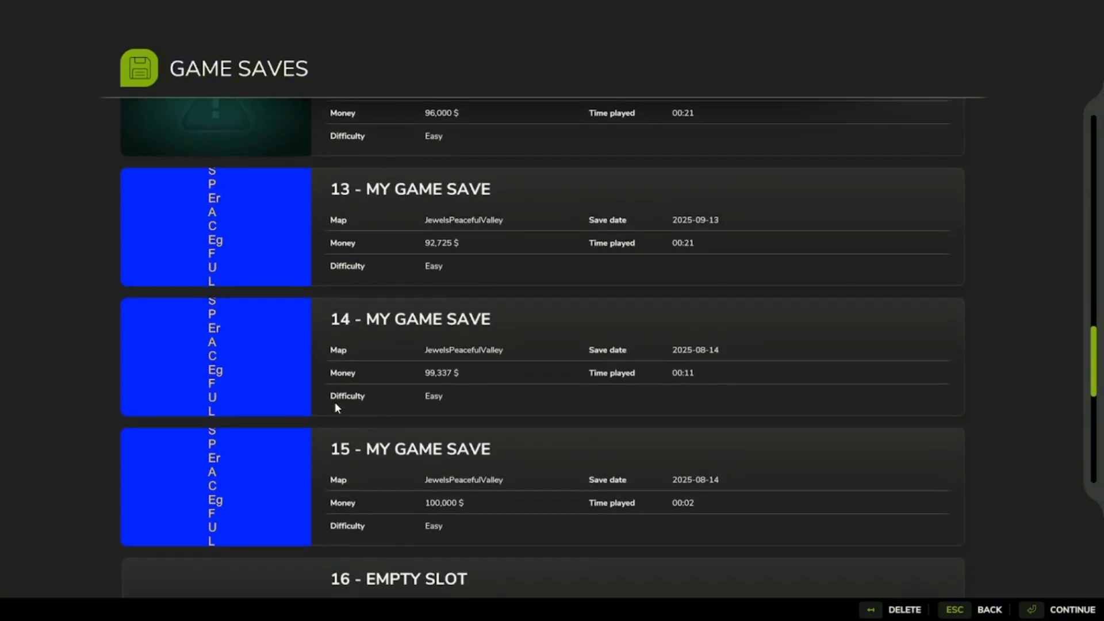
pyautogui.scroll(-3, 335, 404)
pyautogui.click(454, 224)
pyautogui.click(1064, 614)
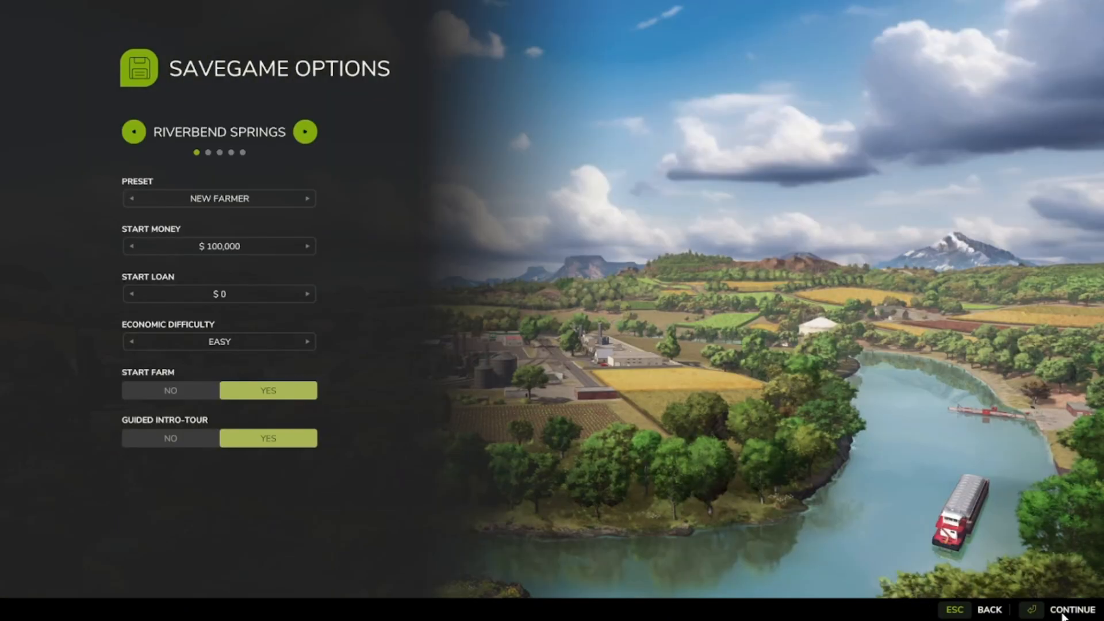
# Turn off the guided intro tour, choose the JewelsPeacefulValley map and continue to the mod selection.
pyautogui.click(156, 439)
pyautogui.click(312, 122)
pyautogui.click(311, 121)
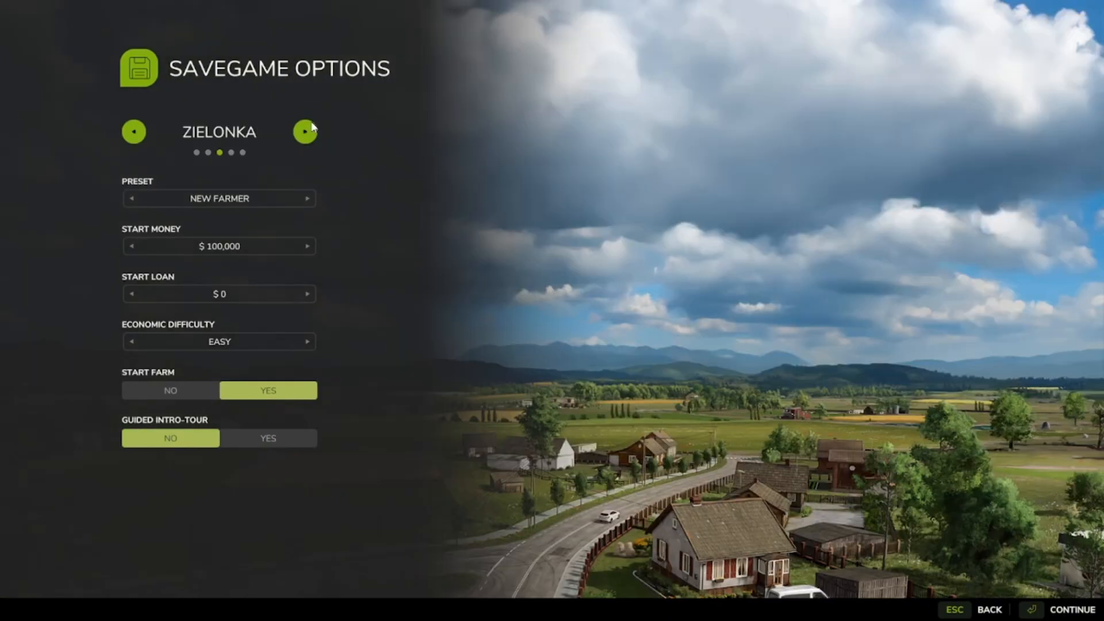
pyautogui.click(311, 130)
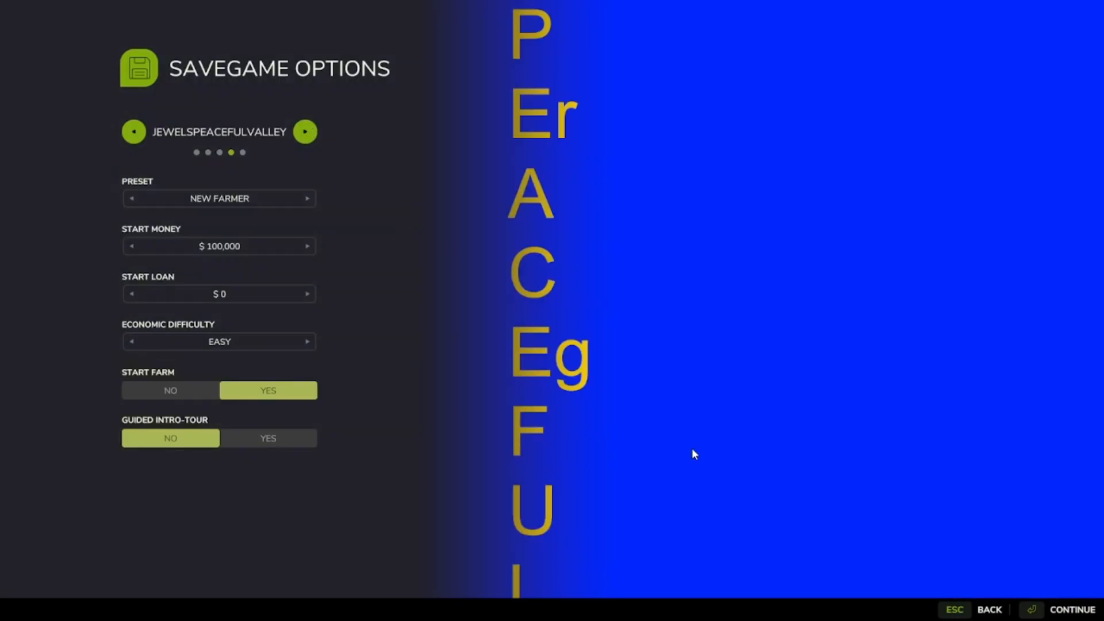
pyautogui.click(1079, 613)
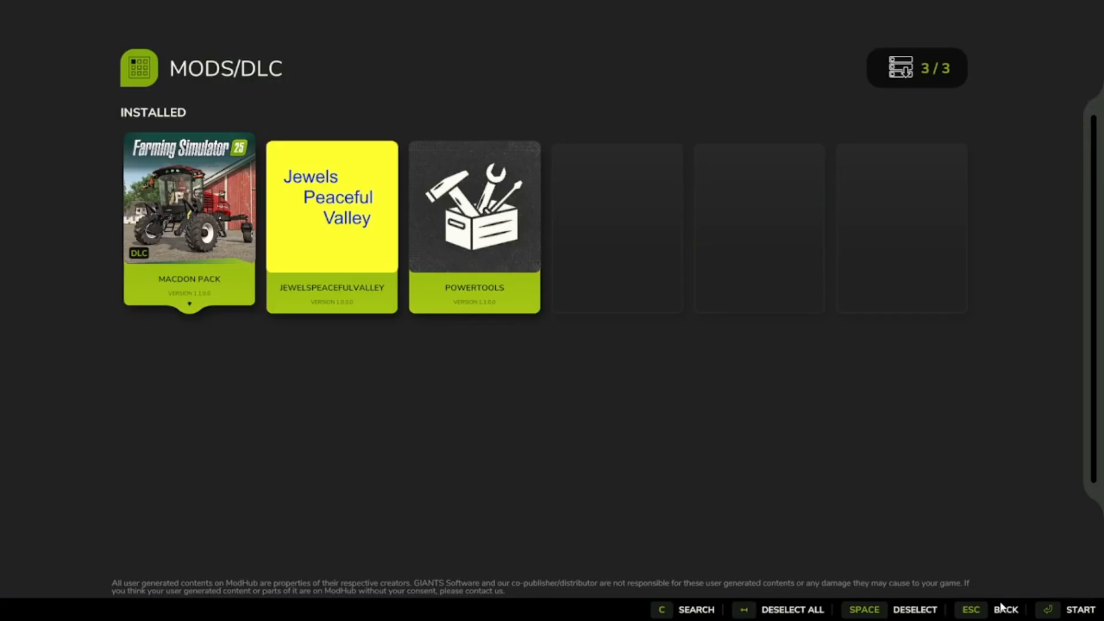
# Start the game with the installed mods selected and accept the current character.
pyautogui.click(1071, 612)
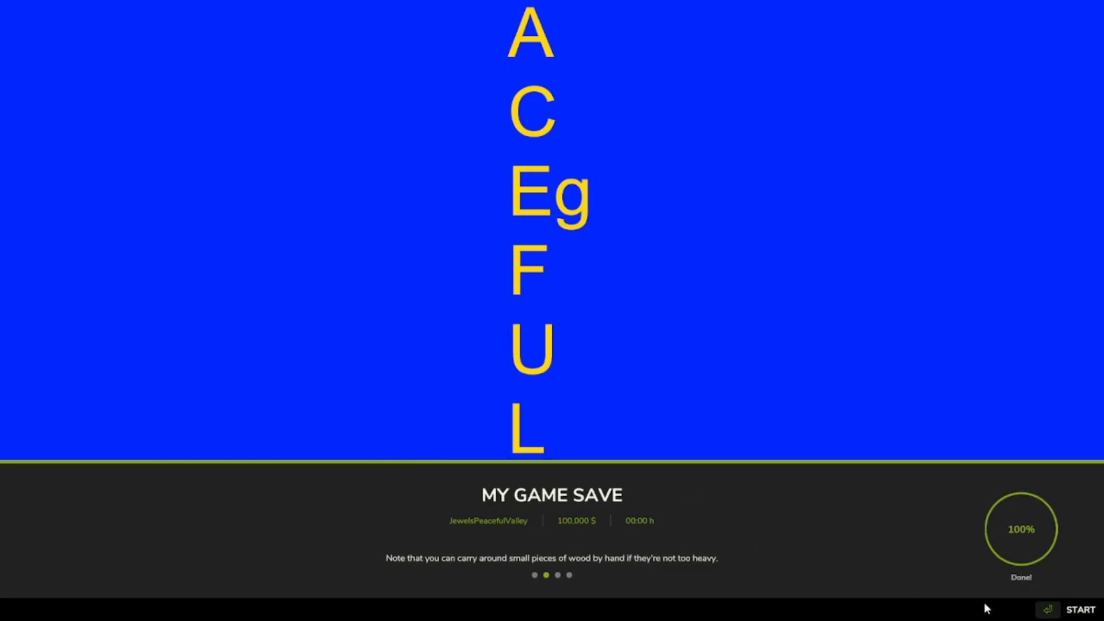
pyautogui.click(1066, 609)
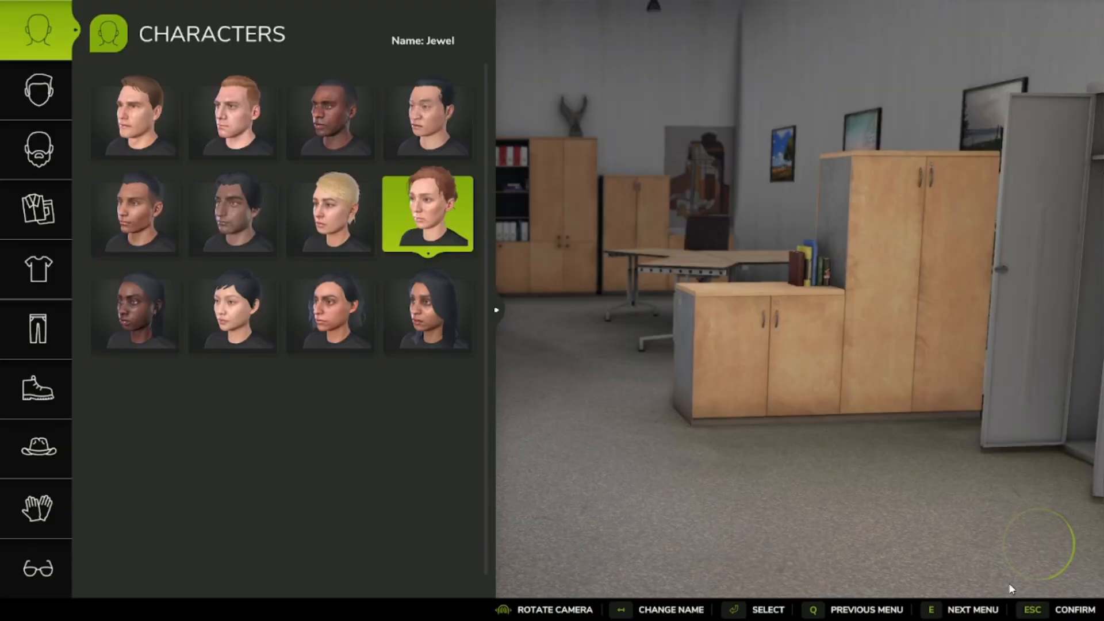
pyautogui.press('Escape')
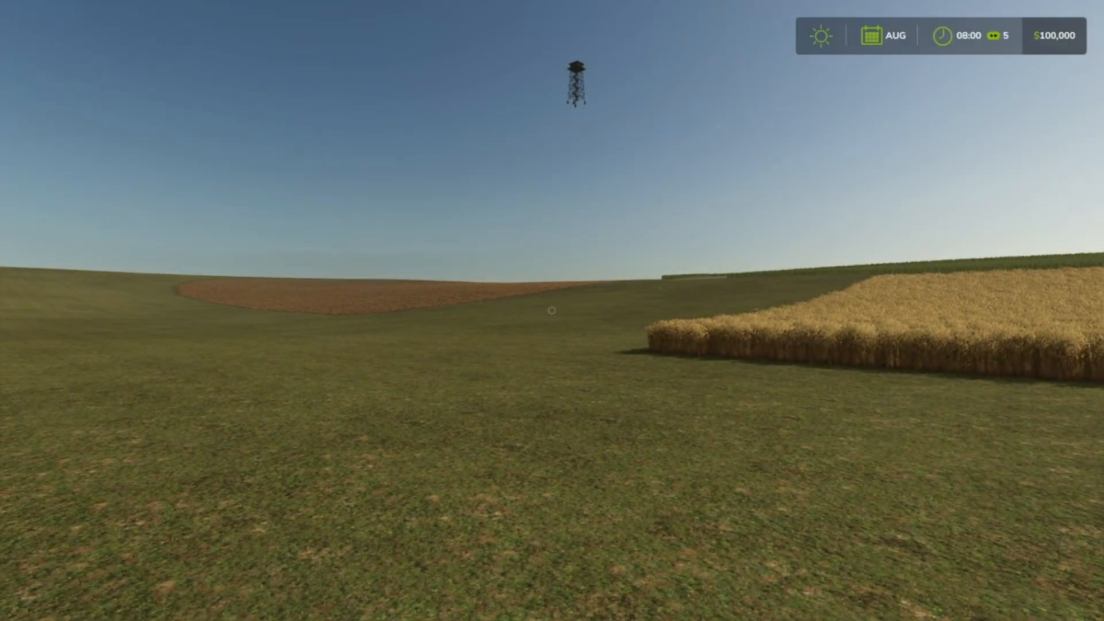
# Check the production and selling hotspots on the in-game map, find the Sawmill and visit it.
pyautogui.press('Escape')
pyautogui.moveTo(730, 444); pyautogui.dragTo(717, 81)
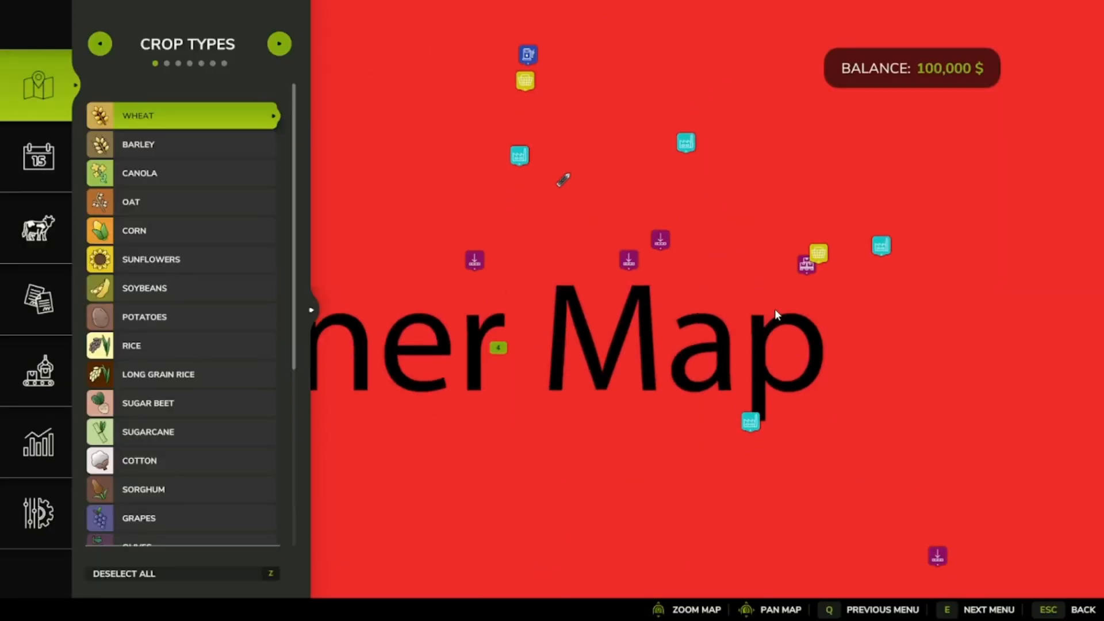
pyautogui.moveTo(774, 309); pyautogui.dragTo(609, 297)
pyautogui.click(700, 230)
pyautogui.moveTo(664, 377); pyautogui.dragTo(601, 96)
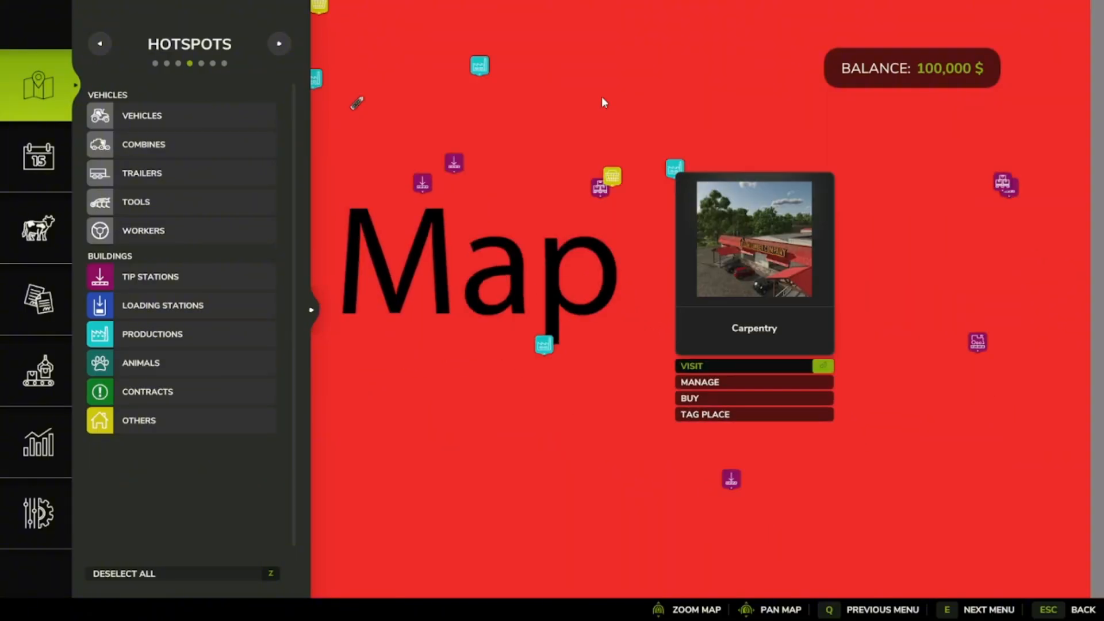
pyautogui.click(693, 261)
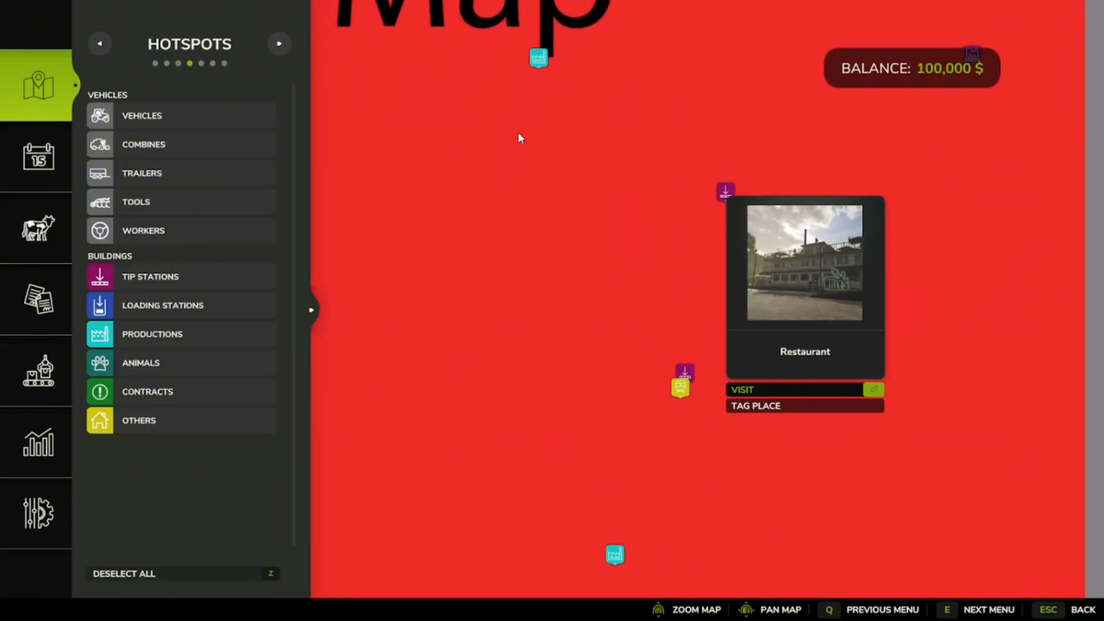
pyautogui.moveTo(519, 138); pyautogui.dragTo(633, 323)
pyautogui.click(684, 315)
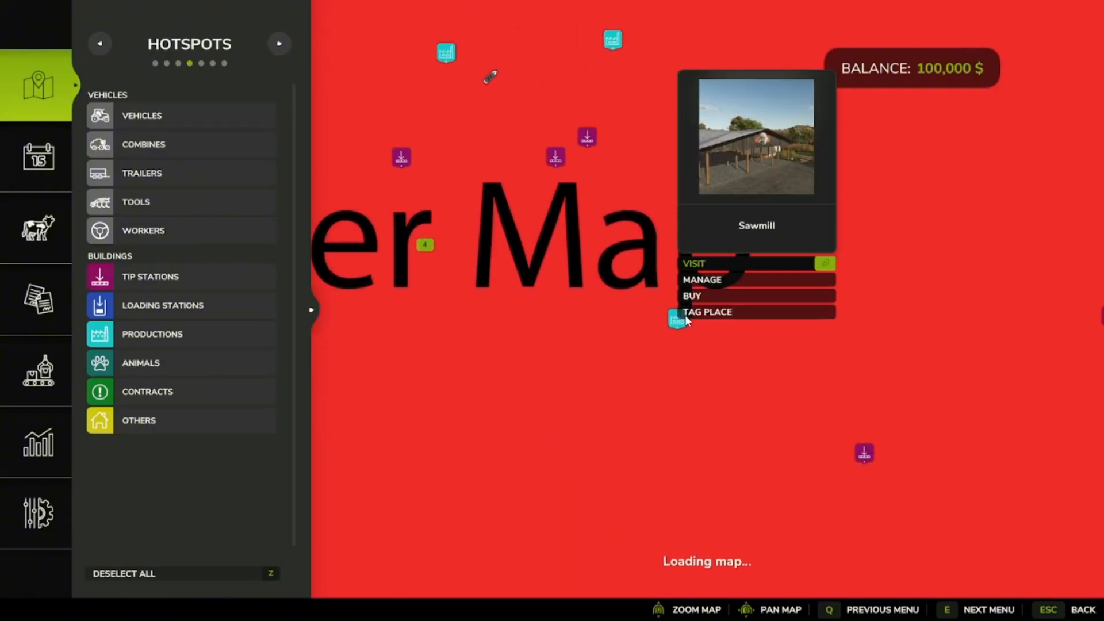
pyautogui.click(696, 264)
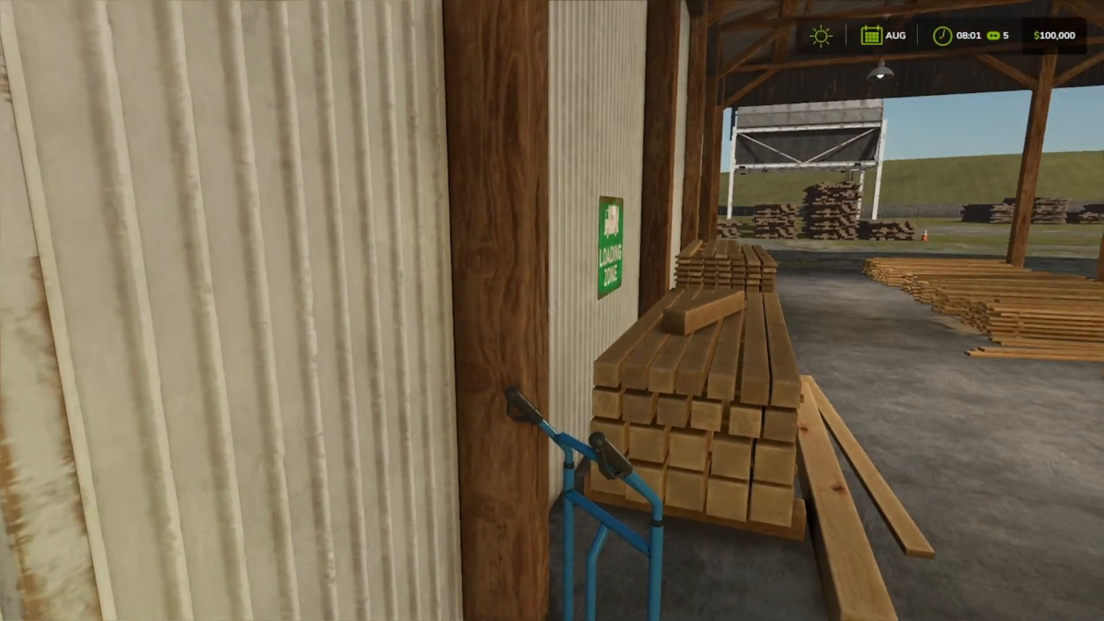
# Walk from the sawmill's trigger point through the covered lumber storage area and inspect the placed objects.
pyautogui.press('s')
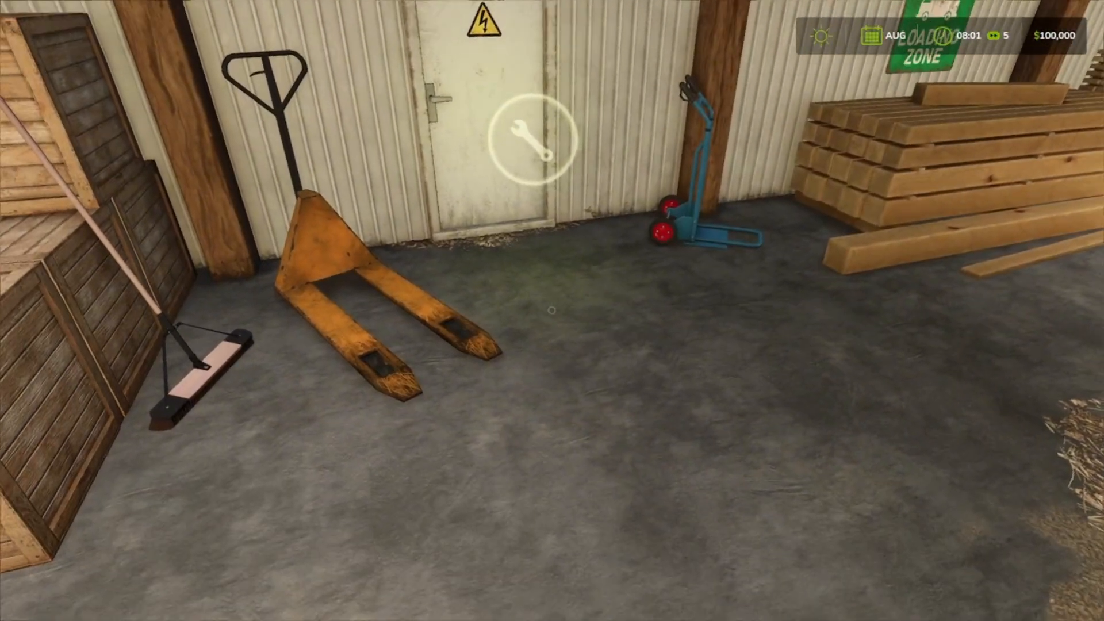
pyautogui.press('w')
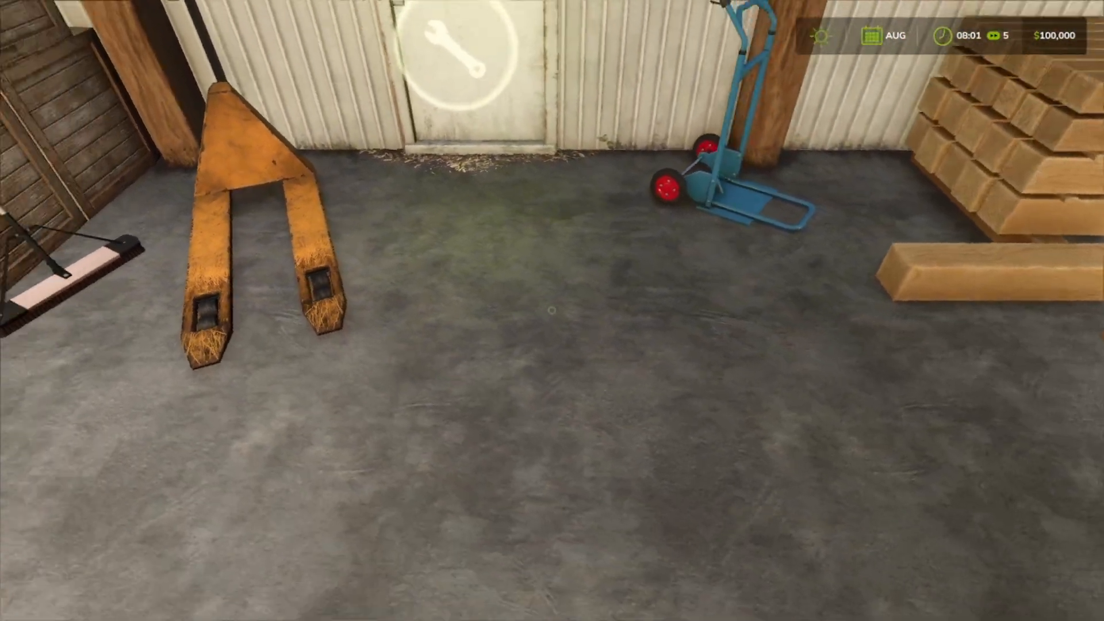
pyautogui.press('s')
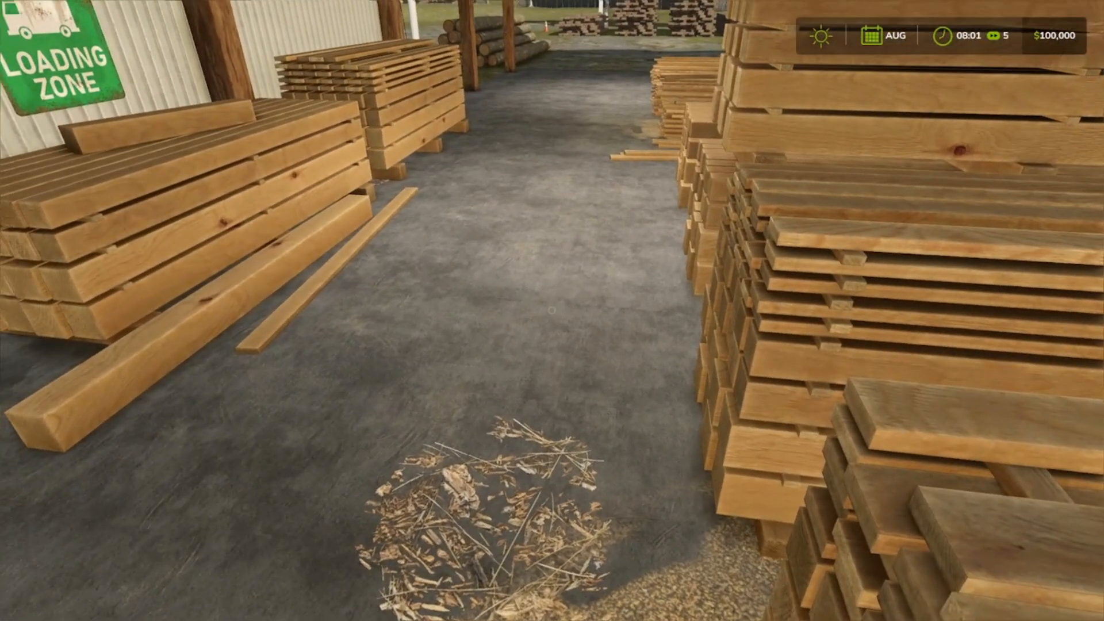
pyautogui.press('d')
pyautogui.press('w')
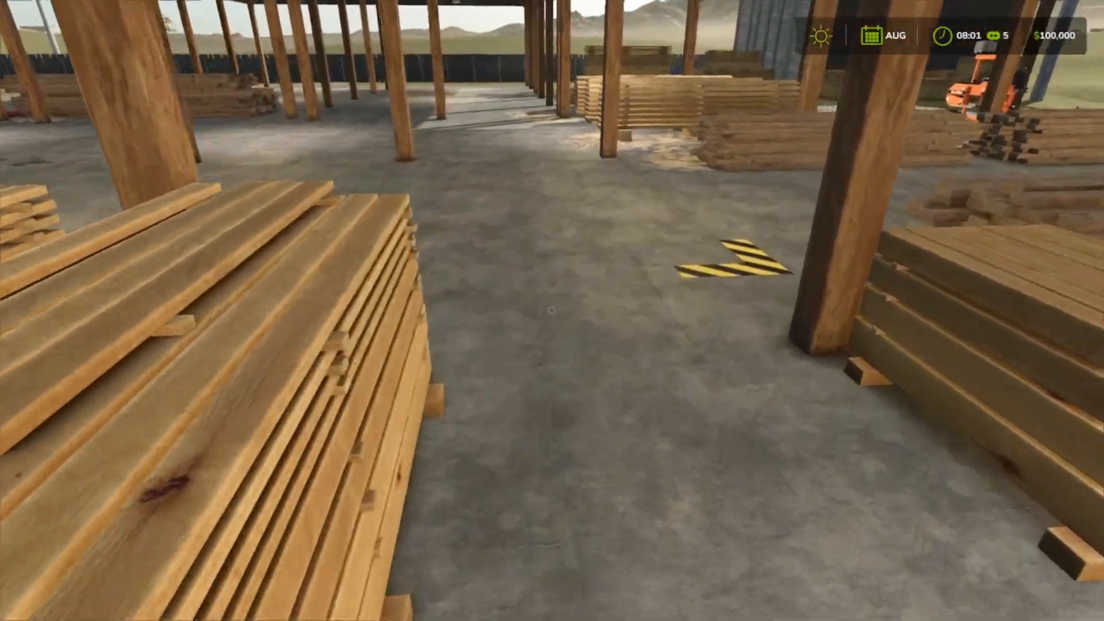
pyautogui.press('w')
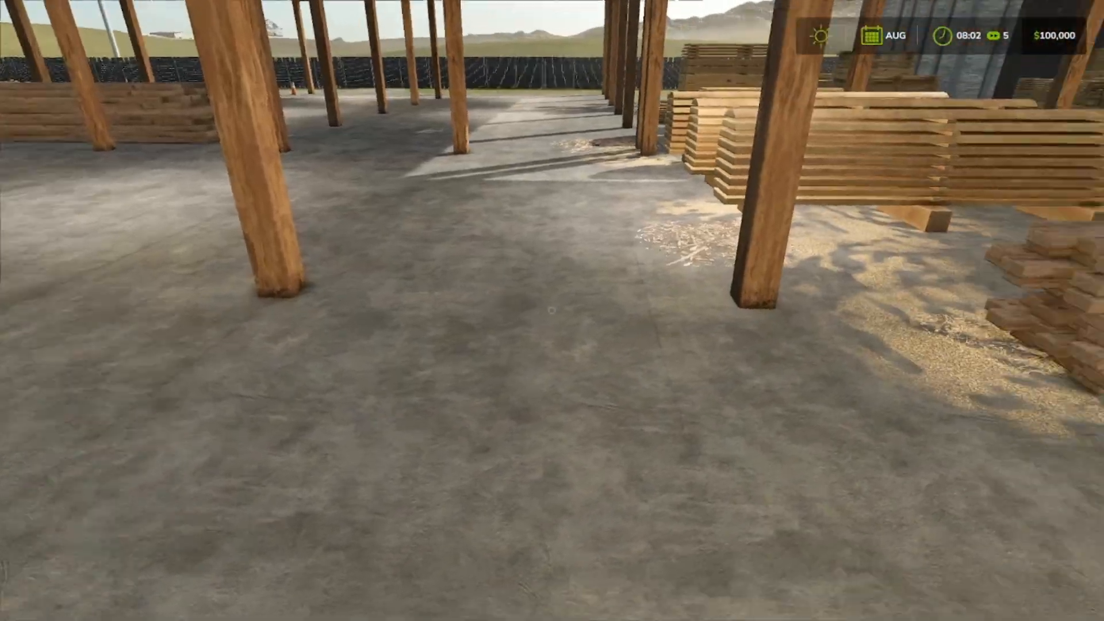
pyautogui.press('w')
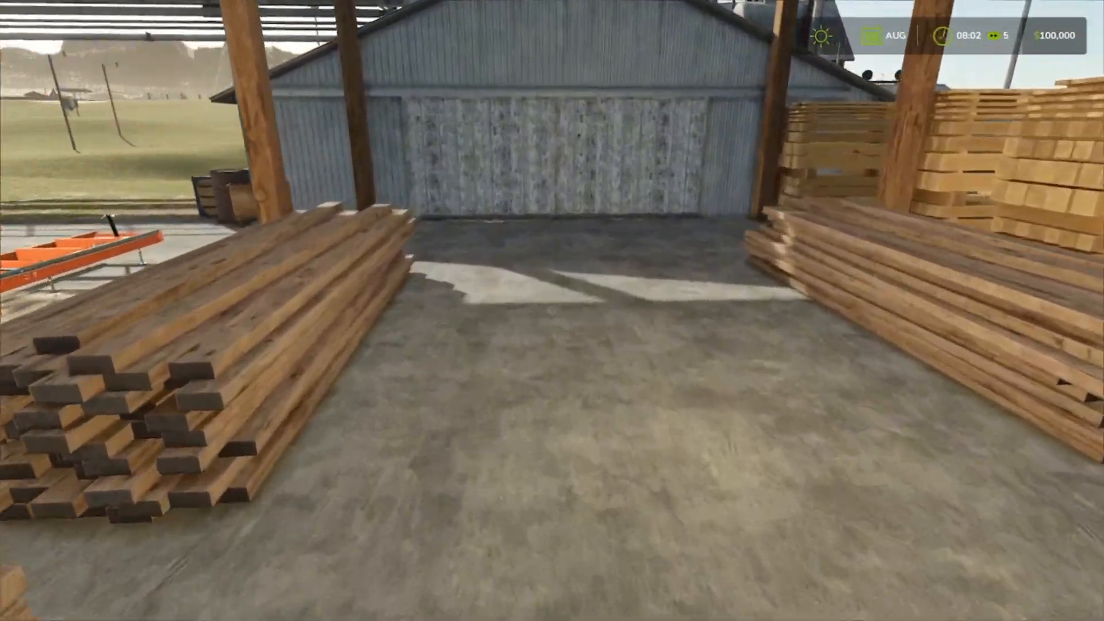
# Walk around the outside of the sawmill to inspect the work table, log conveyor, outbuildings and log pond.
pyautogui.press('w')
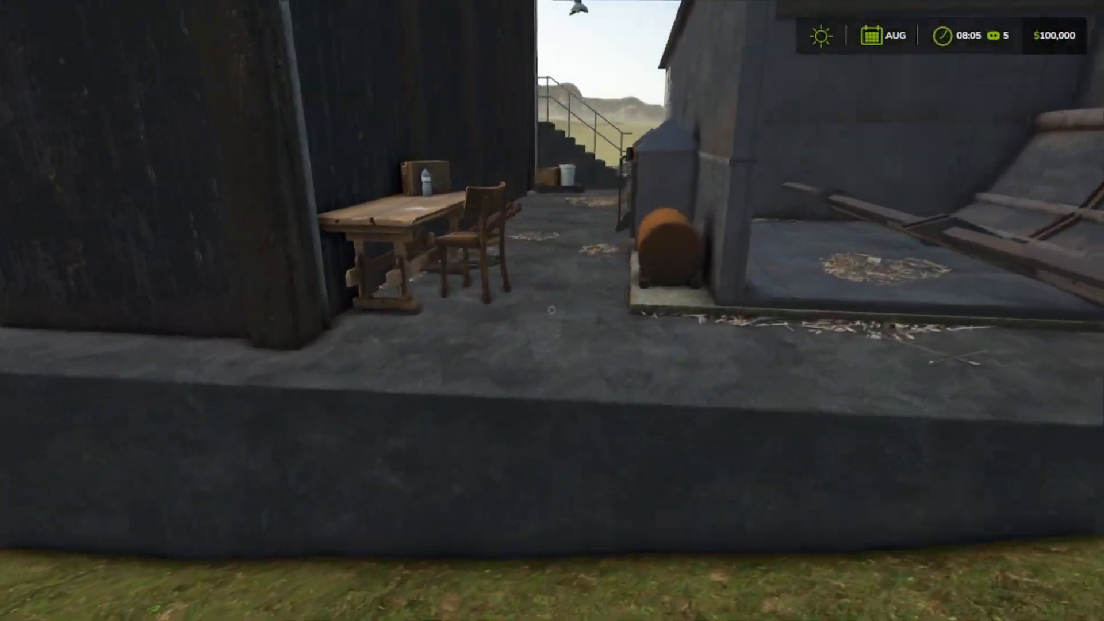
pyautogui.press('w')
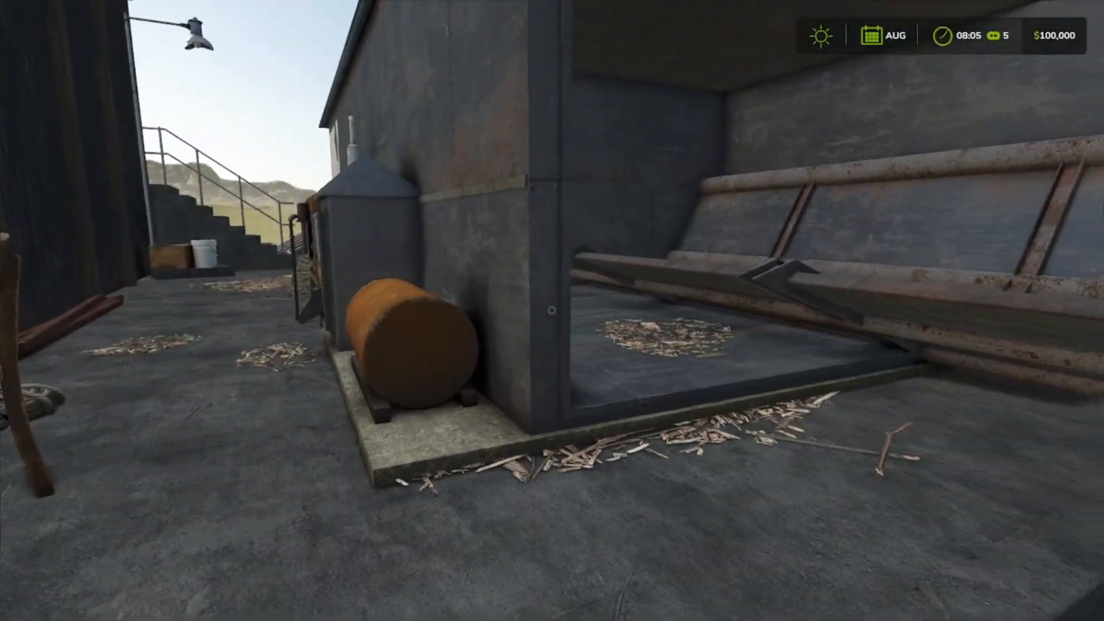
pyautogui.press('w')
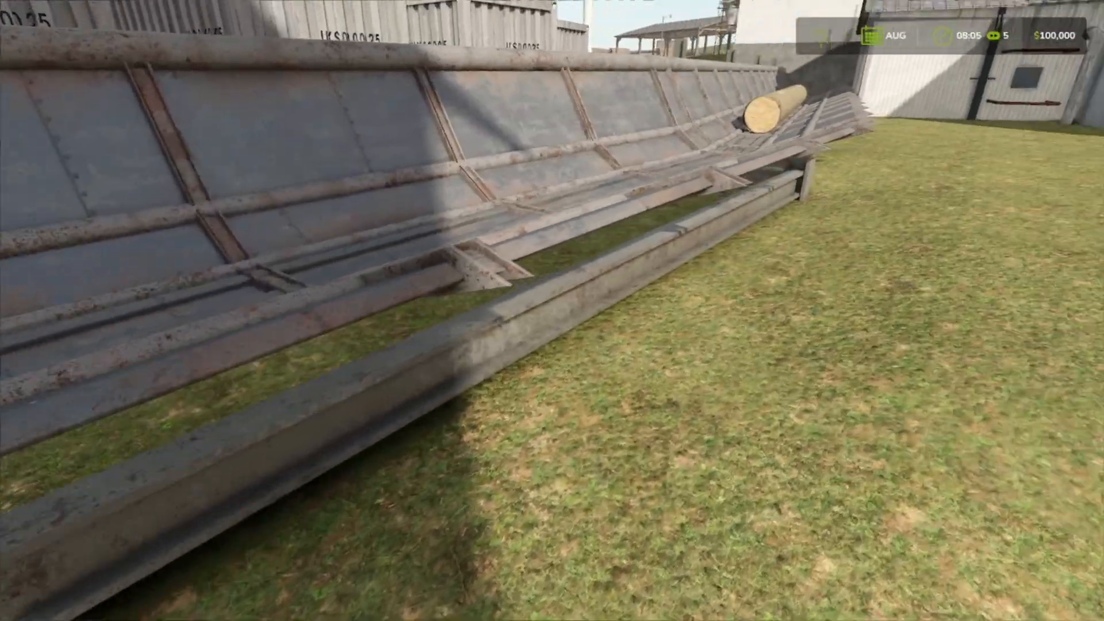
pyautogui.press('w')
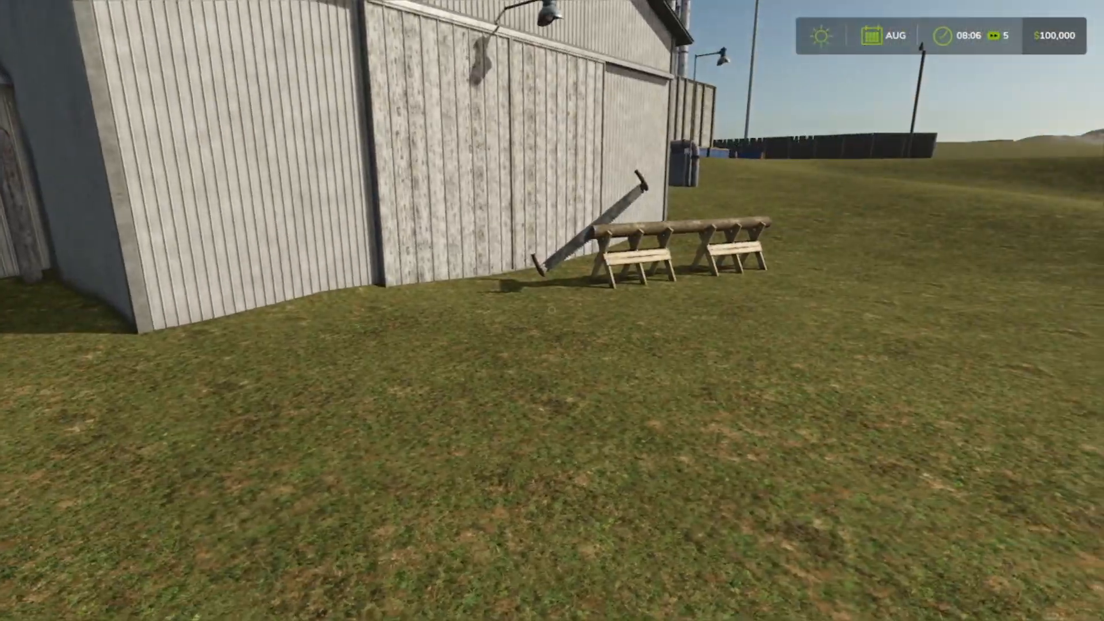
pyautogui.press('w')
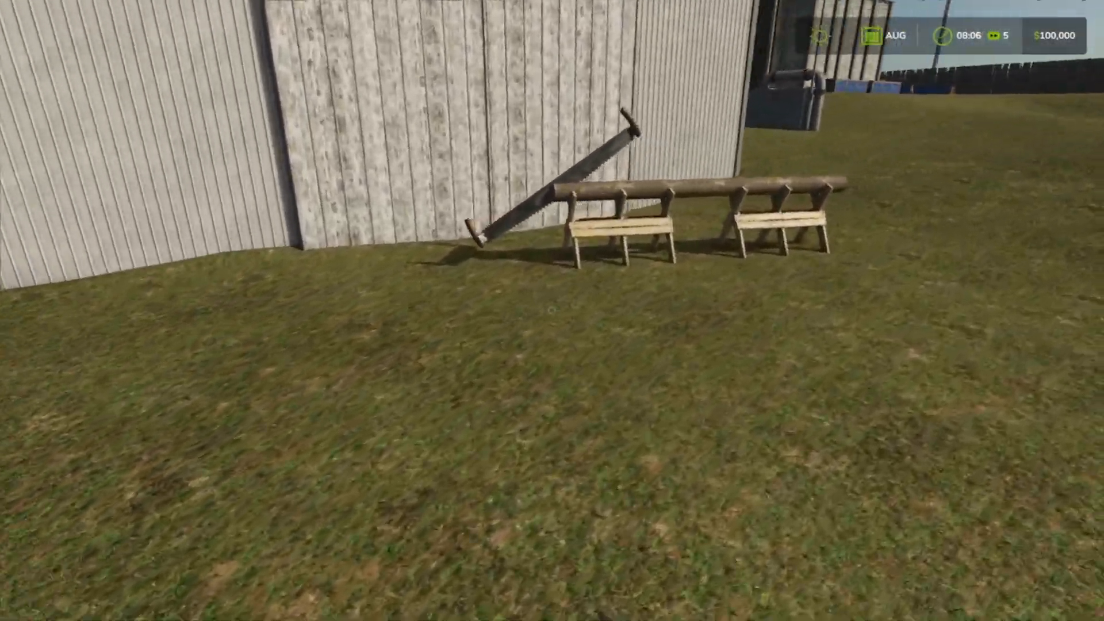
pyautogui.press('w')
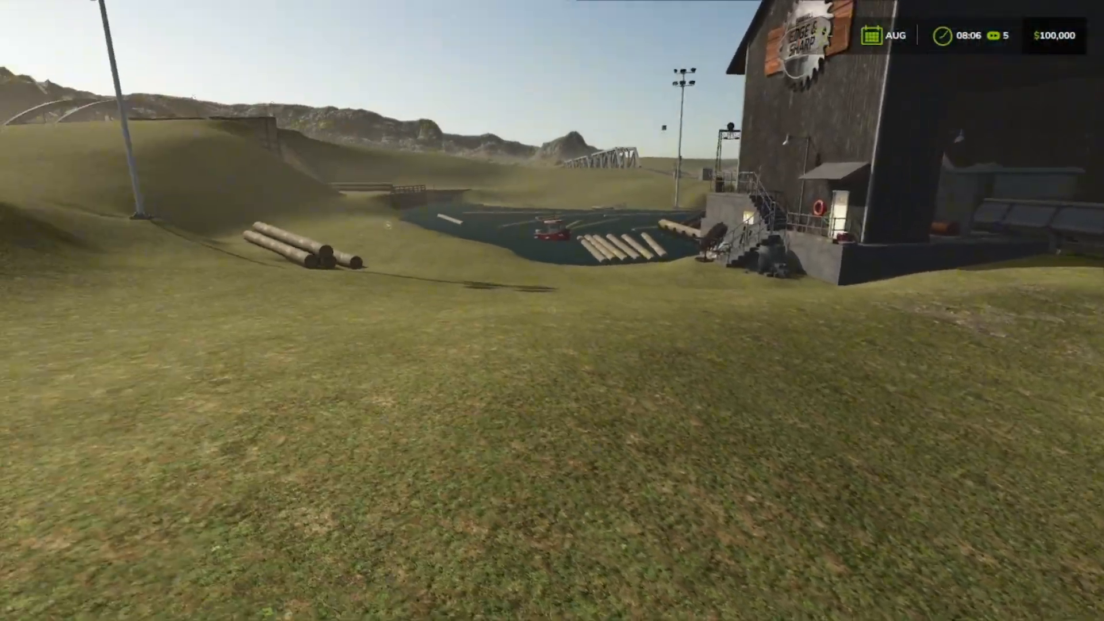
pyautogui.press('w')
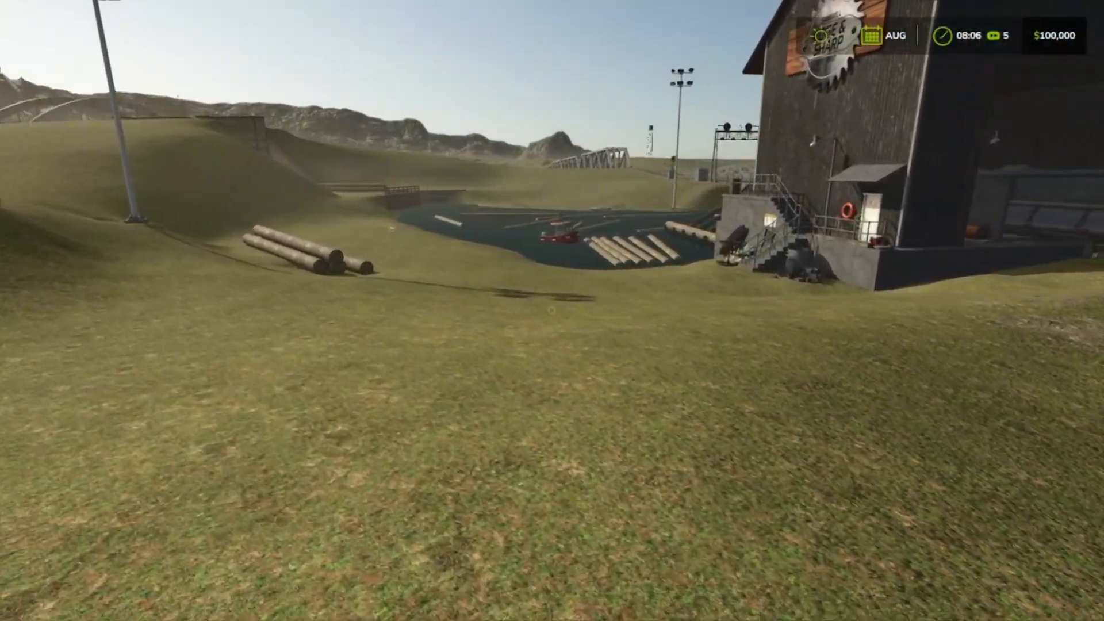
# Borrow $305,000 in the farm's finances to raise the balance to $405,000, and return to the game.
pyautogui.press('Escape')
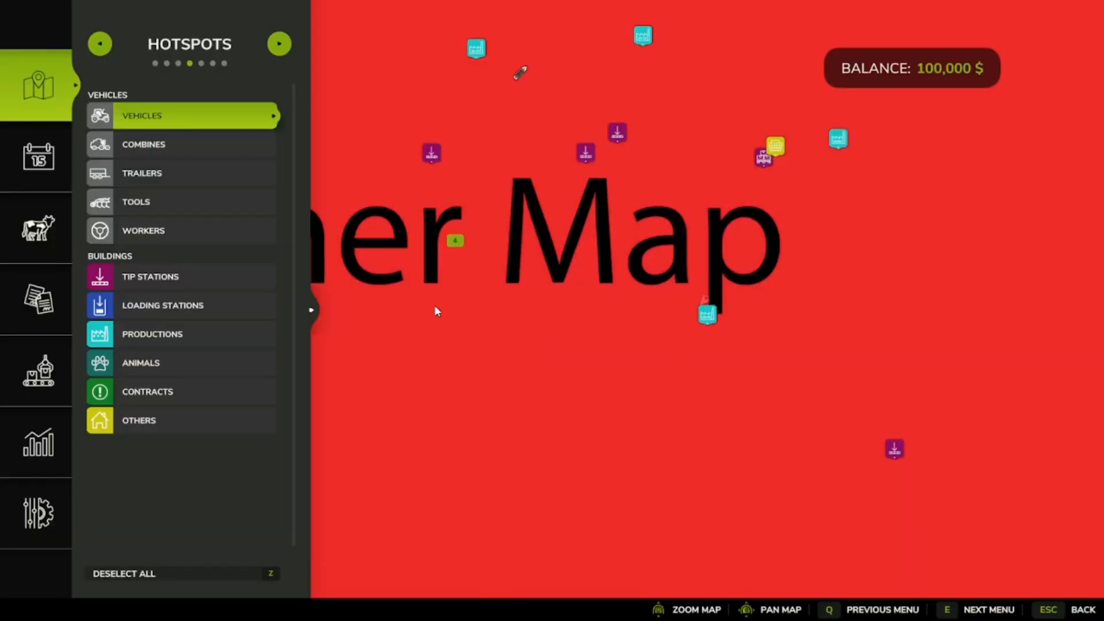
pyautogui.click(32, 440)
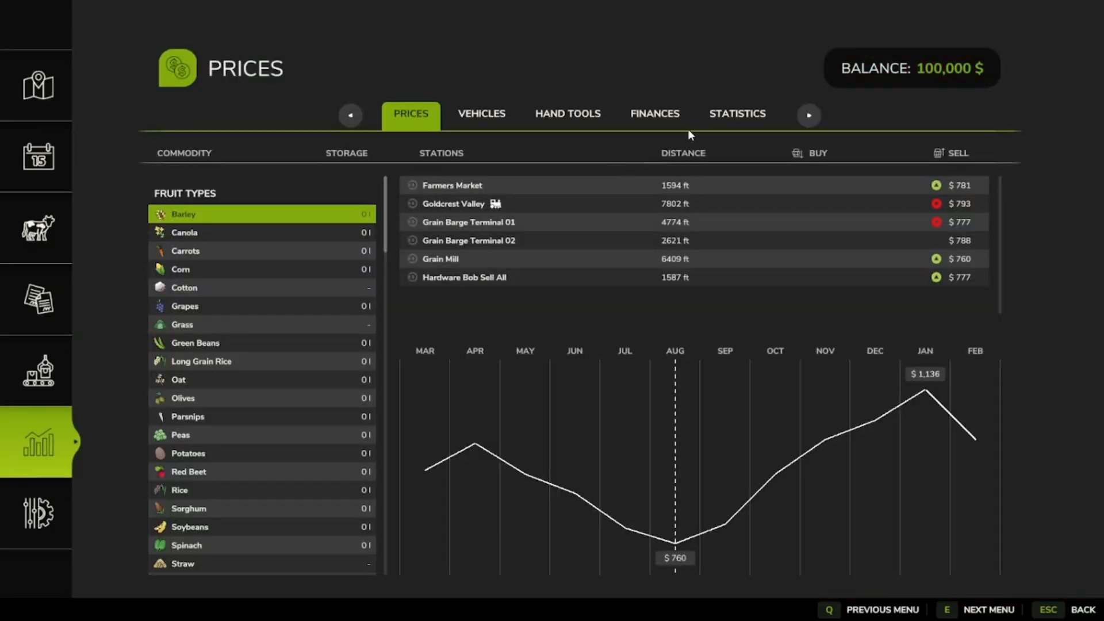
pyautogui.click(667, 116)
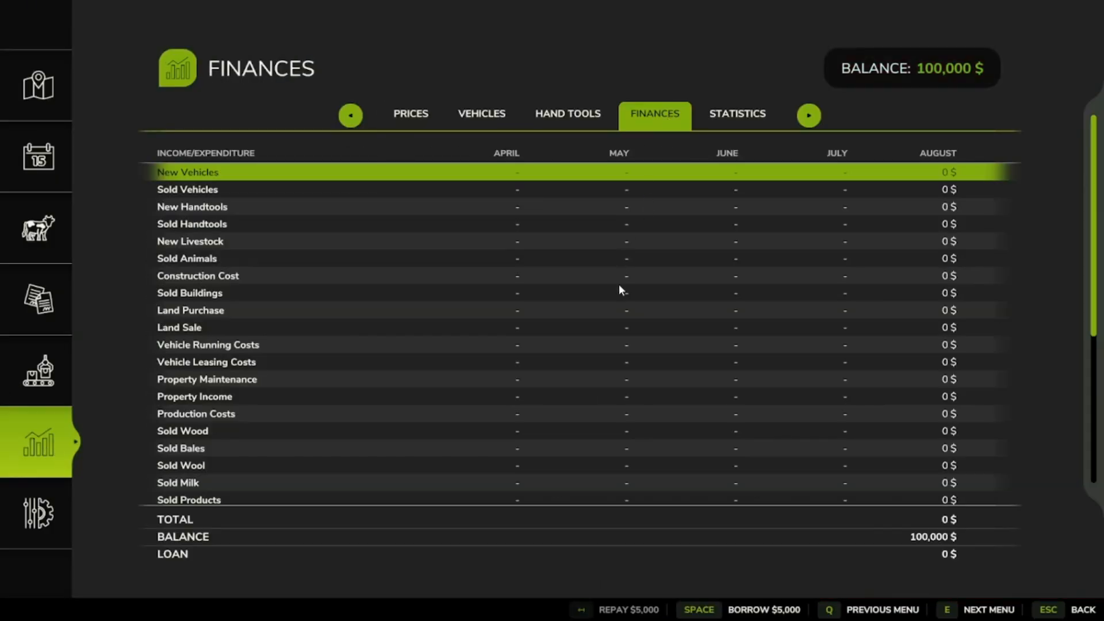
pyautogui.press('space')
pyautogui.press('space')
pyautogui.press('space')
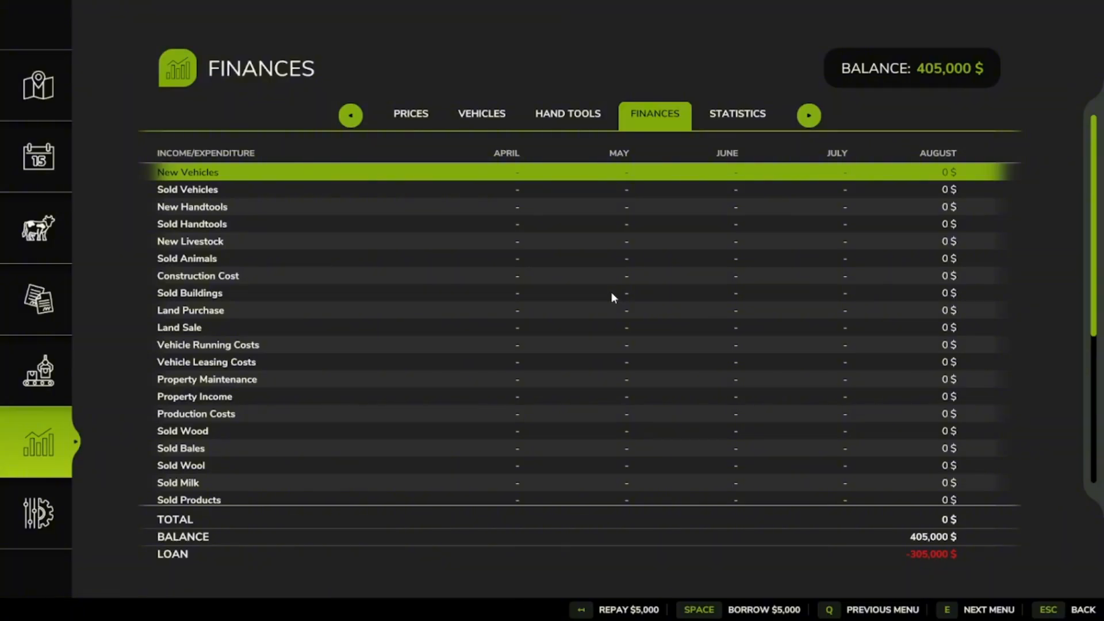
pyautogui.press('Escape')
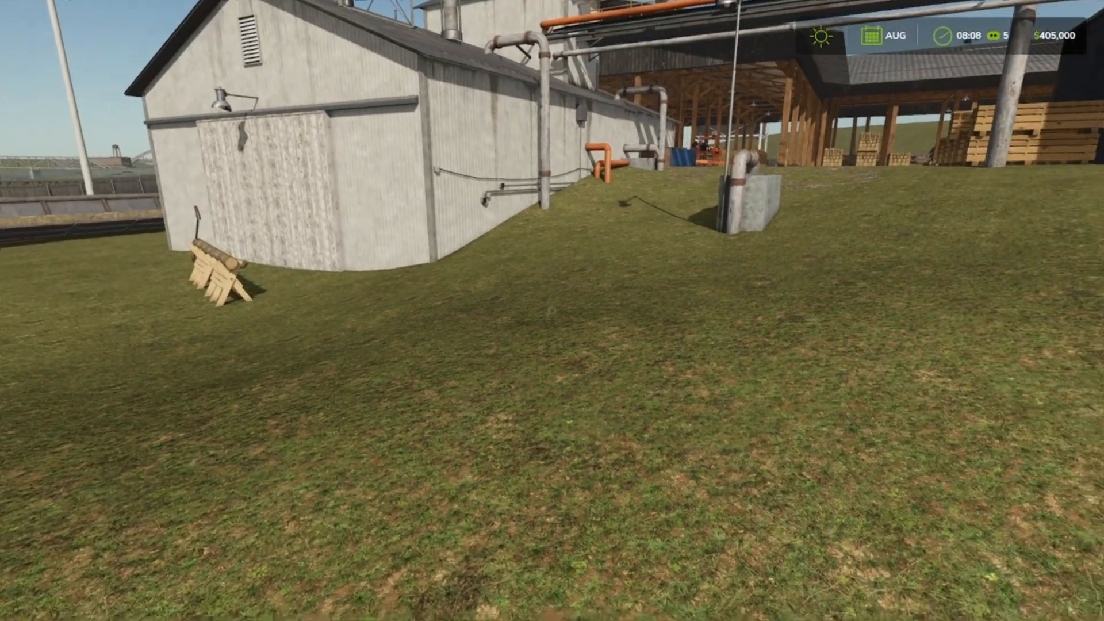
# Walk through the lumber storage to the door with the electrical warning sign and buy the sawmill there.
pyautogui.press('w')
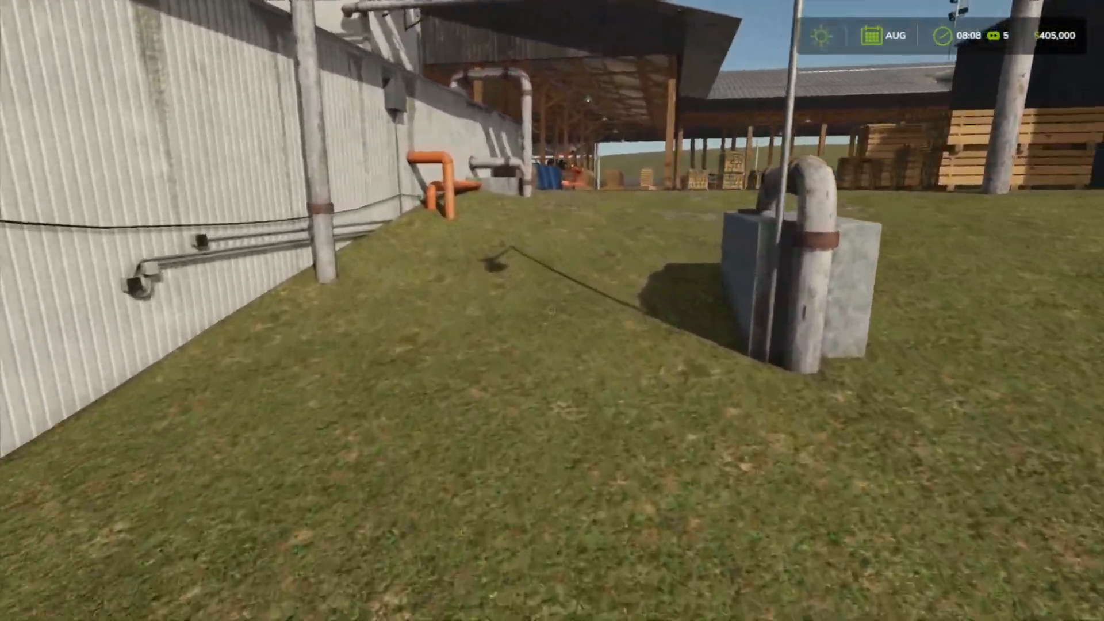
pyautogui.press('w')
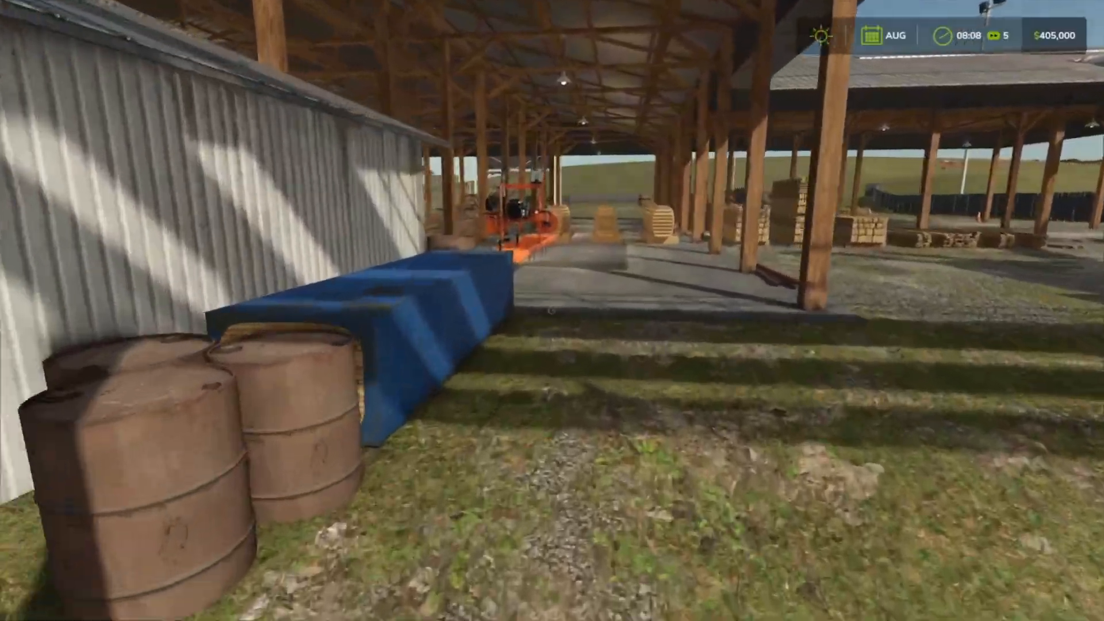
pyautogui.press('w')
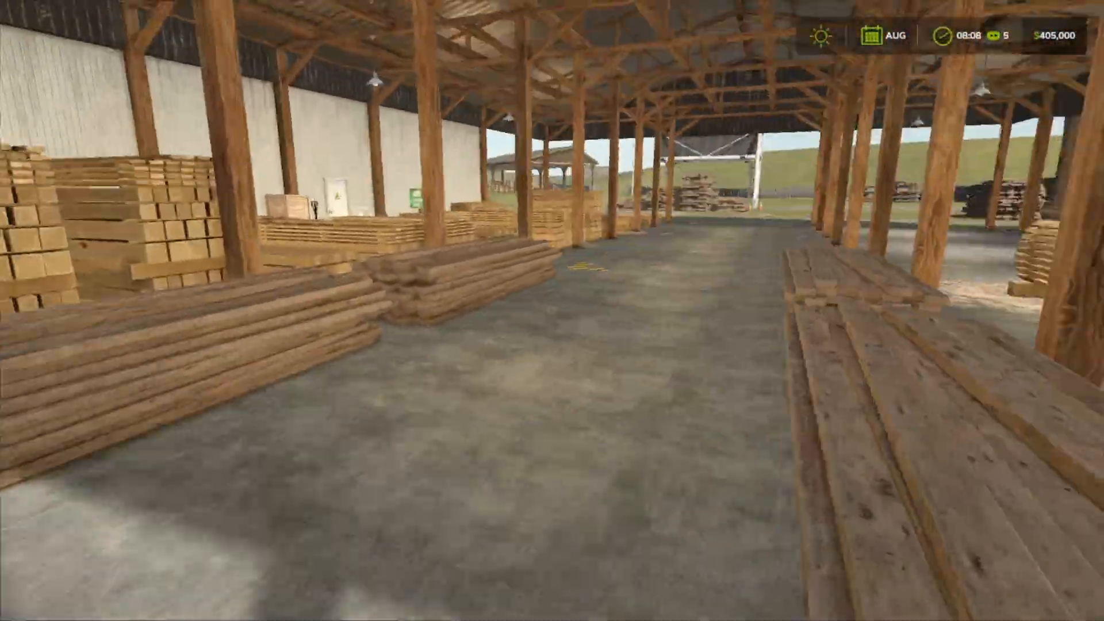
pyautogui.press('w')
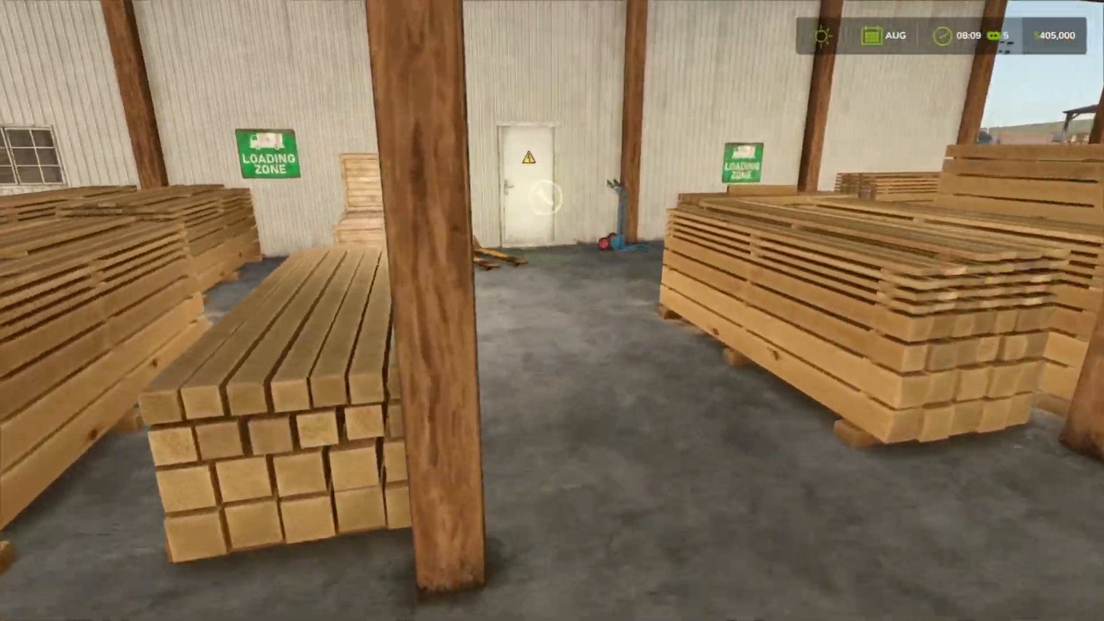
pyautogui.press('w')
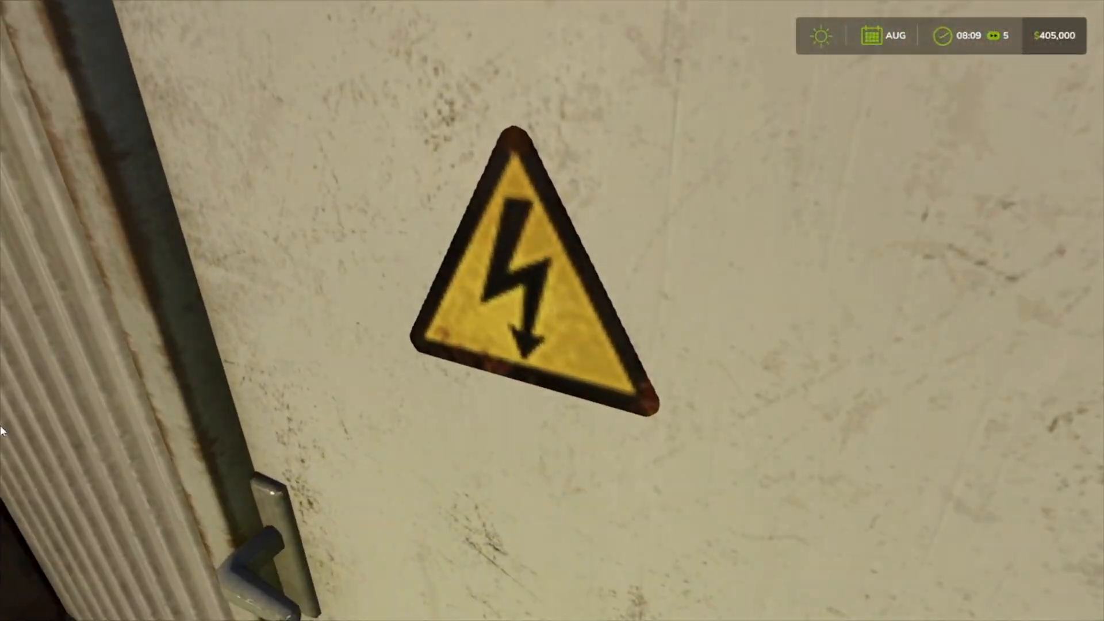
pyautogui.press('e')
pyautogui.click(658, 367)
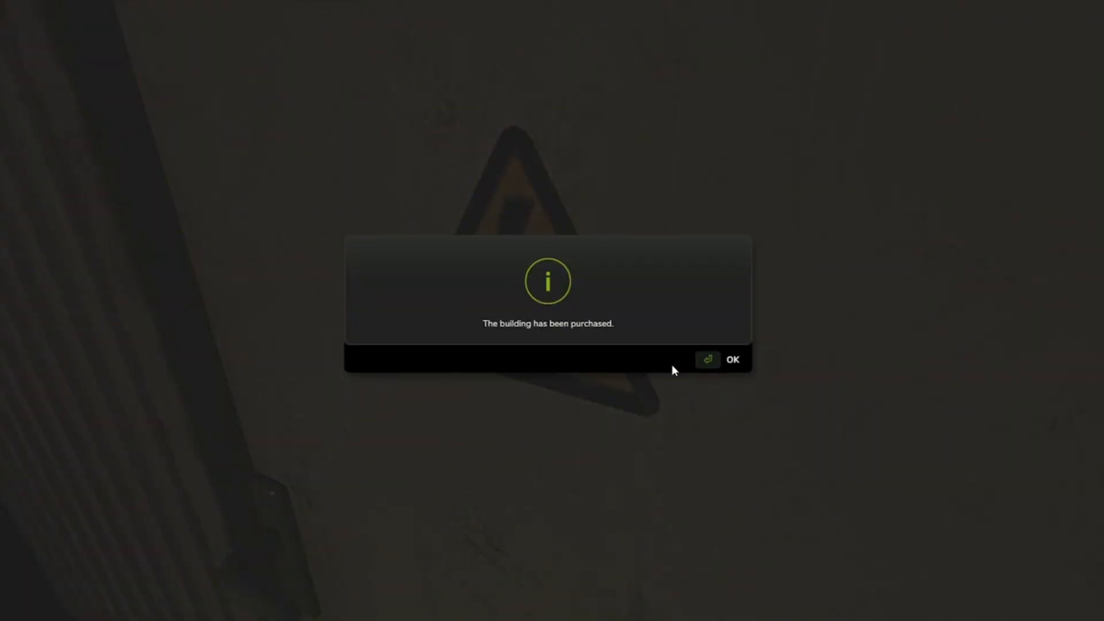
pyautogui.click(736, 361)
# Walk back through the covered lumber storage area and out to the grass on the log pond side.
pyautogui.press('s')
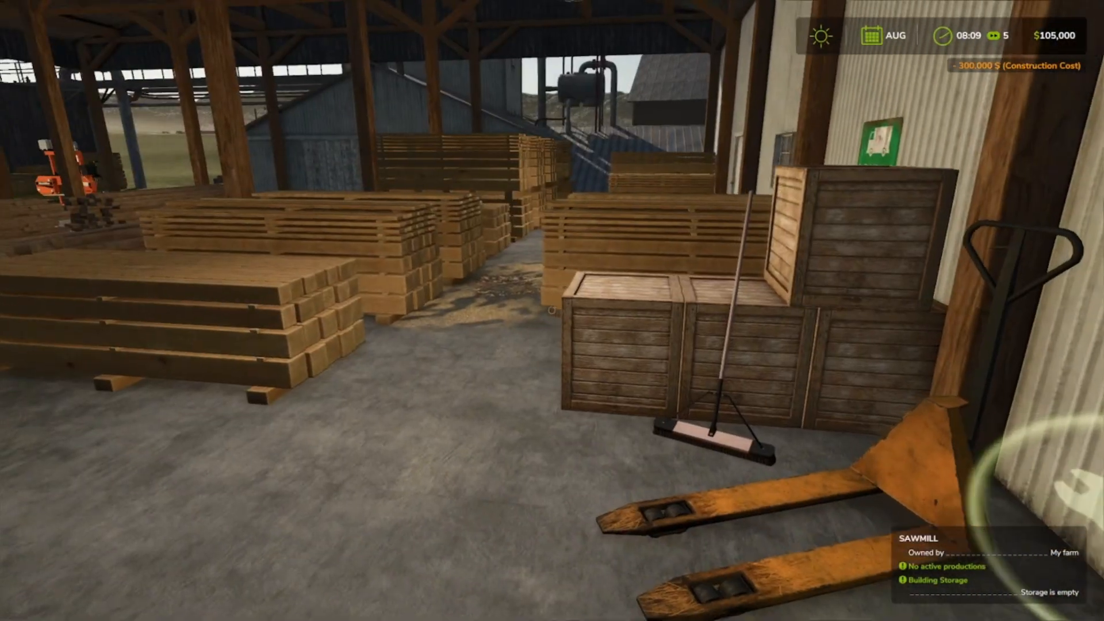
pyautogui.press('w')
pyautogui.press('w')
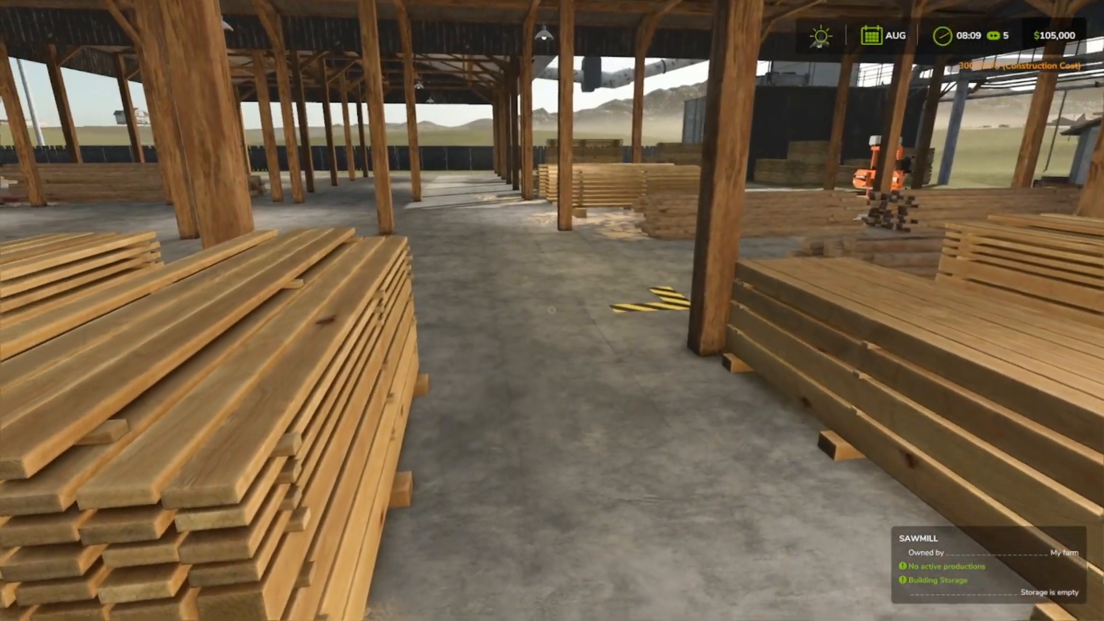
pyautogui.press('w')
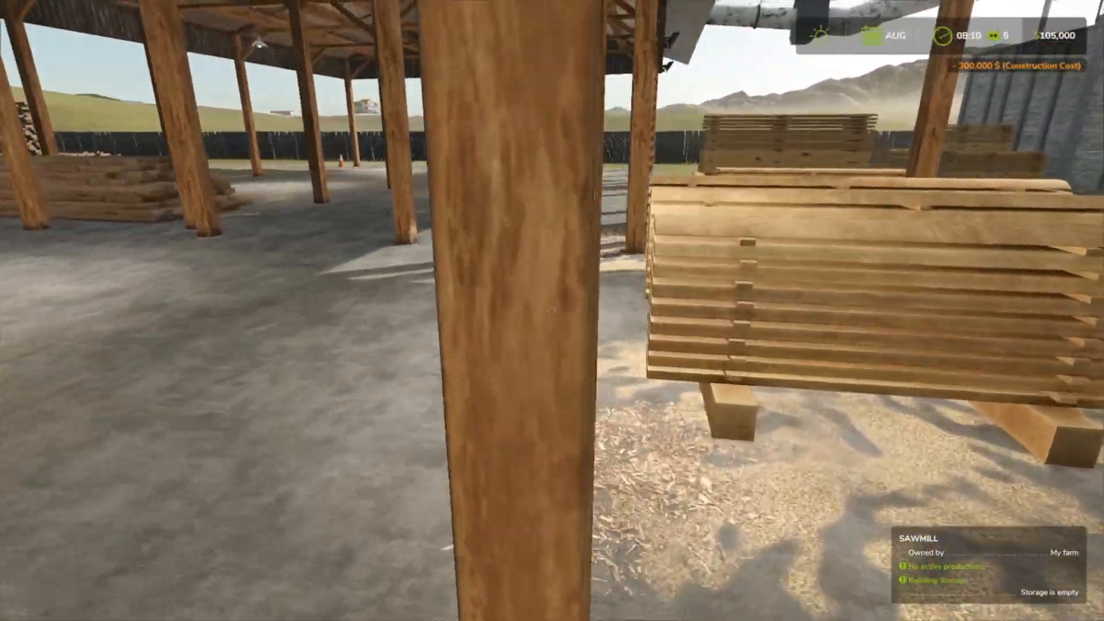
pyautogui.press('w')
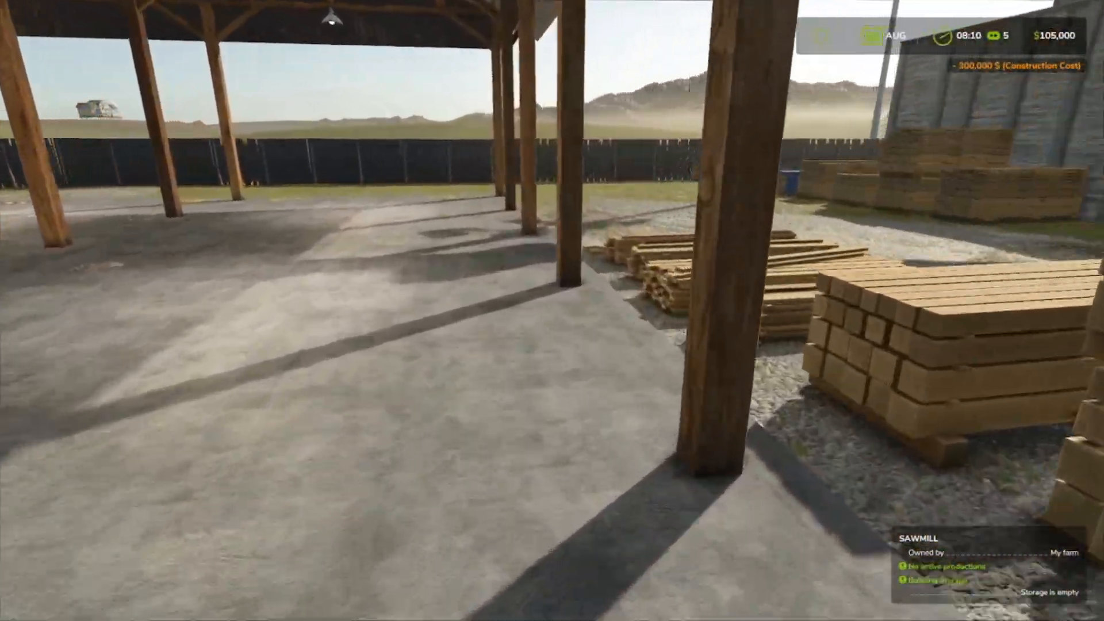
pyautogui.press('w')
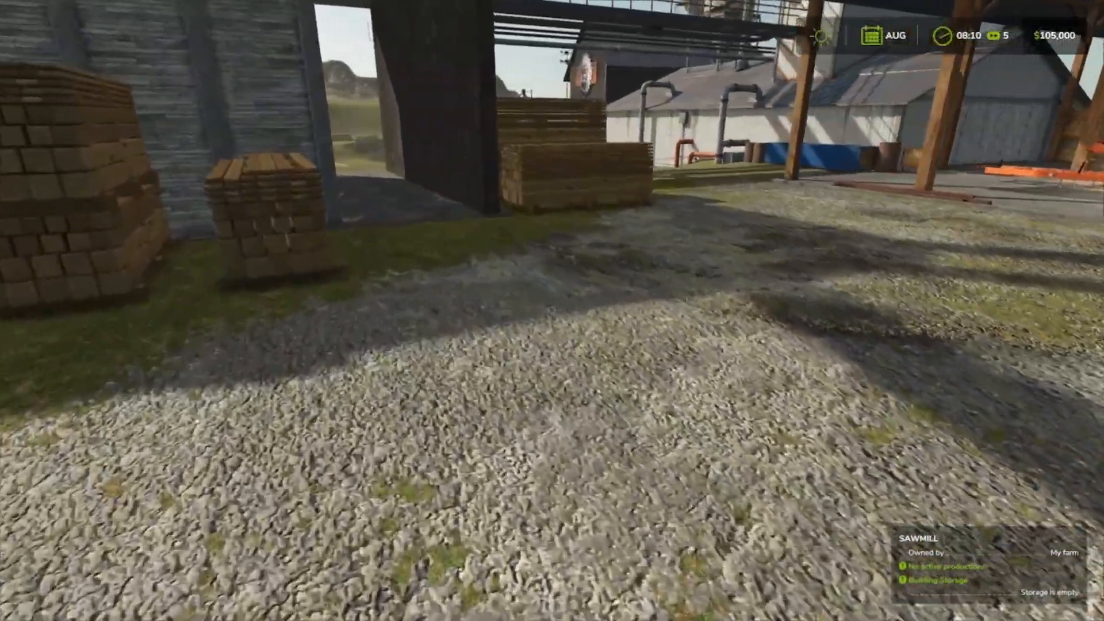
pyautogui.press('w')
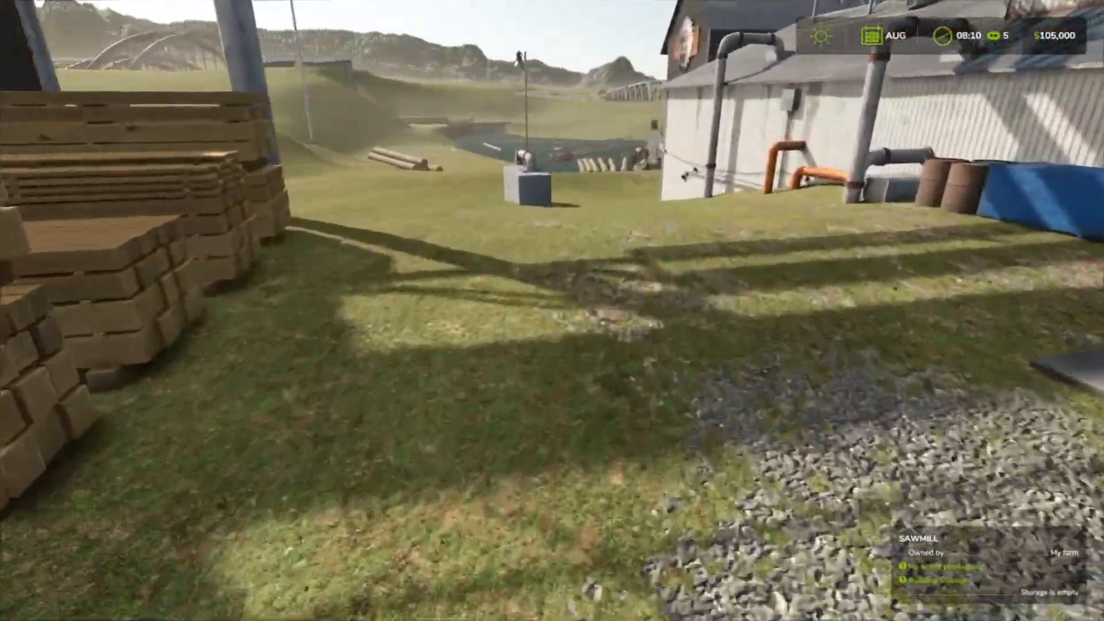
# Activate the sawmill's Planks, Planks Long, Prefab Wall and Wood Beam productions in the production chains.
pyautogui.press('Escape')
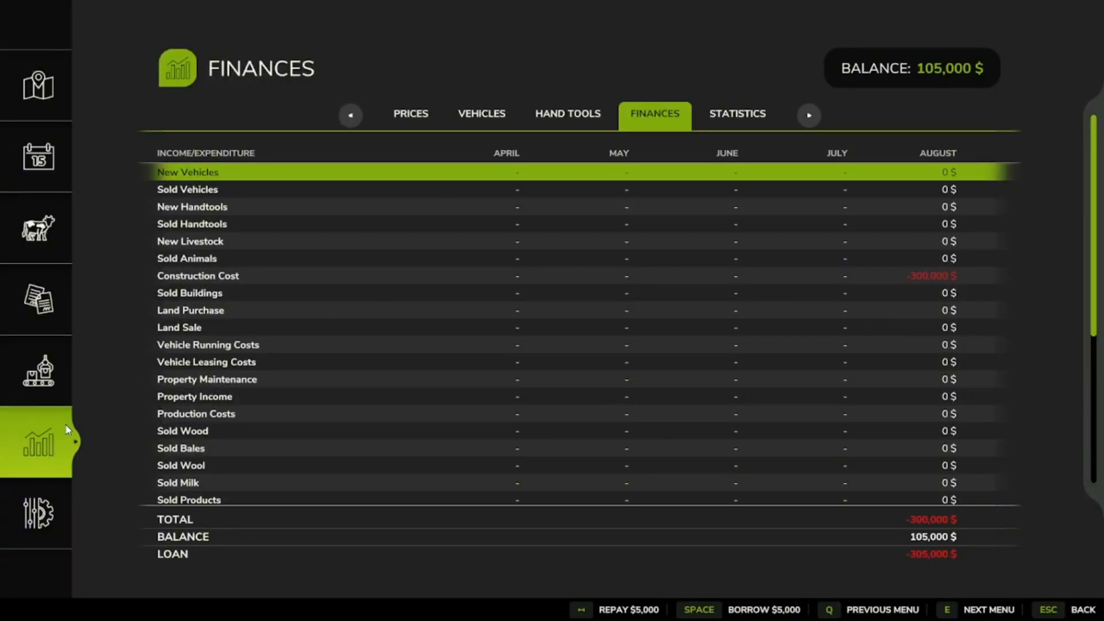
pyautogui.click(54, 371)
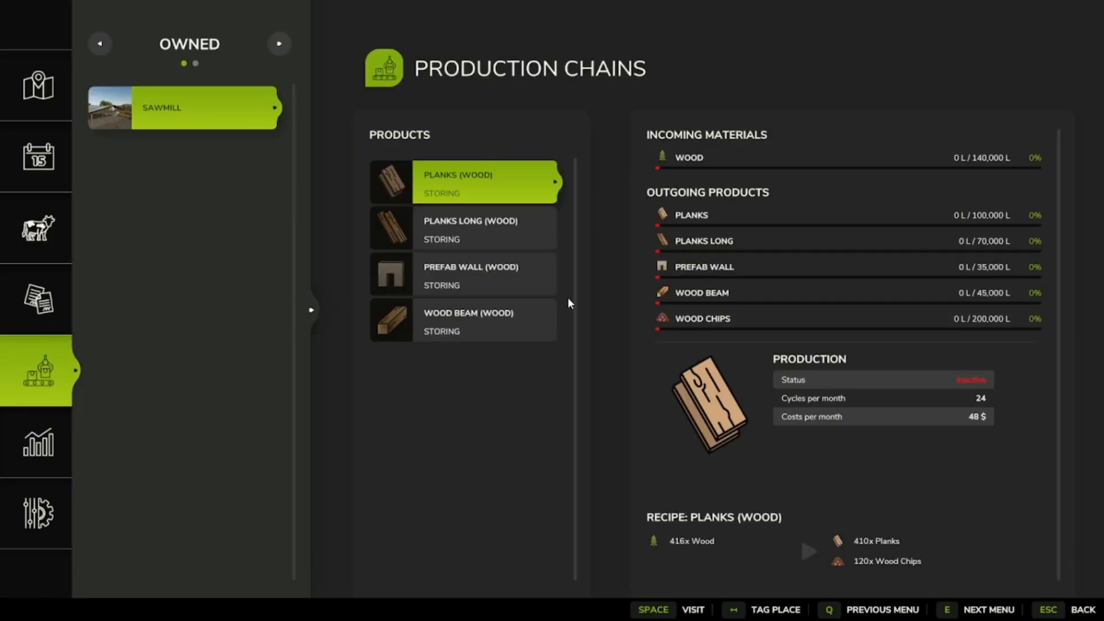
pyautogui.click(466, 168)
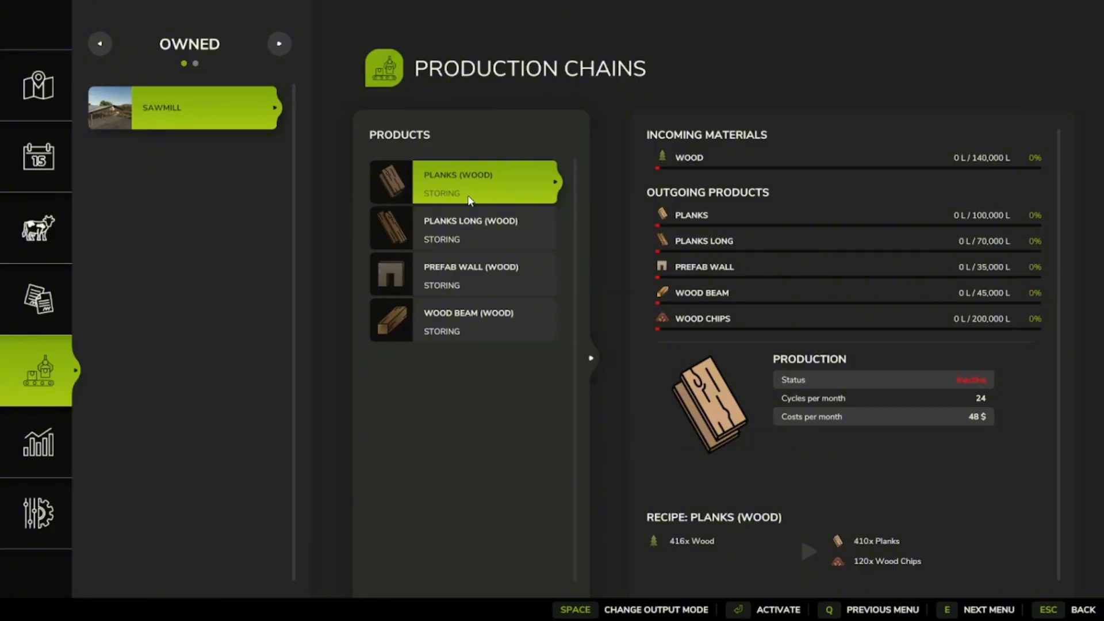
pyautogui.click(790, 614)
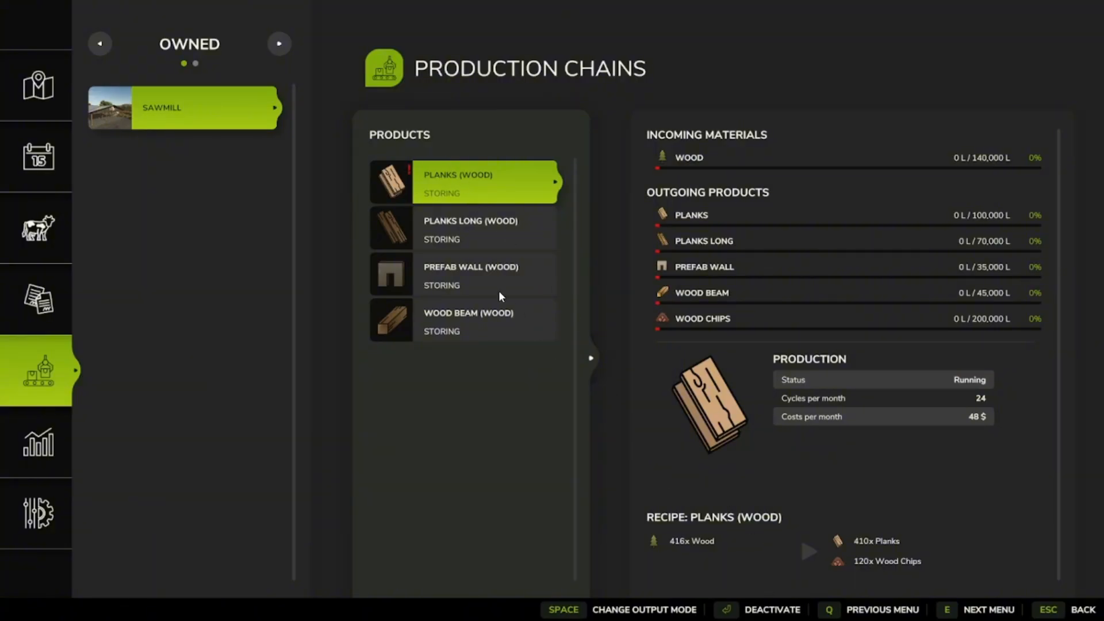
pyautogui.click(497, 236)
pyautogui.click(808, 612)
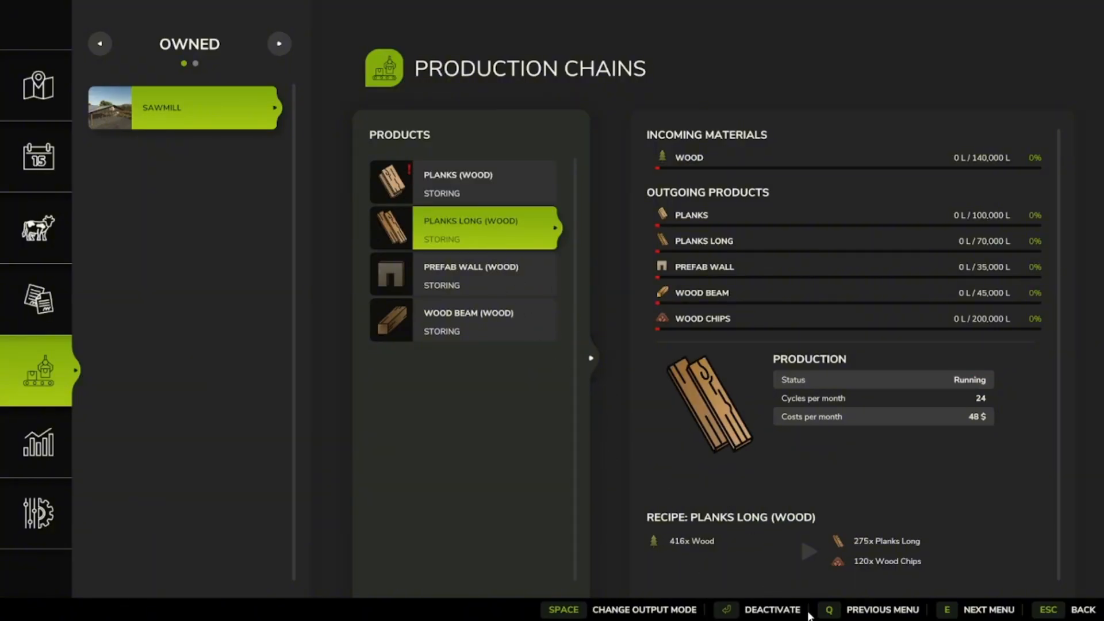
pyautogui.click(485, 274)
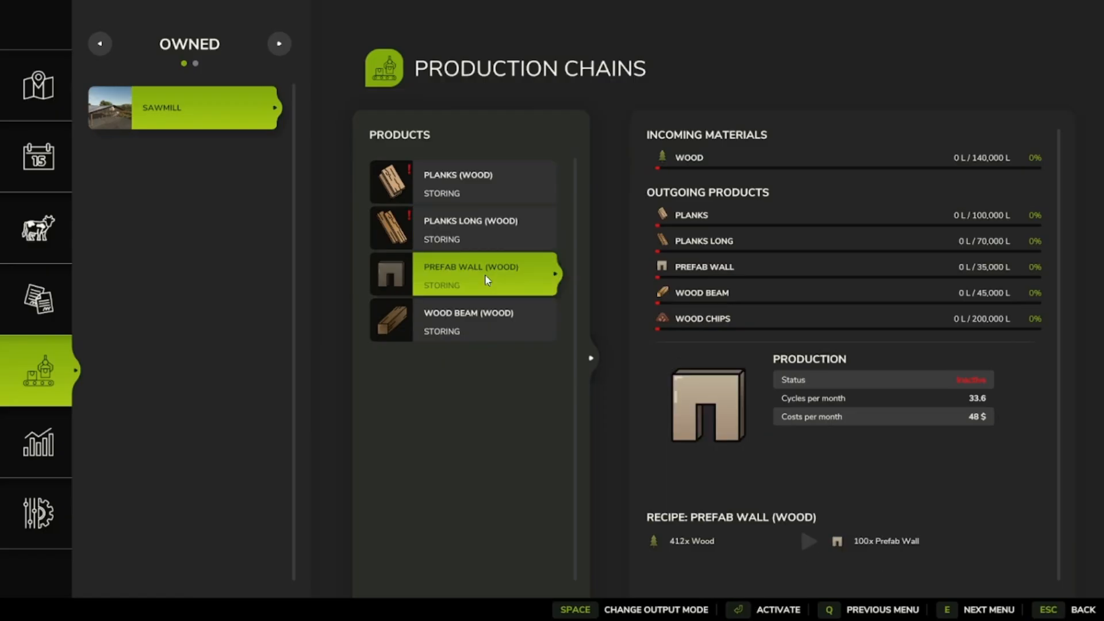
pyautogui.click(765, 607)
pyautogui.click(496, 312)
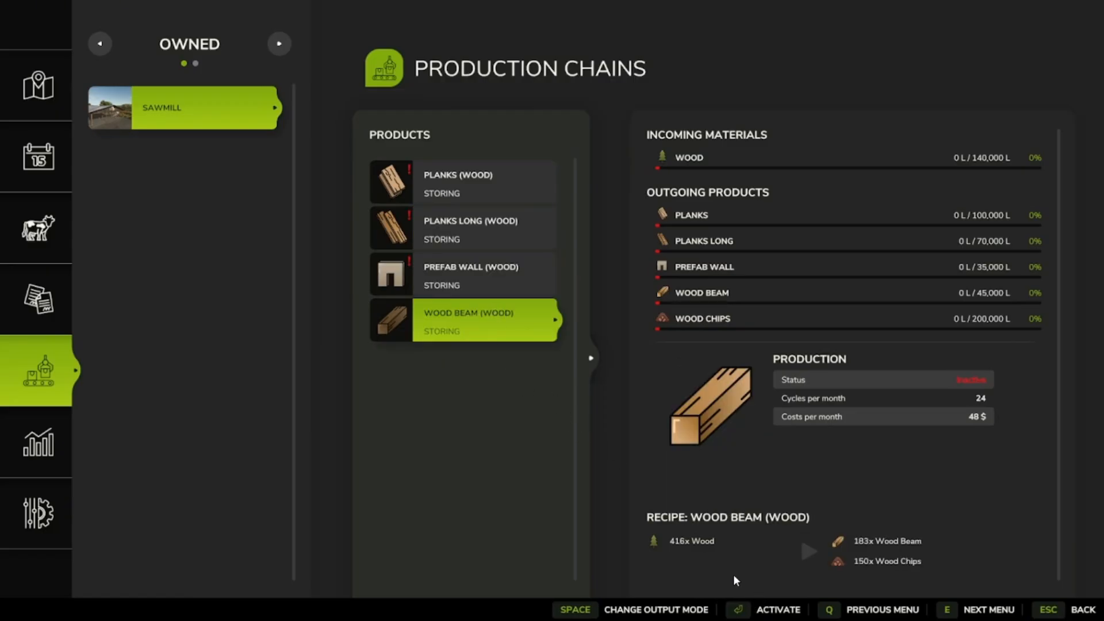
pyautogui.click(763, 611)
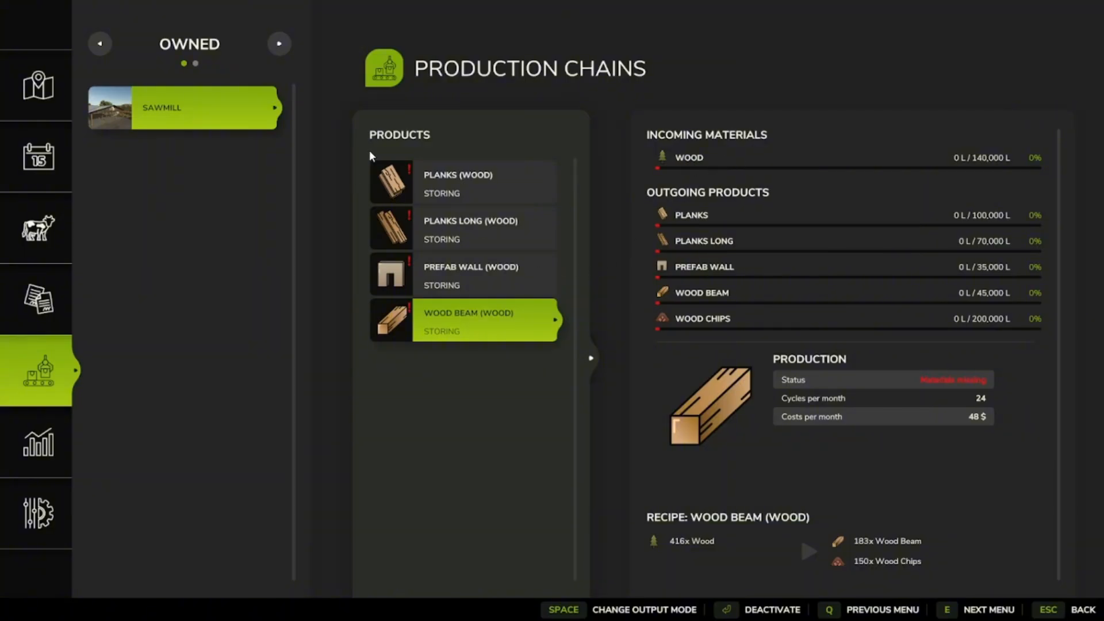
# Cycle through the output modes of the Planks (Wood) production and return to the game.
pyautogui.click(511, 198)
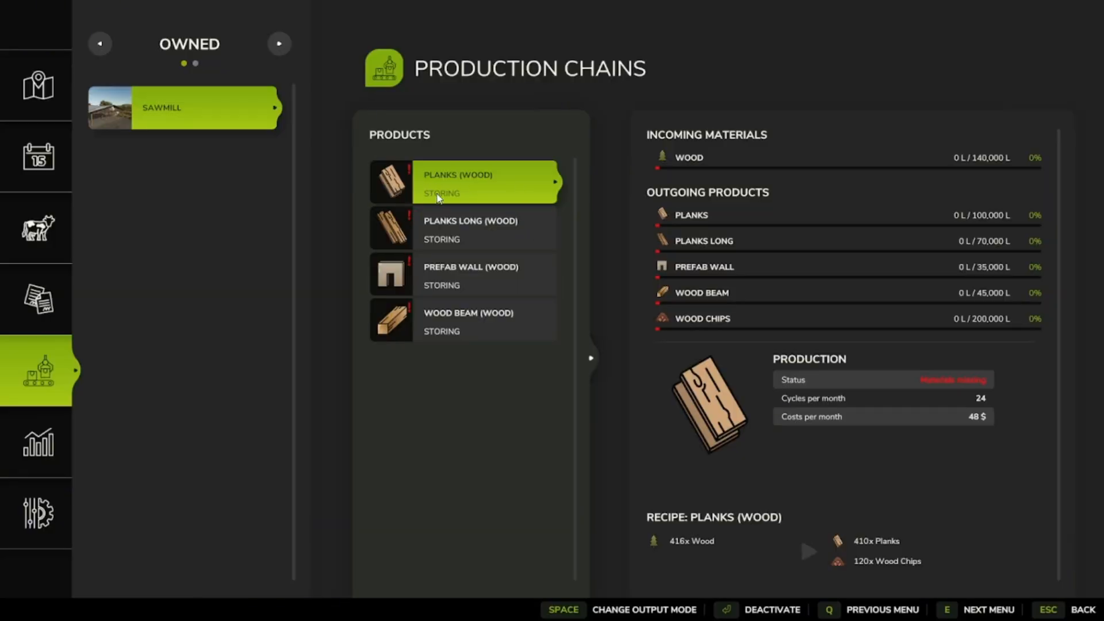
pyautogui.click(638, 612)
pyautogui.click(638, 612)
pyautogui.click(638, 611)
pyautogui.click(607, 610)
pyautogui.click(608, 612)
pyautogui.click(1081, 611)
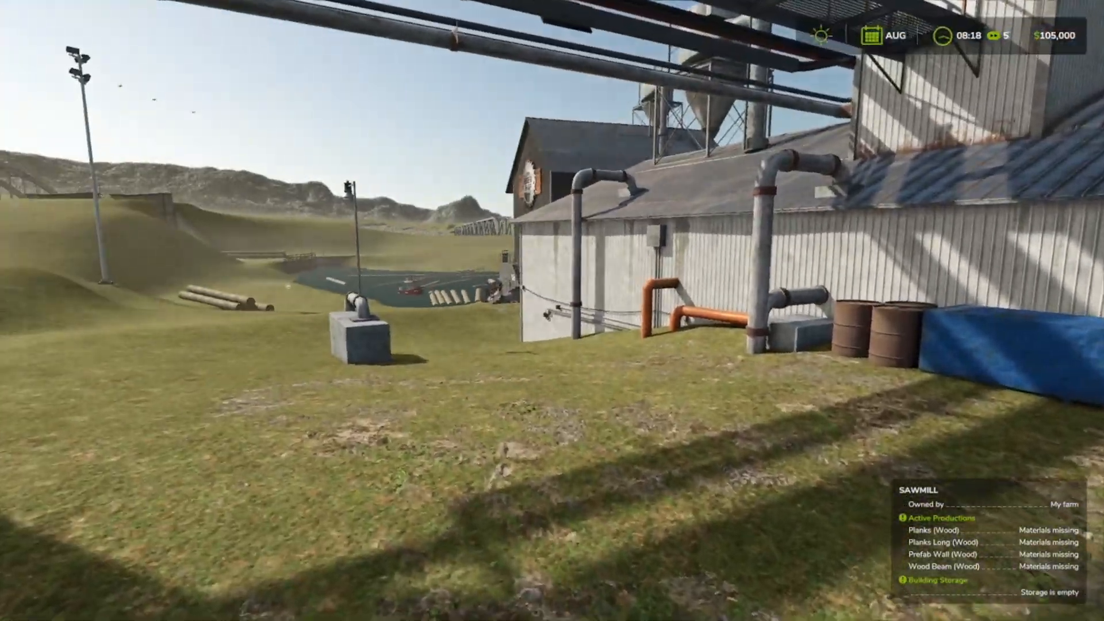
# Walk down past the piled logs to the sawmill's unloading trigger beside the log pond.
pyautogui.press('w')
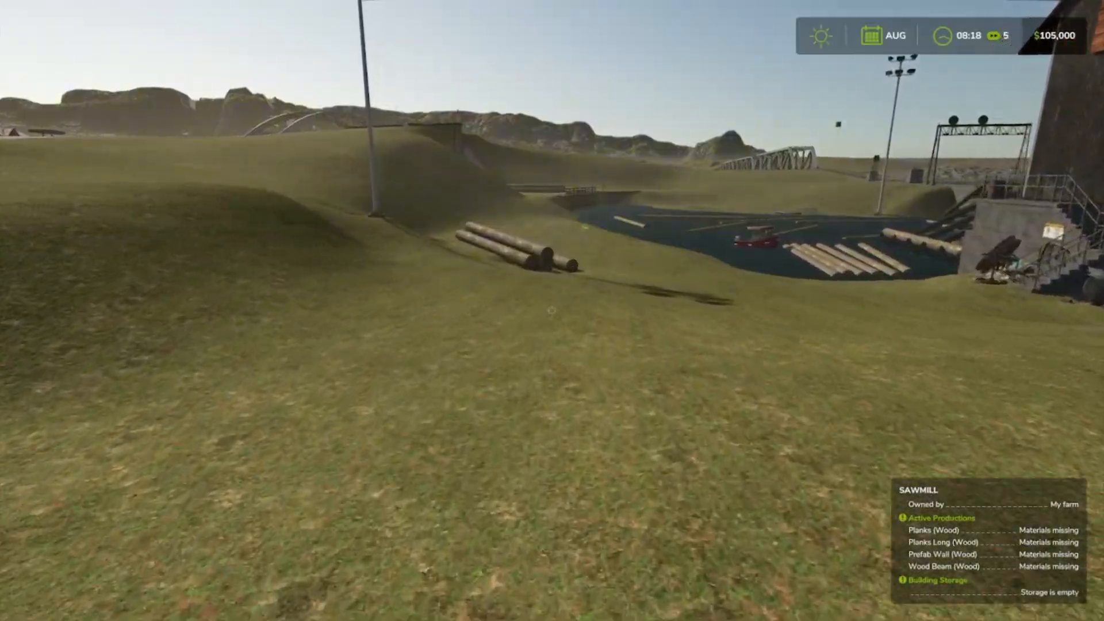
pyautogui.press('w')
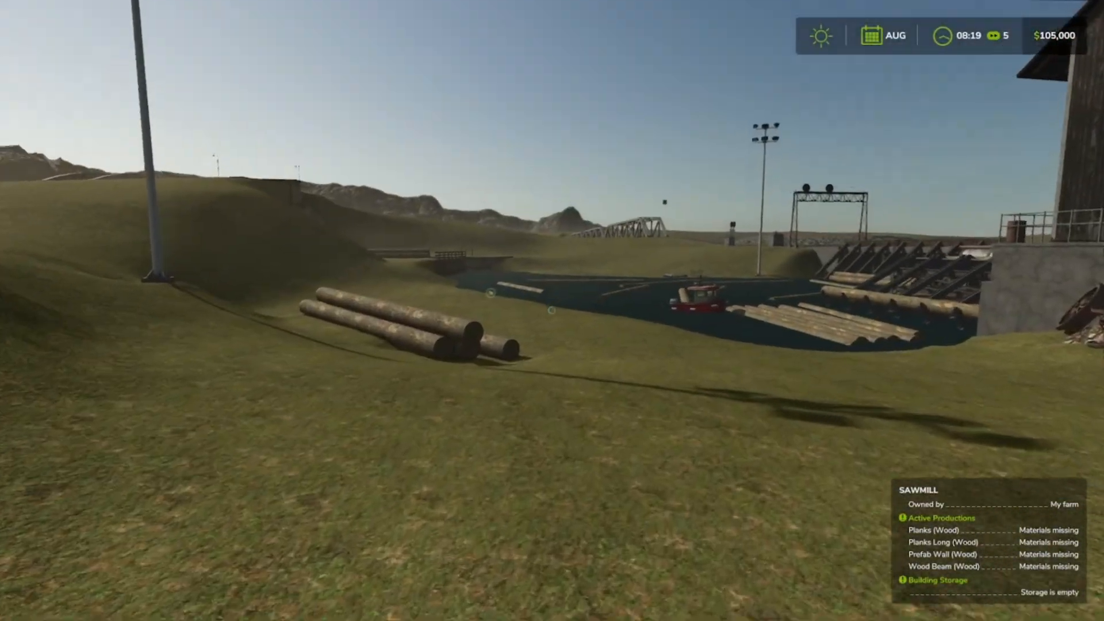
pyautogui.press('w')
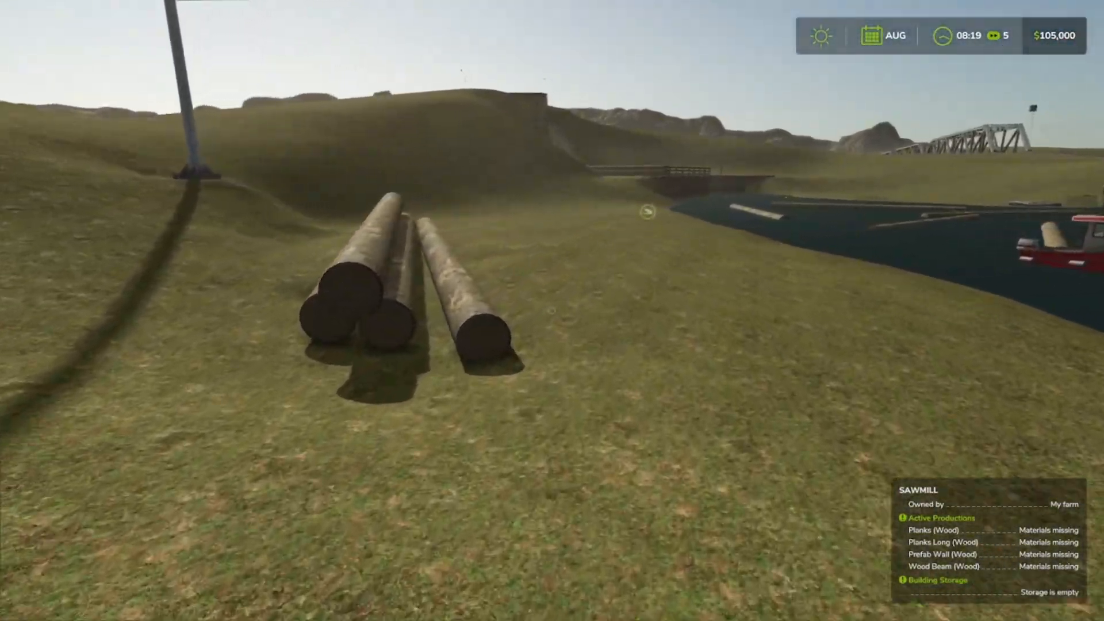
pyautogui.press('w')
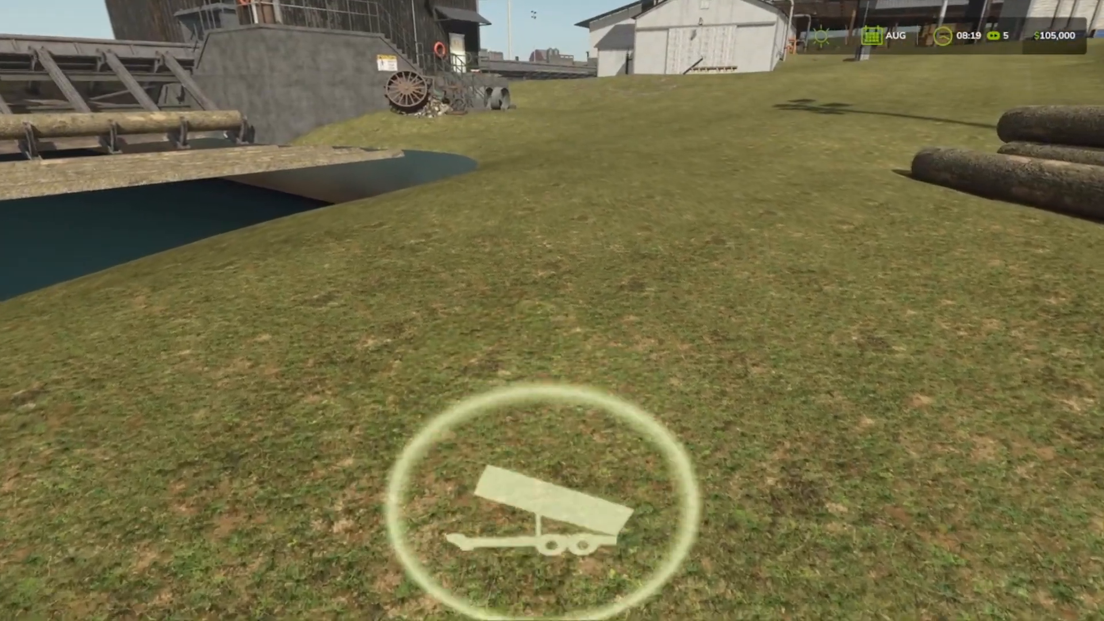
pyautogui.press('s')
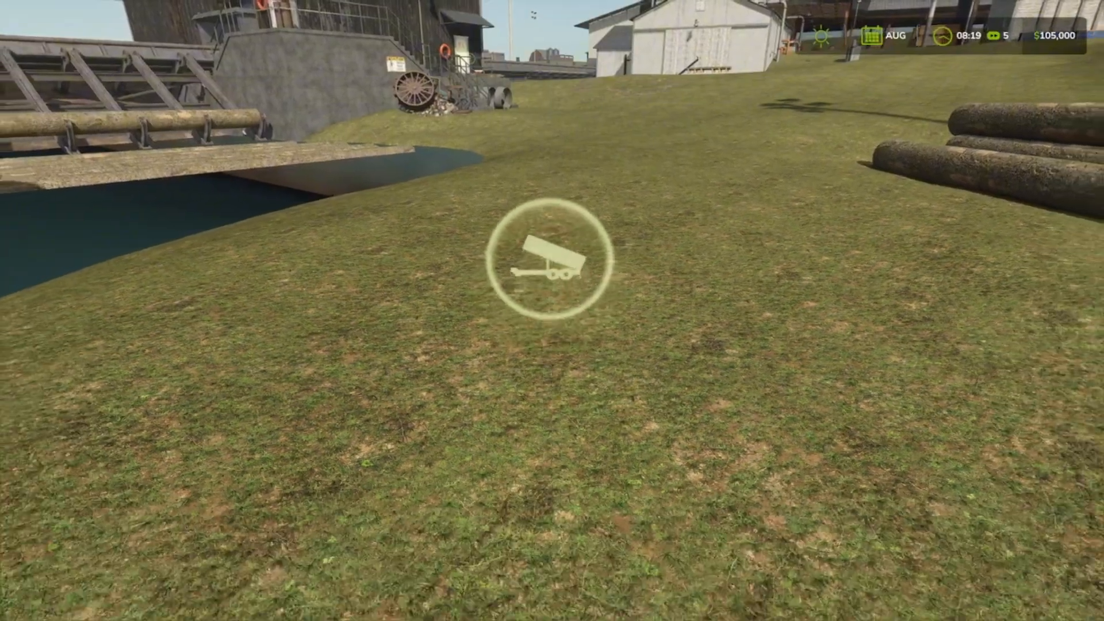
pyautogui.press('w')
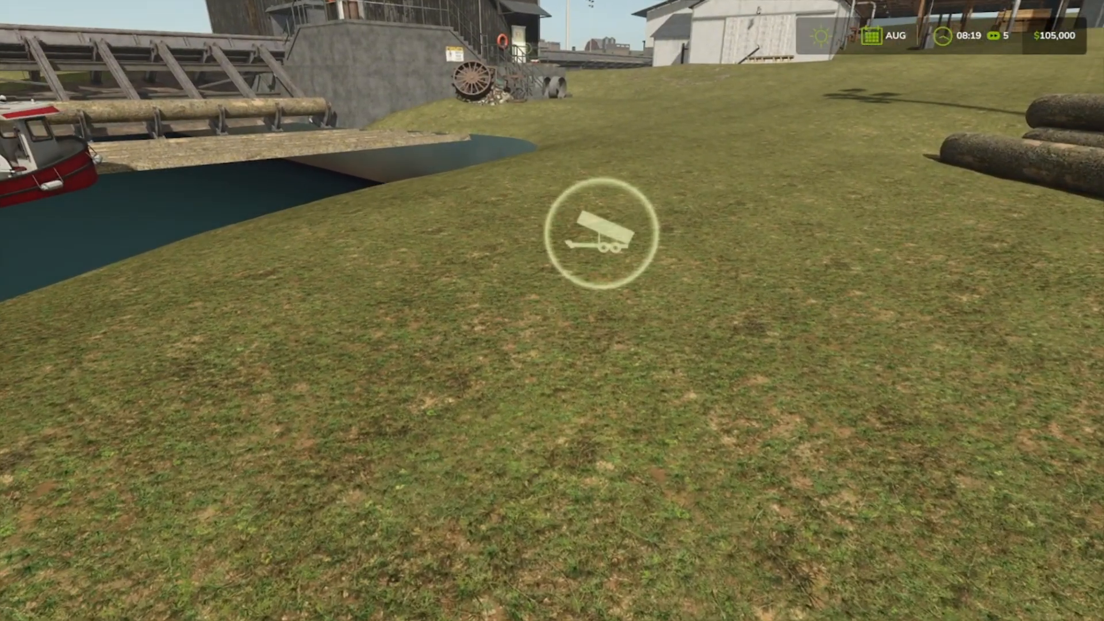
# Spawn Lodgepole Pine [4M] logs at the unloading trigger using Power Tools, and close the spawn dialog.
pyautogui.hotkey('alt', 'p')
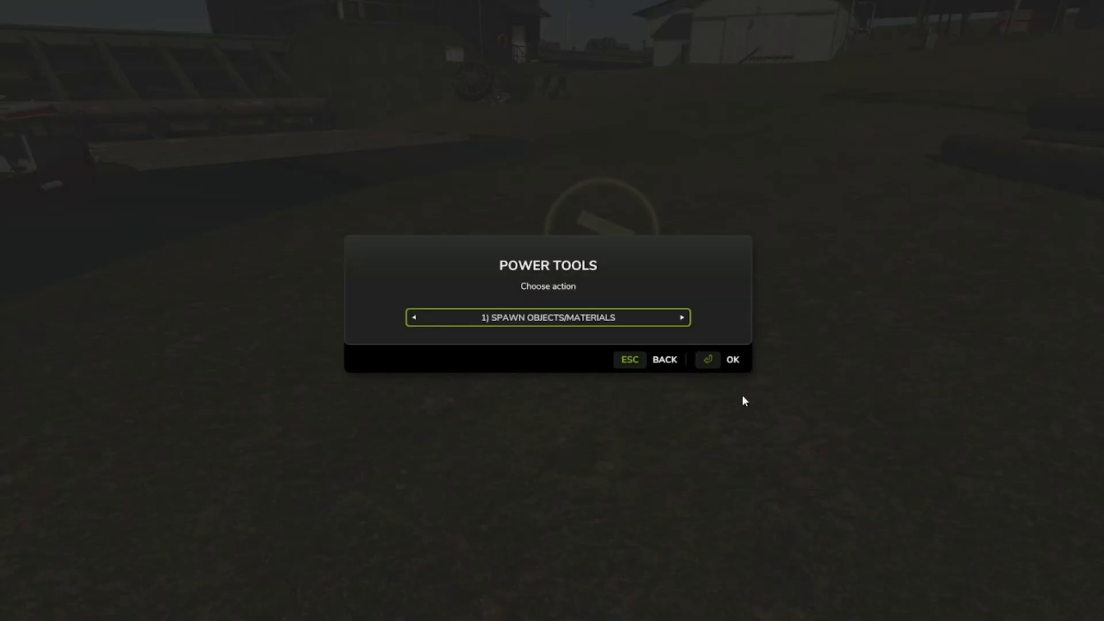
pyautogui.click(732, 360)
pyautogui.press('F12')
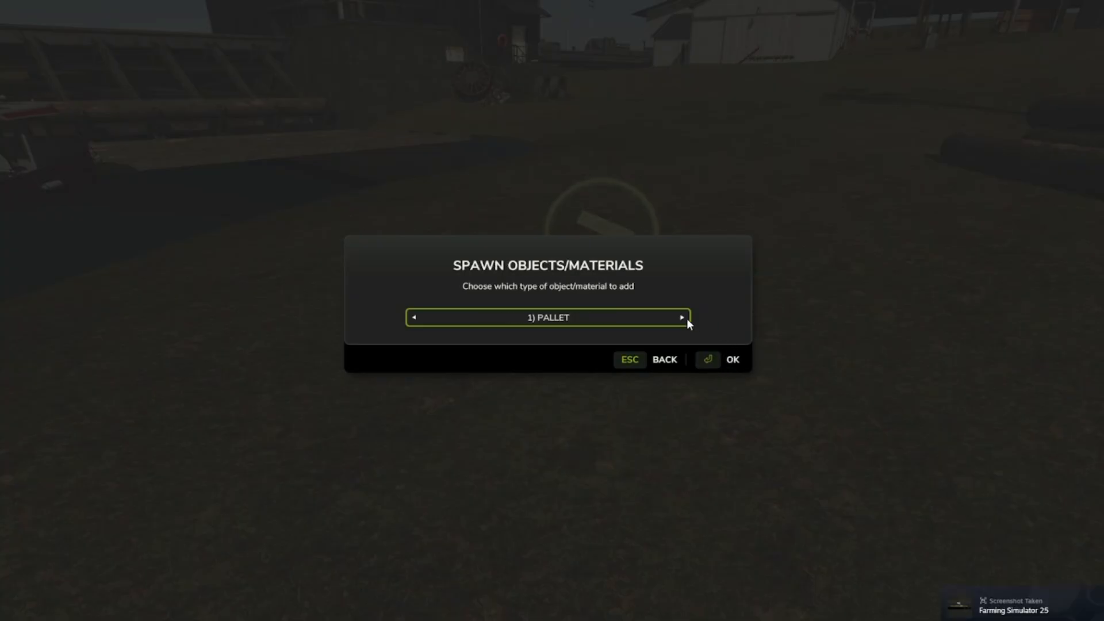
pyautogui.click(683, 318)
pyautogui.click(732, 360)
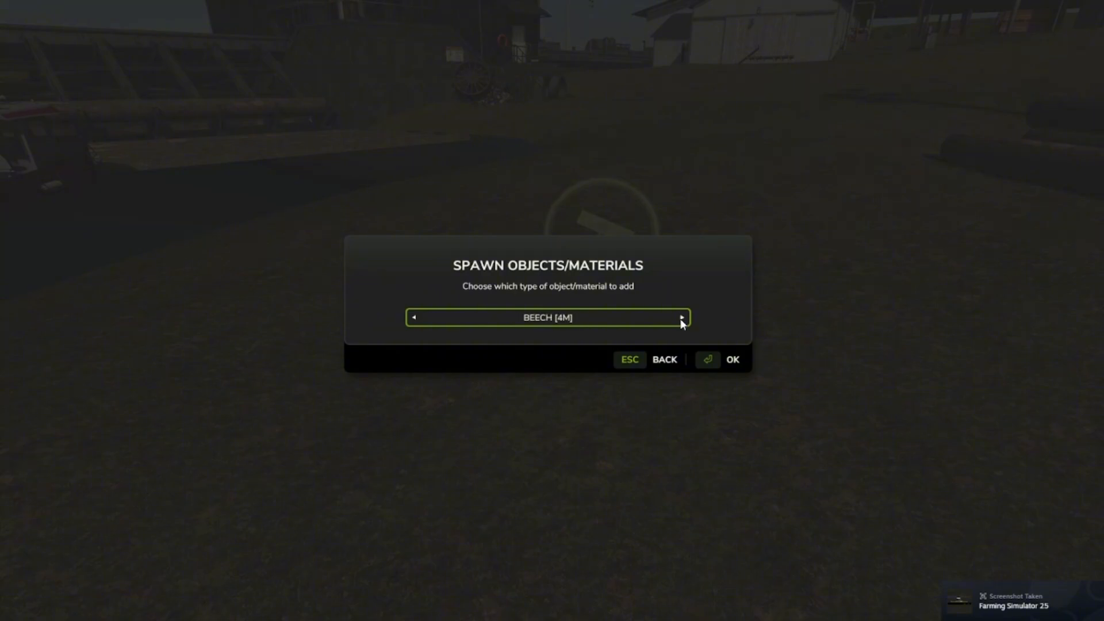
pyautogui.click(680, 319)
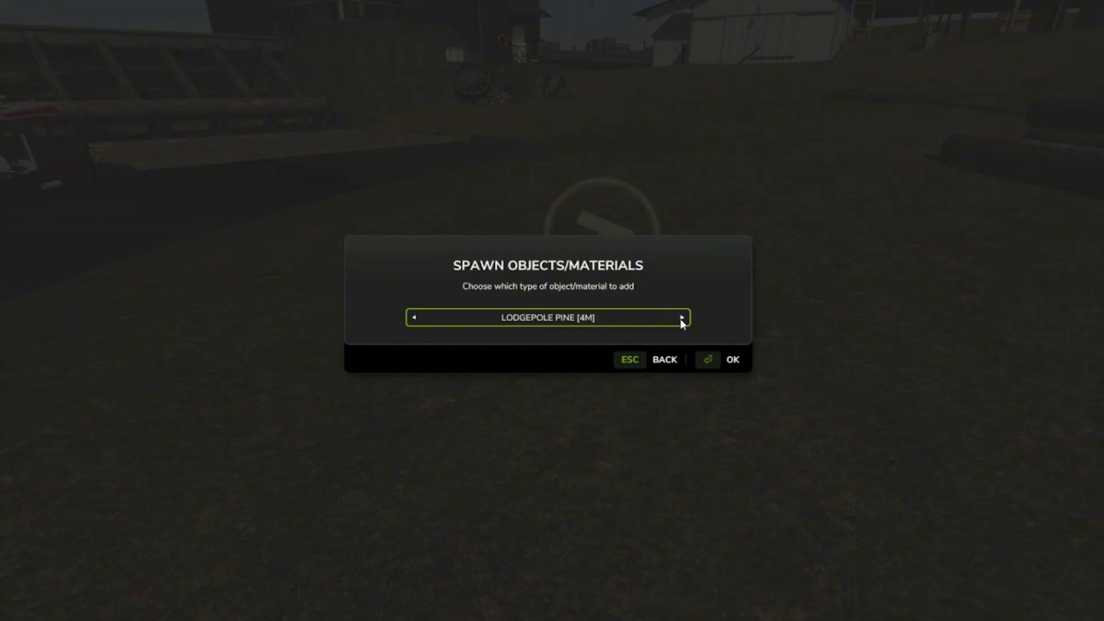
pyautogui.click(728, 360)
pyautogui.click(733, 360)
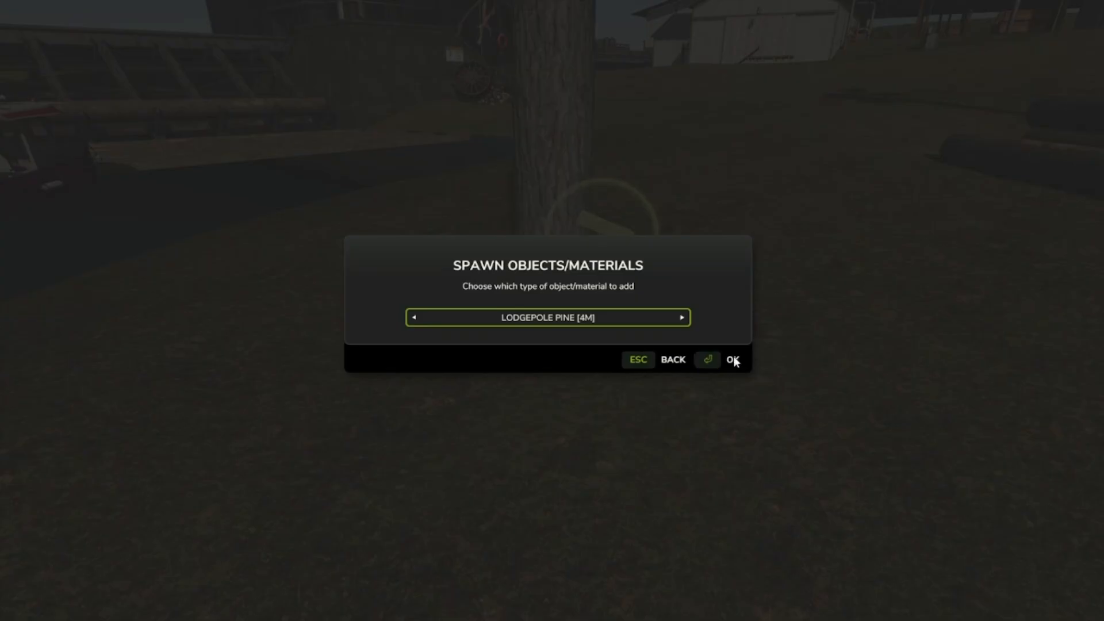
pyautogui.click(628, 360)
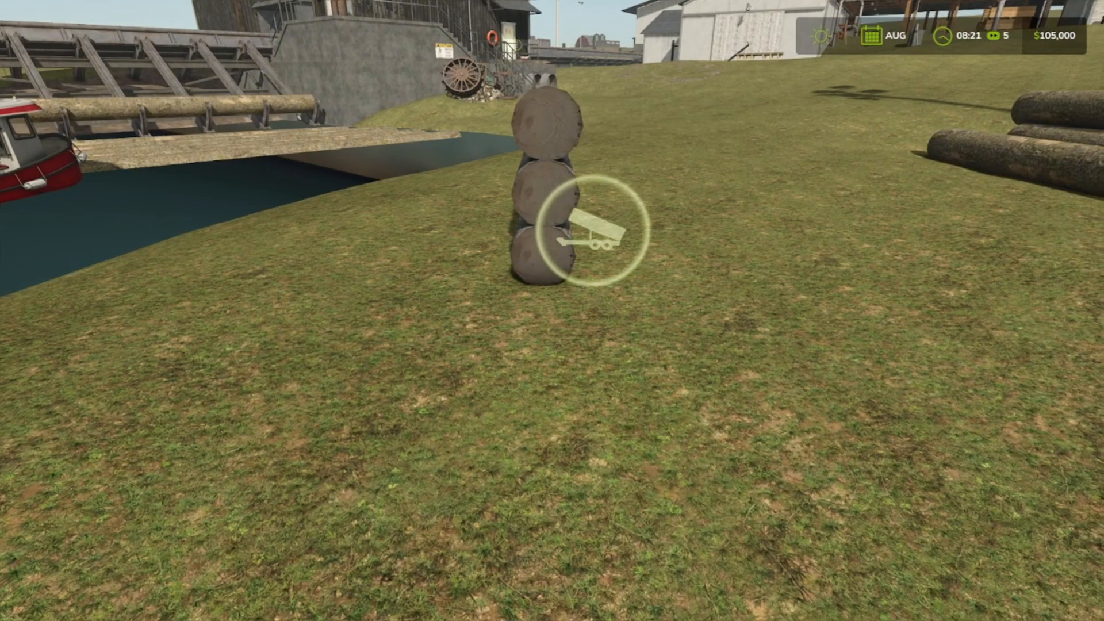
# Walk up along the pond side of the spawned log stack.
pyautogui.press('w')
pyautogui.press('a')
pyautogui.press('w')
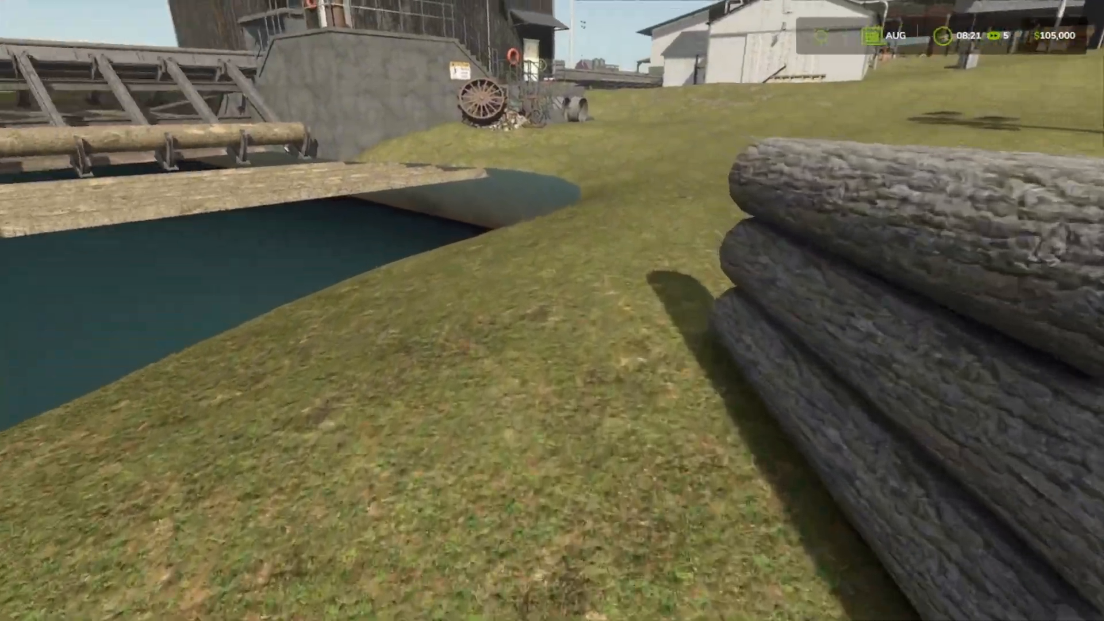
# Walk from the log stack up the concrete stairs beside the sawmill and look back over the pond and log piles.
pyautogui.press('w')
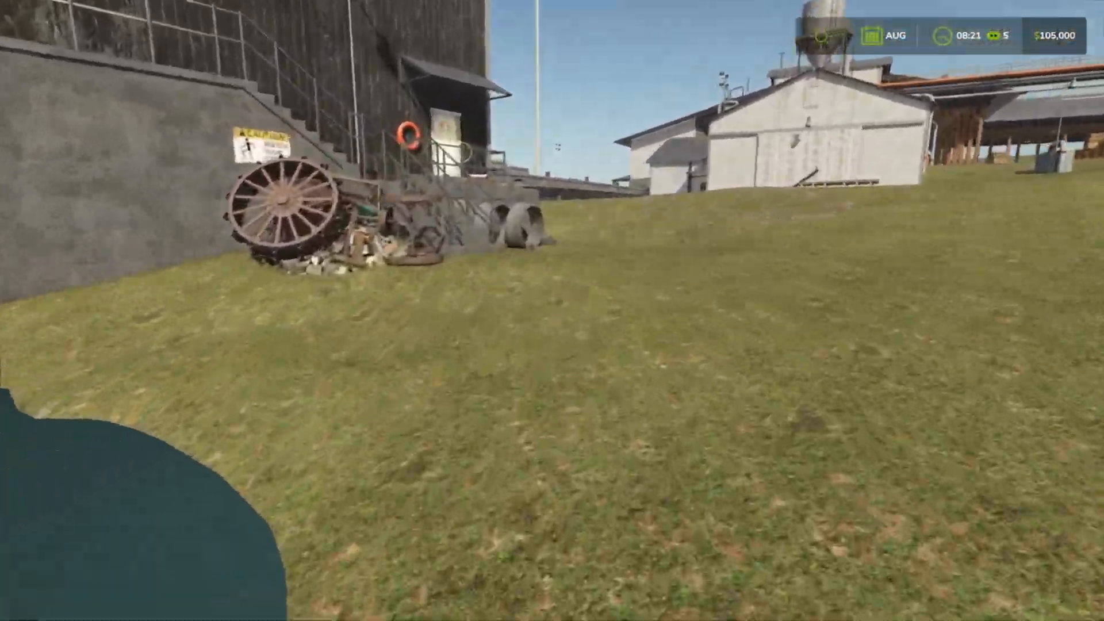
pyautogui.press('w')
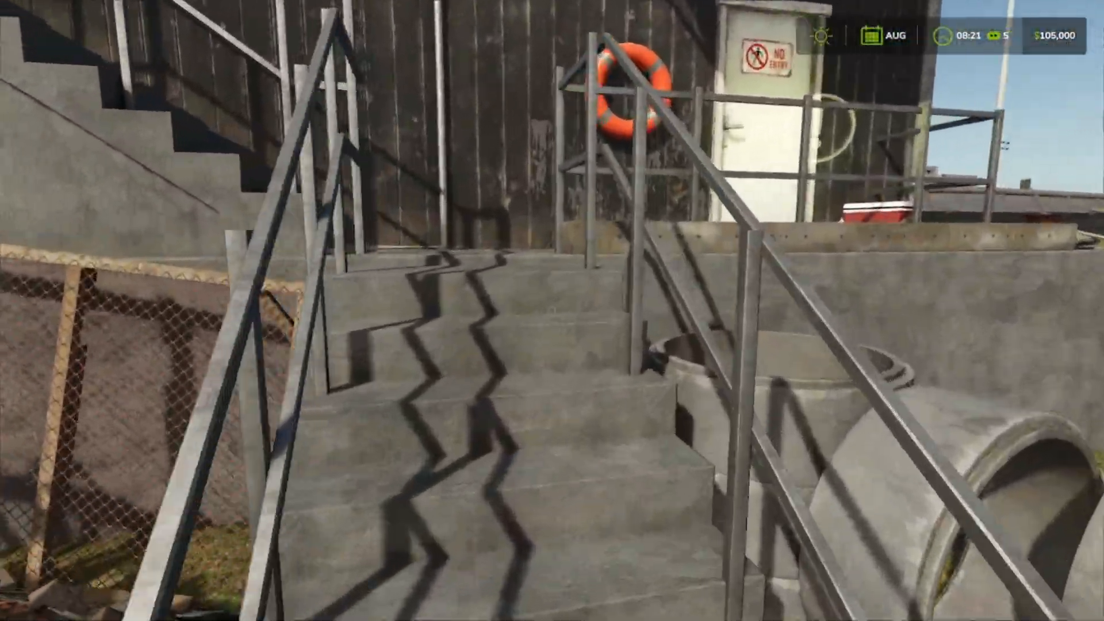
pyautogui.press('s')
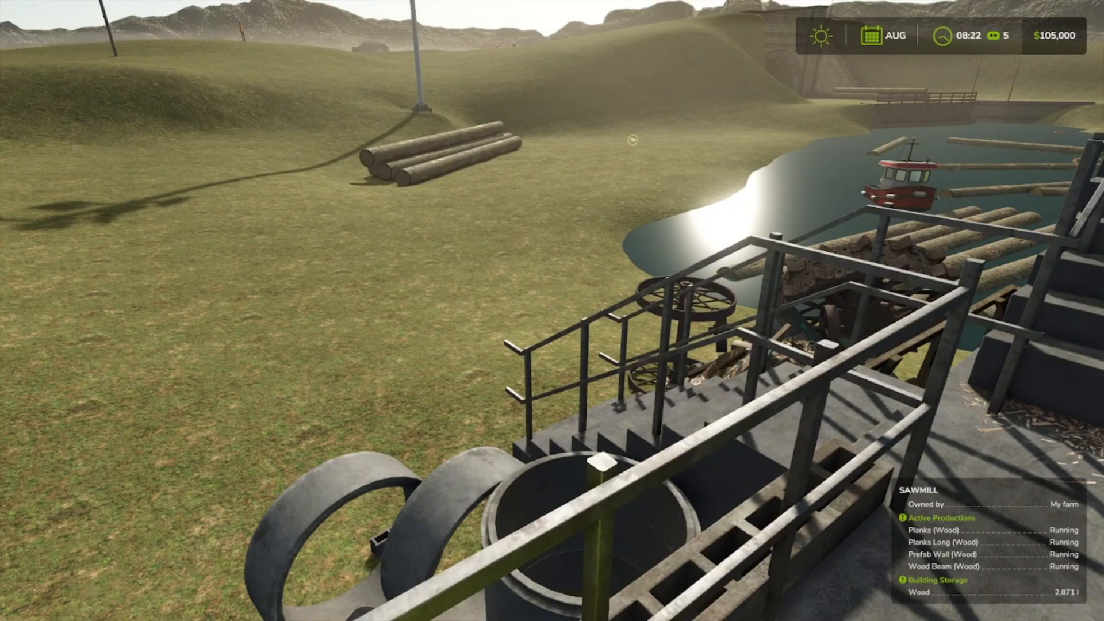
# Go back down the concrete stairs and across the grass to the edge of the log pond.
pyautogui.press('w')
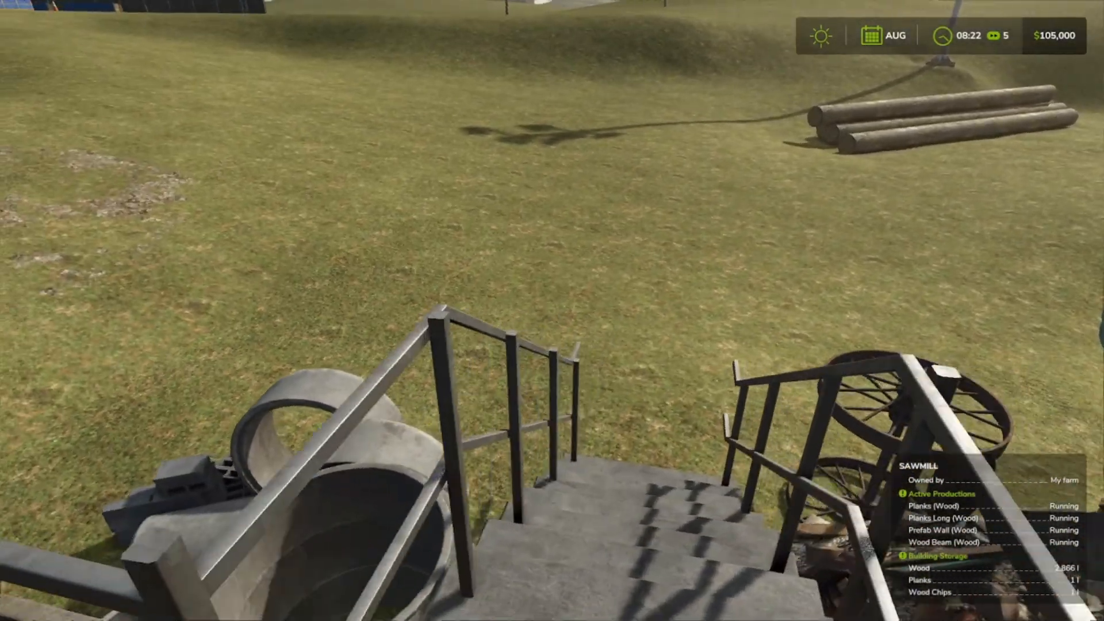
pyautogui.press('w')
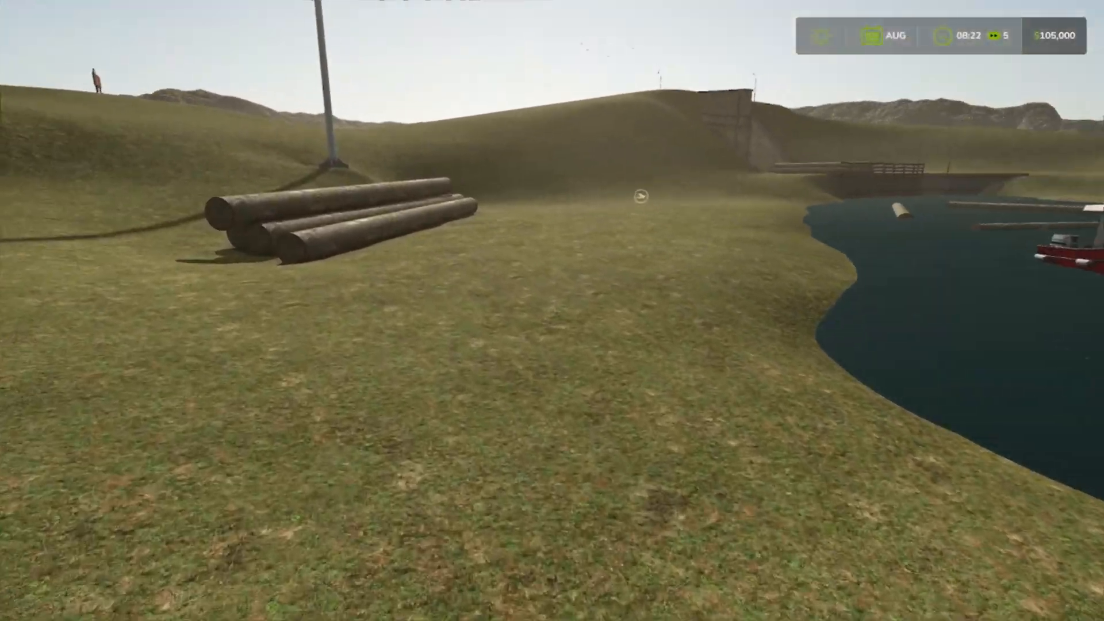
pyautogui.press('w')
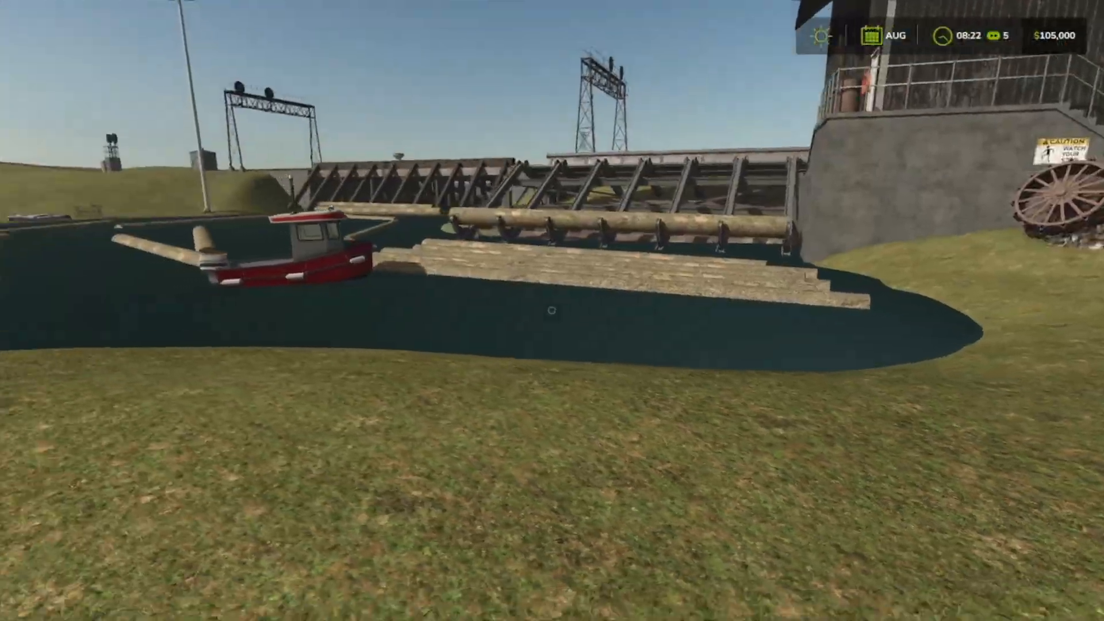
# Walk up the grassy slope toward the lumber yard until the sawmill's production and storage information appears.
pyautogui.press('w')
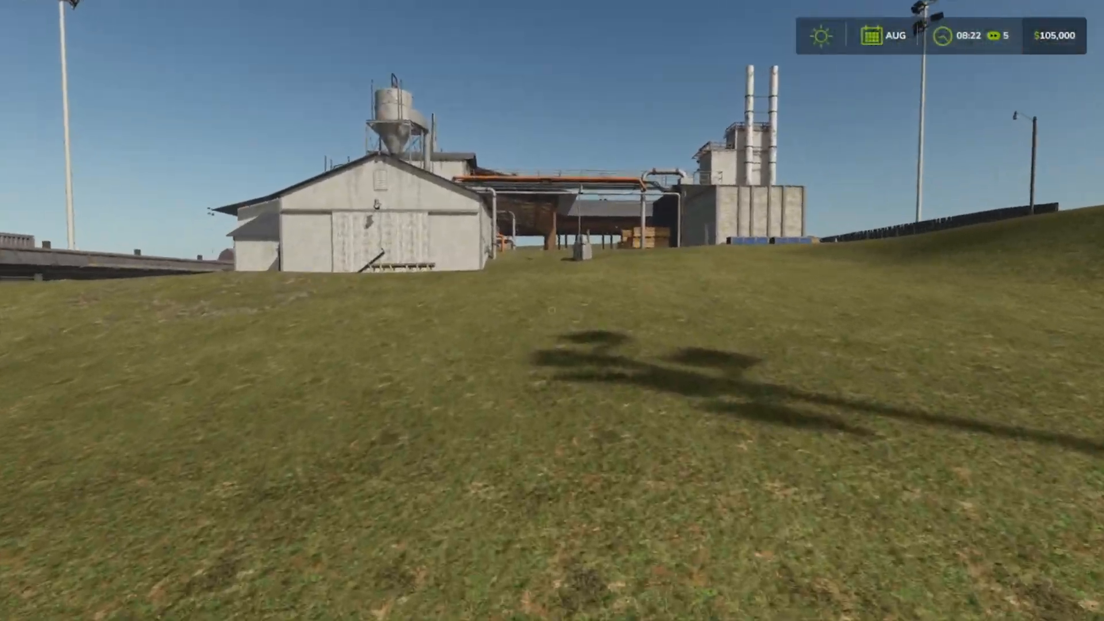
pyautogui.press('w')
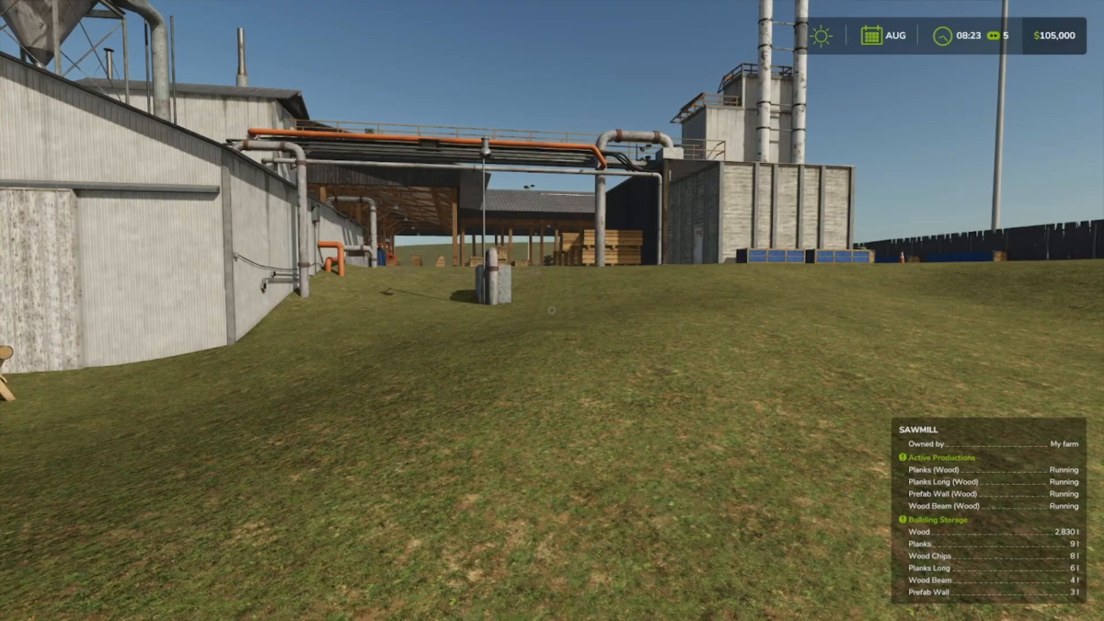
pyautogui.press('w')
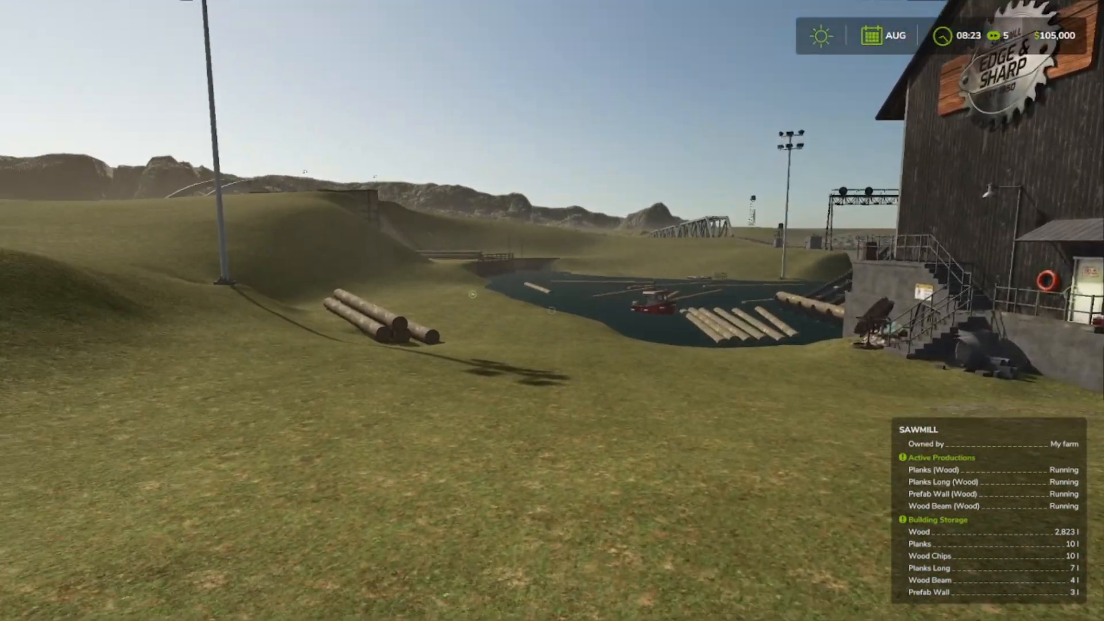
# Walk back down past the piled logs to the sawmill's unloading trigger beside the pond.
pyautogui.press('w')
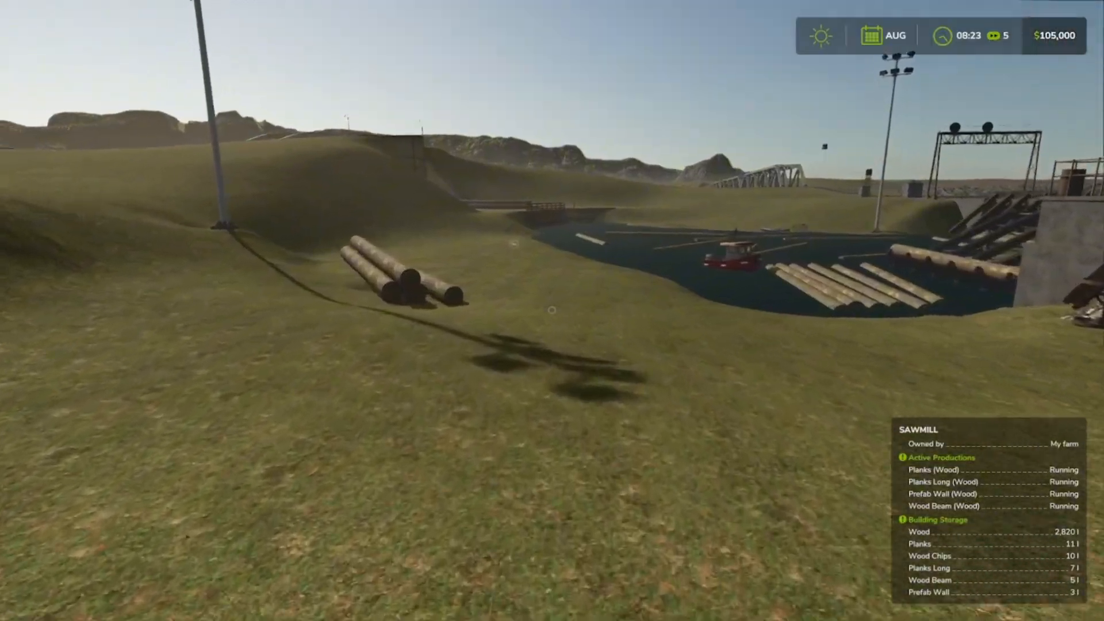
pyautogui.press('w')
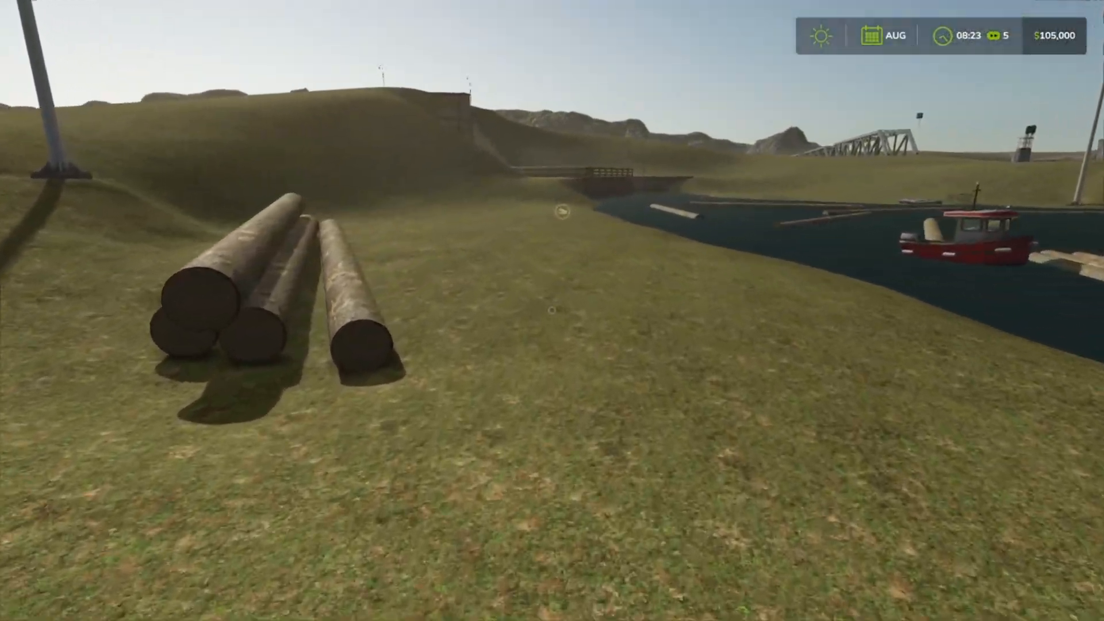
pyautogui.press('w')
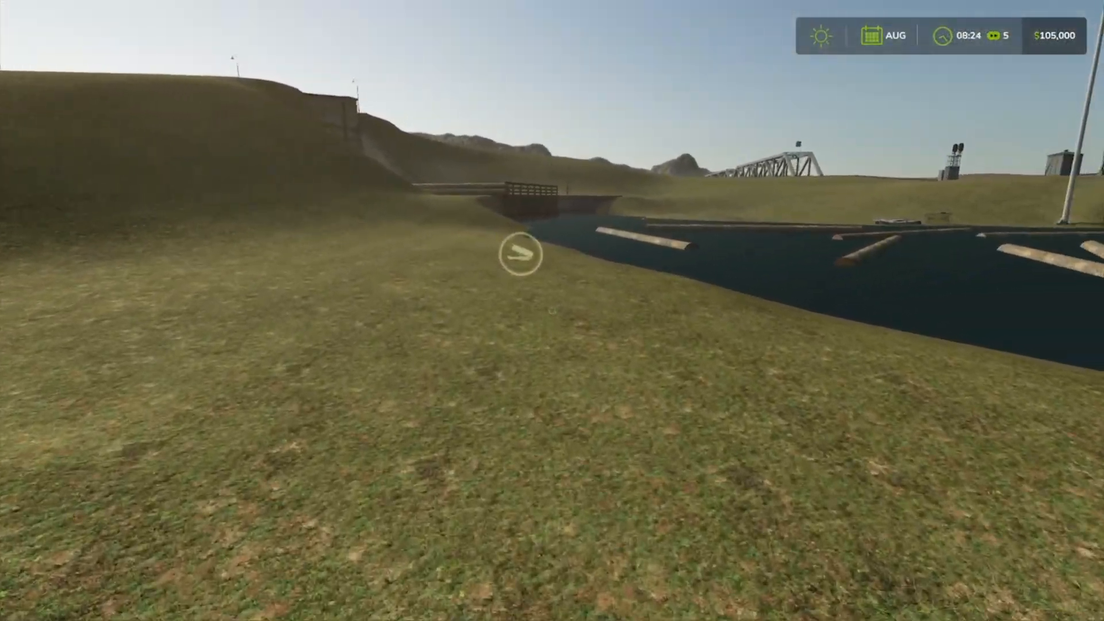
# Spawn two more batches of Lodgepole Pine [4M] wood at the unloading trigger with Power Tools and close the dialog.
pyautogui.hotkey('ctrl', 'p')
pyautogui.press('F12')
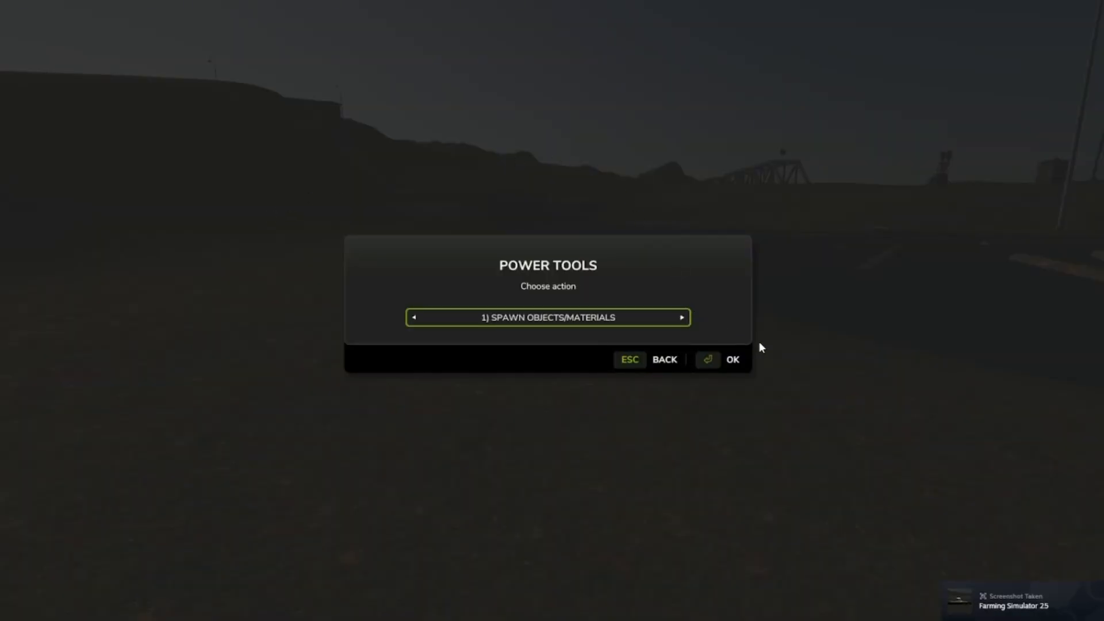
pyautogui.press('Return')
pyautogui.click(682, 317)
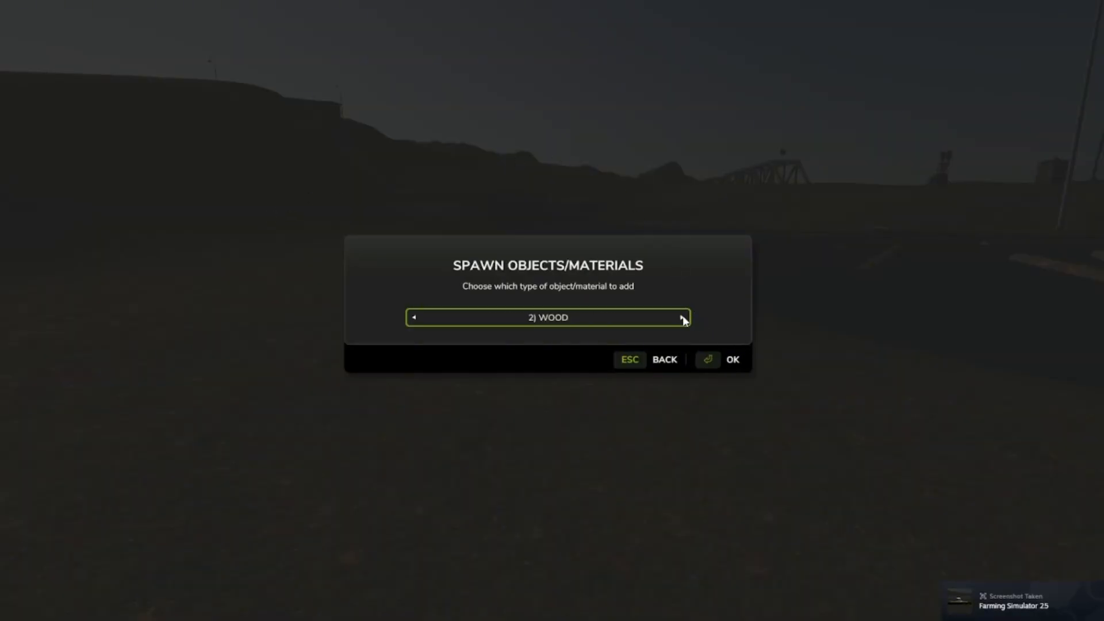
pyautogui.click(732, 361)
pyautogui.click(686, 325)
pyautogui.click(687, 325)
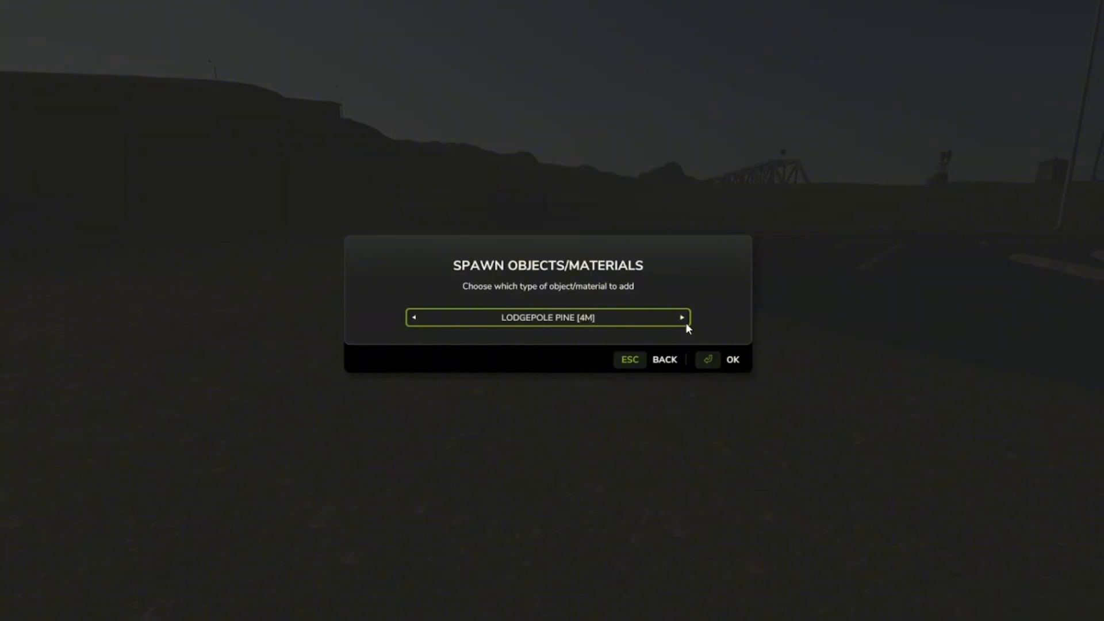
pyautogui.click(738, 364)
pyautogui.click(738, 364)
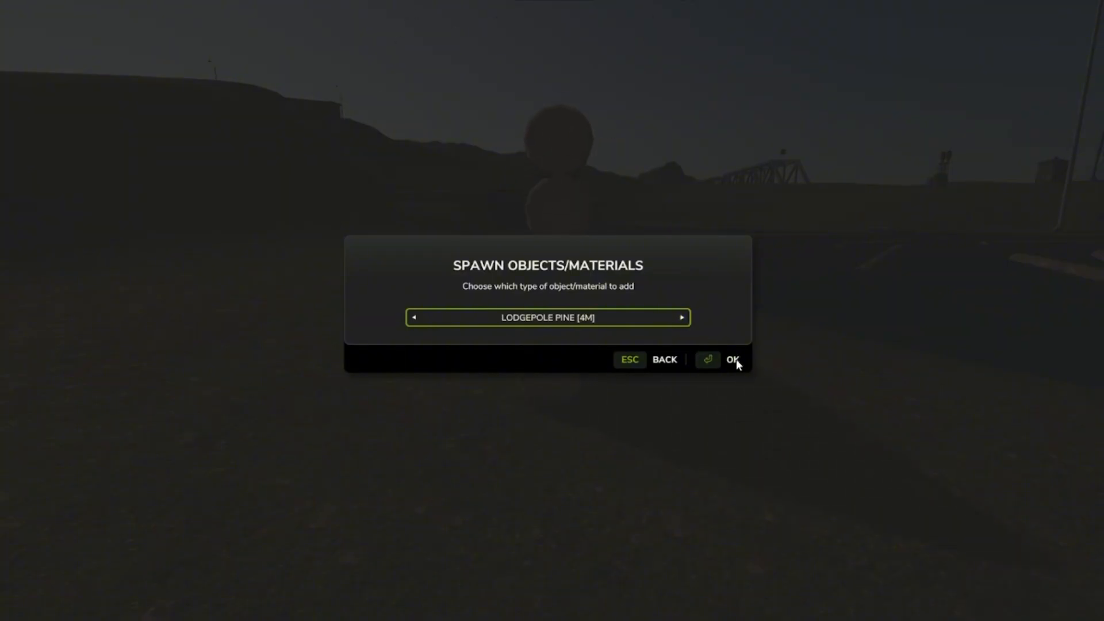
pyautogui.click(738, 365)
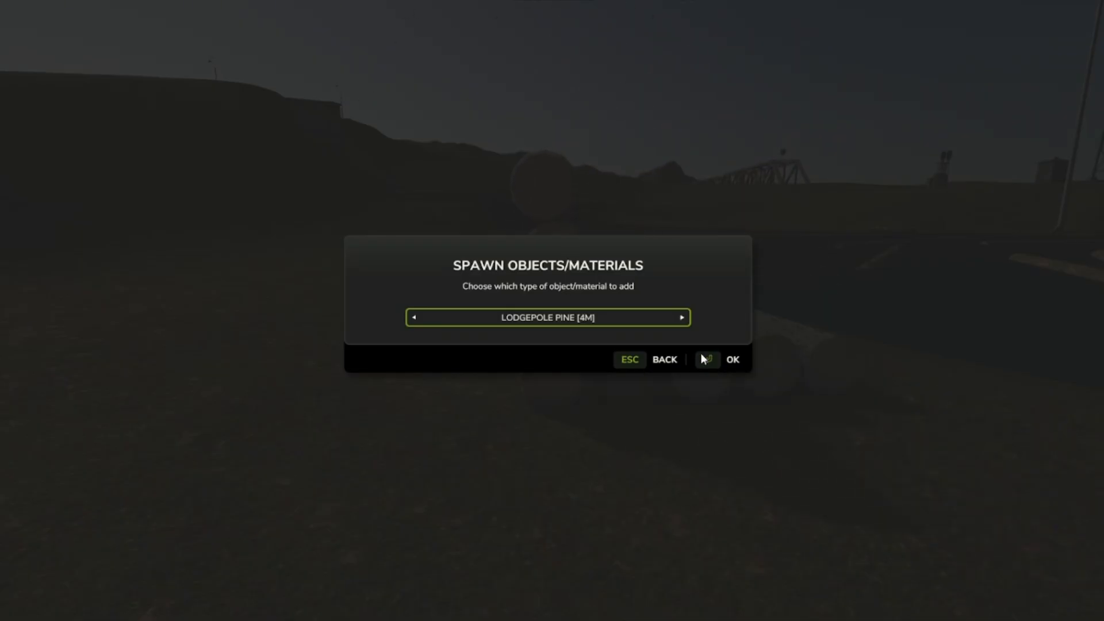
pyautogui.press('Escape')
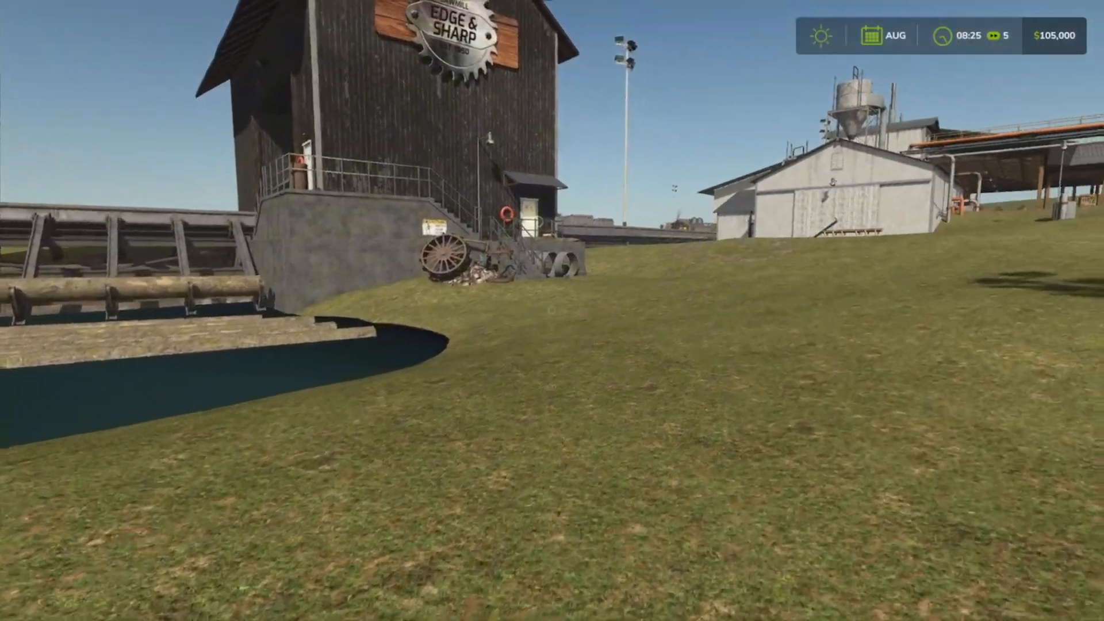
# Walk toward the sawmill tower and look over the floating logs and the conveyor in the pond.
pyautogui.press('w')
pyautogui.press('w')
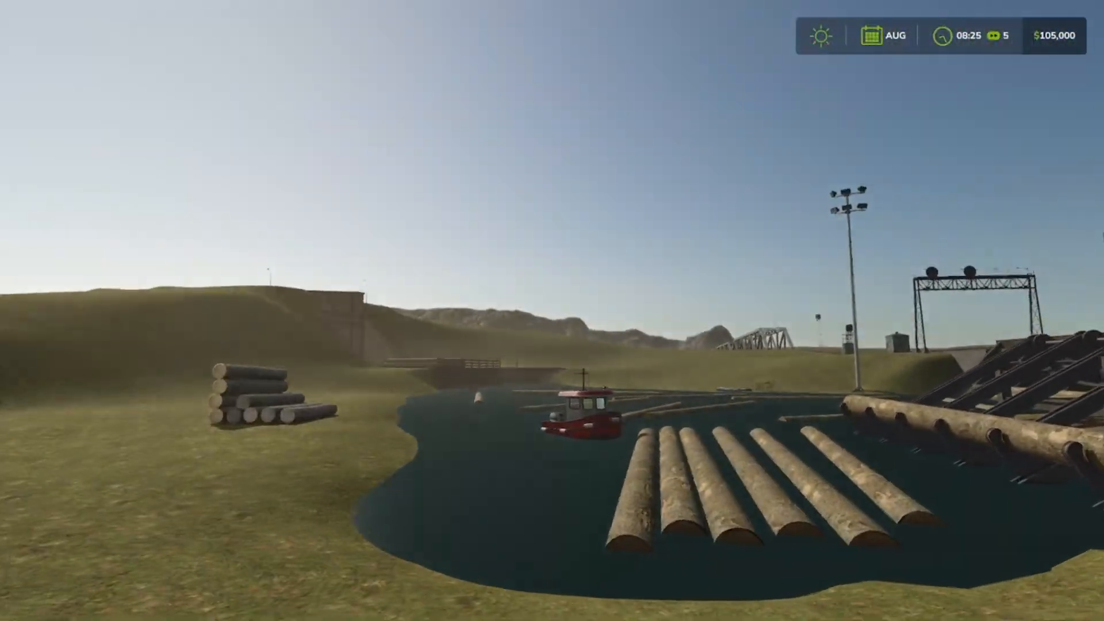
pyautogui.press('w')
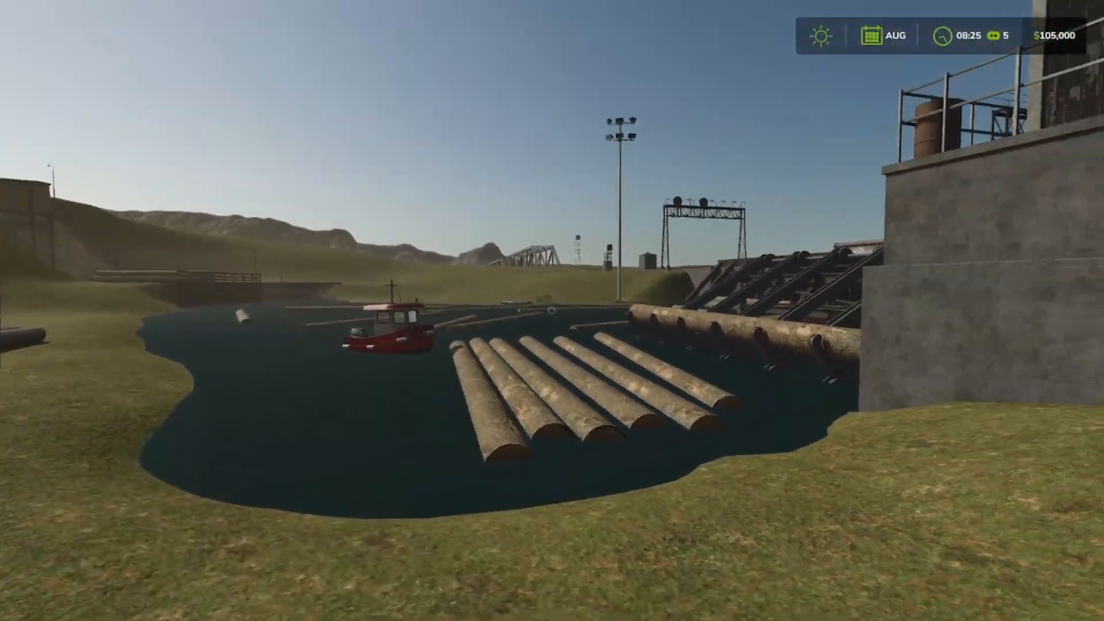
pyautogui.press('s')
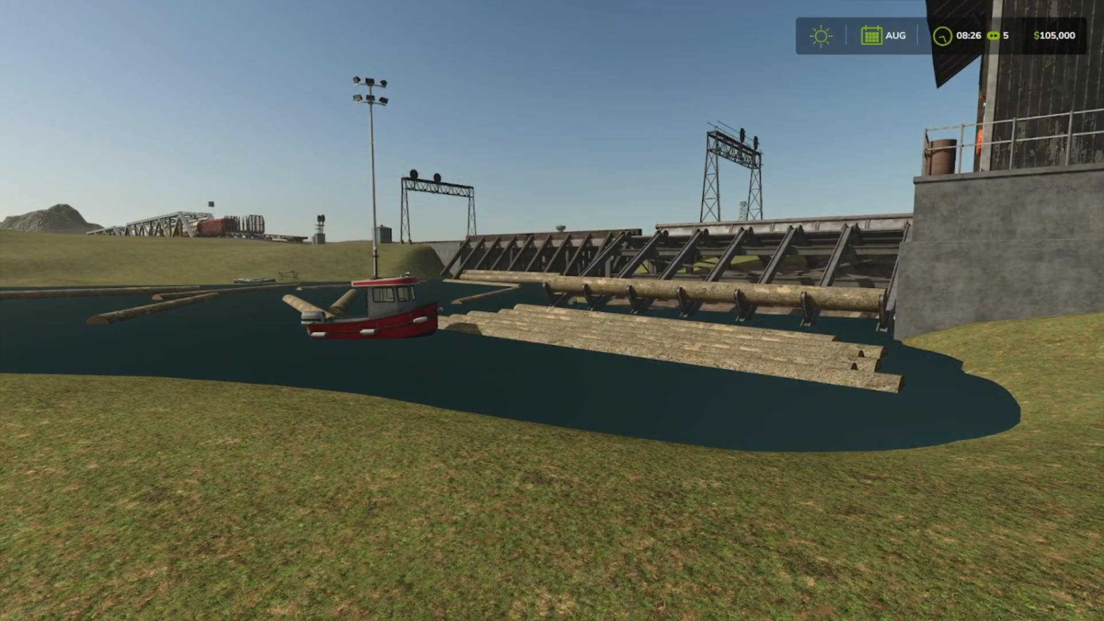
# Walk up through the lumber yard to the open shed and inspect the concrete area marked with black-and-yellow stripes.
pyautogui.press('w')
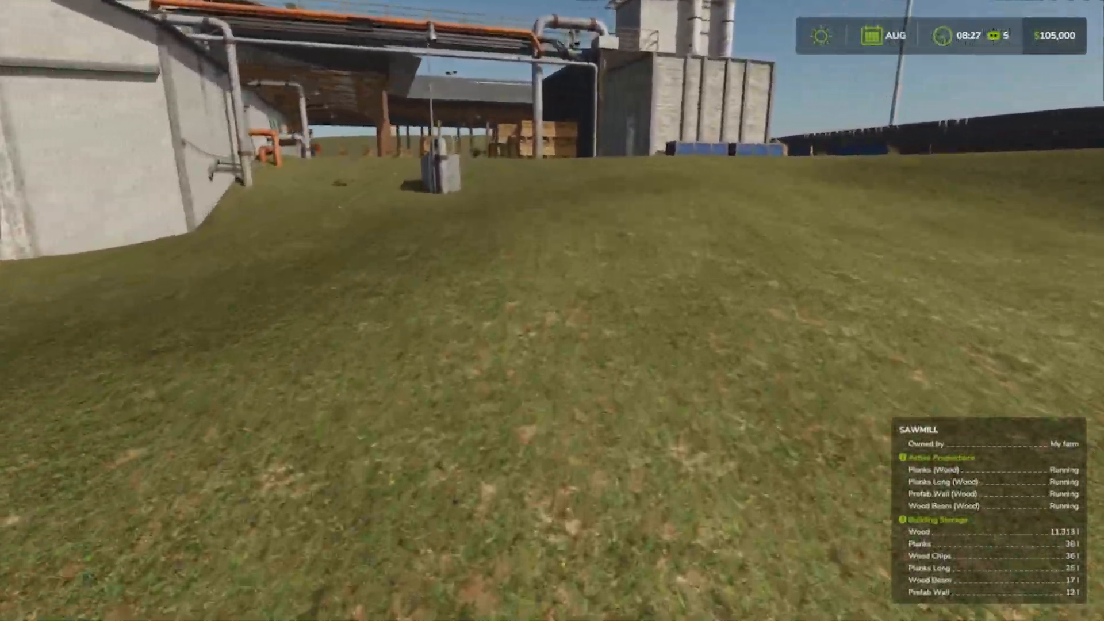
pyautogui.press('w')
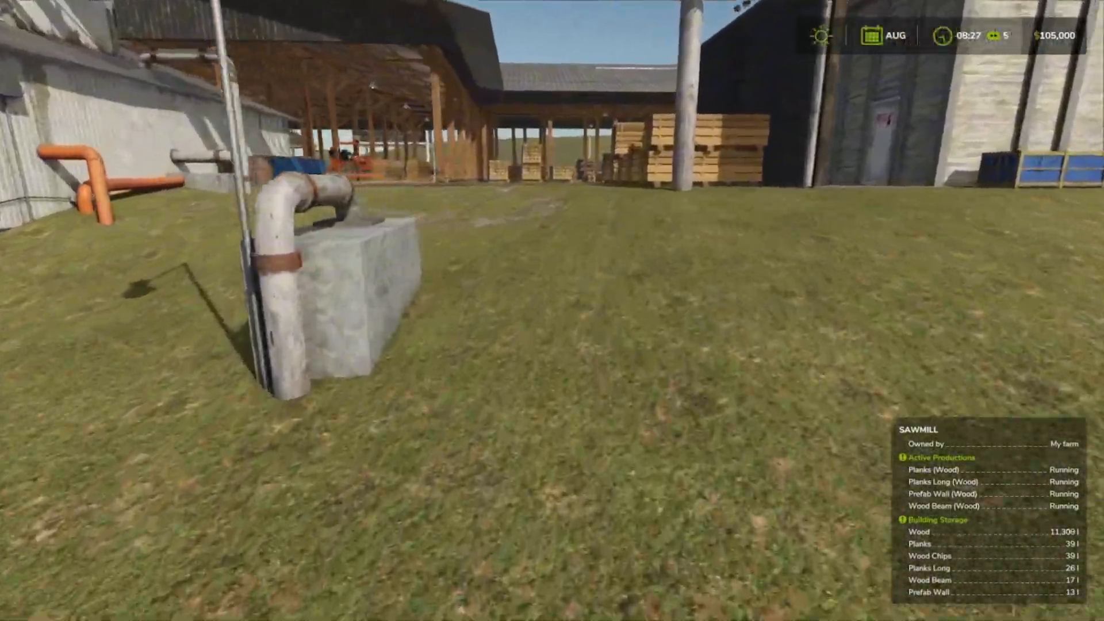
pyautogui.press('w')
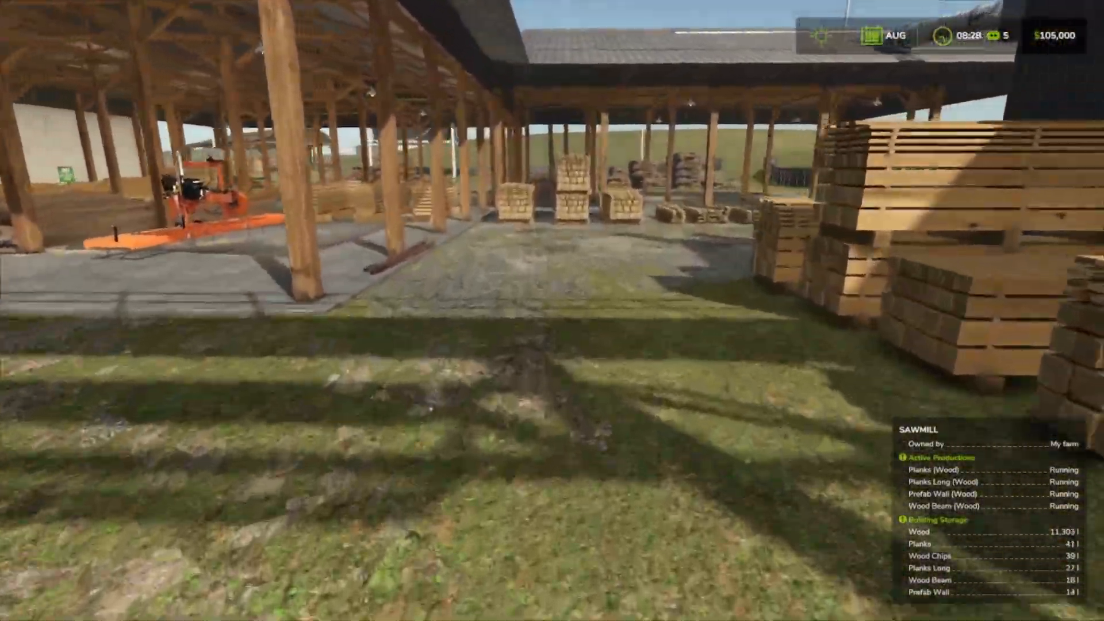
pyautogui.press('w')
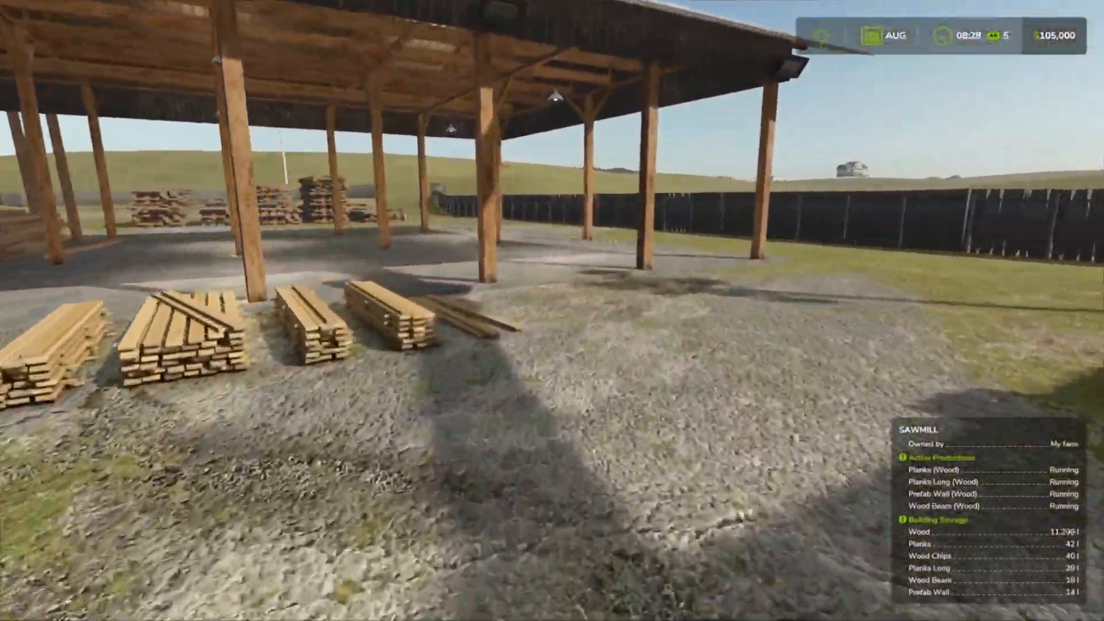
pyautogui.press('w')
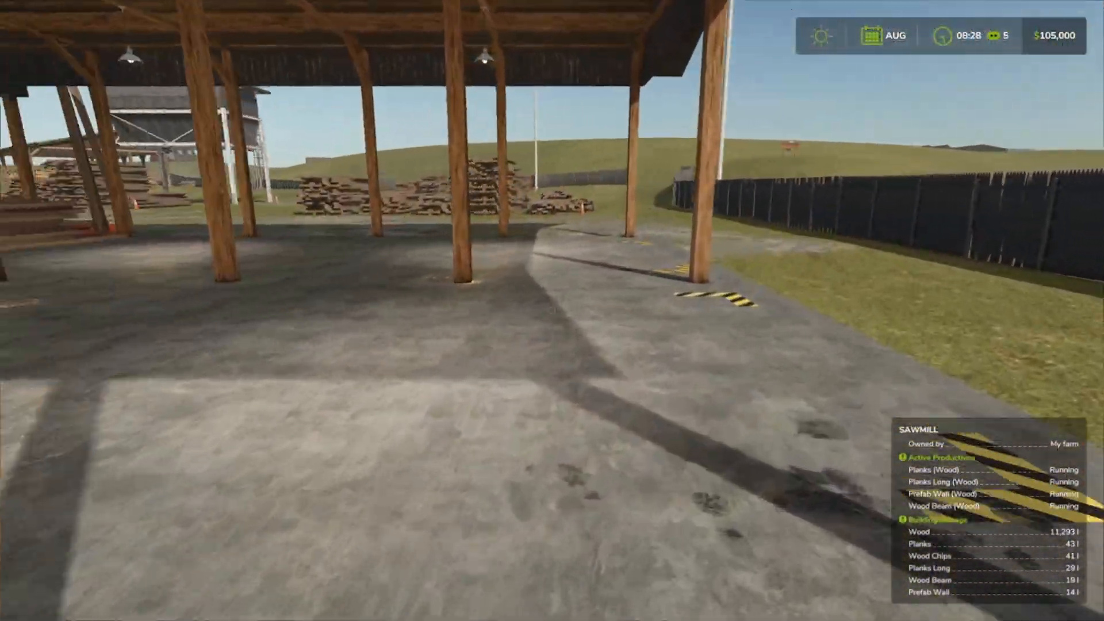
pyautogui.press('w')
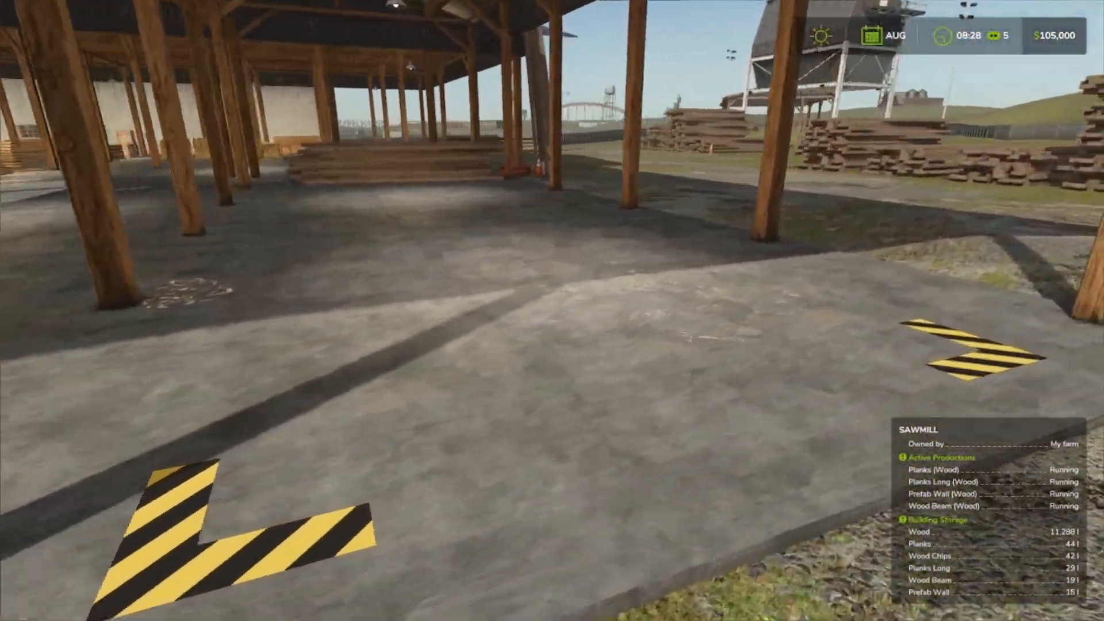
pyautogui.press('s')
pyautogui.press('d')
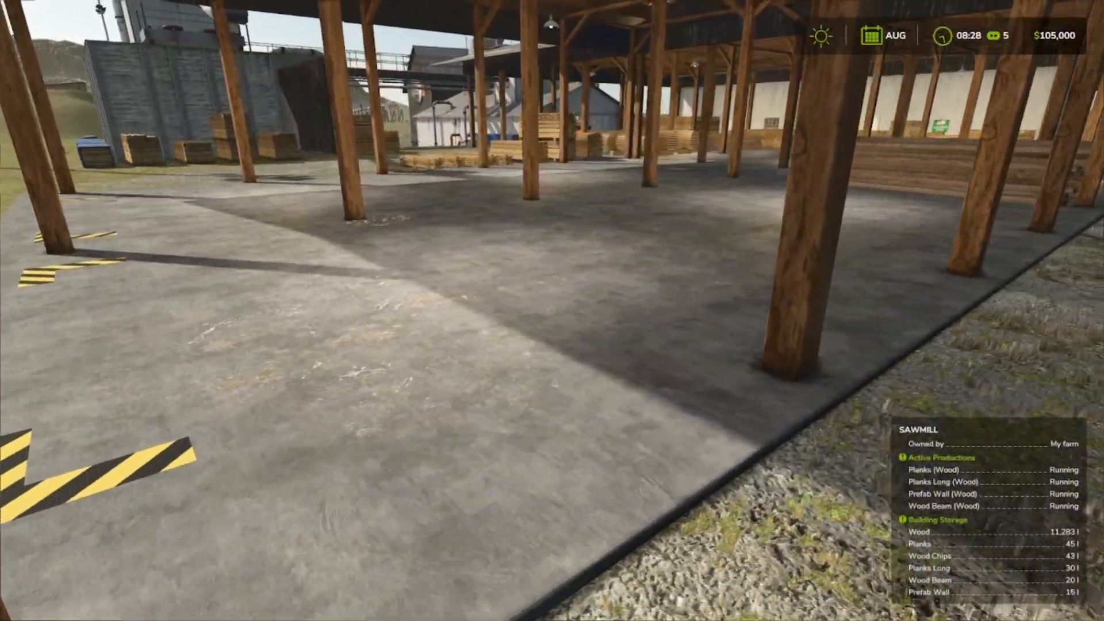
# Set the timescale to 360x in the game settings and return to the game.
pyautogui.press('Escape')
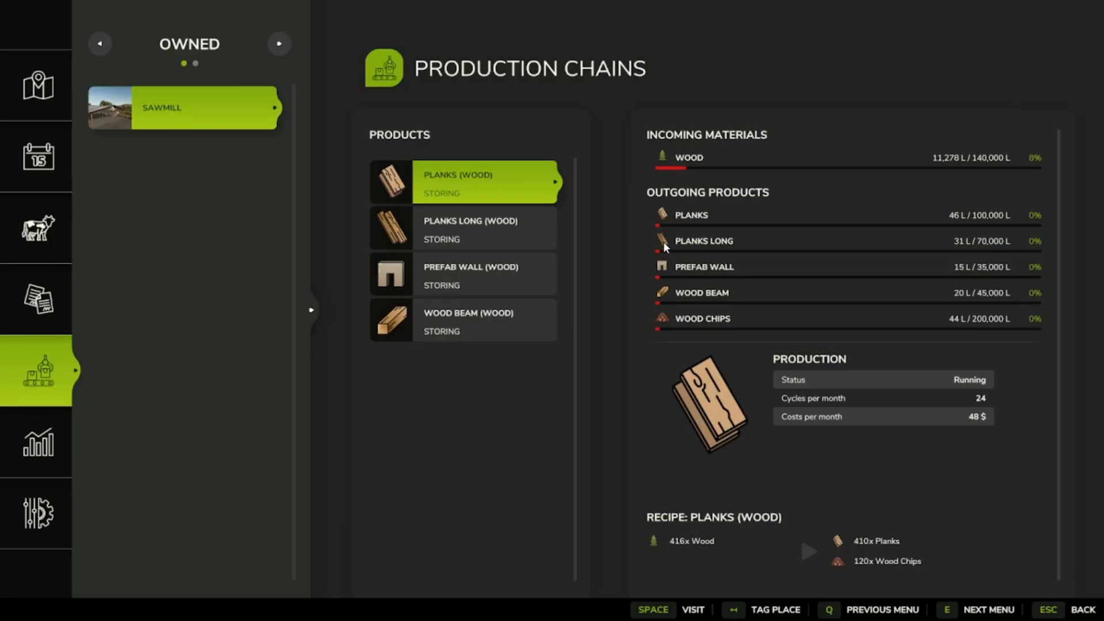
pyautogui.click(39, 520)
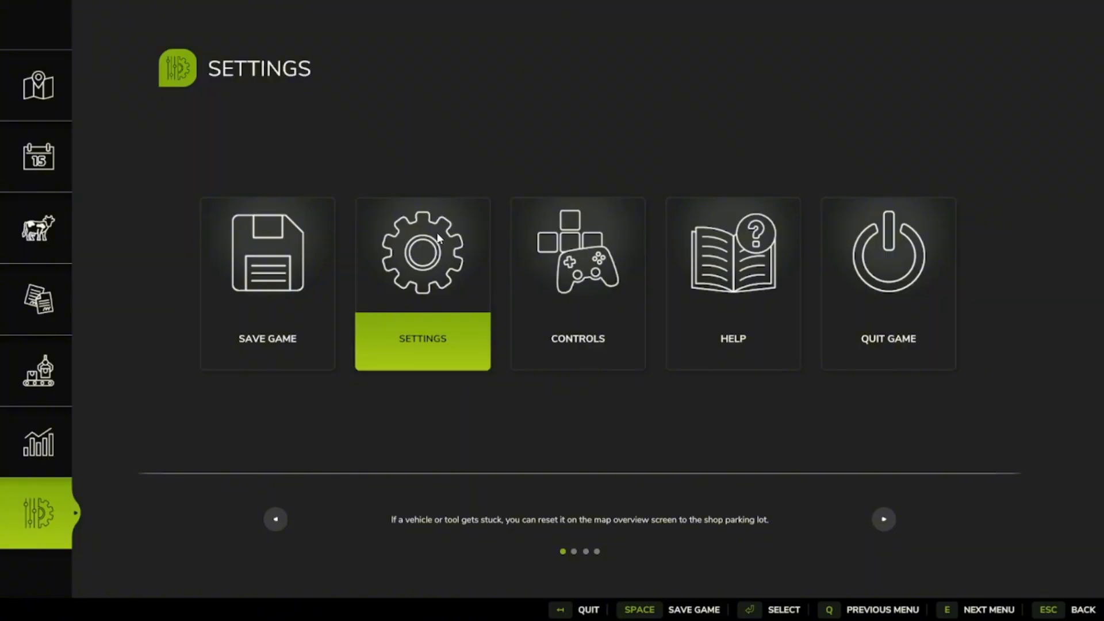
pyautogui.click(422, 256)
pyautogui.click(605, 246)
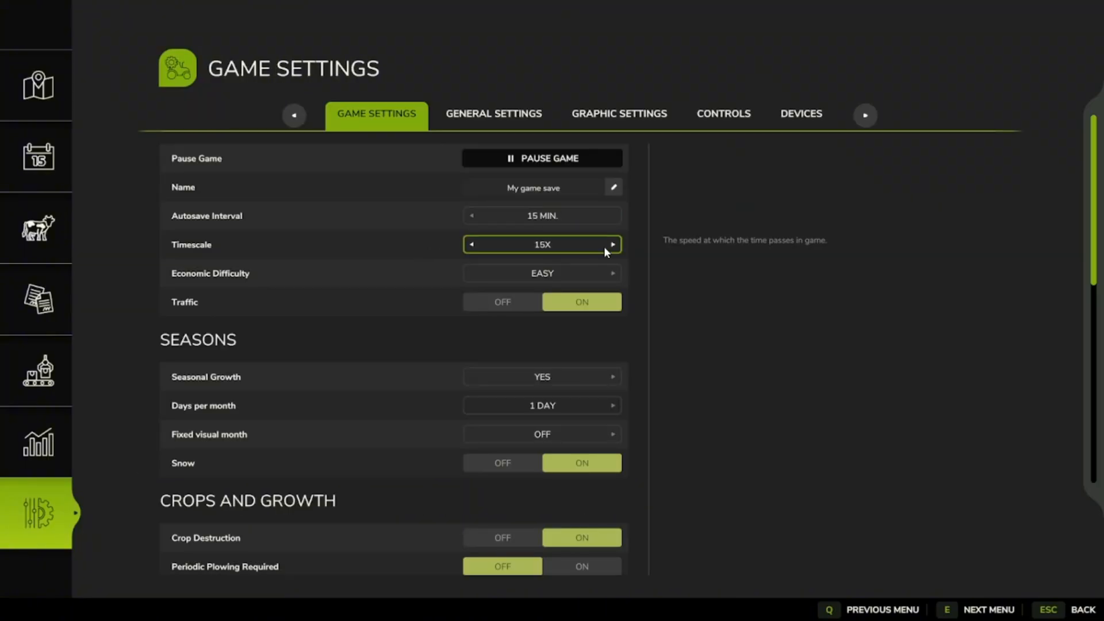
pyautogui.click(606, 244)
pyautogui.click(608, 243)
pyautogui.click(609, 244)
pyautogui.click(609, 244)
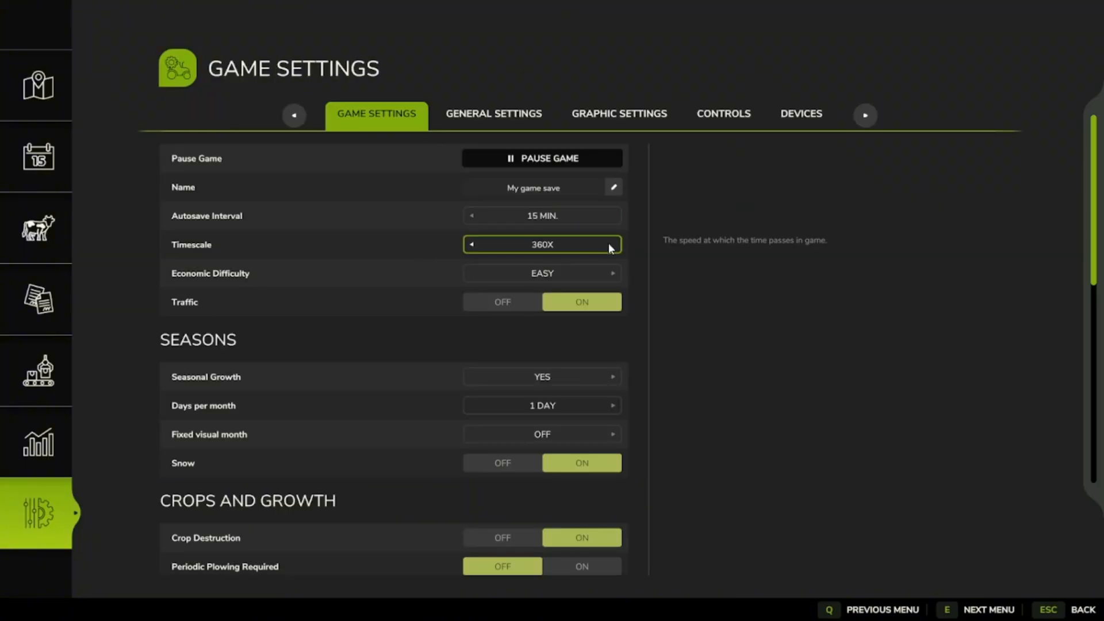
pyautogui.click(1074, 614)
pyautogui.click(1074, 613)
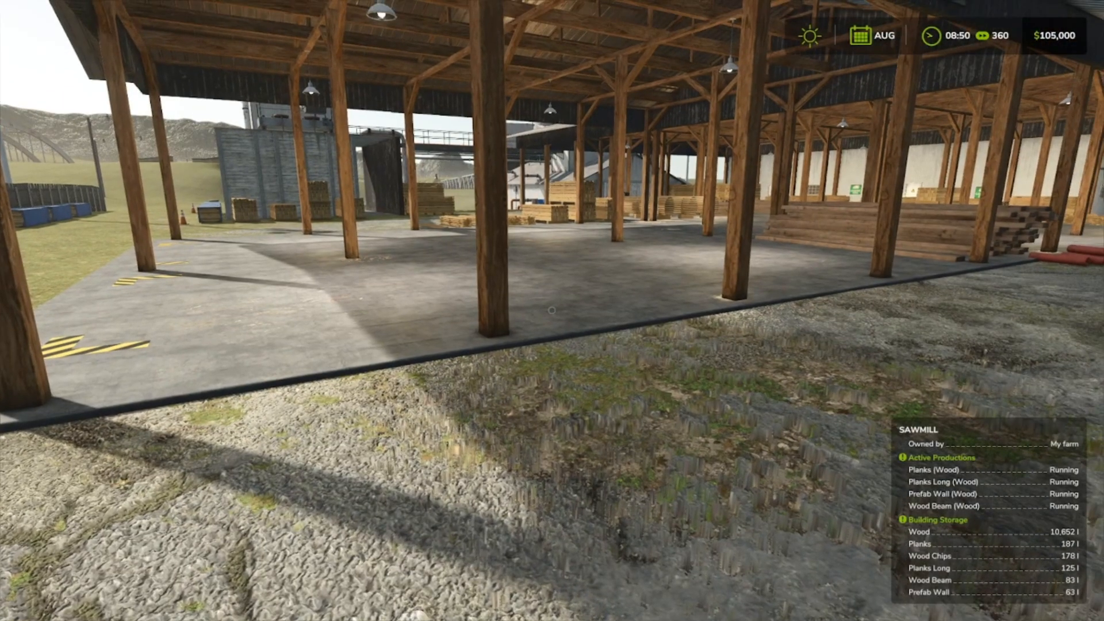
# Walk along the gravel edge of the open shed while monitoring the sawmill's production and storage.
pyautogui.press('w')
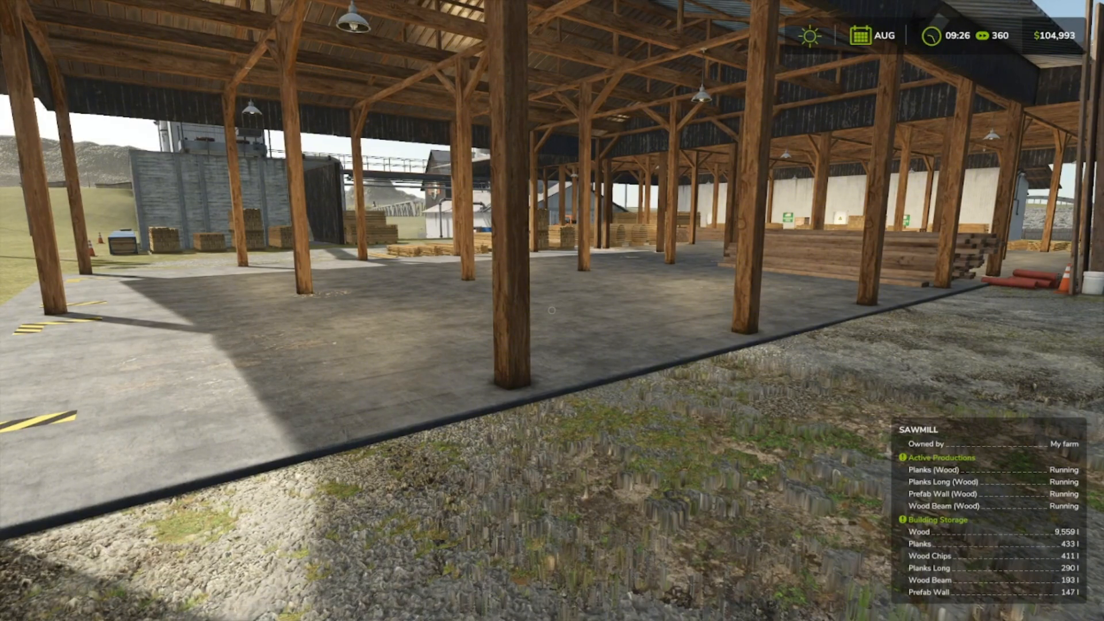
pyautogui.press('w')
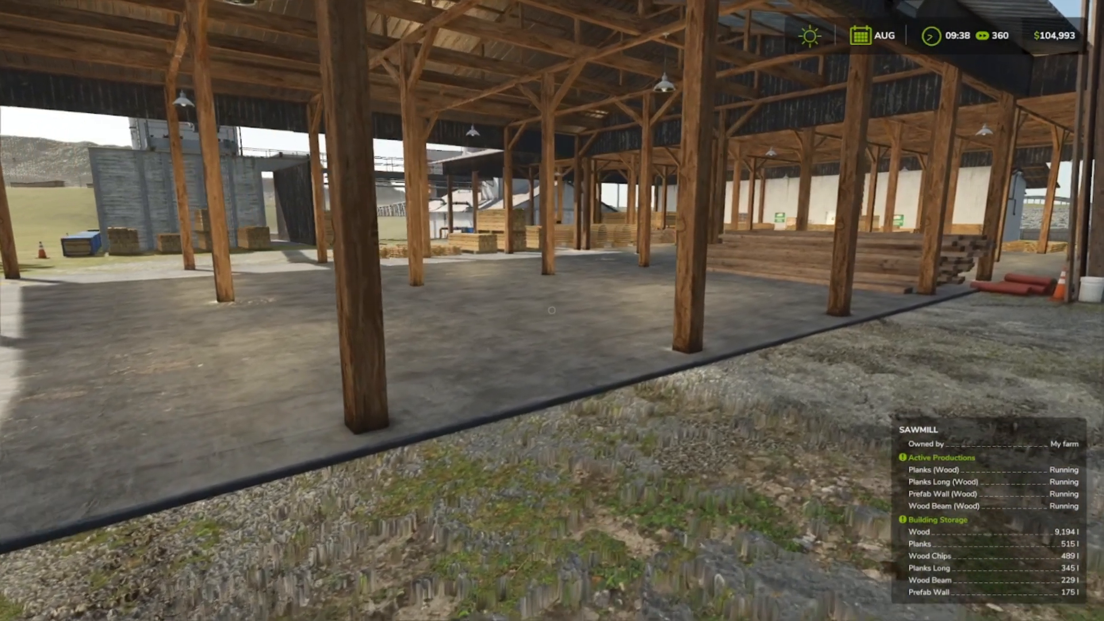
pyautogui.press('d')
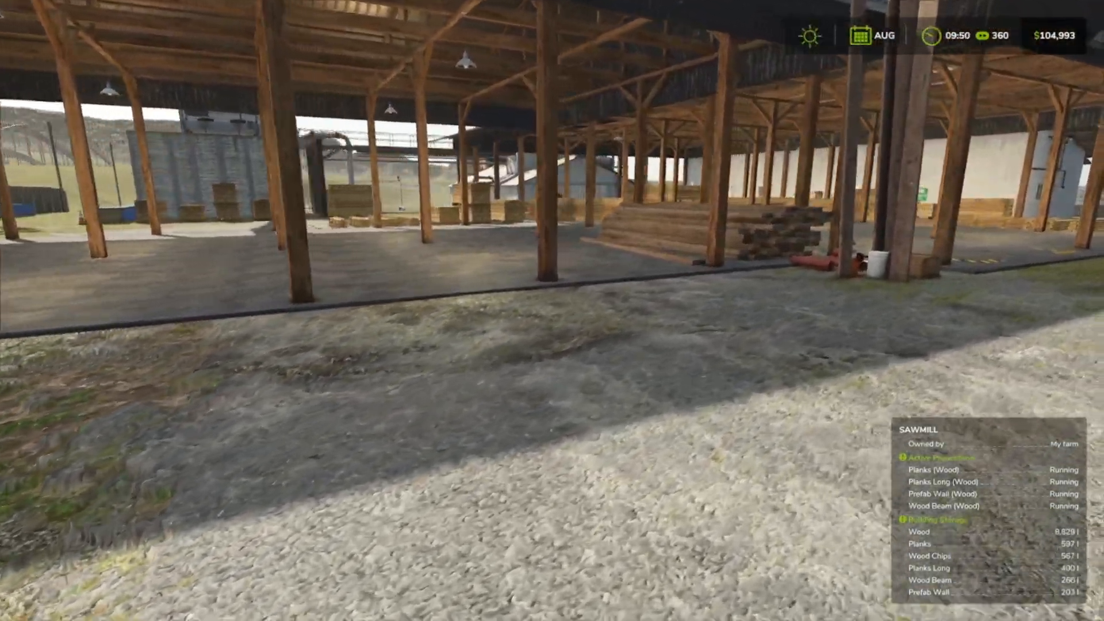
# Move across the gravel yard facing the open shed and check its concrete floor for product pallets.
pyautogui.press('d')
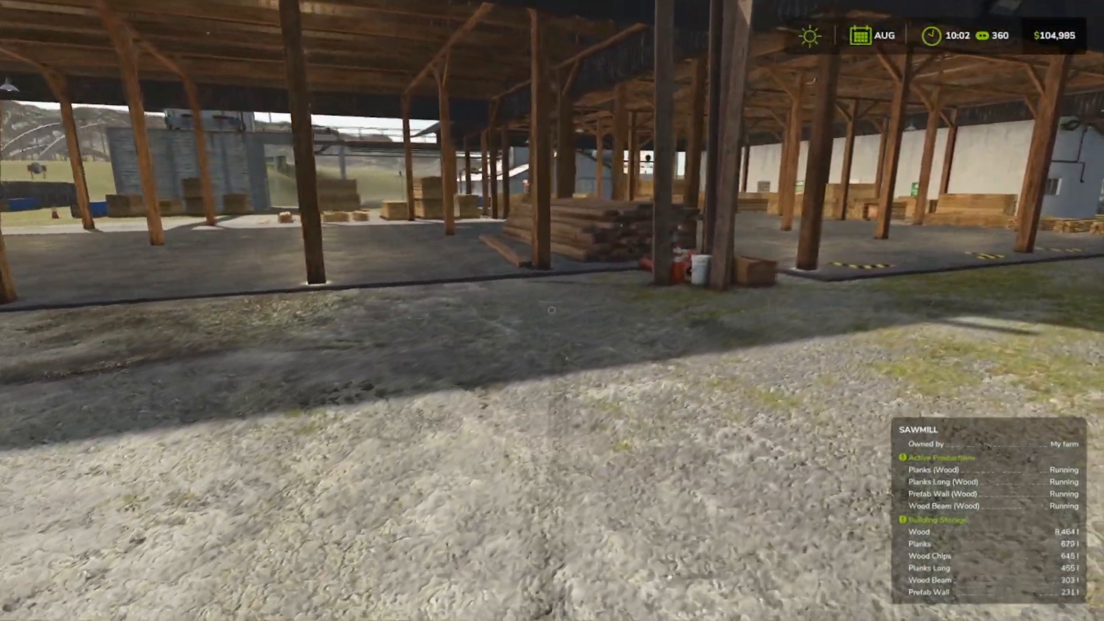
pyautogui.press('d')
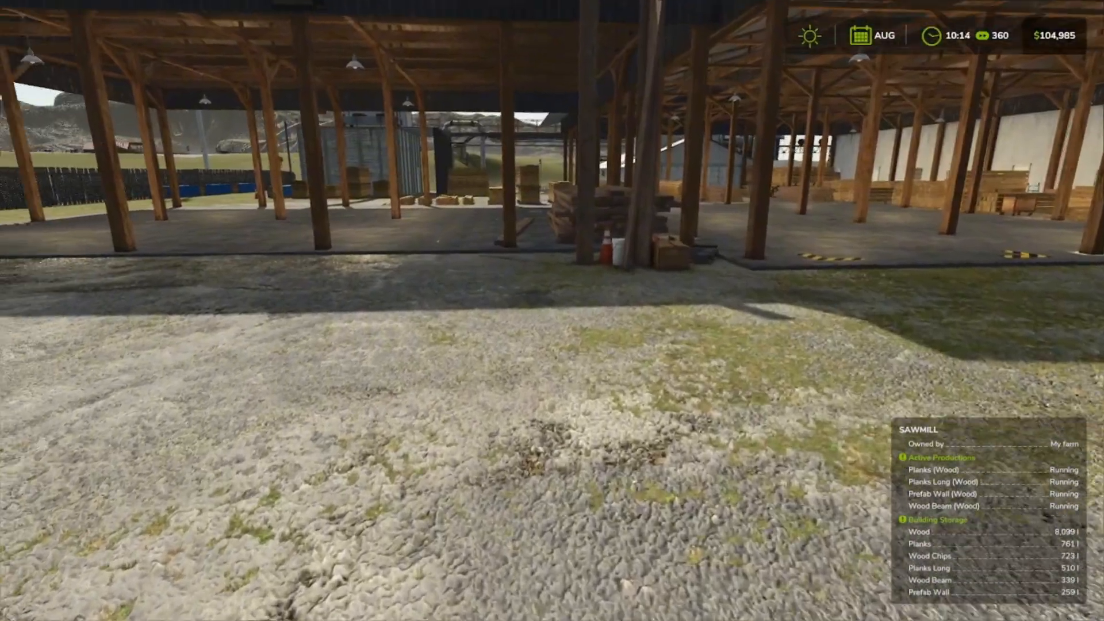
pyautogui.press('d')
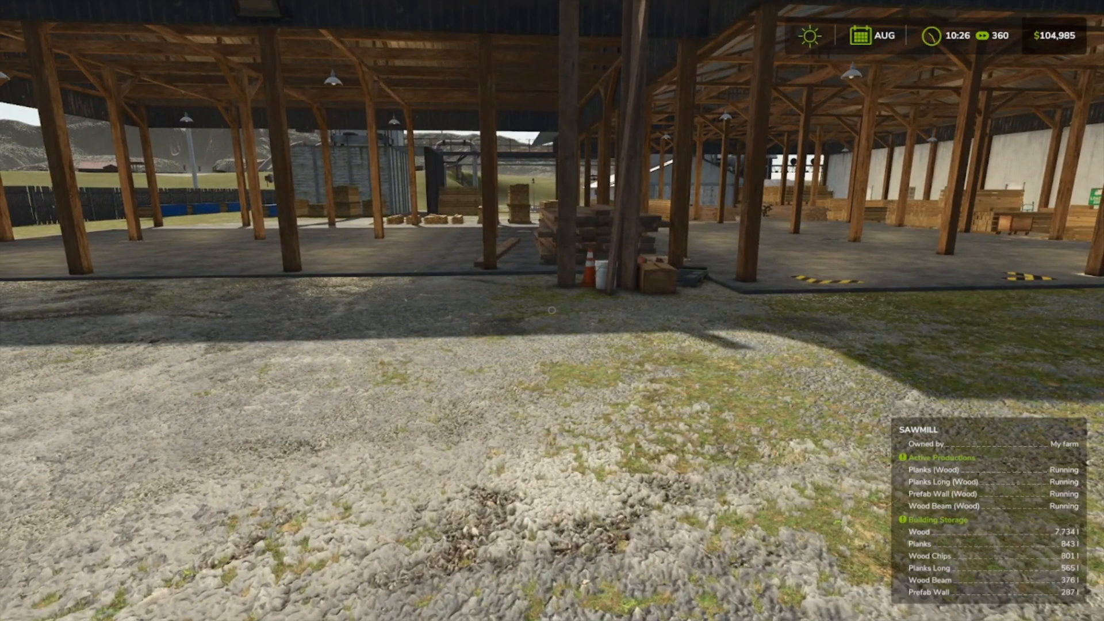
pyautogui.press('s')
pyautogui.press('d')
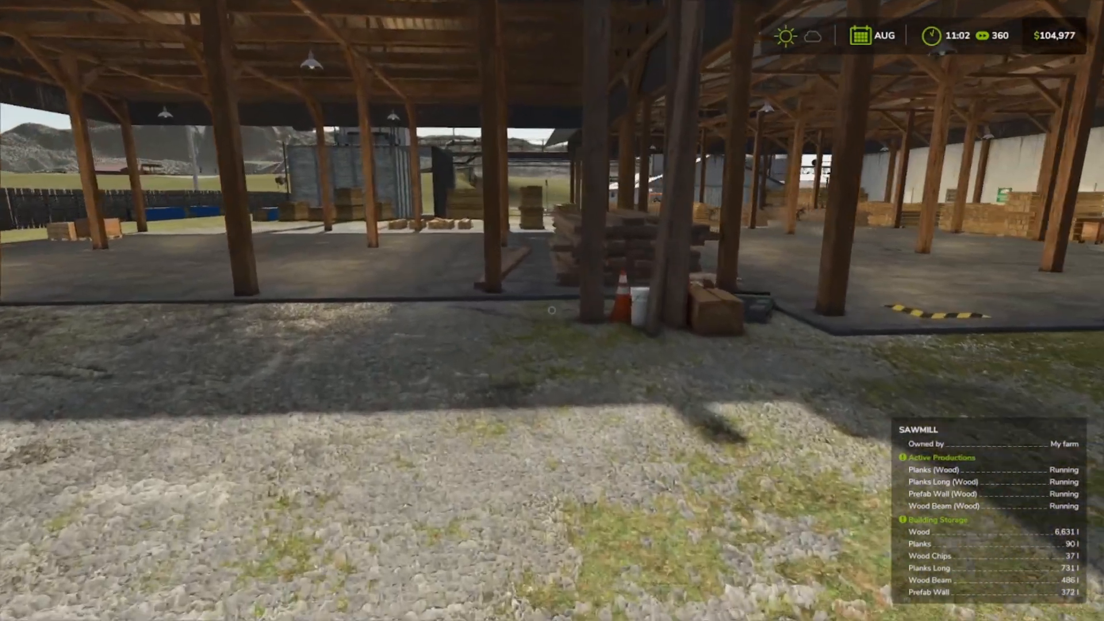
# Walk around the end of the open shed beside the wooden fence to the striped pallet output area.
pyautogui.press('w')
pyautogui.press('a')
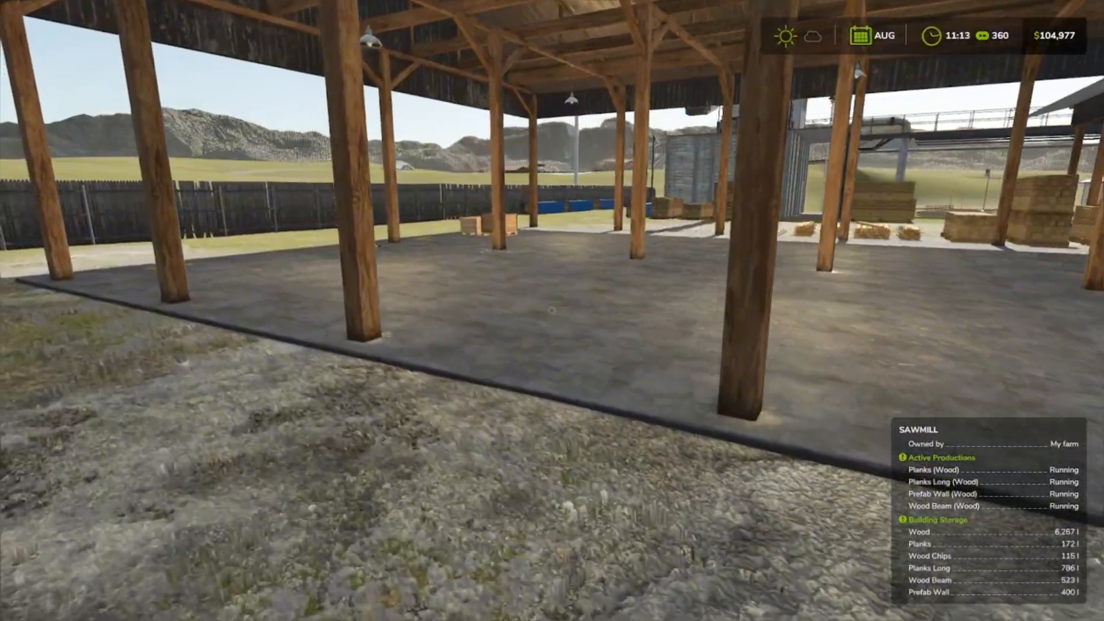
pyautogui.press('a')
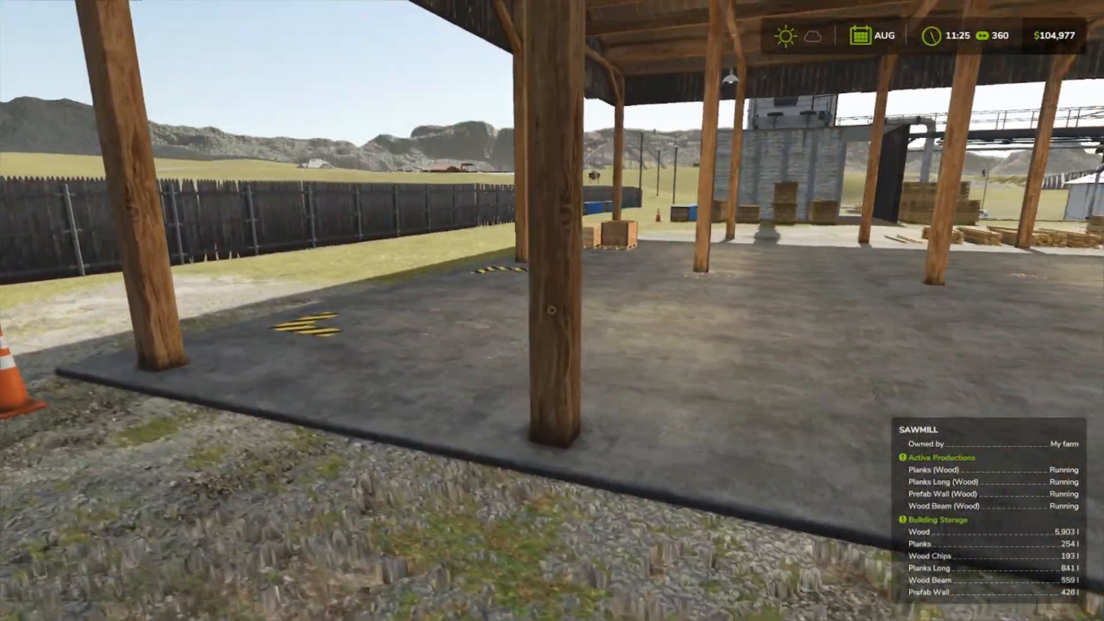
pyautogui.press('a')
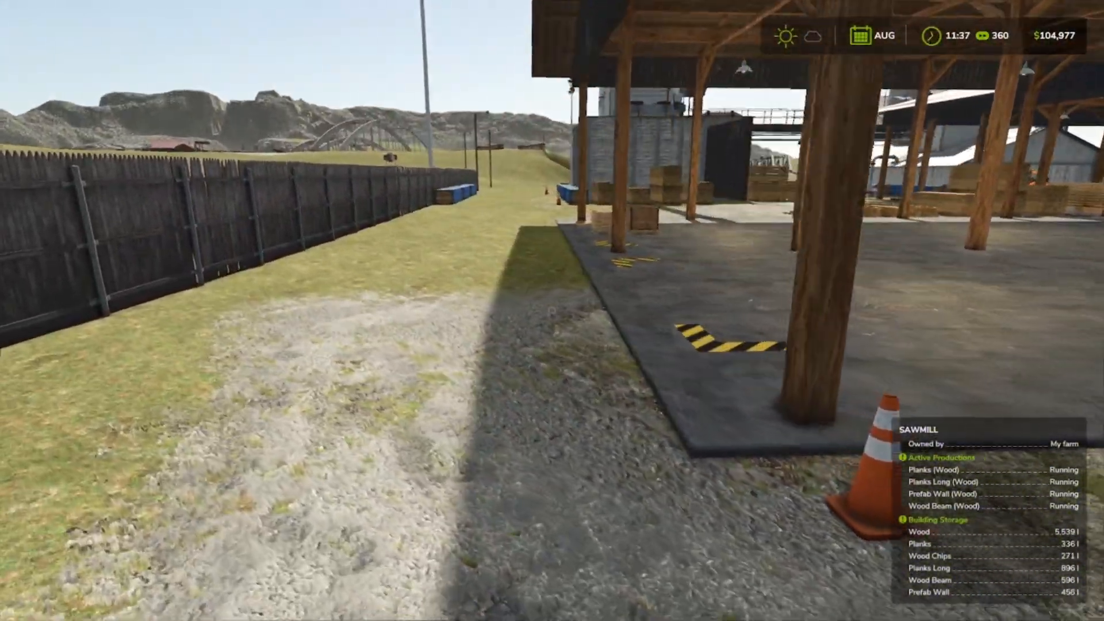
pyautogui.press('w')
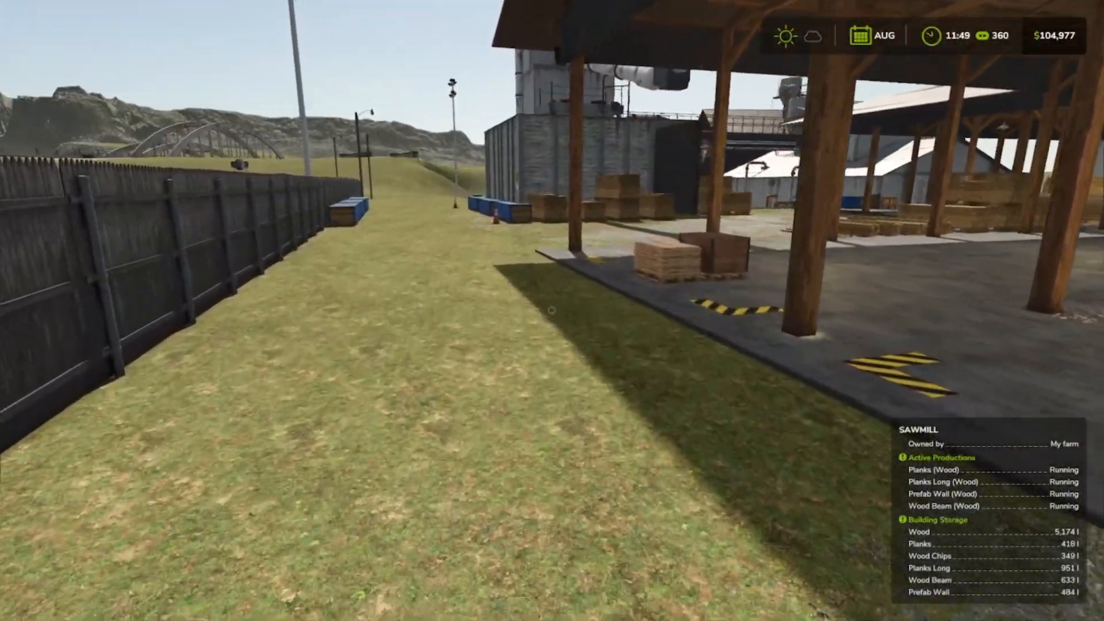
pyautogui.press('w')
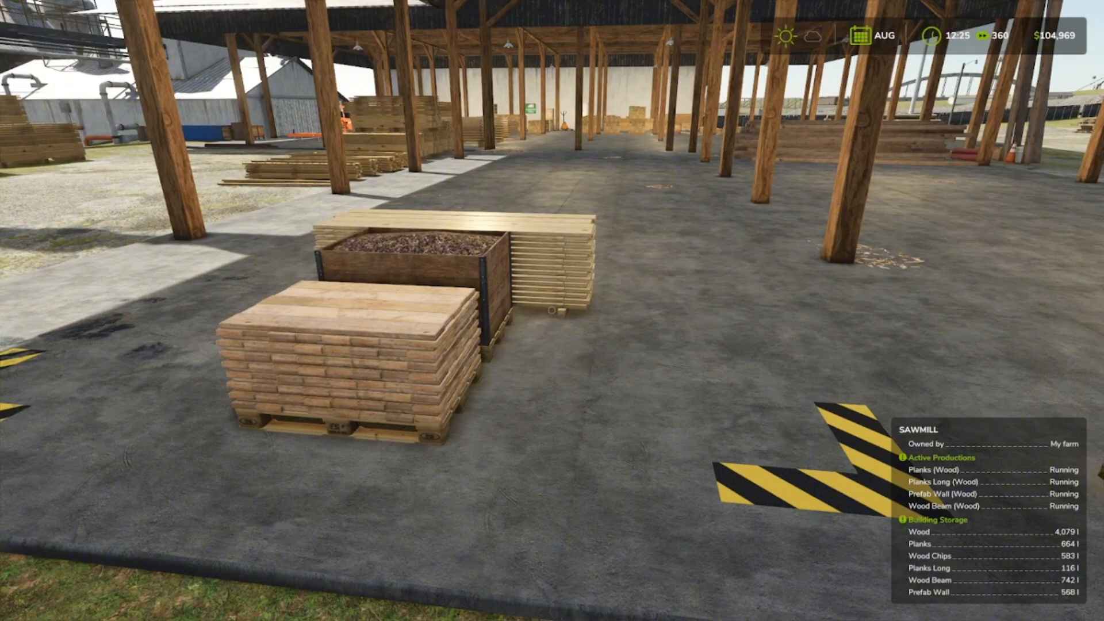
# Inspect the plank, long plank, wood chip and wood beam pallets on the concrete while monitoring the sawmill's storage.
pyautogui.press('s')
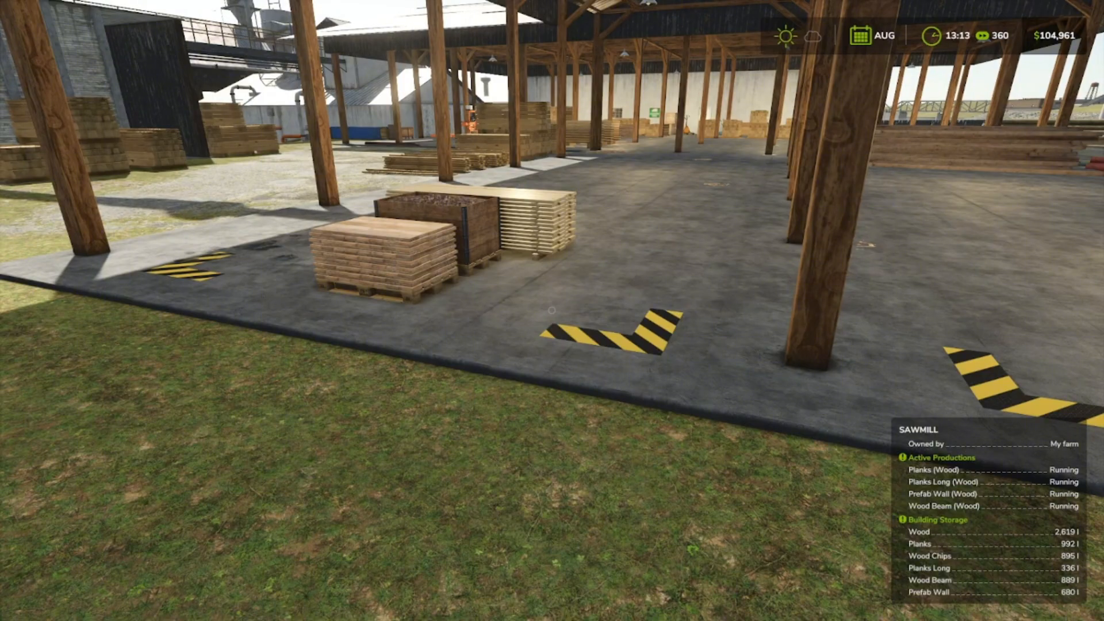
pyautogui.press('w')
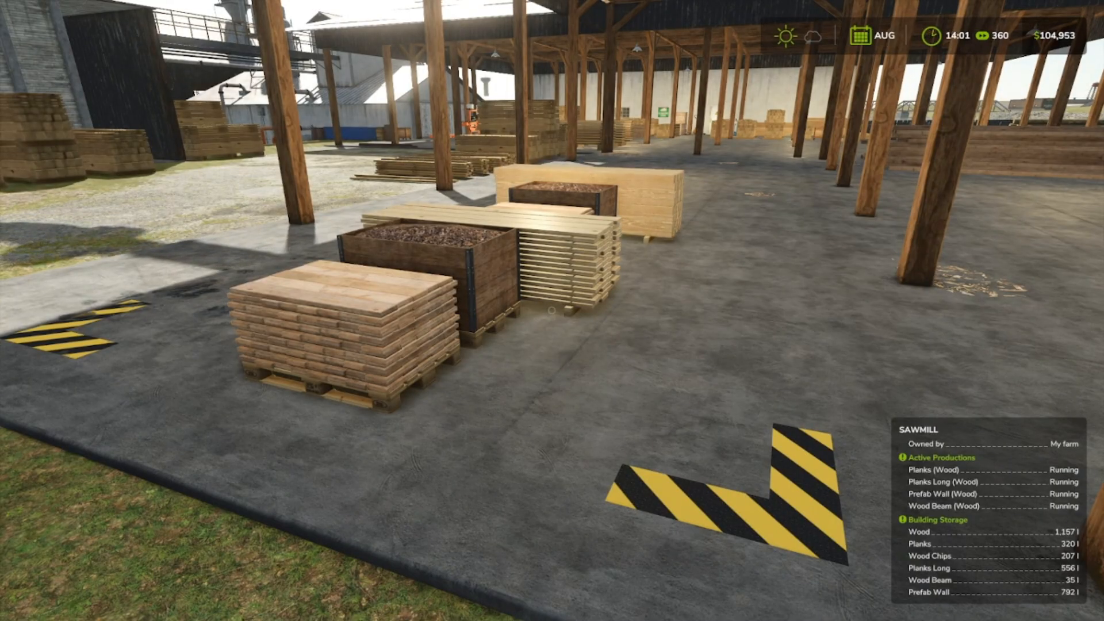
pyautogui.press('w')
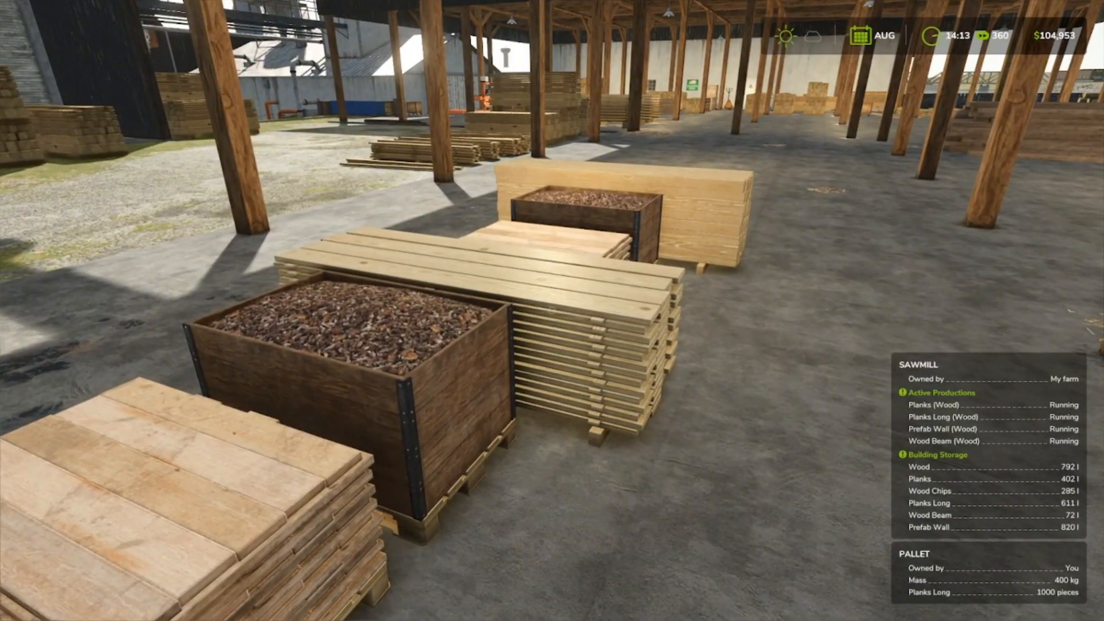
pyautogui.press('w')
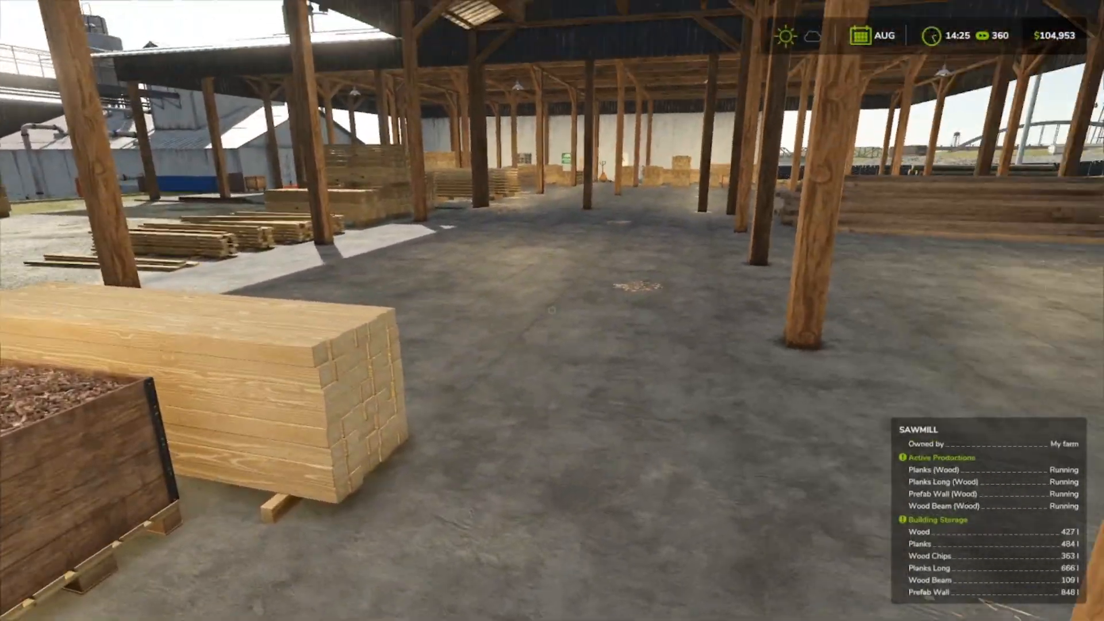
pyautogui.press('s')
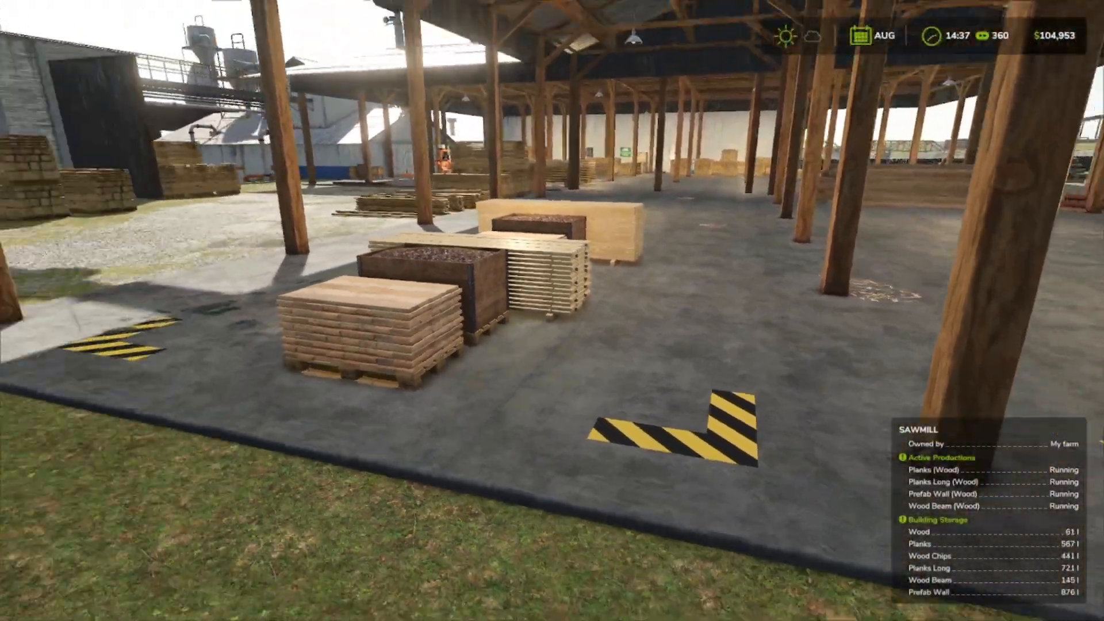
pyautogui.press('w')
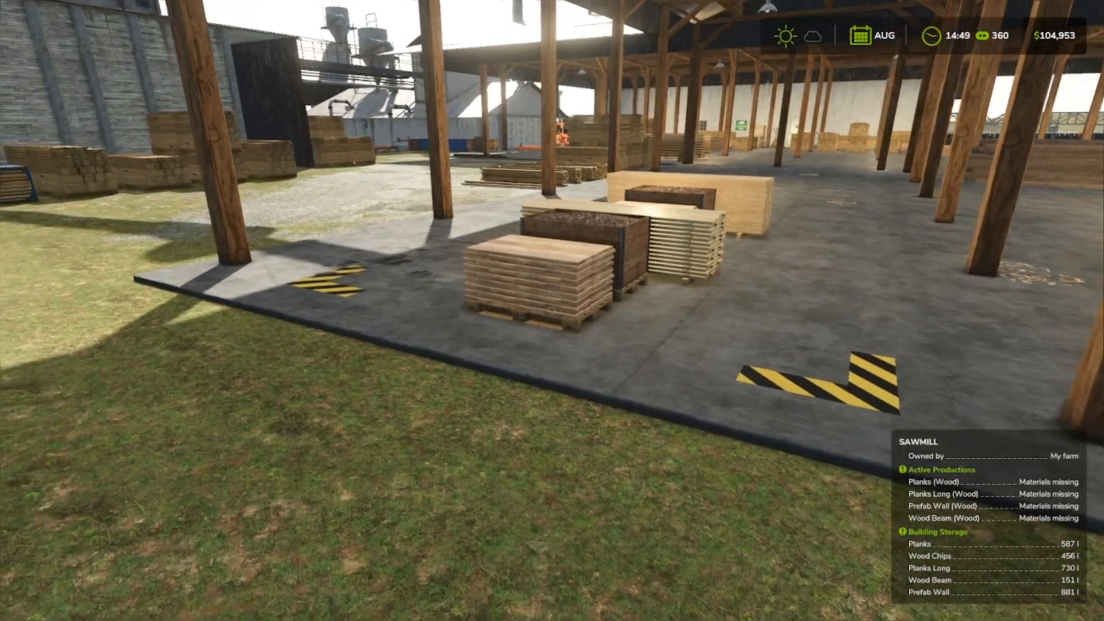
# Walk along the shed and wooden fence, out through the yard entrance and uphill to the front of the Edge & Sharp sign.
pyautogui.press('w')
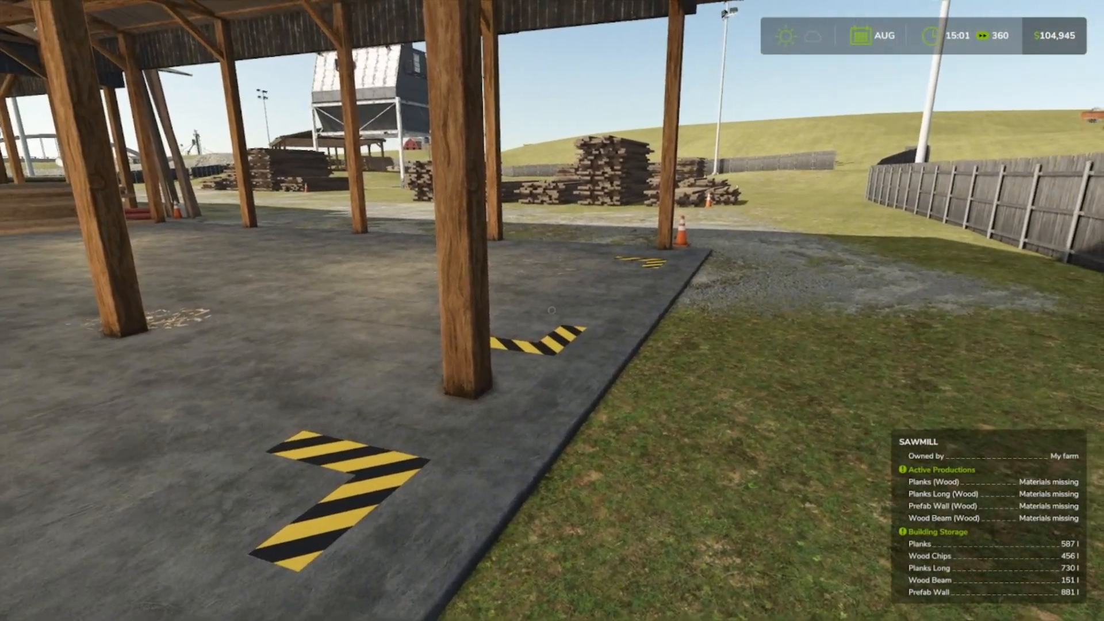
pyautogui.press('w')
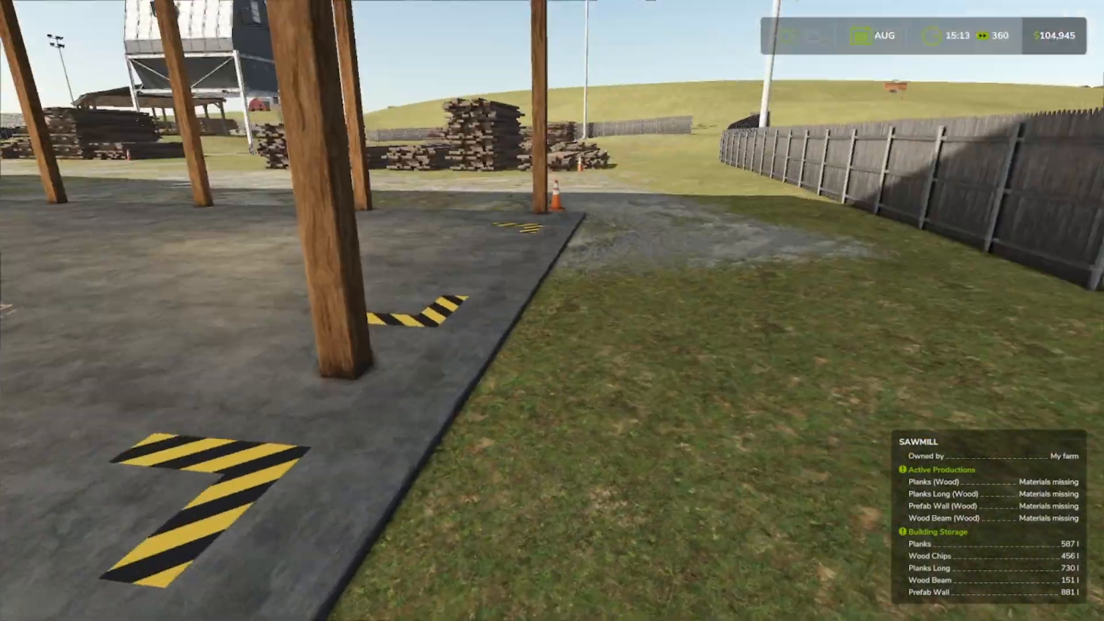
pyautogui.press('w')
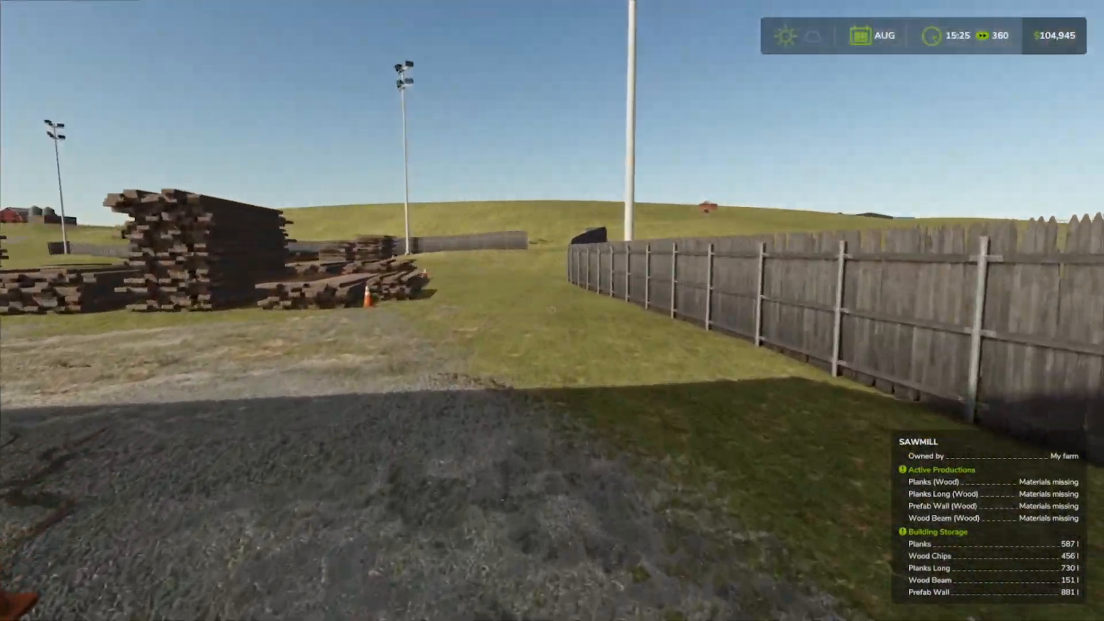
pyautogui.press('w')
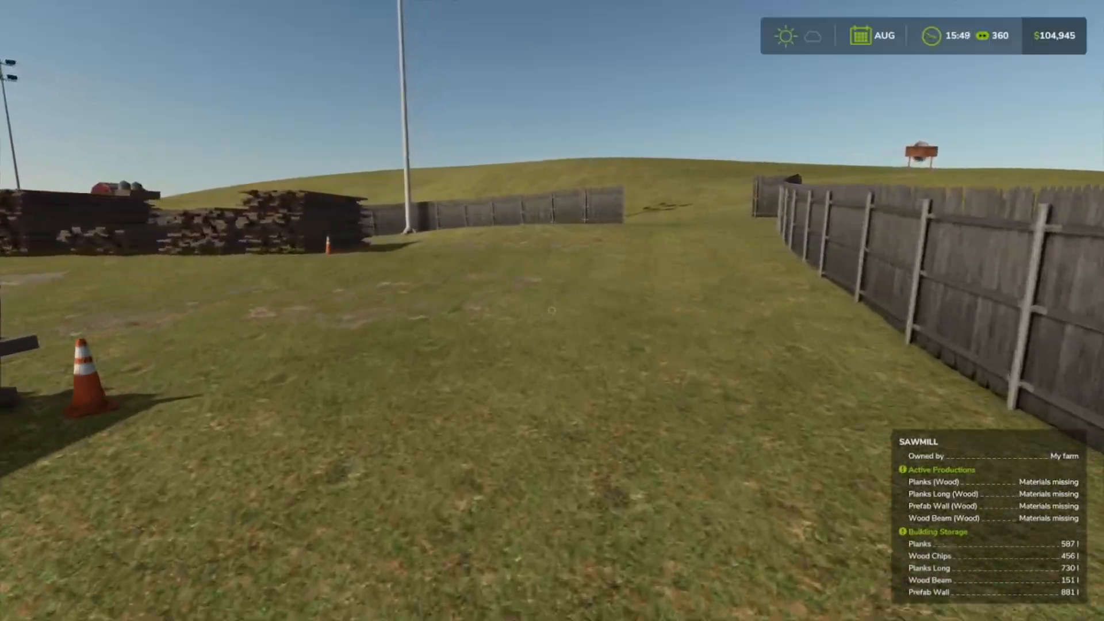
pyautogui.press('w')
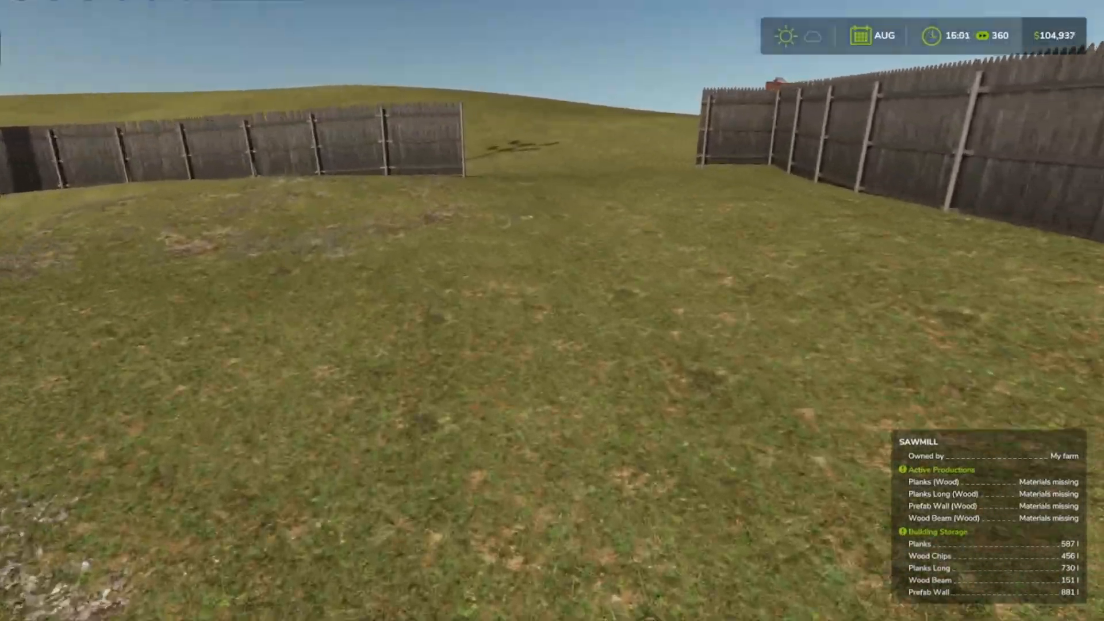
pyautogui.press('w')
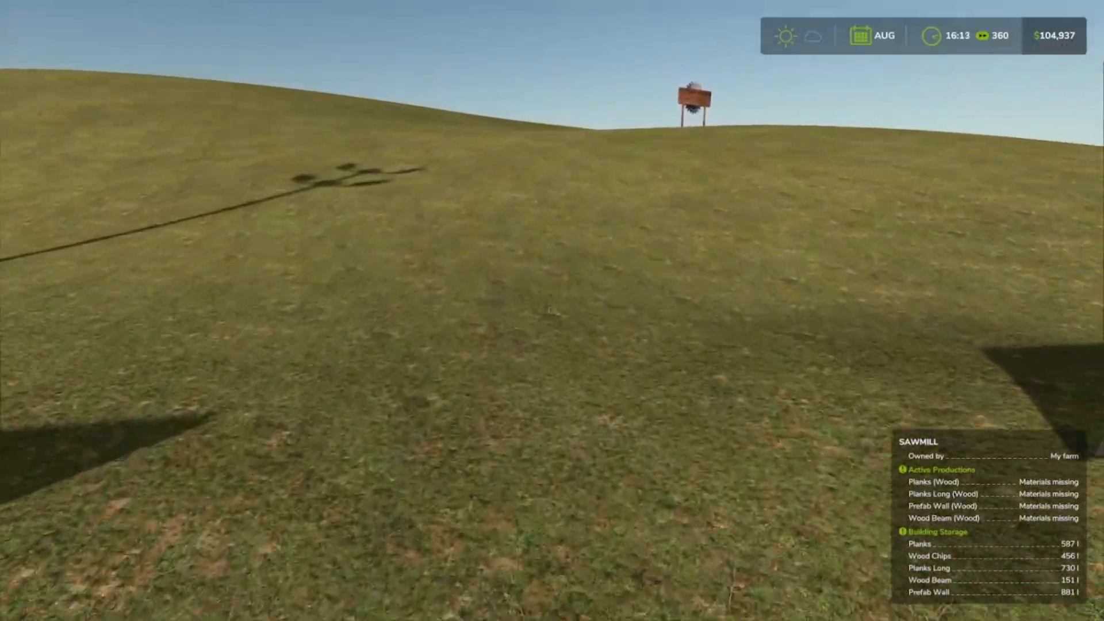
pyautogui.press('w')
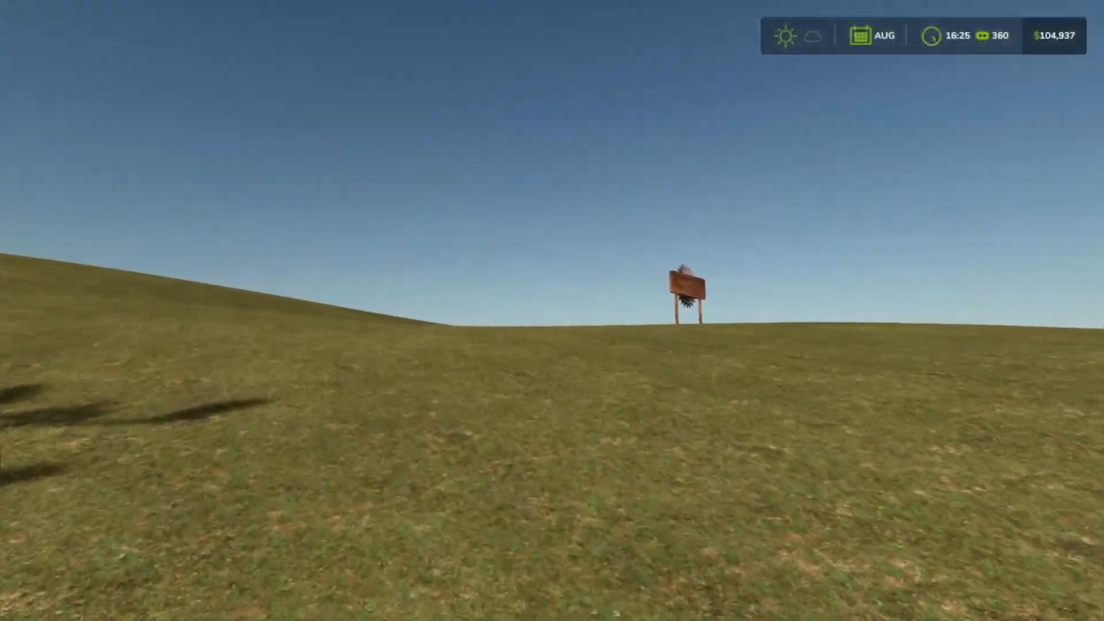
pyautogui.press('w')
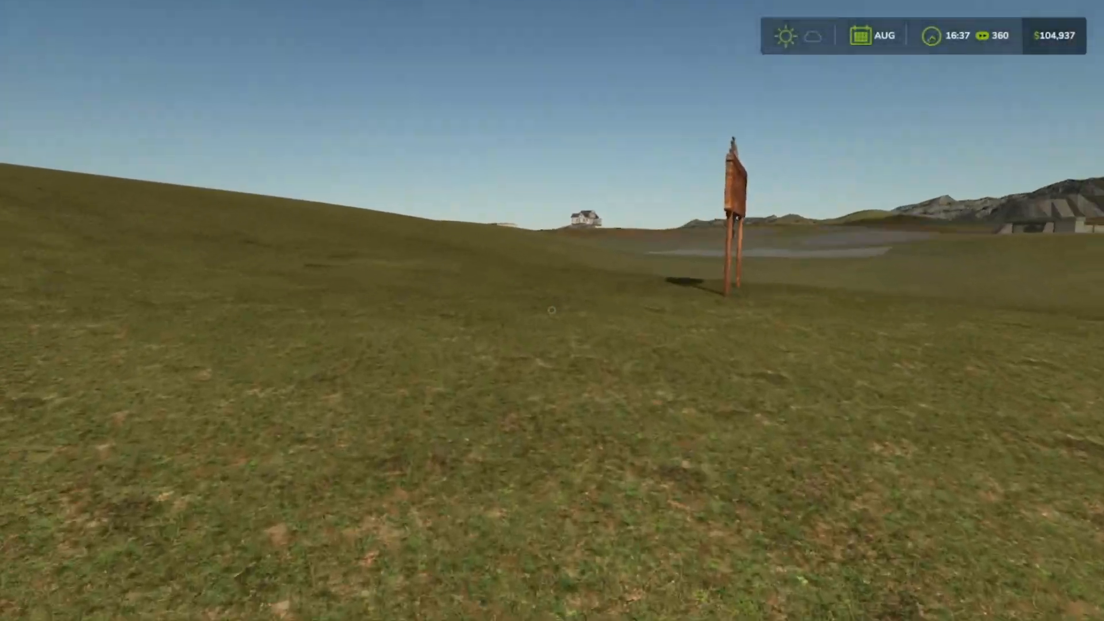
pyautogui.press('w')
pyautogui.press('a')
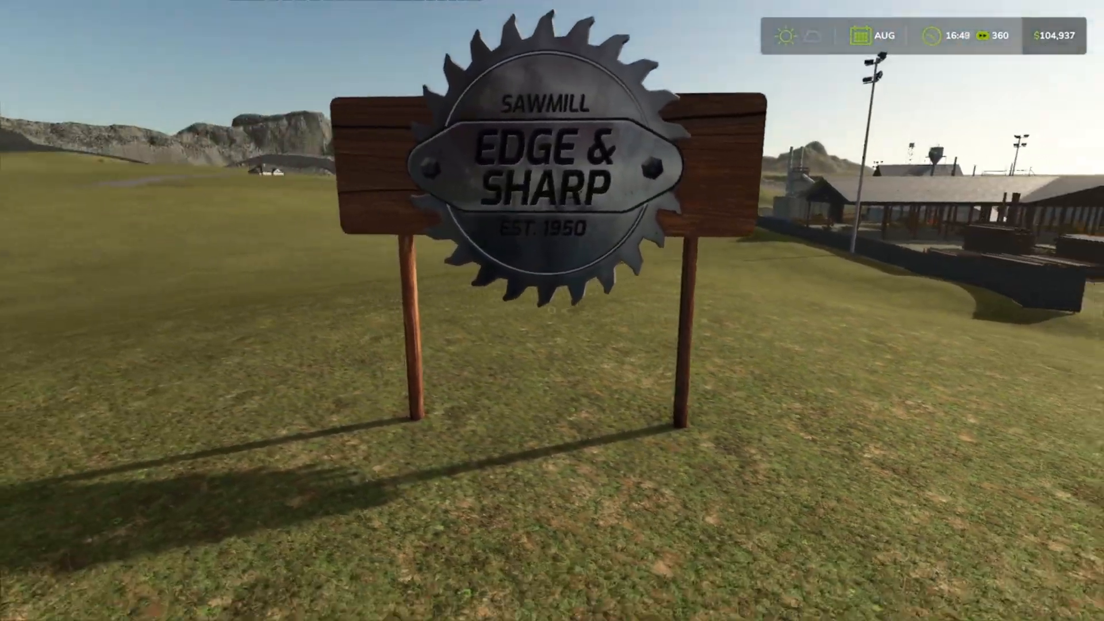
# View the whole sawmill site from the grassy hill beside the Edge & Sharp sign.
pyautogui.press('w')
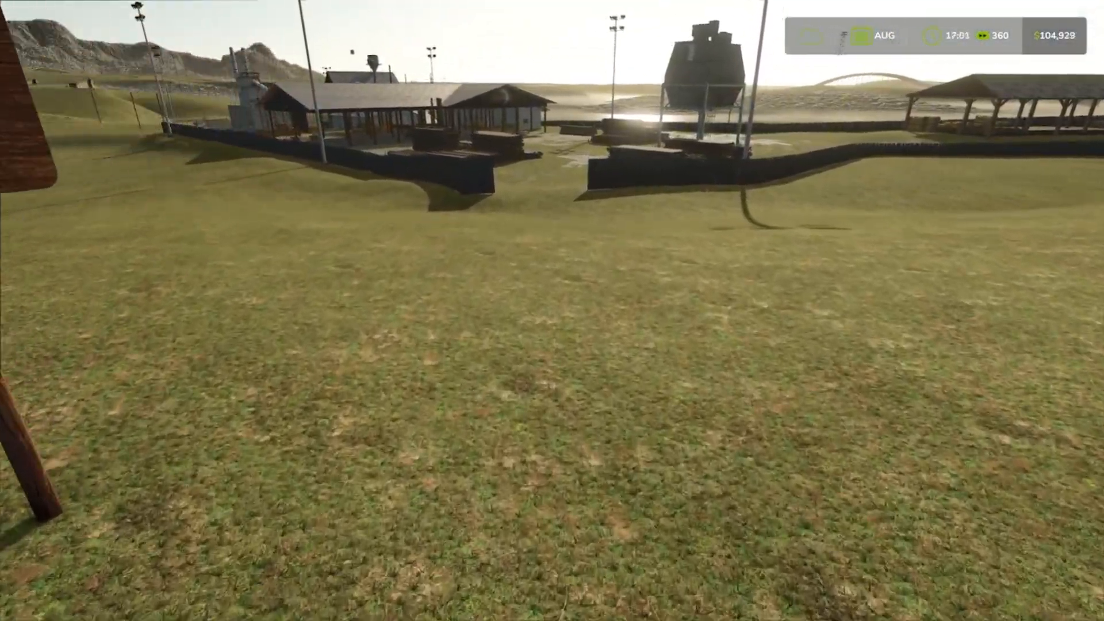
pyautogui.press('s')
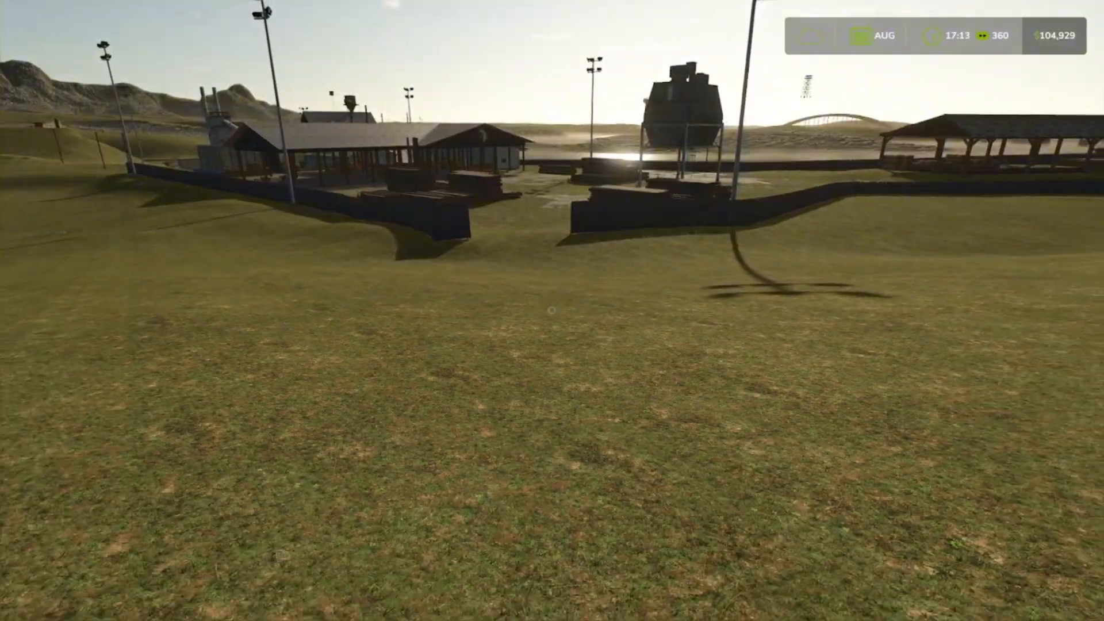
pyautogui.press('s')
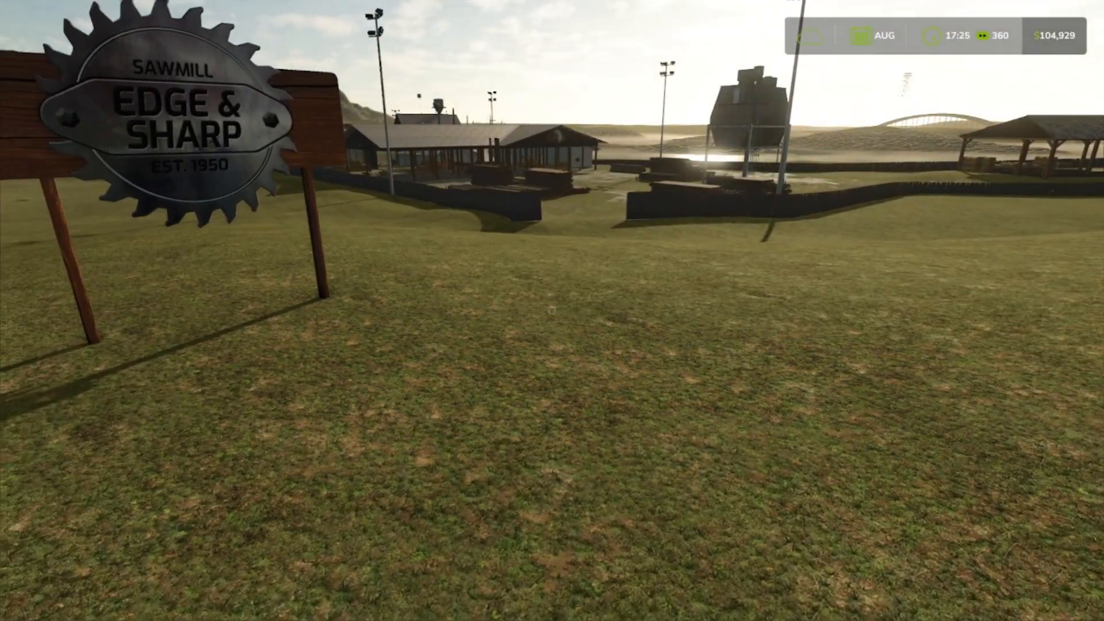
pyautogui.press('w')
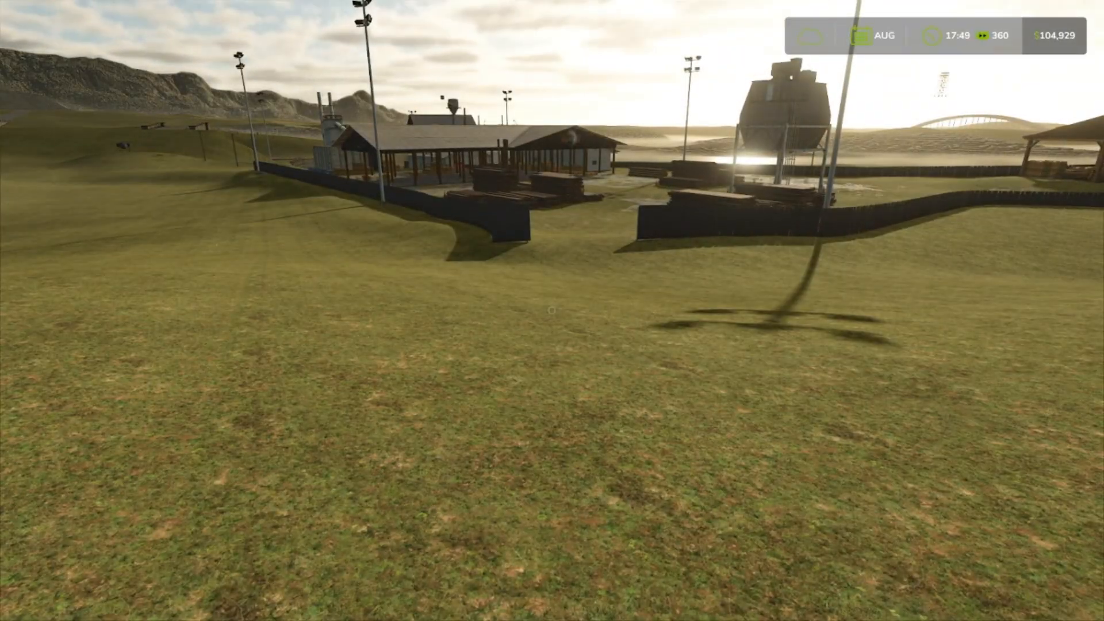
# Set the timescale to 5x in the game settings and return to the game.
pyautogui.press('Escape')
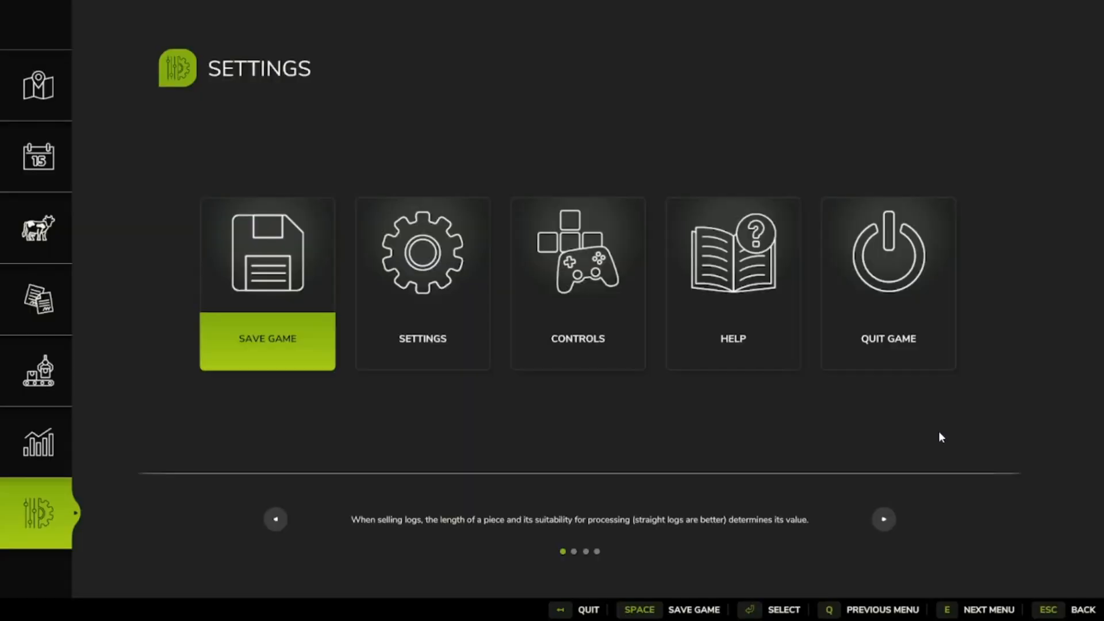
pyautogui.click(467, 360)
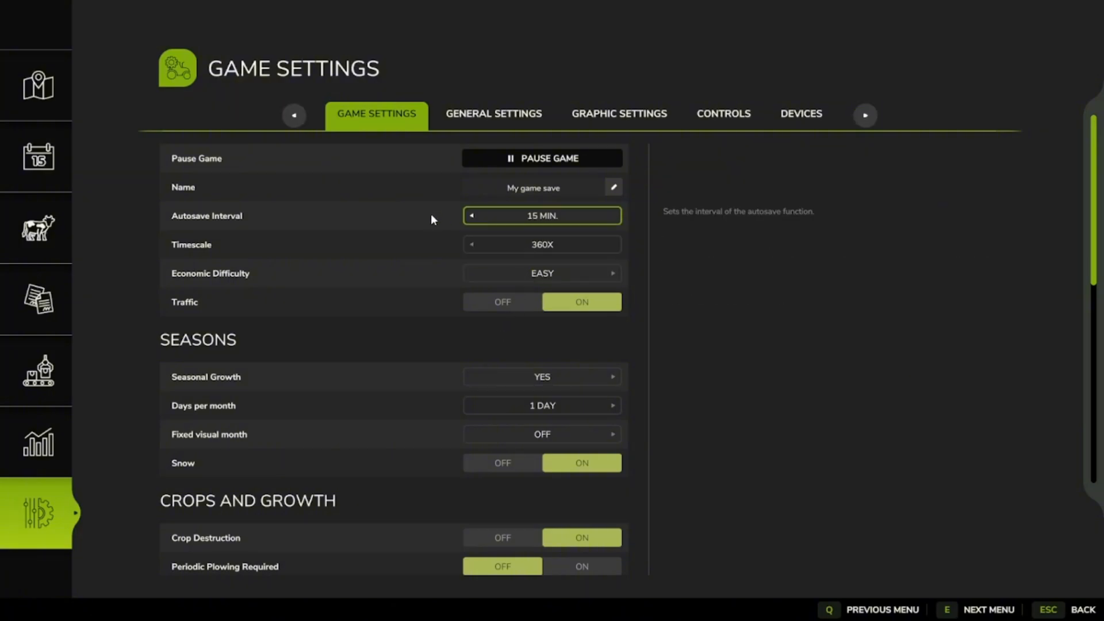
pyautogui.click(472, 244)
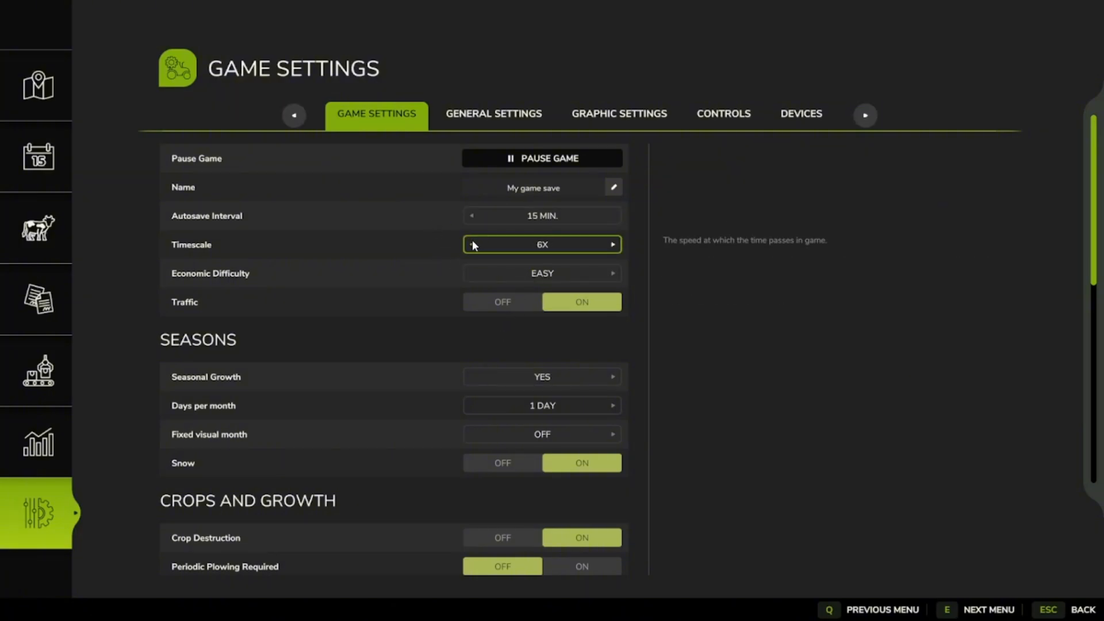
pyautogui.click(1088, 613)
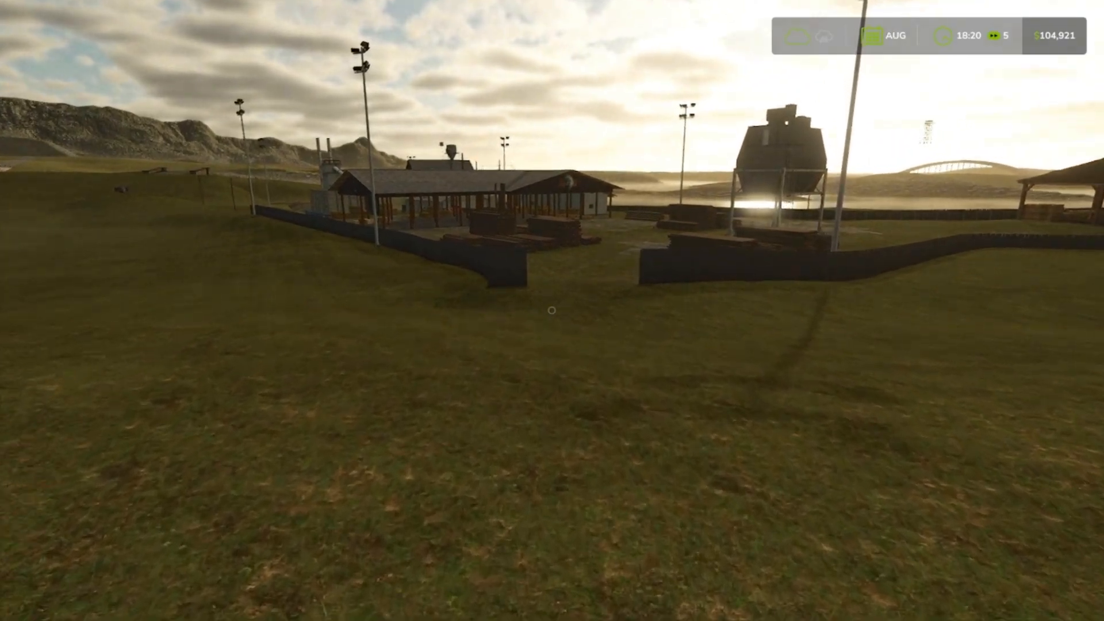
# Walk back downhill through the fence opening into the lumber yard, facing the elevated silo.
pyautogui.press('w')
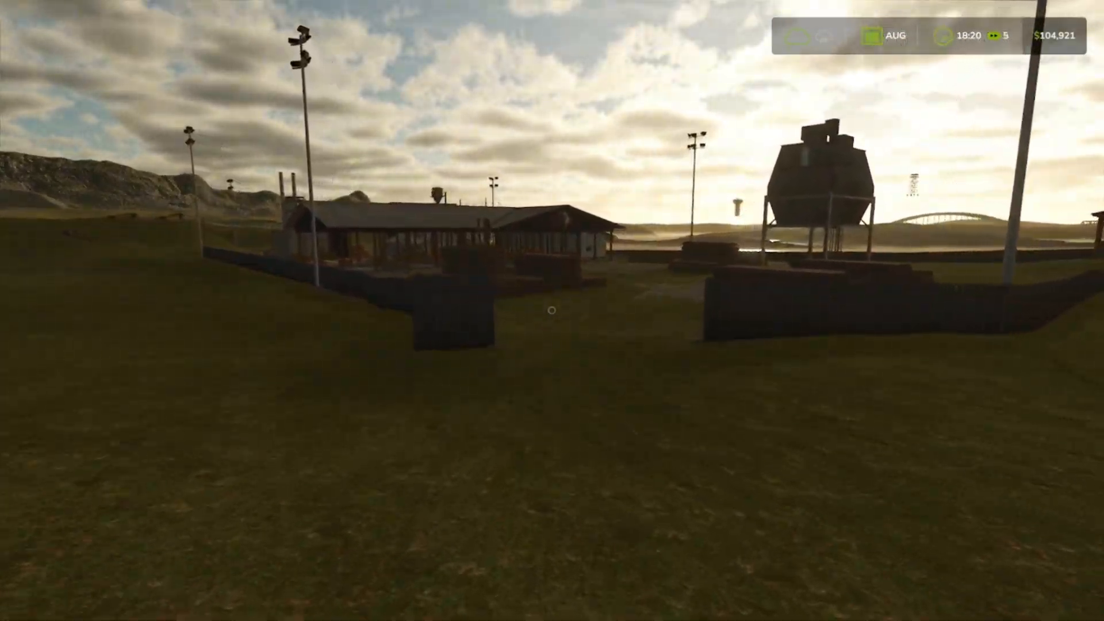
pyautogui.press('w')
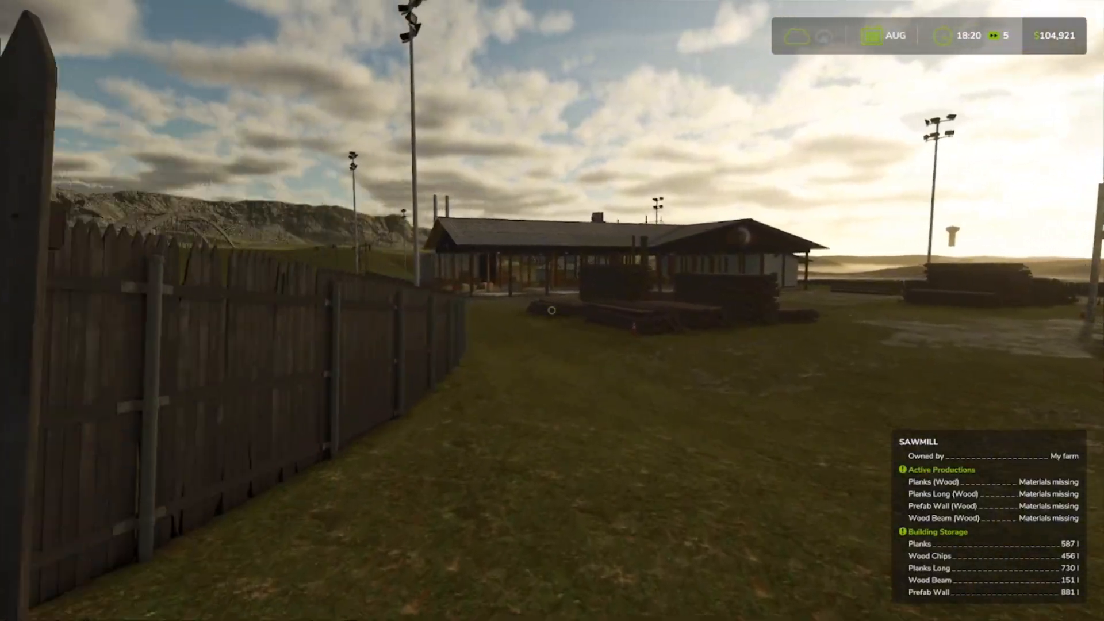
pyautogui.press('w')
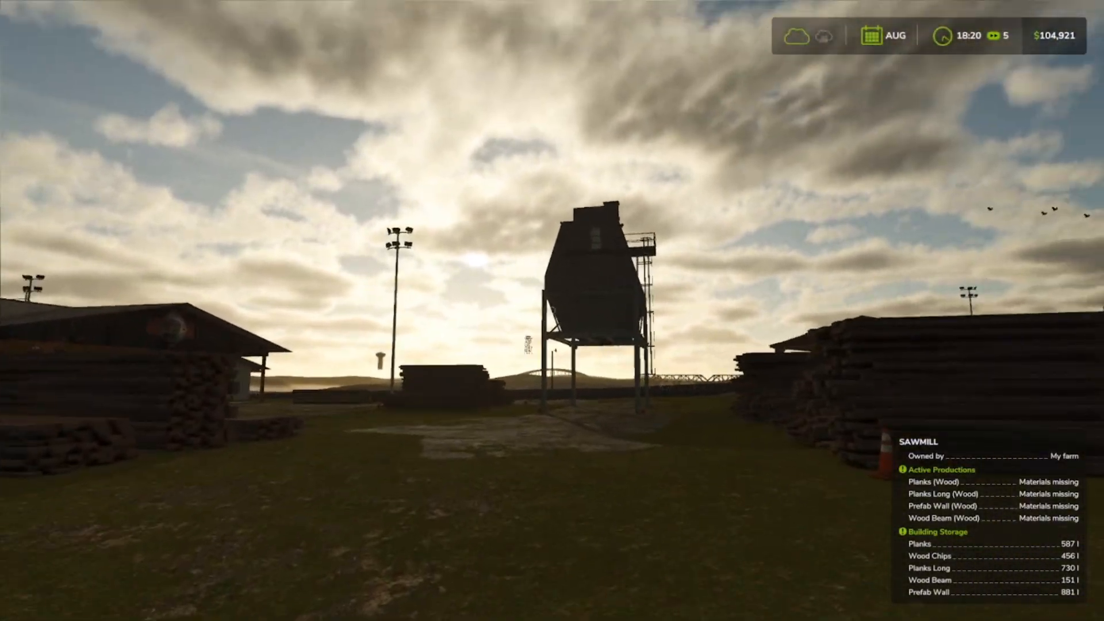
# Walk under the elevated silo, then back out until the whole structure is in view.
pyautogui.press('w')
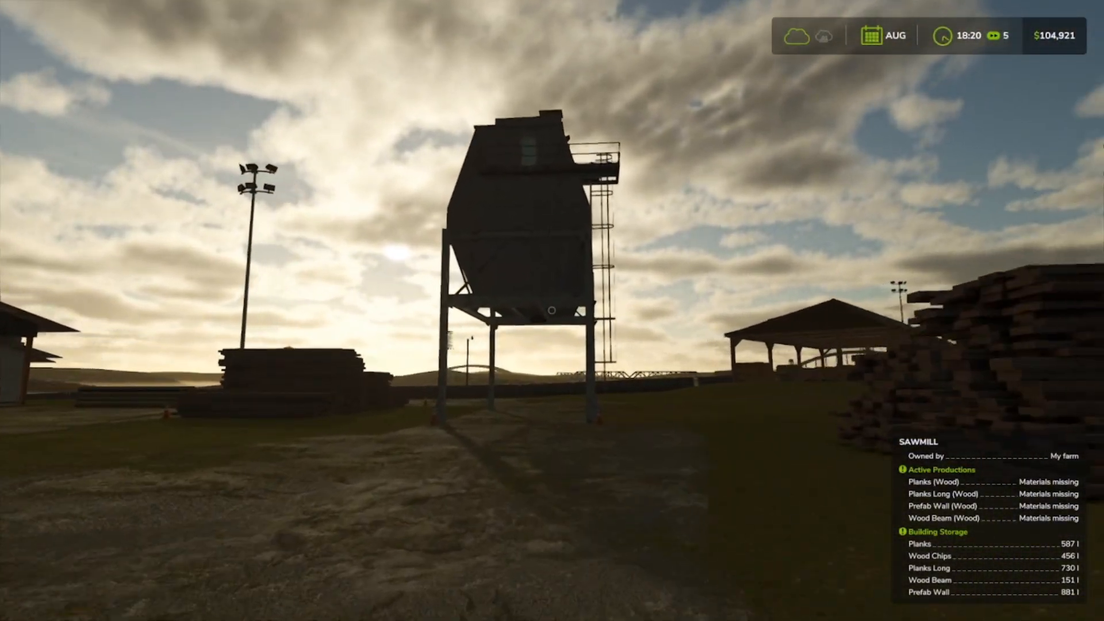
pyautogui.press('w')
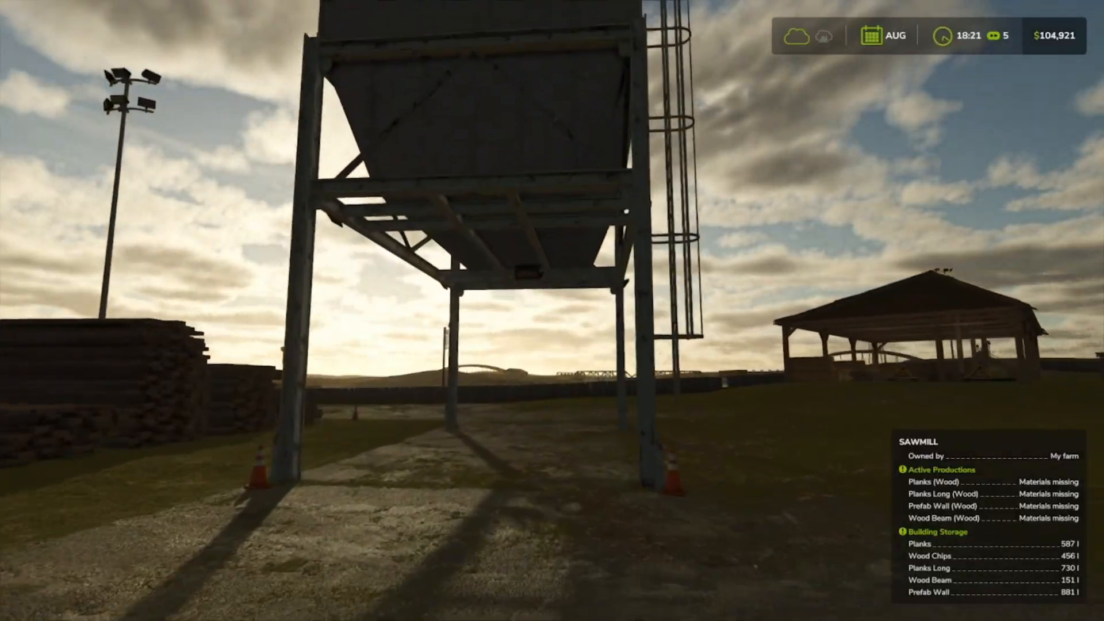
pyautogui.press('w')
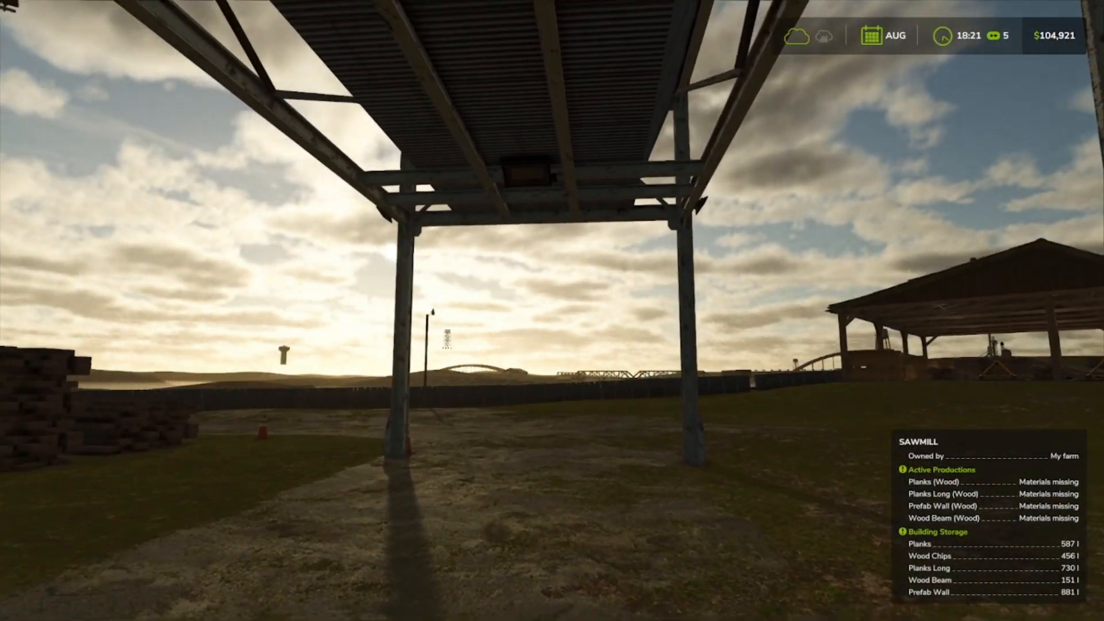
pyautogui.press('s')
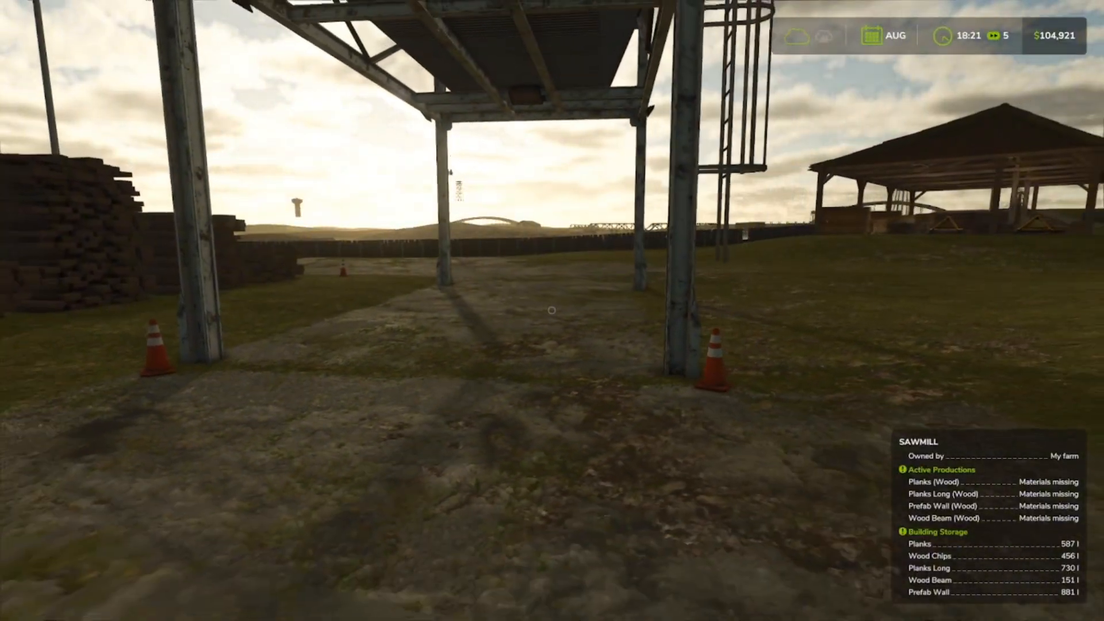
pyautogui.press('s')
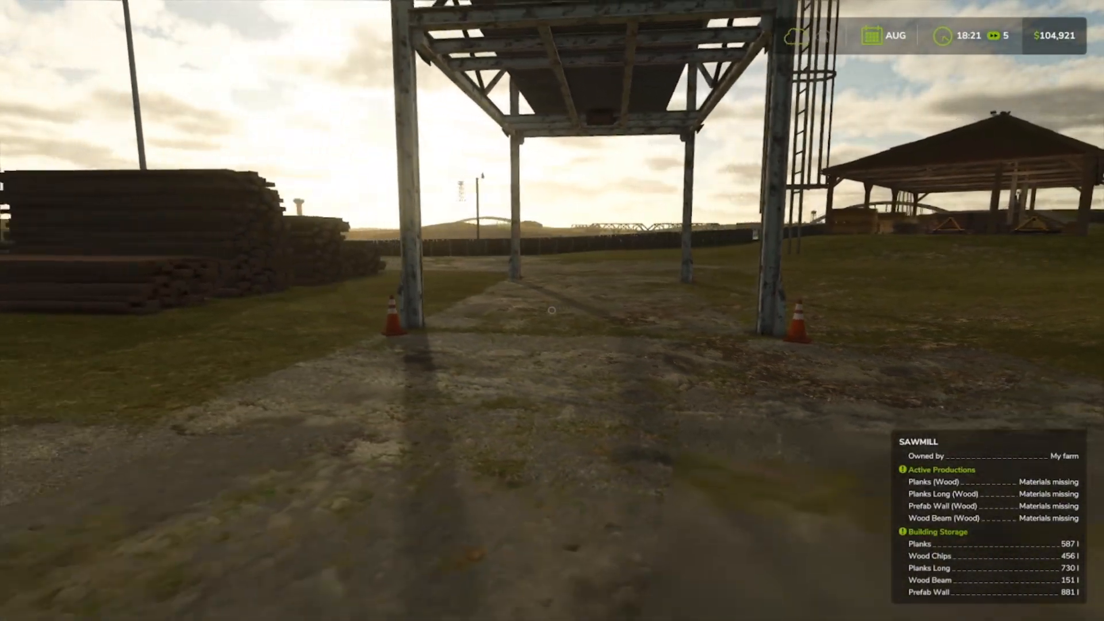
pyautogui.press('s')
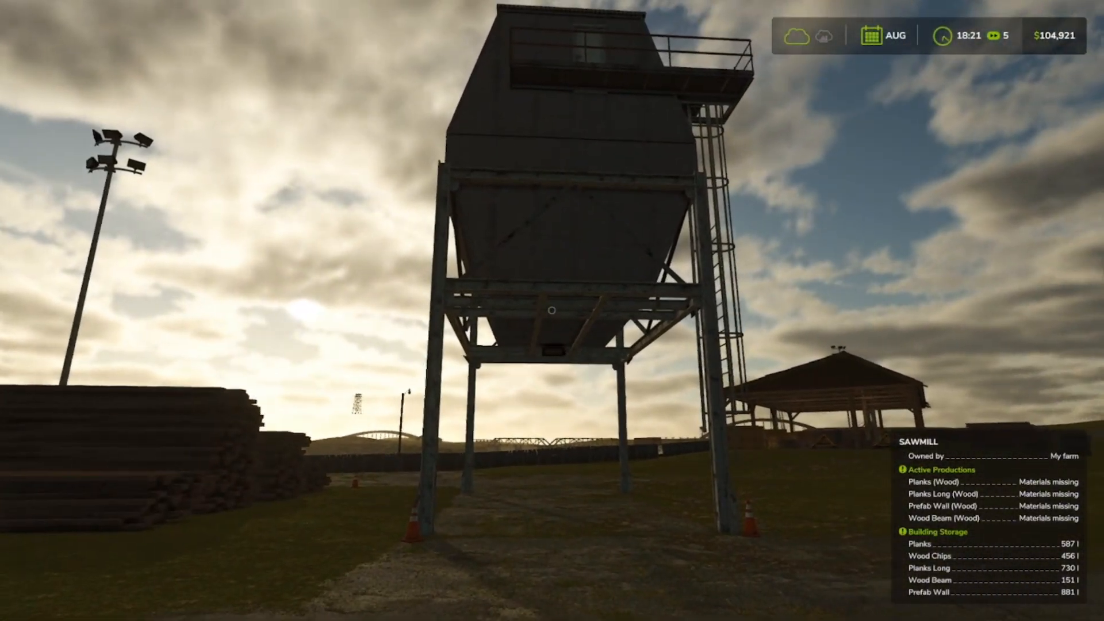
pyautogui.press('s')
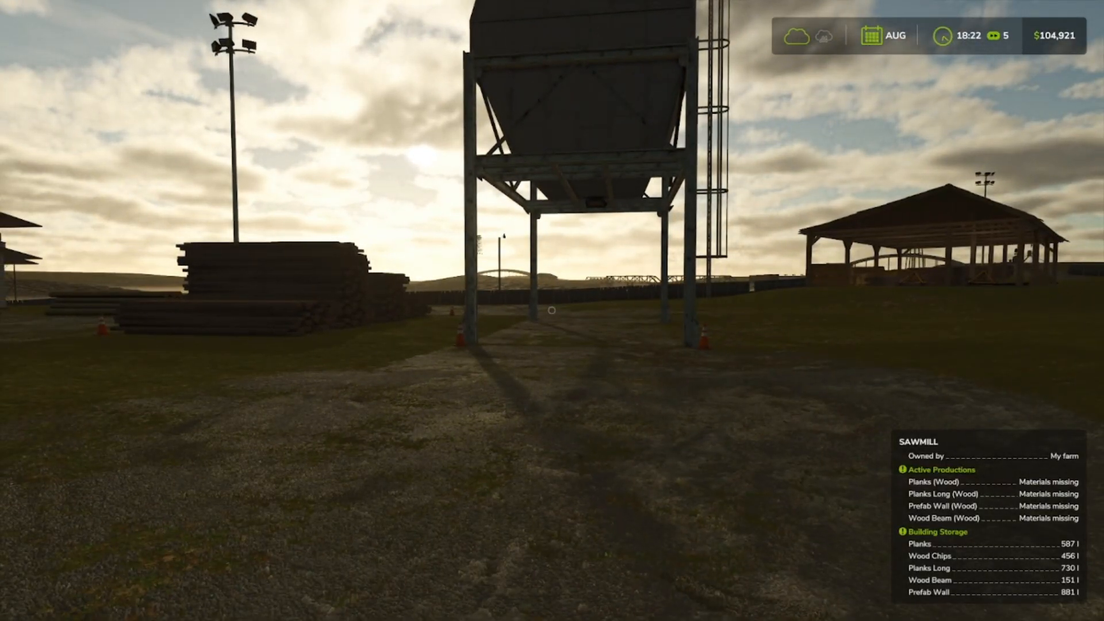
# Turn on the physics debug view, inspect the collisions and triggers under and around the elevated silo, and turn the view off again.
pyautogui.press('F5')
pyautogui.press('w')
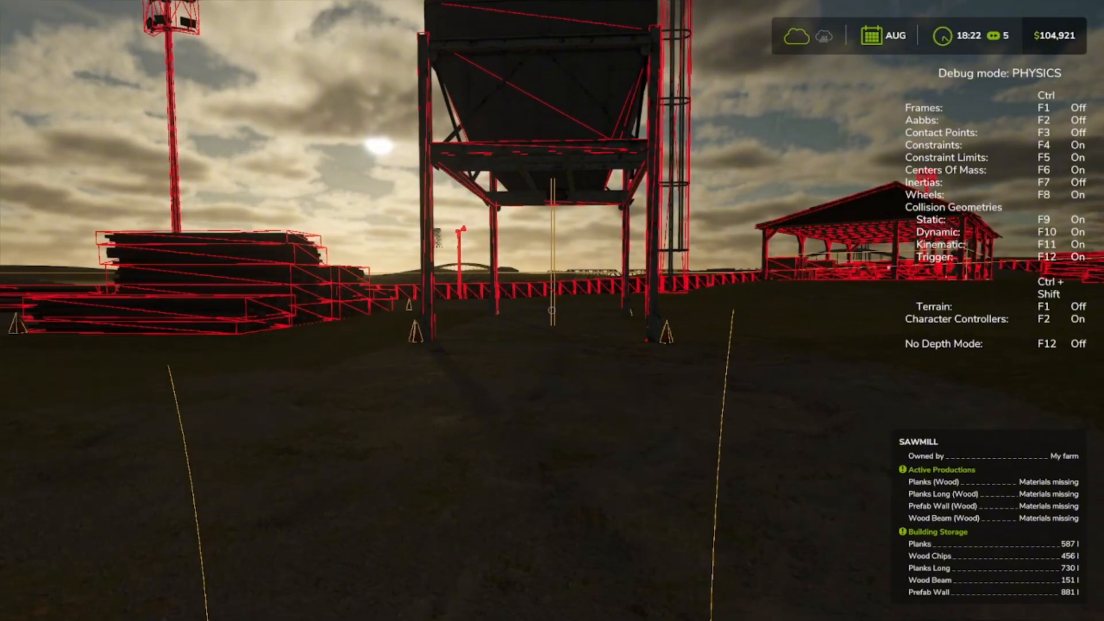
pyautogui.press('w')
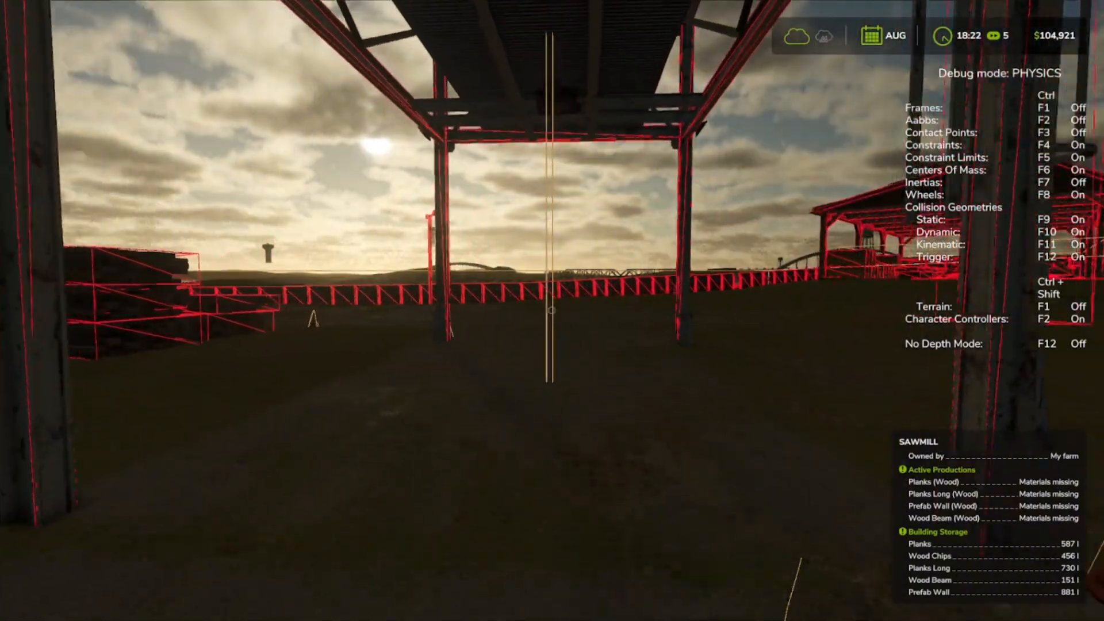
pyautogui.press('w')
pyautogui.press('s')
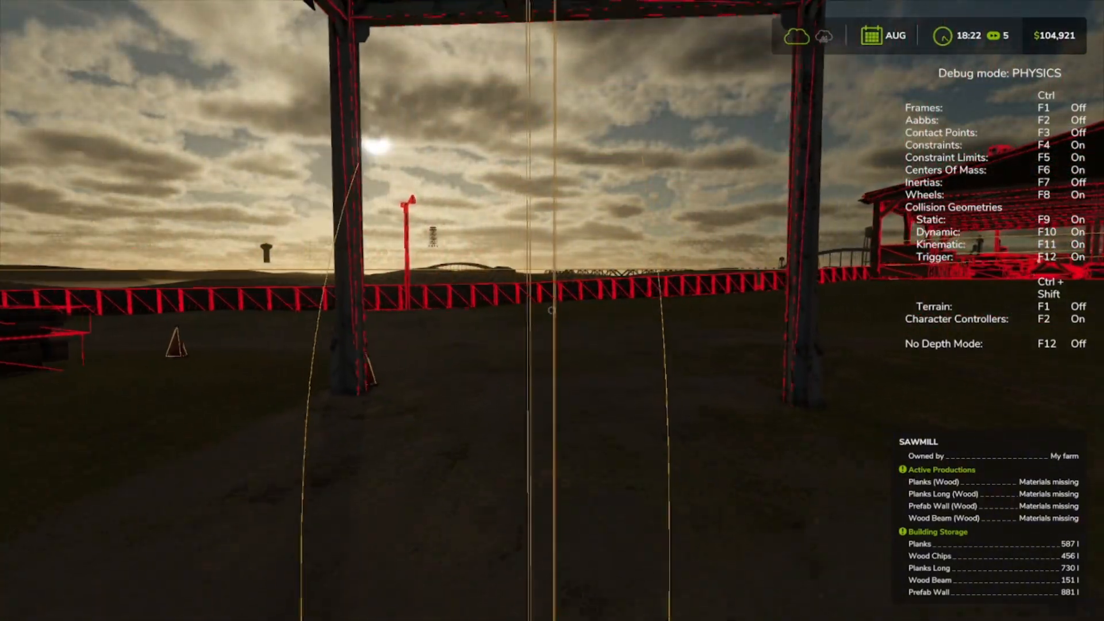
pyautogui.press('s')
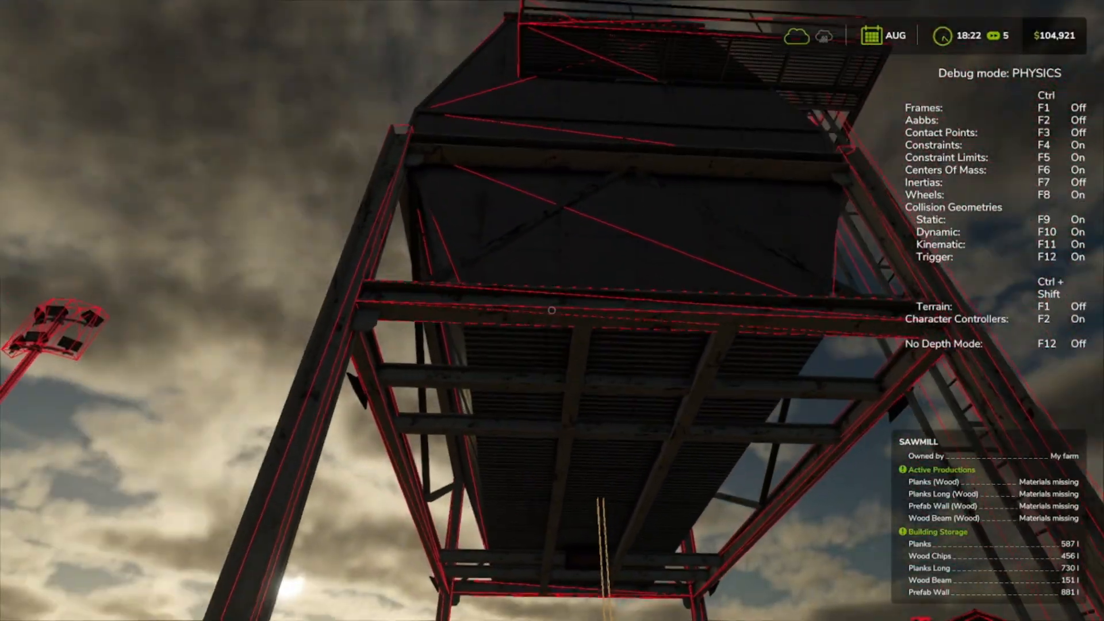
pyautogui.press('w')
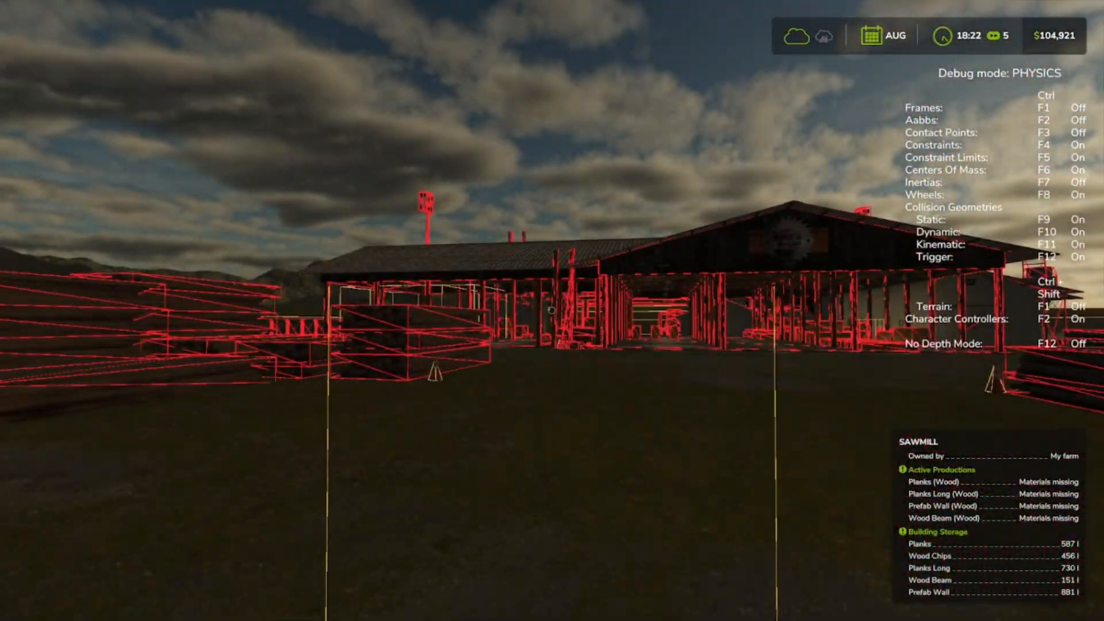
pyautogui.press('s')
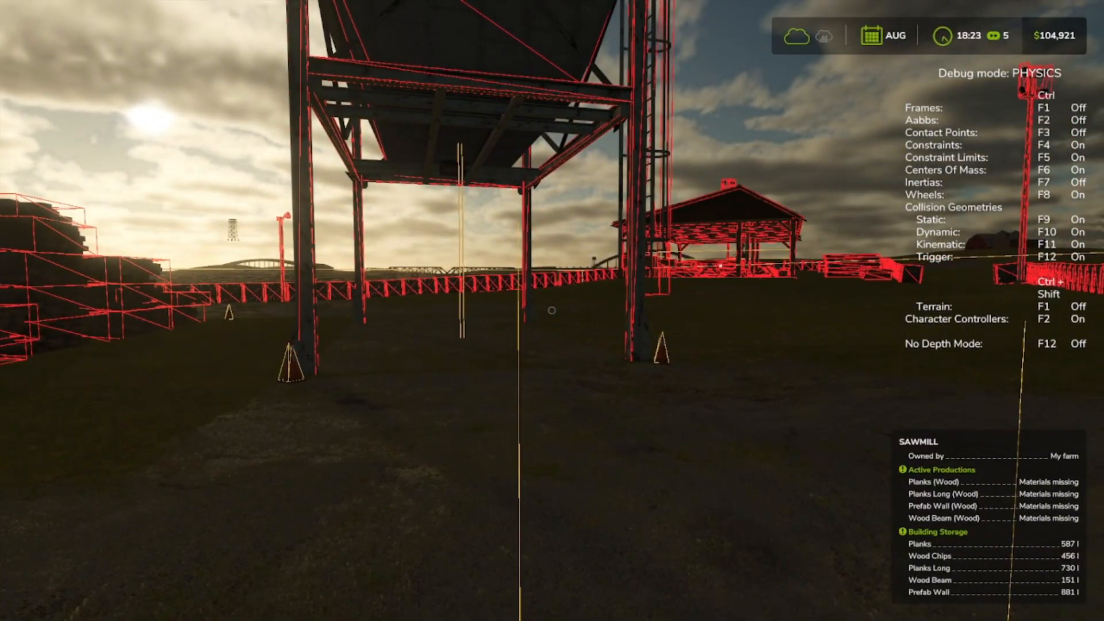
pyautogui.press('F5')
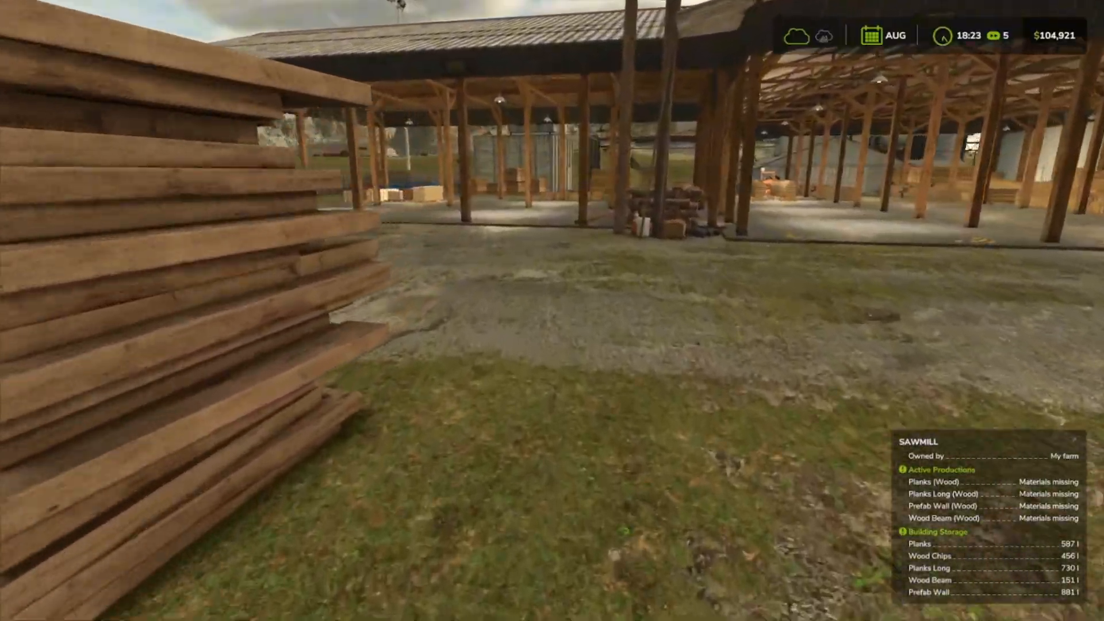
# Walk through the open timber shed and look over the stacked lumber, ending beside the plank piles facing the metal-walled building.
pyautogui.press('w')
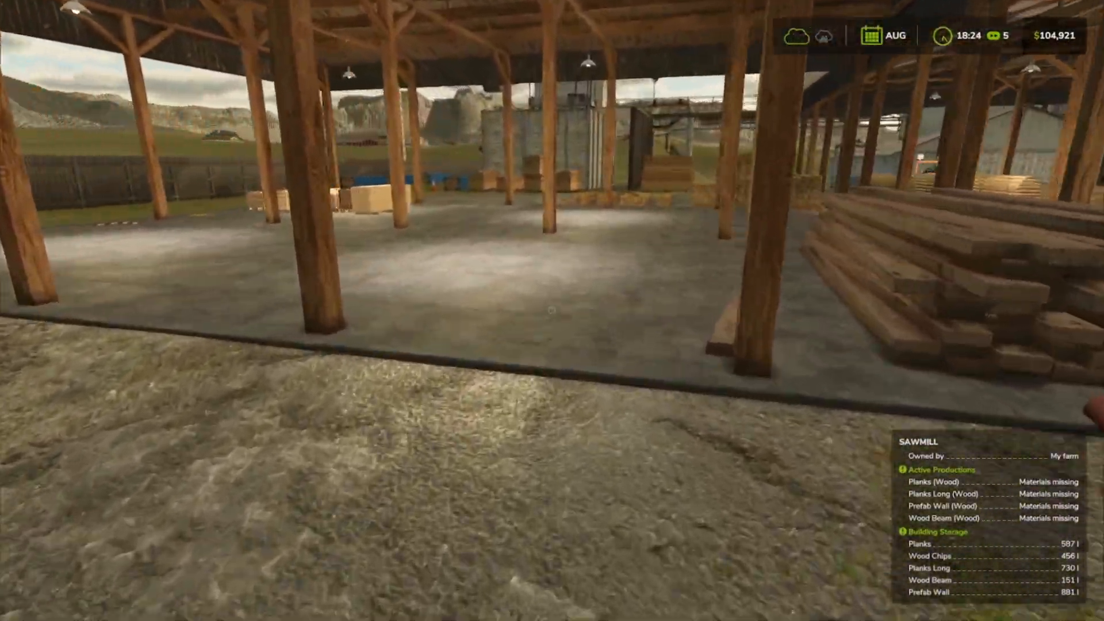
pyautogui.press('w')
pyautogui.press('w')
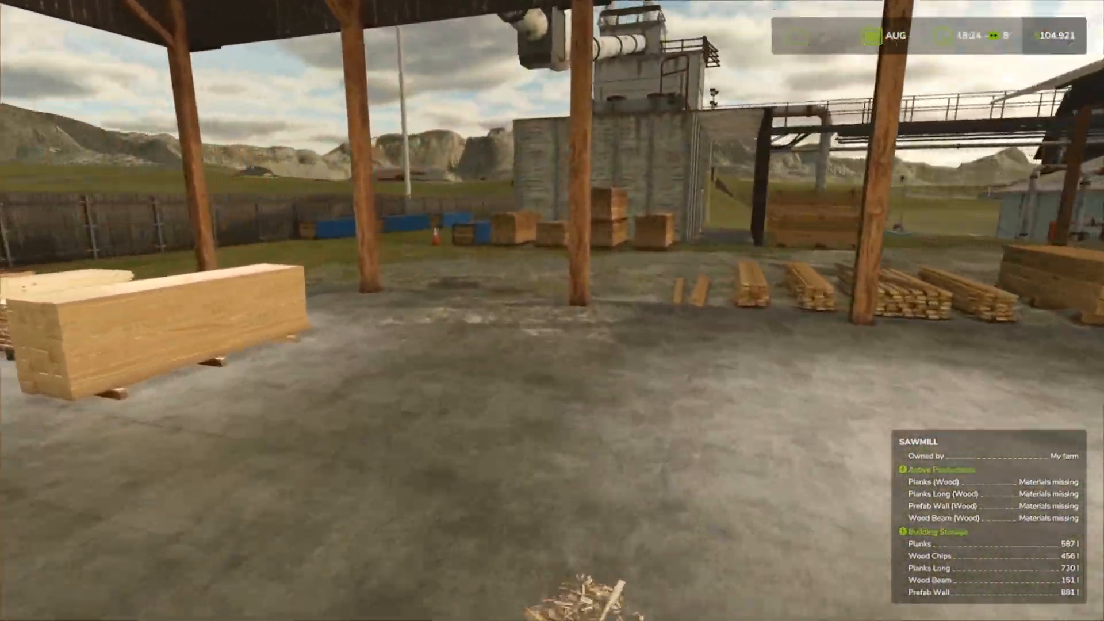
pyautogui.press('w')
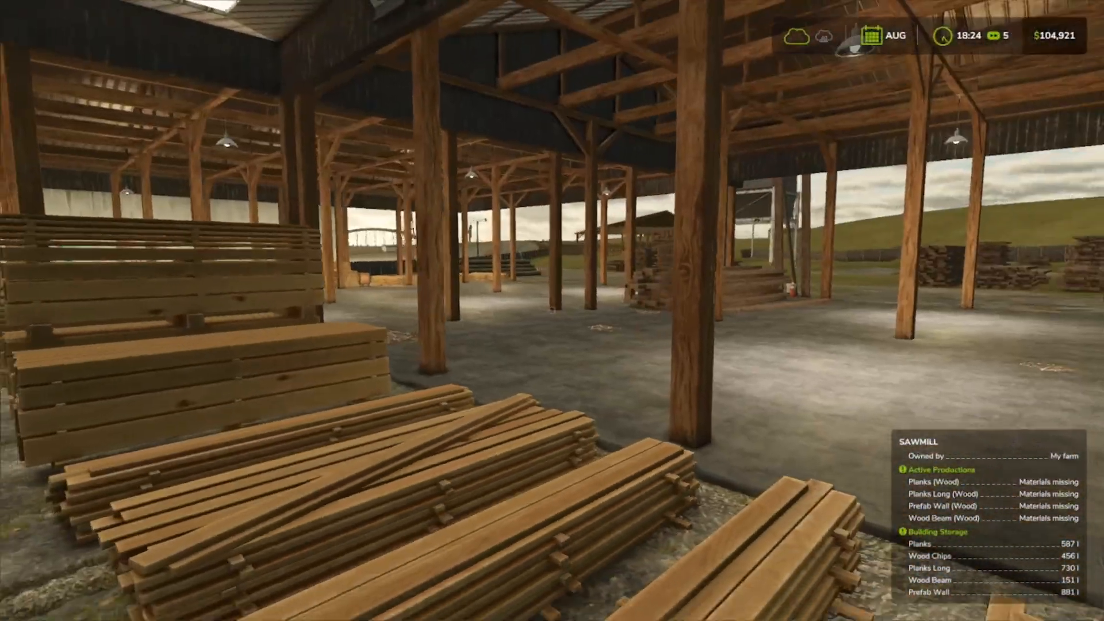
pyautogui.press('w')
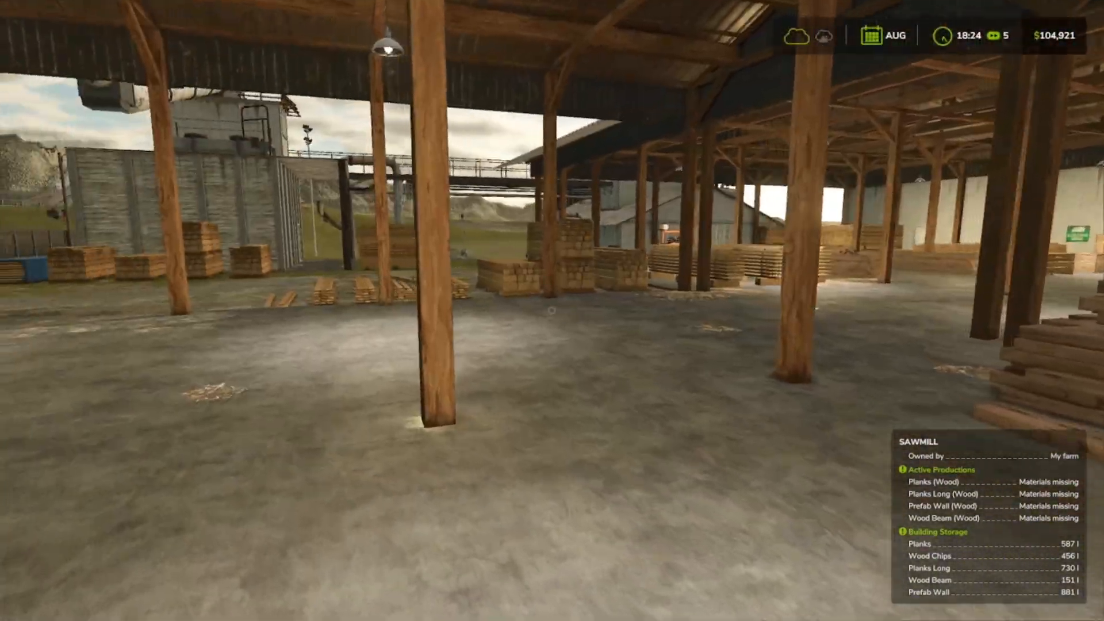
pyautogui.press('w')
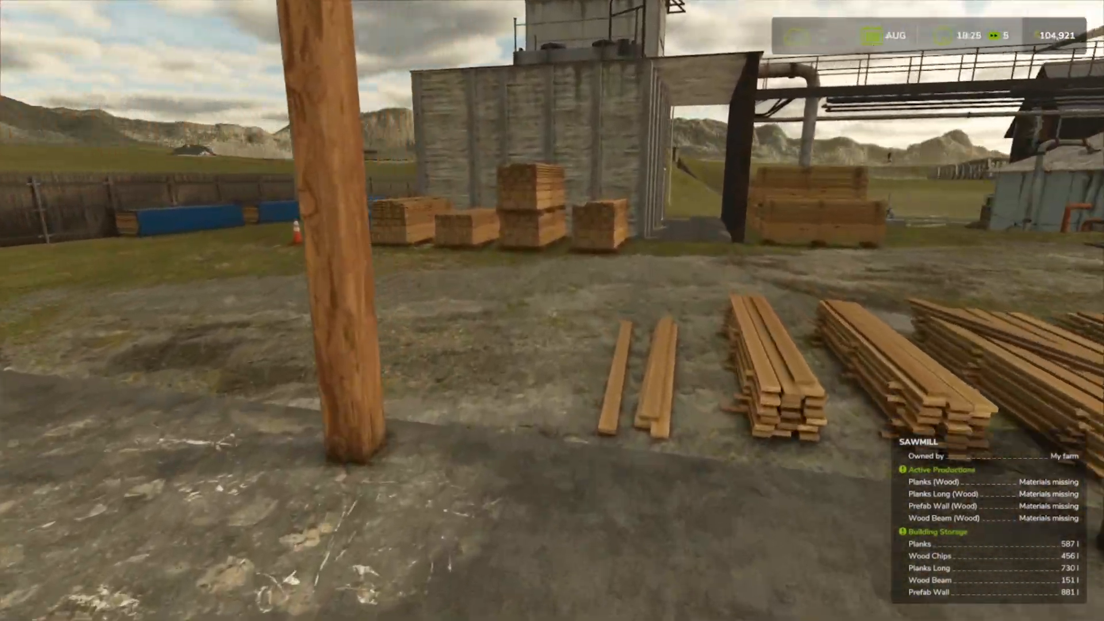
# Go down to the grassy bank by the cut logs and back away to view the log pond, boat and sawmill building.
pyautogui.press('w')
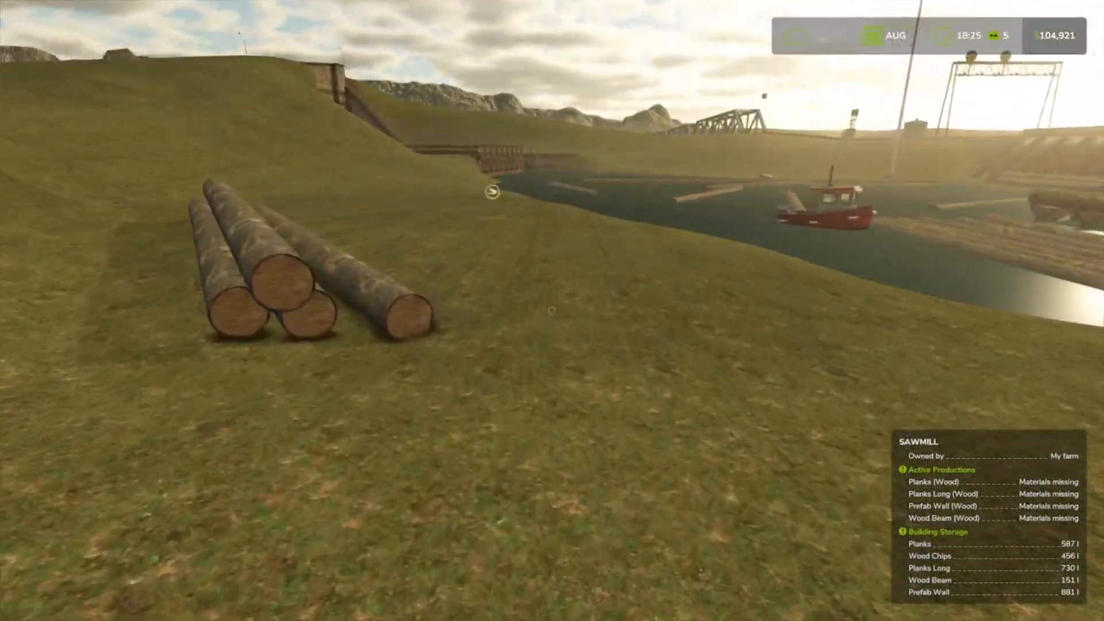
pyautogui.press('w')
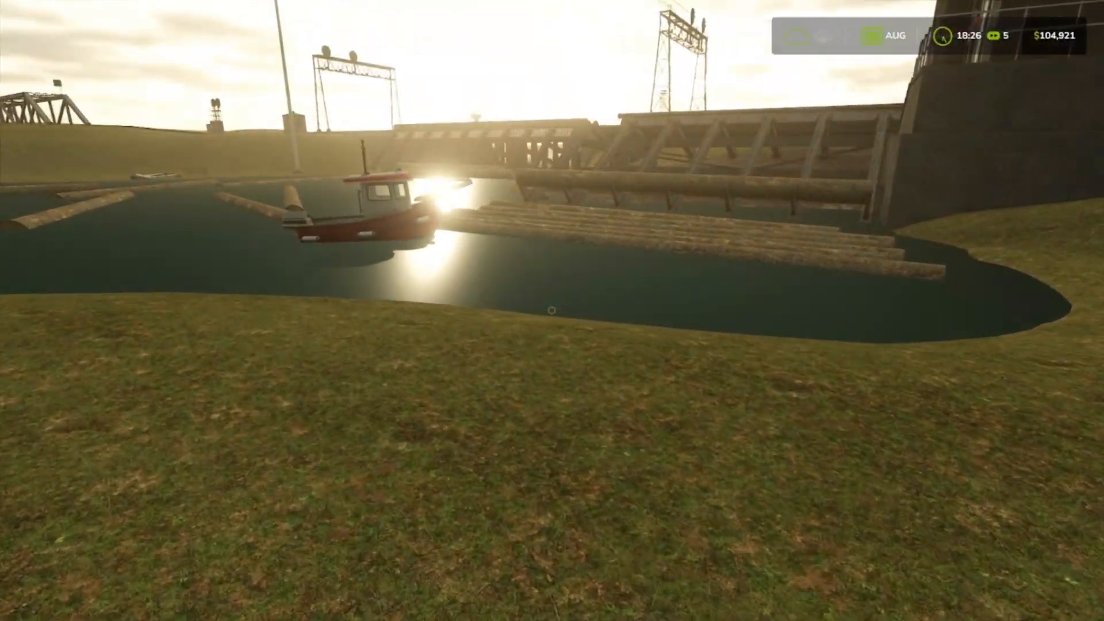
pyautogui.press('s')
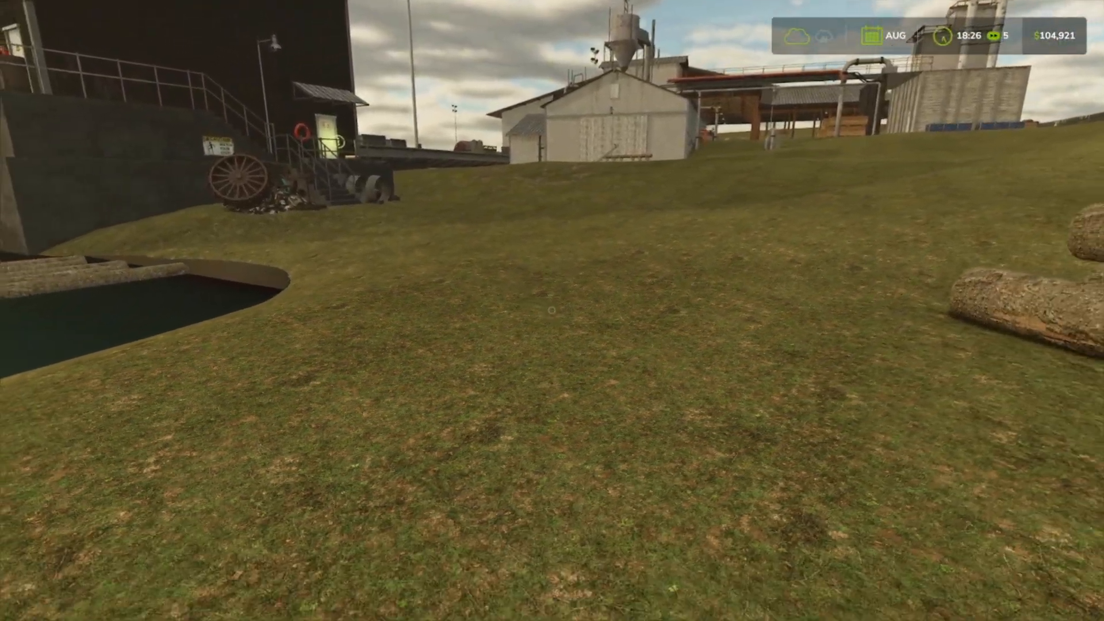
pyautogui.press('s')
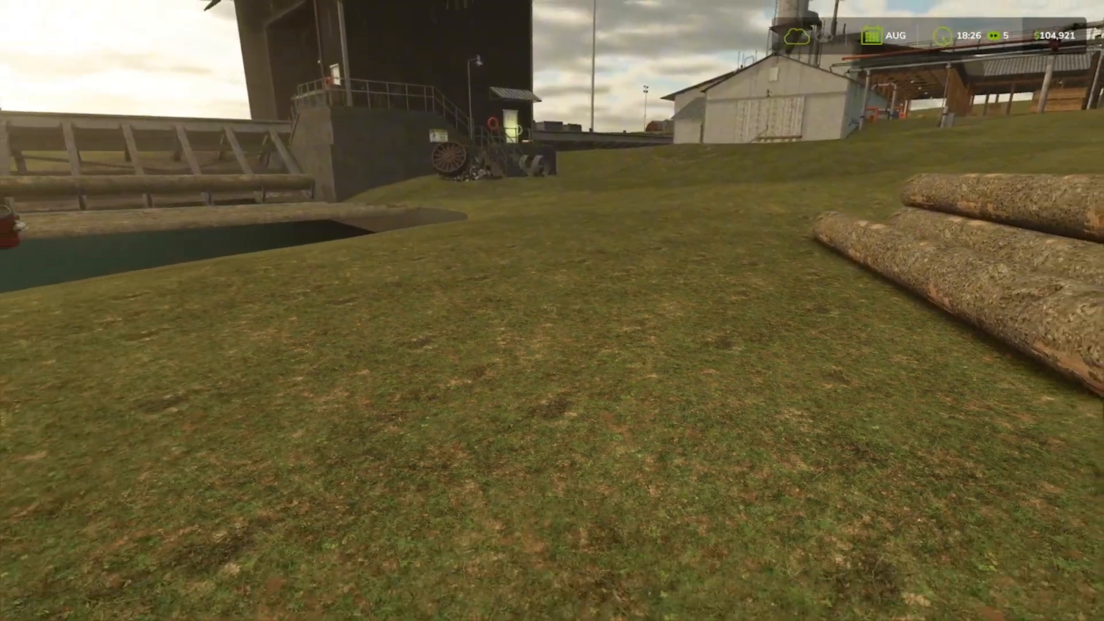
pyautogui.press('s')
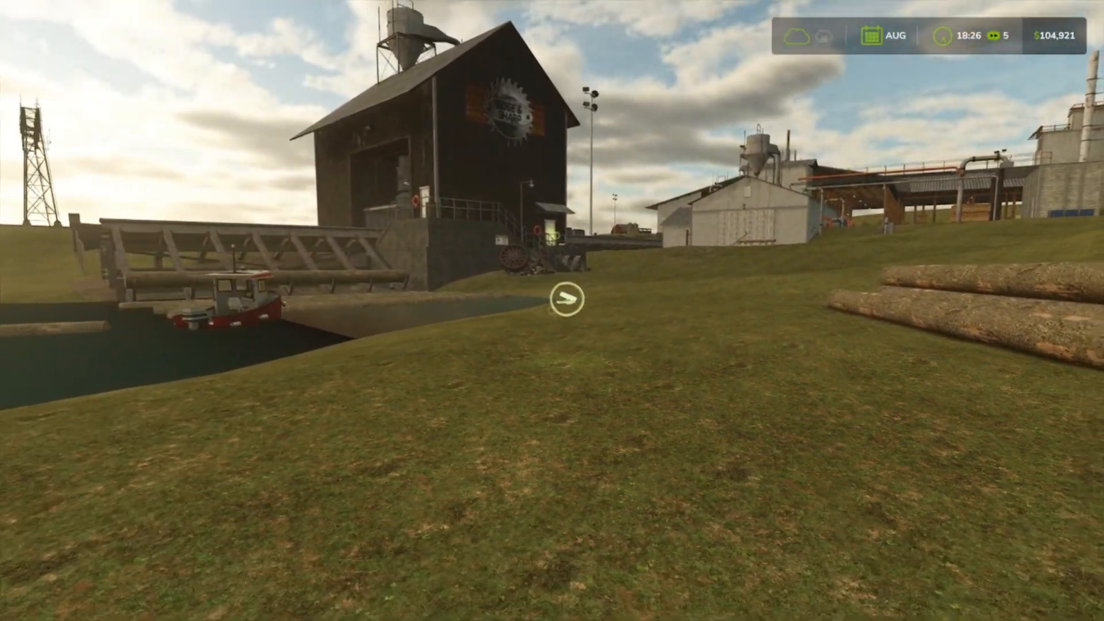
pyautogui.press('s')
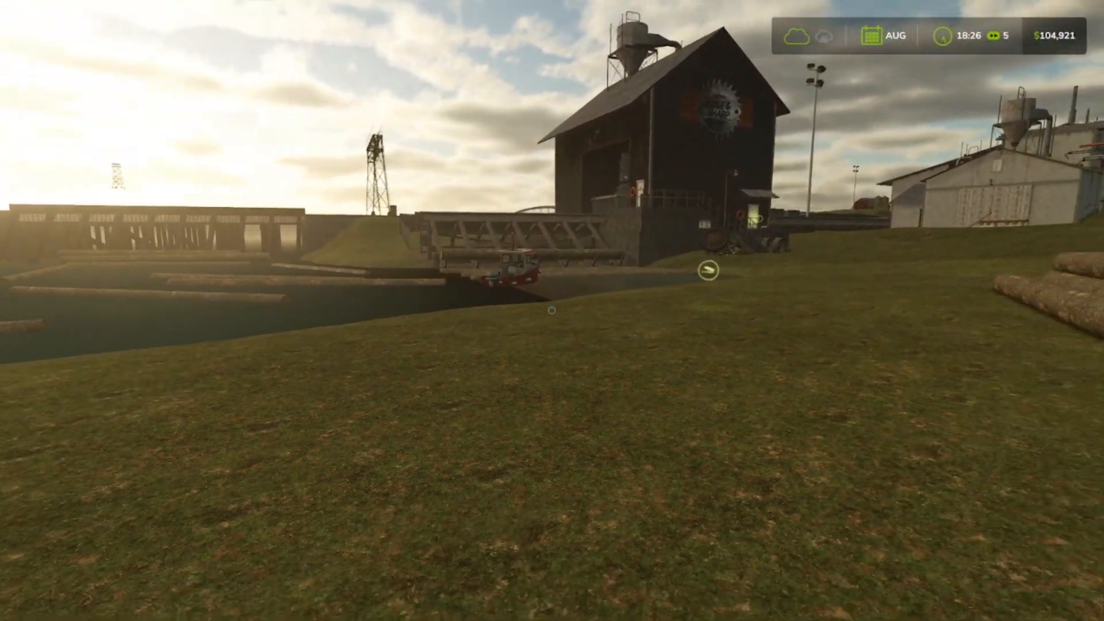